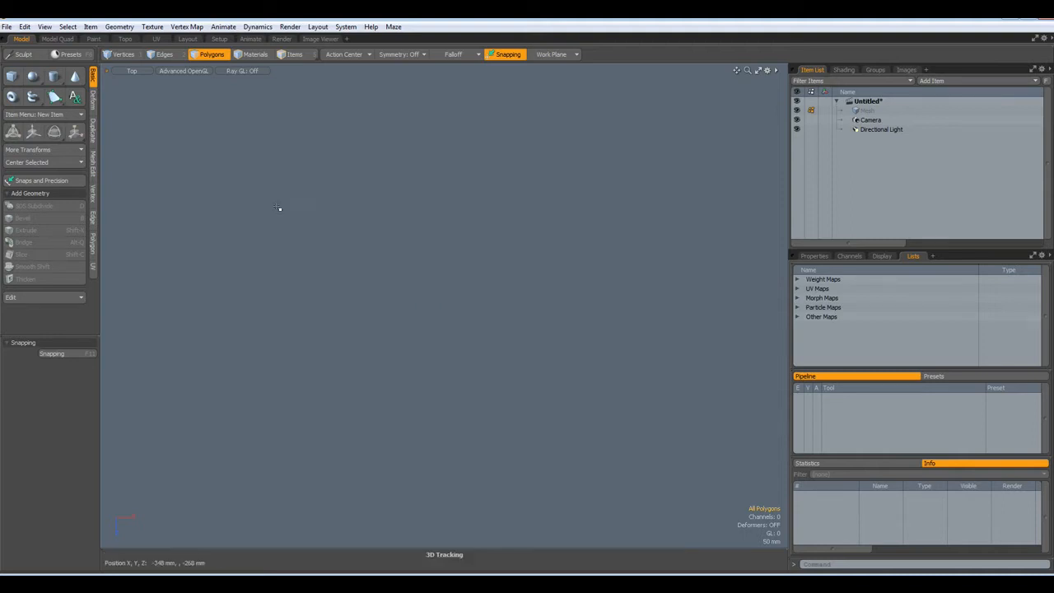
# Draw a flat 12-sided disc with the Cylinder tool in the top view, radius about 152 mm in X and 134 mm in Z
pyautogui.click(54, 77)
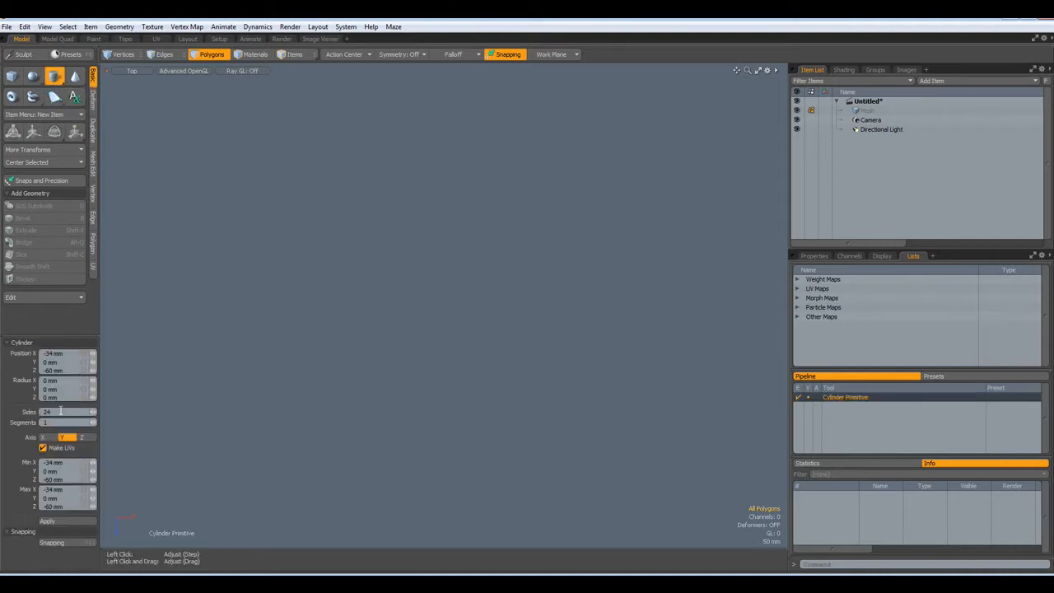
pyautogui.write('12')
pyautogui.press('Return')
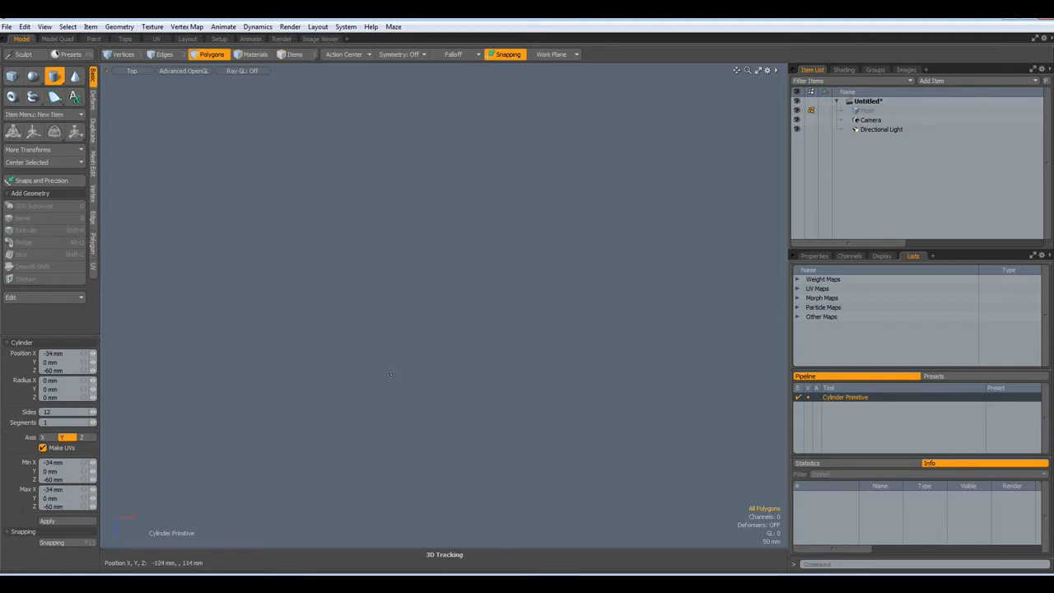
pyautogui.moveTo(413, 303); pyautogui.dragTo(474, 357)
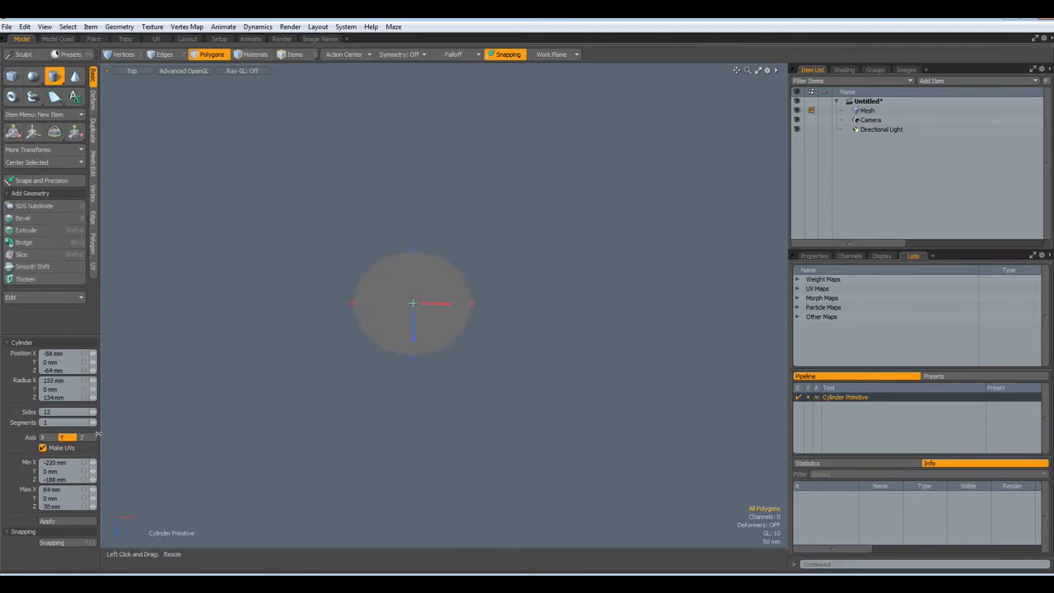
# Set the disc's X and Z radii to 100 mm and center it on the origin
pyautogui.click(74, 382)
pyautogui.write('10')
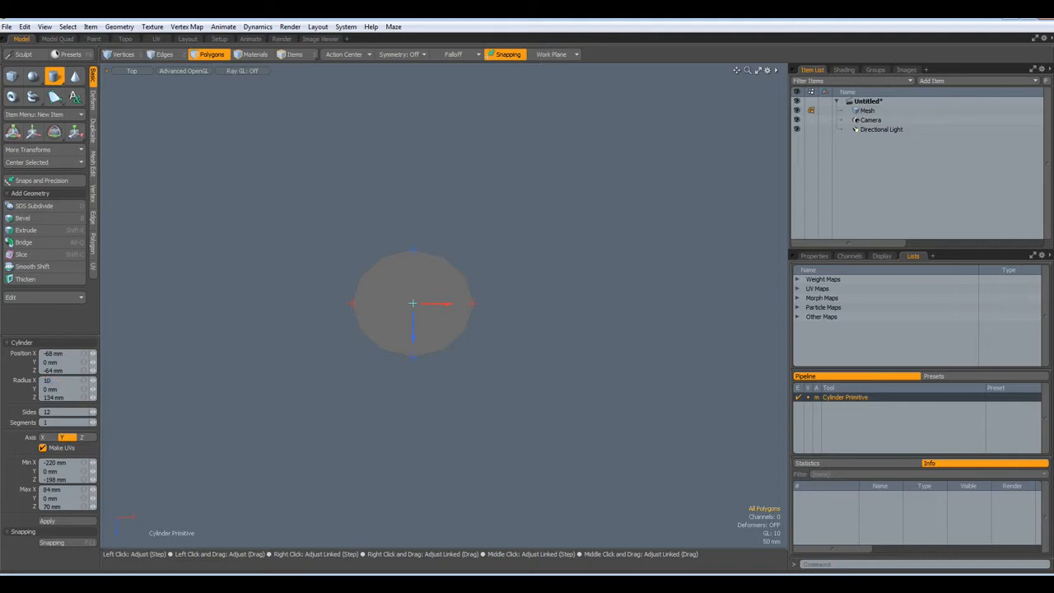
pyautogui.press('Tab')
pyautogui.press('Tab')
pyautogui.write('1')
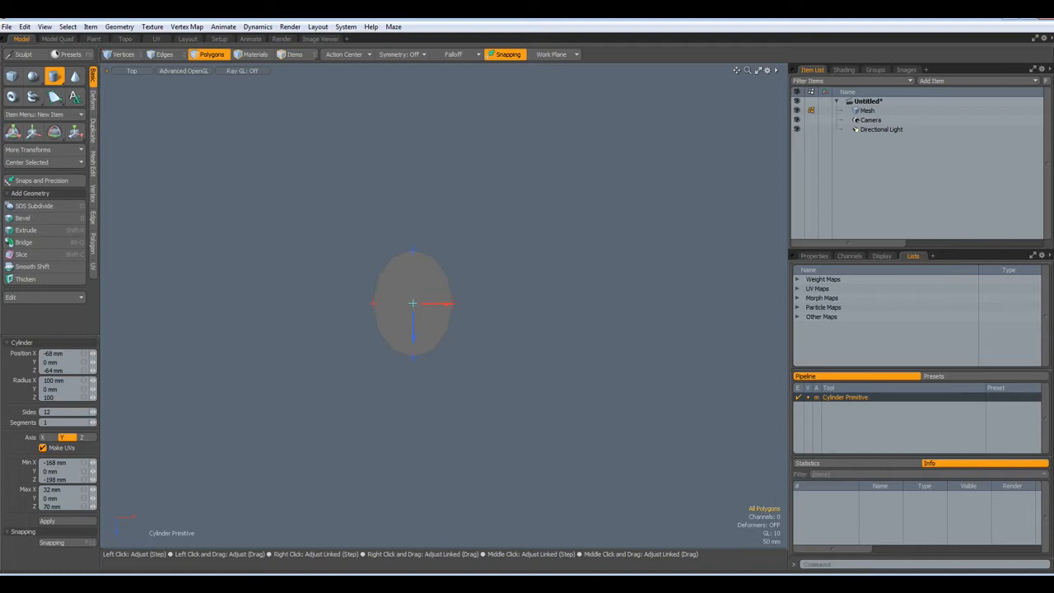
pyautogui.write('00')
pyautogui.click(38, 165)
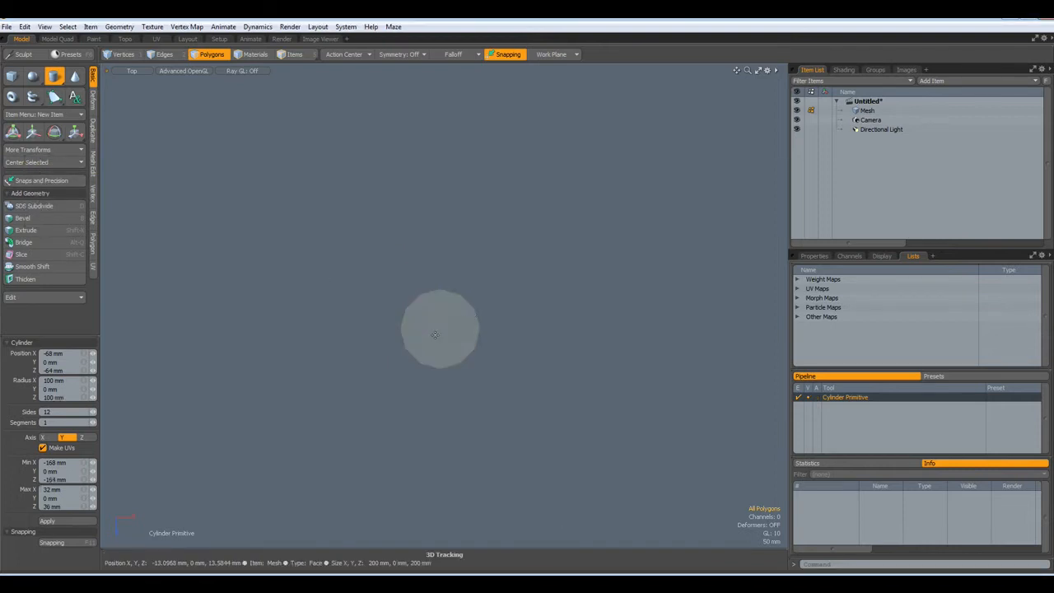
# Bevel the disc polygon with a 50 mm inset and delete the inner polygon, leaving a flat ring
pyautogui.press('space')
pyautogui.click(442, 329)
pyautogui.press('b')
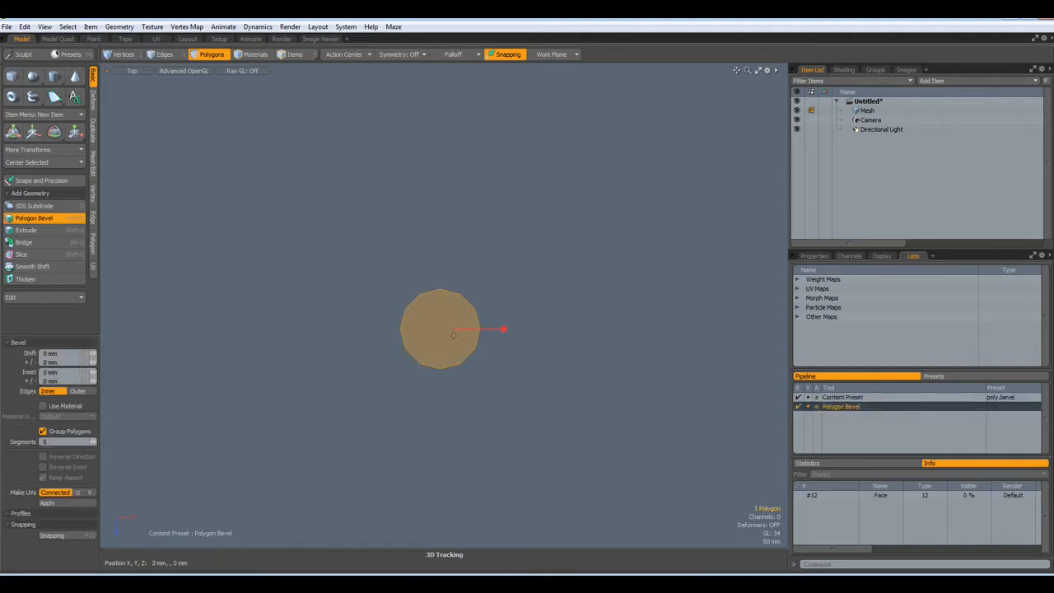
pyautogui.moveTo(502, 329); pyautogui.dragTo(511, 328)
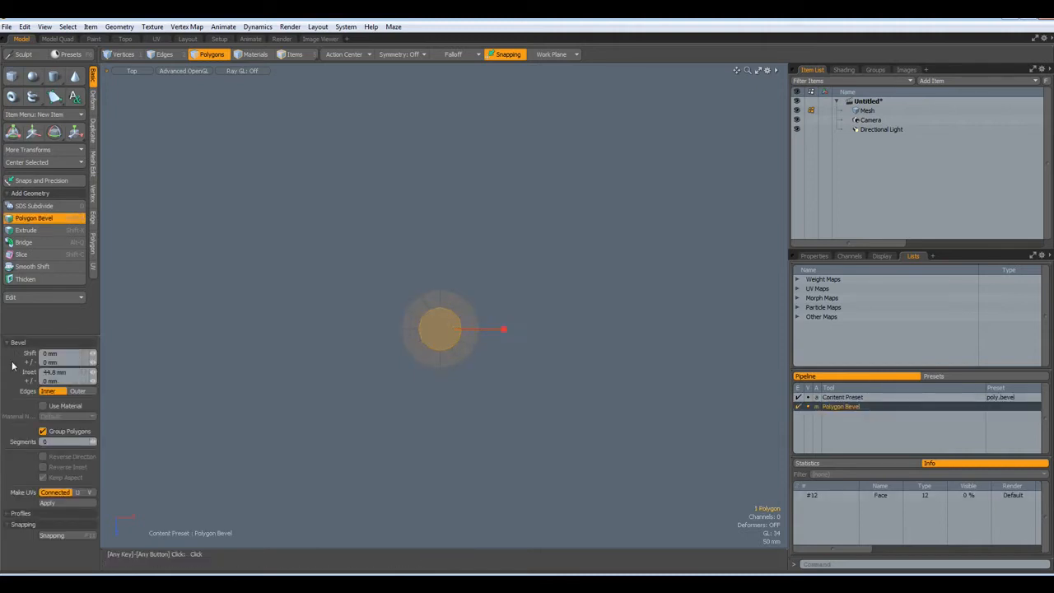
pyautogui.click(70, 373)
pyautogui.write('50')
pyautogui.press('Return')
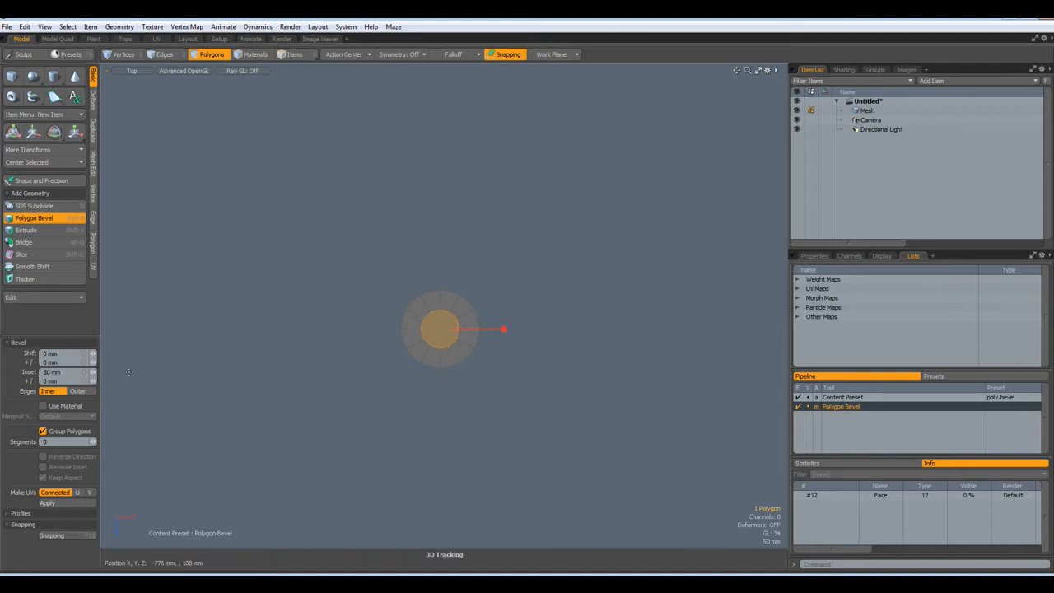
pyautogui.press('Delete')
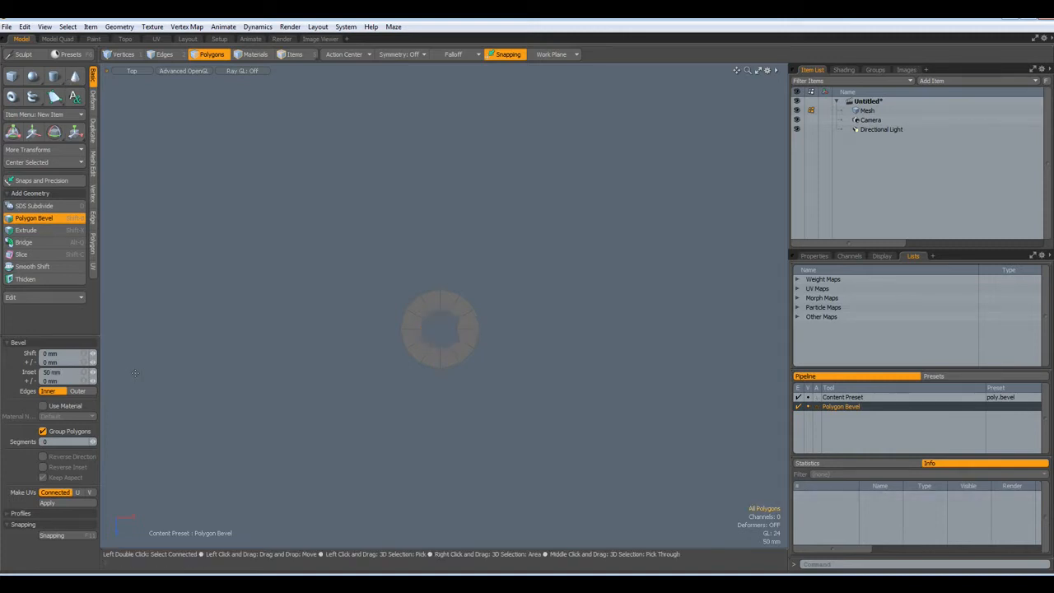
pyautogui.press('space')
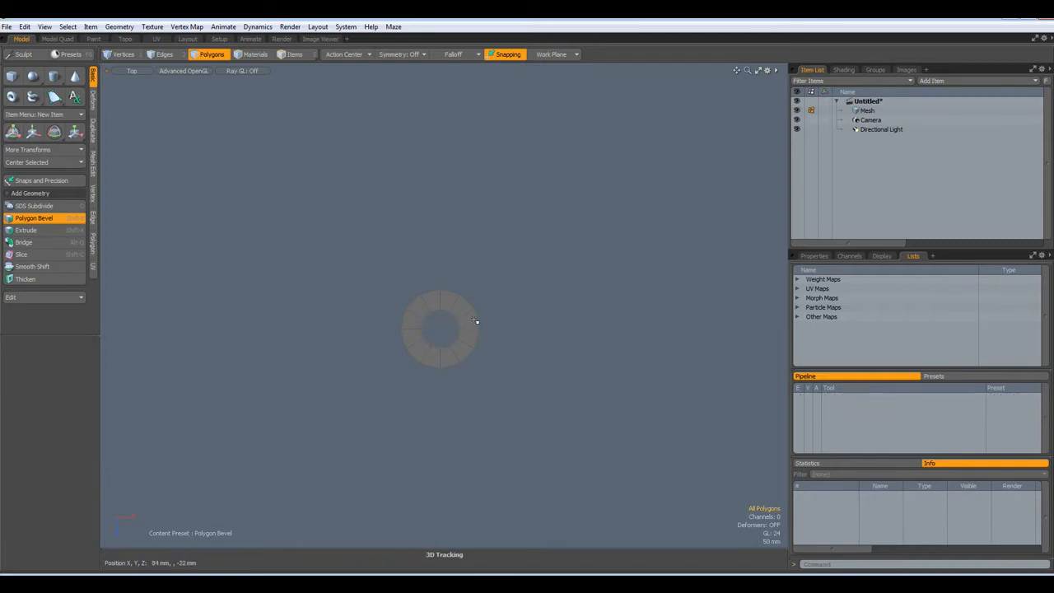
# Move the whole ring to X -300 mm and Z 300 mm
pyautogui.doubleClick(475, 323)
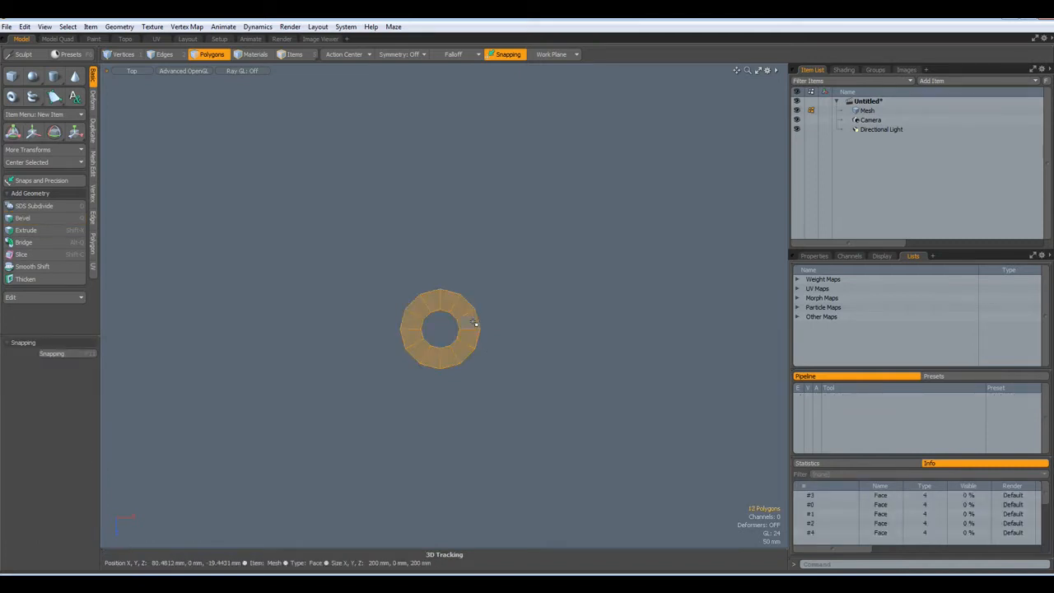
pyautogui.press('w')
pyautogui.moveTo(499, 329); pyautogui.dragTo(337, 329)
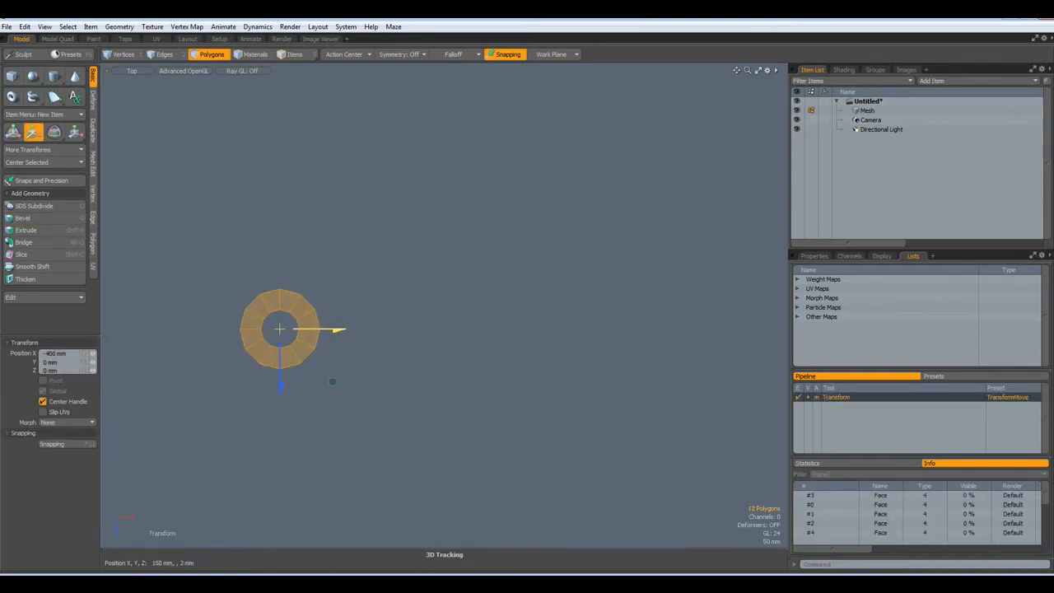
pyautogui.click(72, 352)
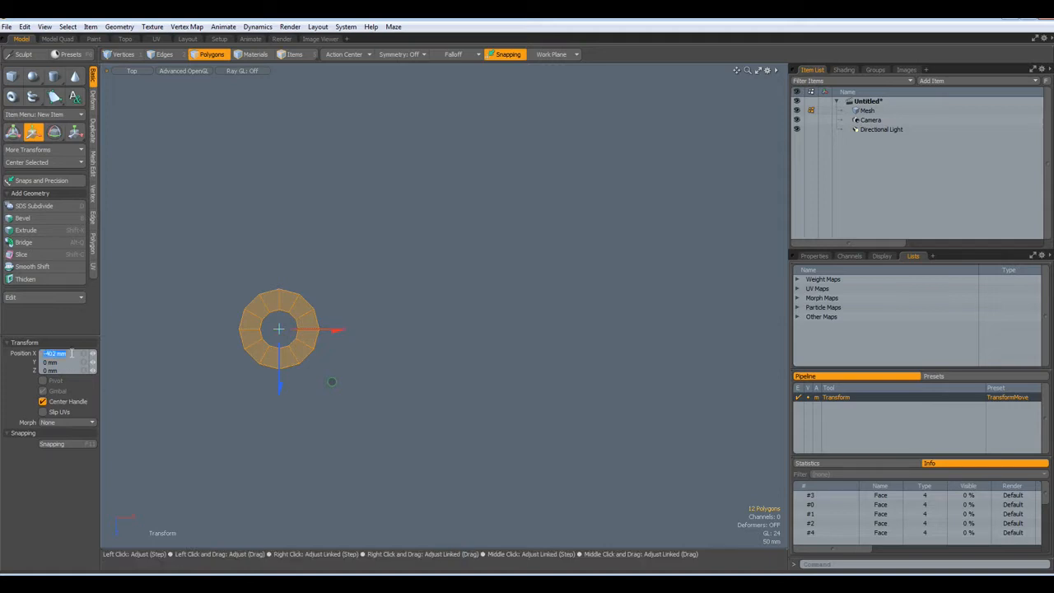
pyautogui.write('-300')
pyautogui.press('Tab')
pyautogui.press('Tab')
pyautogui.write('3')
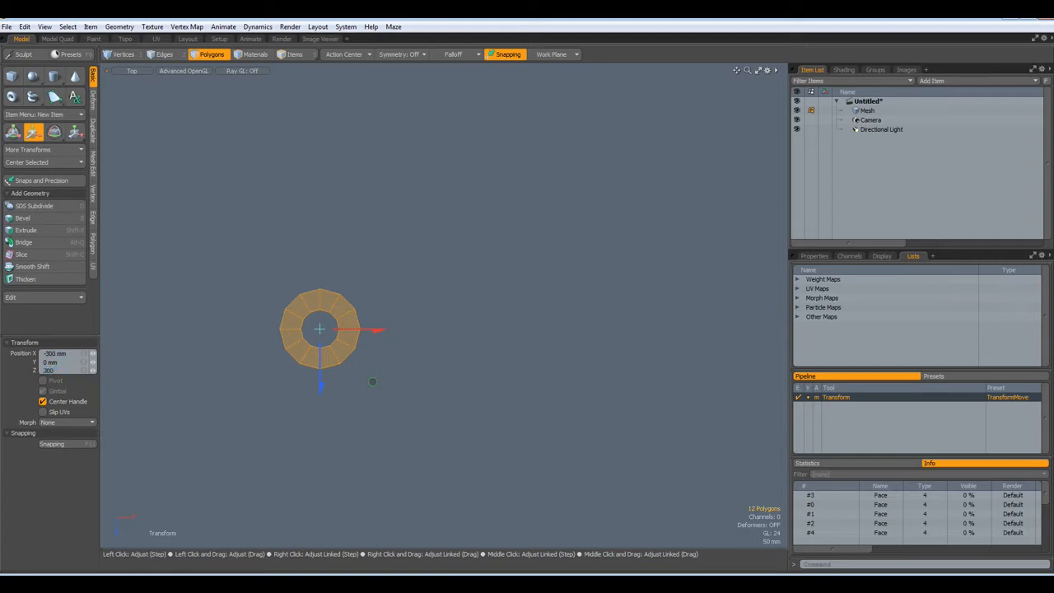
pyautogui.write('00')
pyautogui.press('Return')
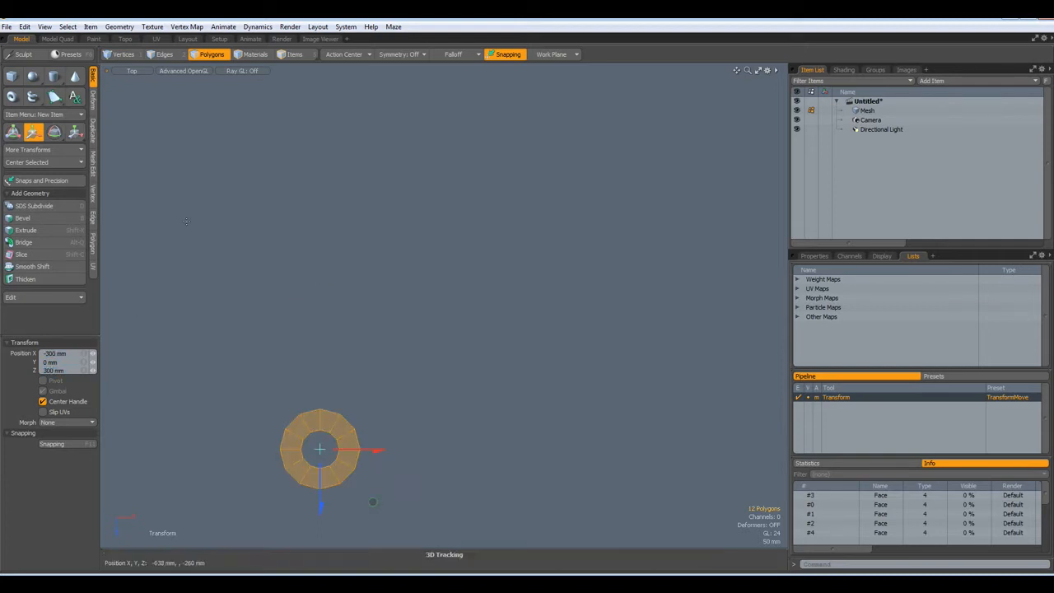
# Radial-array the ring with a count of 4 around the Y axis, using the Origin action center
pyautogui.click(93, 130)
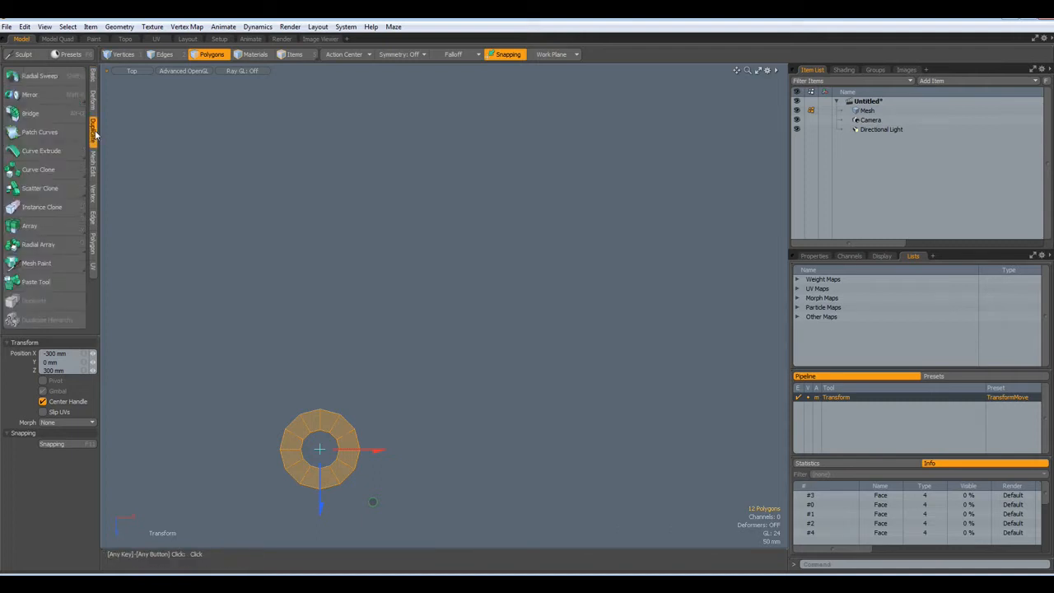
pyautogui.click(37, 244)
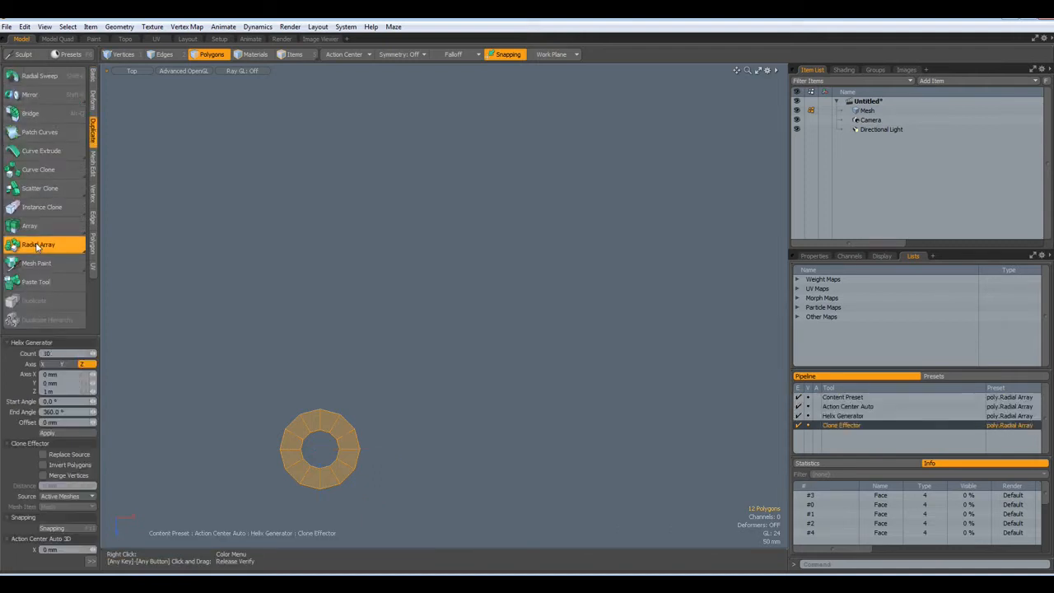
pyautogui.click(62, 364)
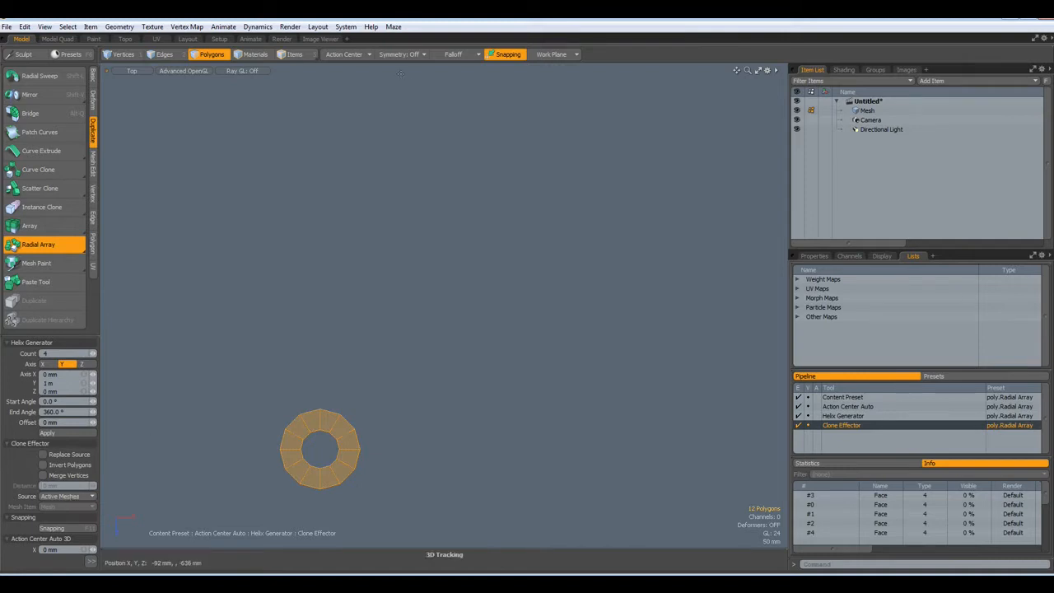
pyautogui.click(341, 56)
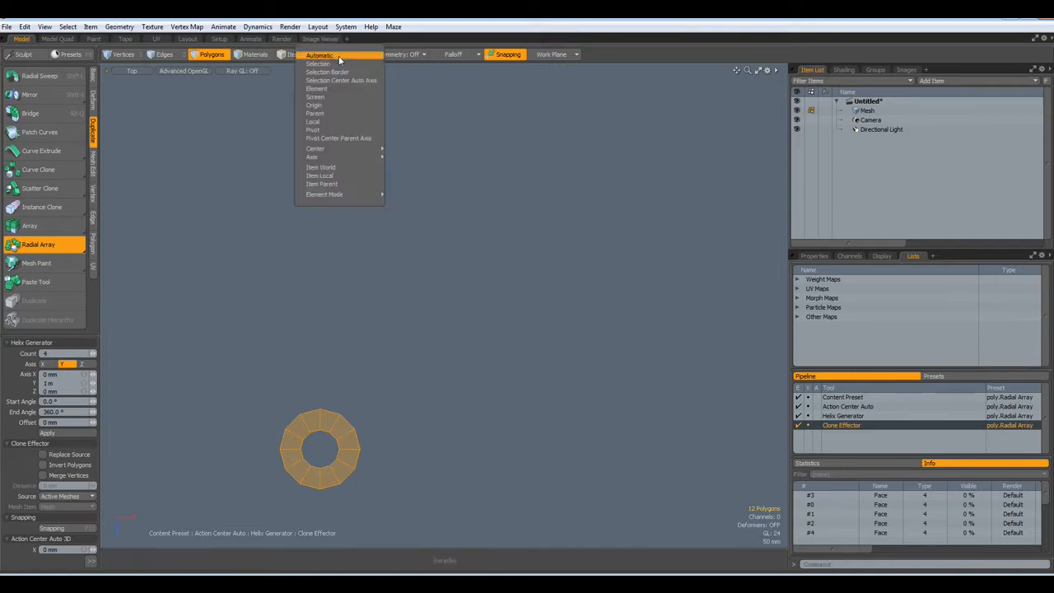
pyautogui.click(318, 106)
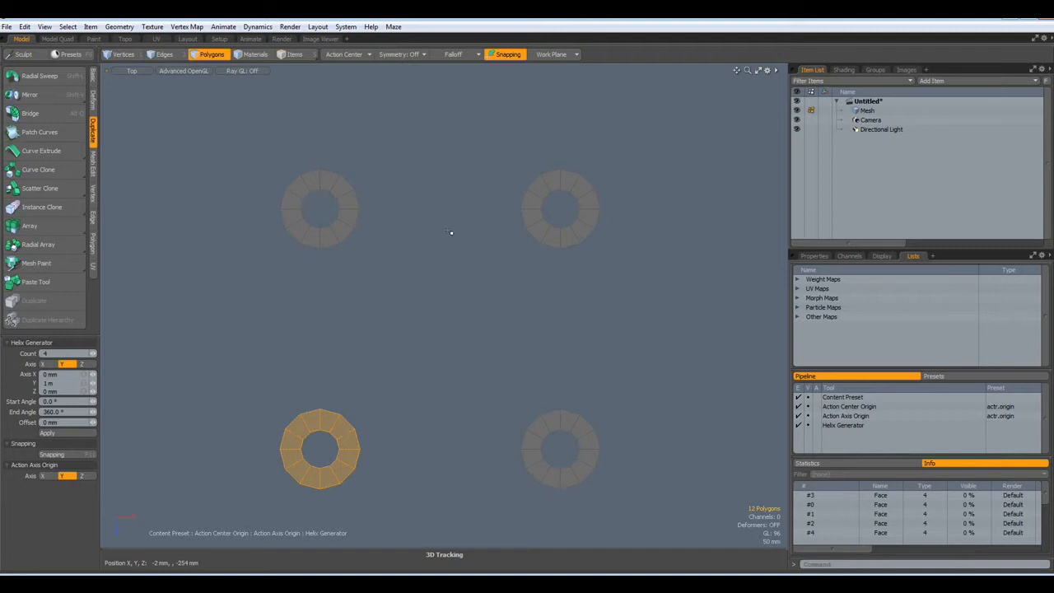
# Delete the upper-right ring and trim the other three rings, keeping only one three-polygon quarter arc of each
pyautogui.doubleClick(537, 229)
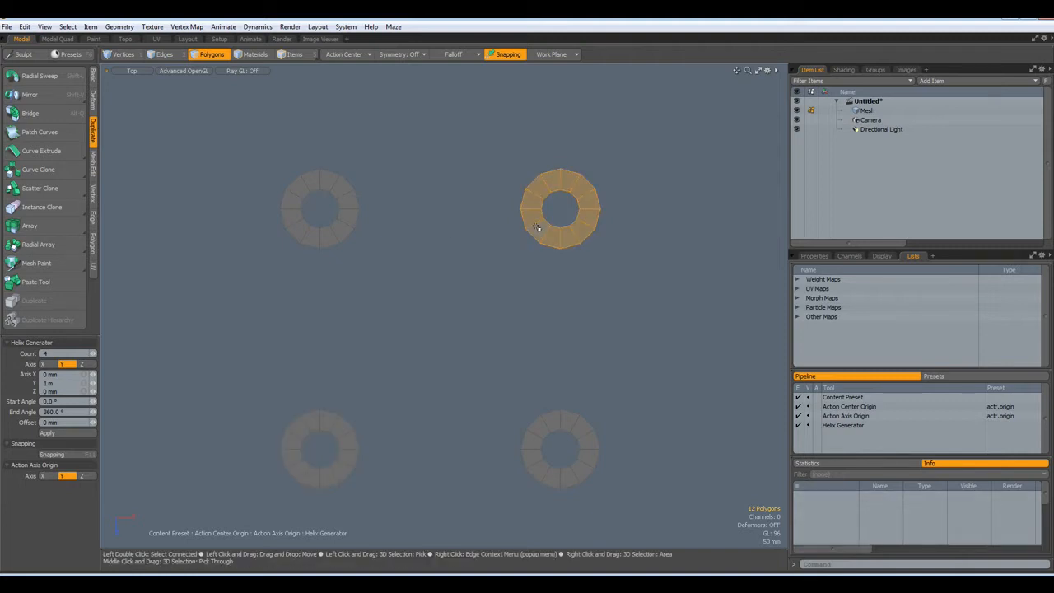
pyautogui.press('Delete')
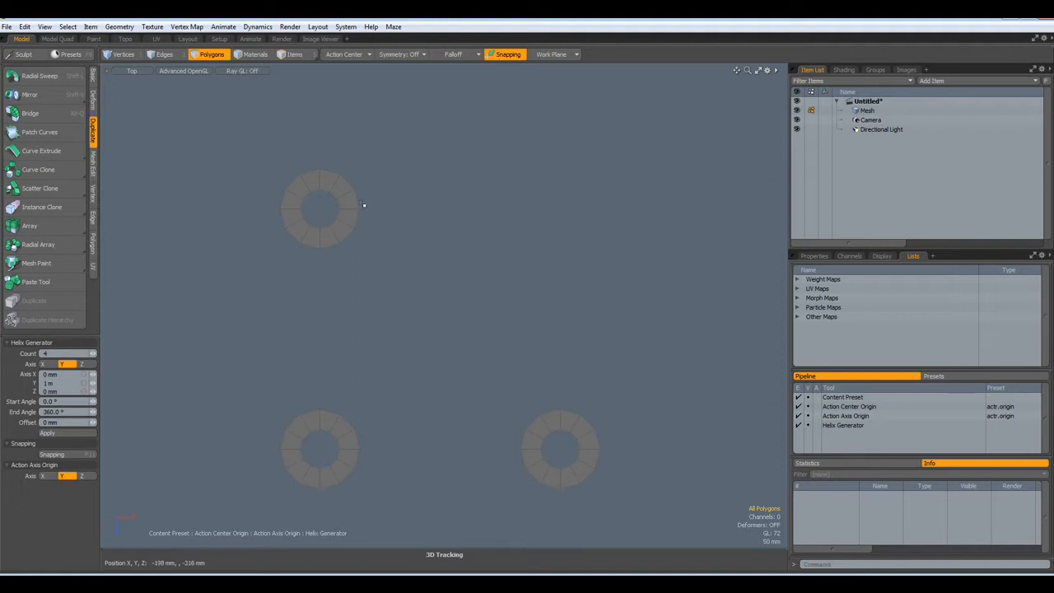
pyautogui.moveTo(348, 200)
pyautogui.mouseDown()
pyautogui.moveTo(340, 179)
pyautogui.moveTo(298, 185)
pyautogui.moveTo(289, 216)
pyautogui.moveTo(312, 241)
pyautogui.mouseUp()
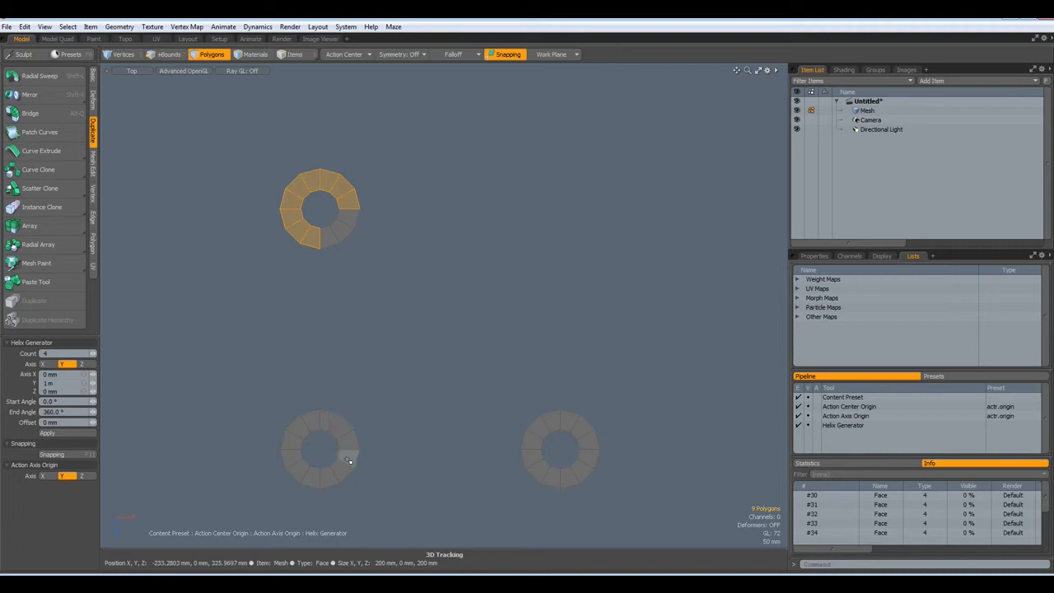
pyautogui.keyDown('shift'); pyautogui.moveTo(348, 455); pyautogui.dragTo(306, 489); pyautogui.keyUp('shift')
pyautogui.keyDown('shift'); pyautogui.moveTo(276, 452); pyautogui.dragTo(313, 416); pyautogui.keyUp('shift')
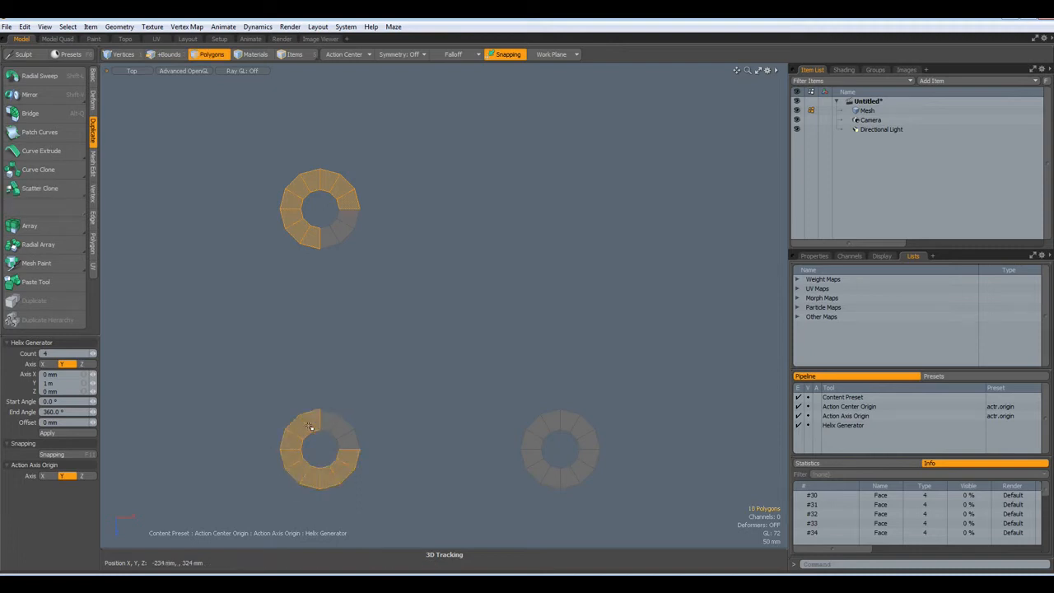
pyautogui.press('Delete')
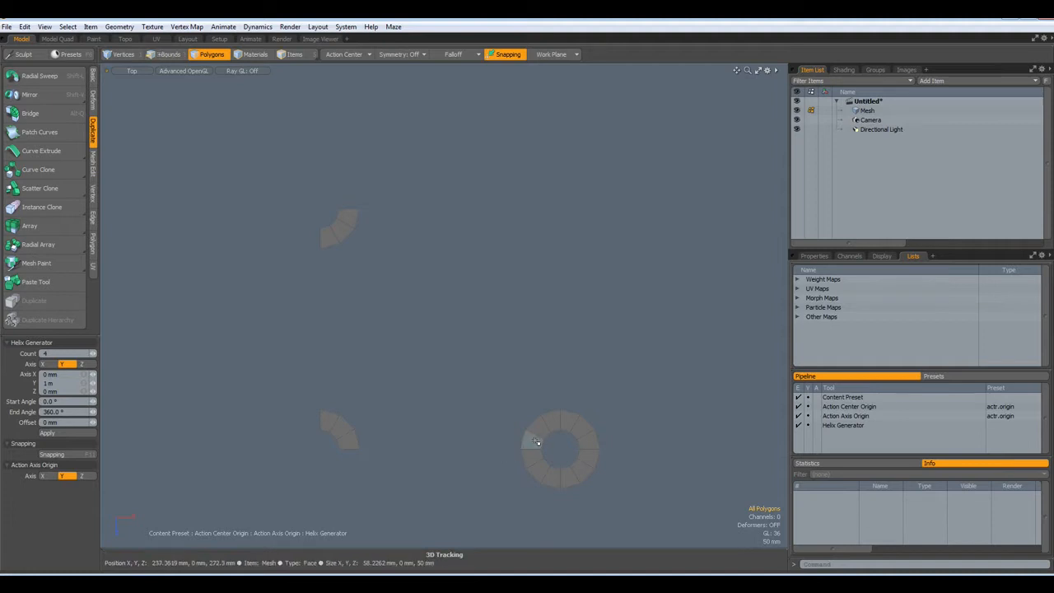
pyautogui.moveTo(536, 442)
pyautogui.mouseDown()
pyautogui.moveTo(578, 420)
pyautogui.moveTo(595, 461)
pyautogui.moveTo(572, 484)
pyautogui.mouseUp()
pyautogui.press('Delete')
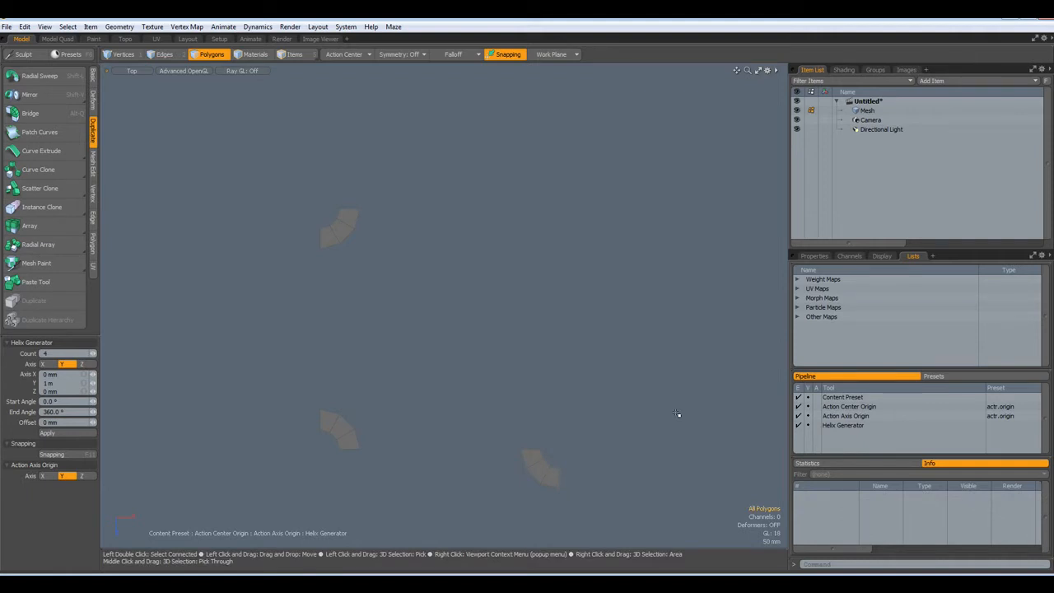
# Edge Extend the outer end edges of the two left arcs along negative X to about -828 mm
pyautogui.keyDown('alt'); pyautogui.moveTo(404, 384); pyautogui.dragTo(429, 348); pyautogui.keyUp('alt')
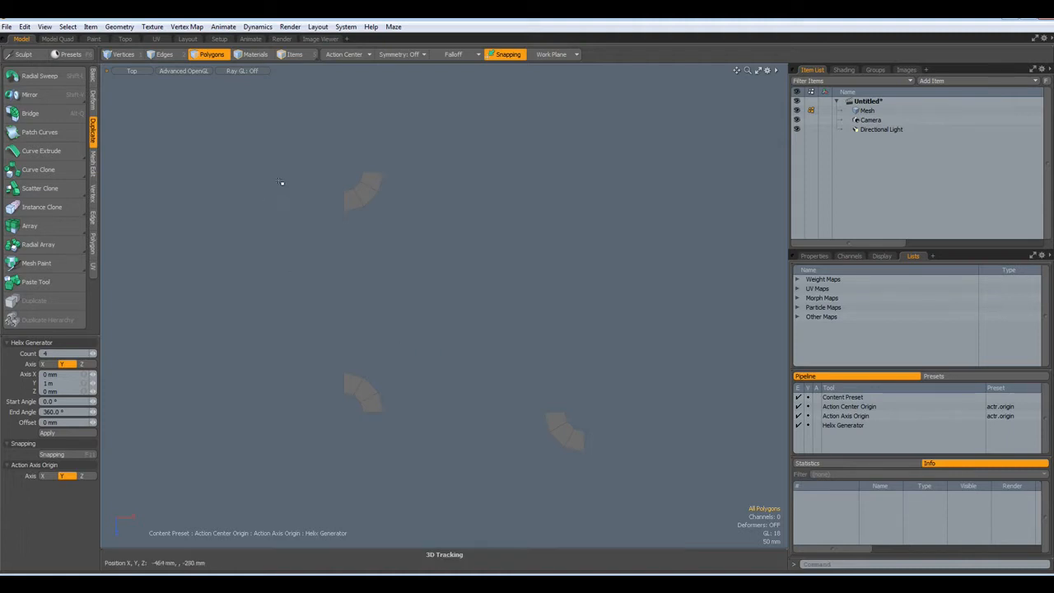
pyautogui.scroll(-2, 286, 183)
pyautogui.keyDown('alt'); pyautogui.moveTo(370, 251); pyautogui.dragTo(409, 300); pyautogui.keyUp('alt')
pyautogui.press('2')
pyautogui.moveTo(254, 209); pyautogui.dragTo(372, 435)
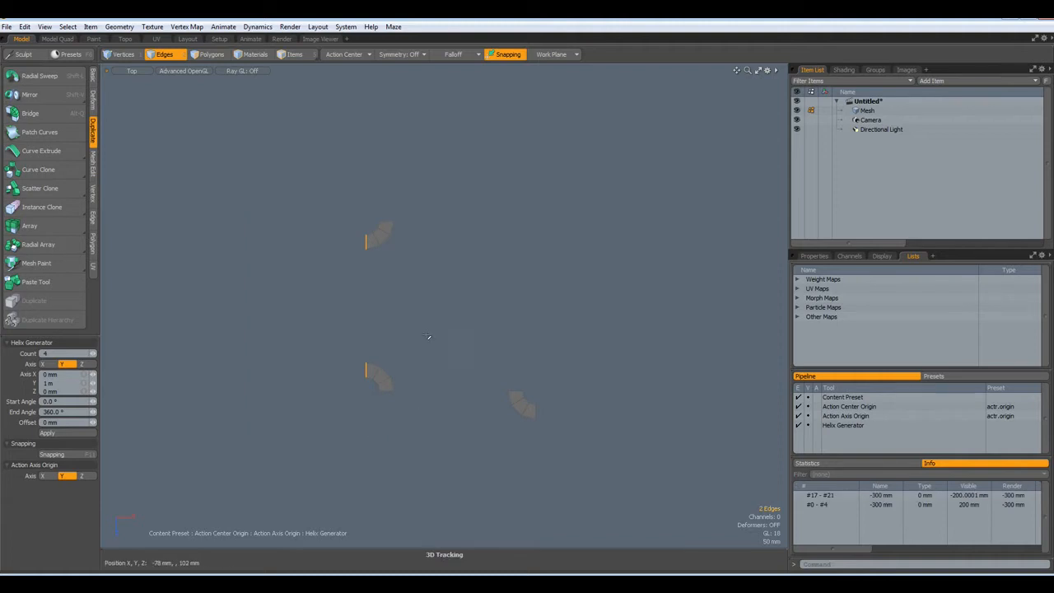
pyautogui.press('z')
pyautogui.click(409, 306)
pyautogui.moveTo(419, 307); pyautogui.dragTo(271, 307)
pyautogui.press('space')
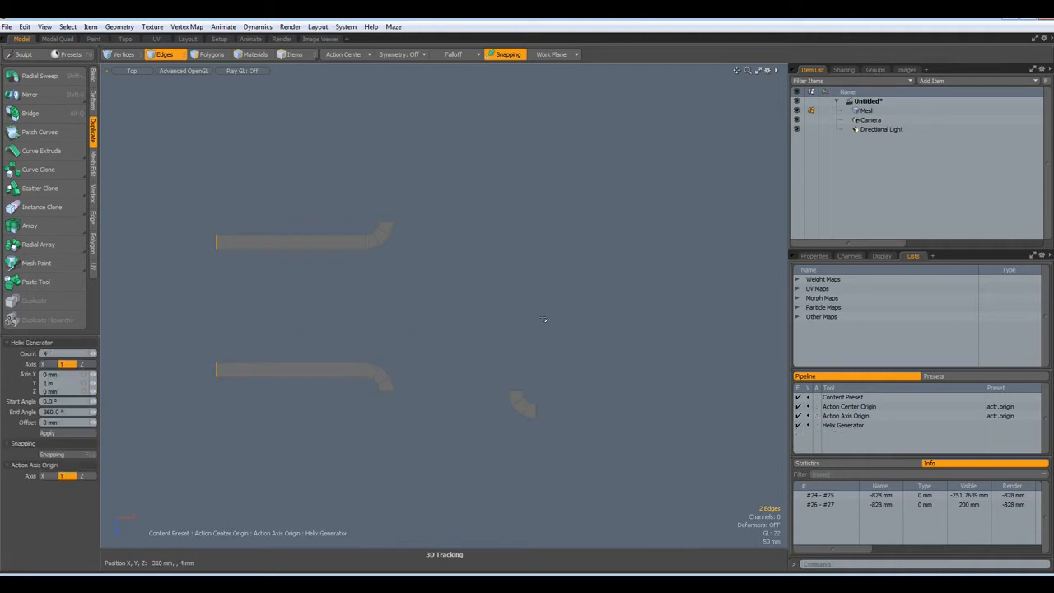
# Edge Extend the lower end edge of the lower-left arc about 472 mm along positive Z
pyautogui.click(384, 391)
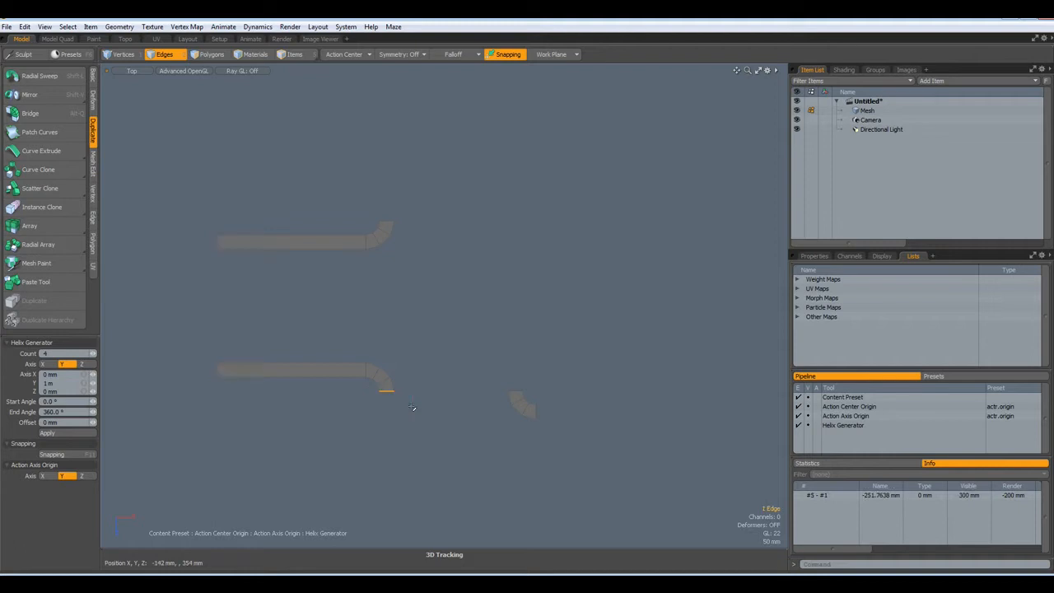
pyautogui.press('z')
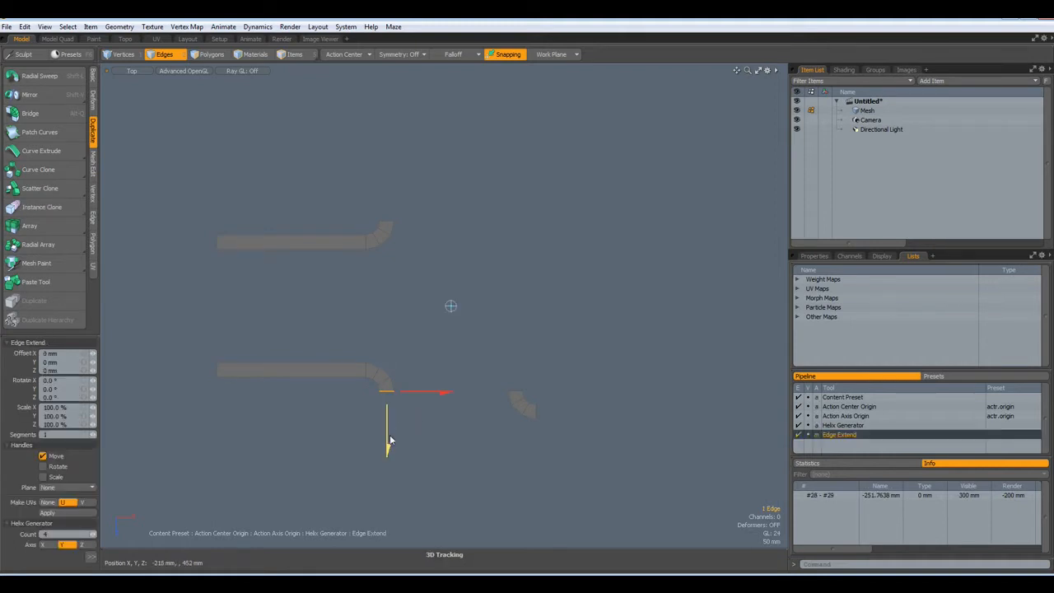
pyautogui.moveTo(387, 440); pyautogui.dragTo(388, 565)
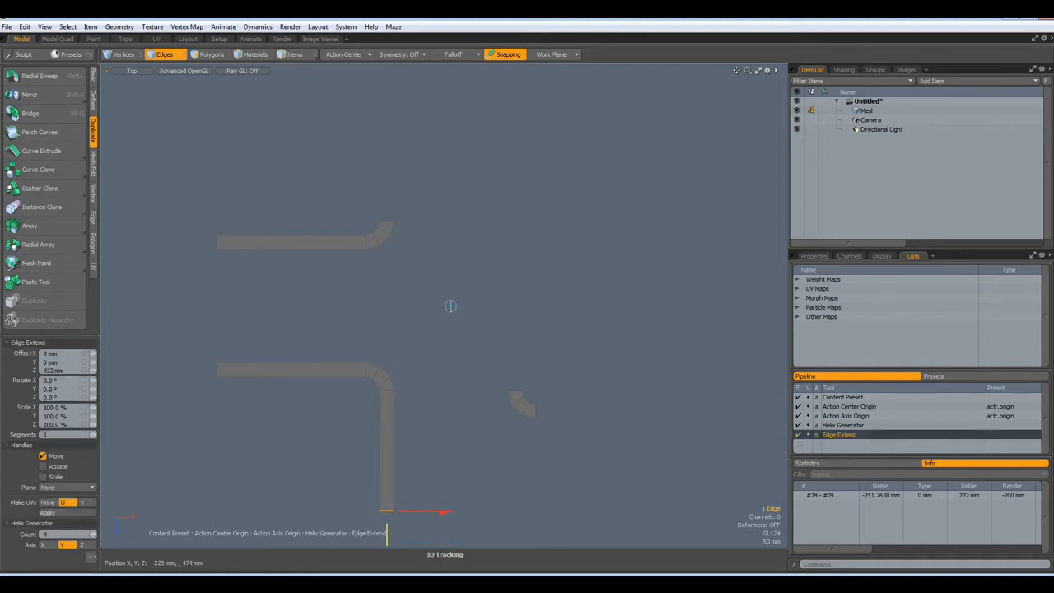
pyautogui.press('space')
# Edge Extend the upper end edge of the right arc about 594 mm along negative Z
pyautogui.moveTo(471, 370)
pyautogui.mouseDown(button='right')
pyautogui.moveTo(522, 400)
pyautogui.moveTo(550, 396)
pyautogui.mouseUp(button='right')
pyautogui.press('z')
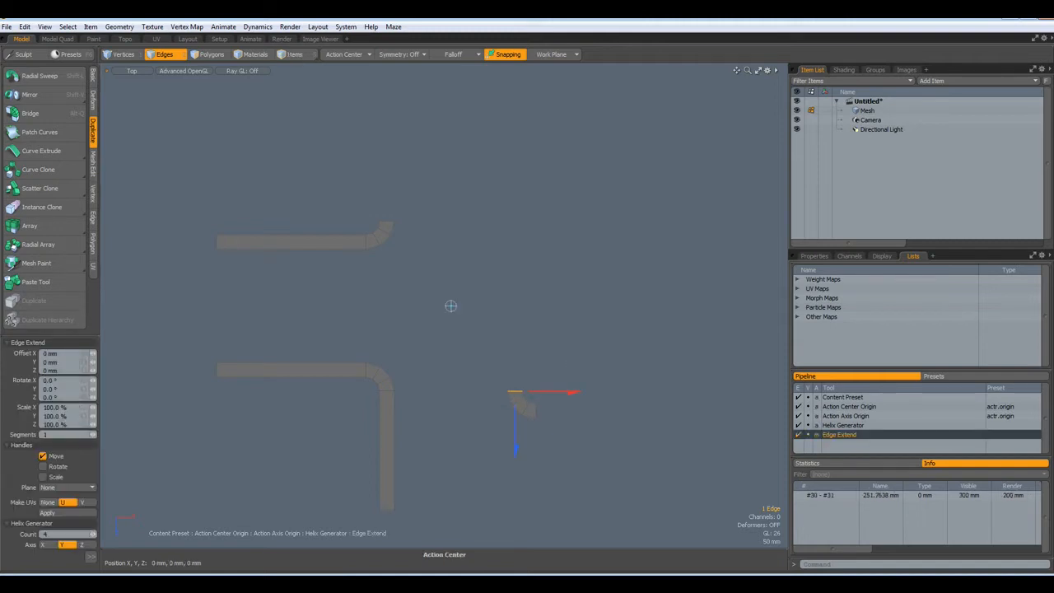
pyautogui.moveTo(515, 449); pyautogui.dragTo(512, 280)
pyautogui.press('q')
# Edge Extend the upper end edges of the upper-left arc and the right vertical strip about 354 mm along negative Z
pyautogui.moveTo(359, 194); pyautogui.dragTo(580, 226, button='right')
pyautogui.press('z')
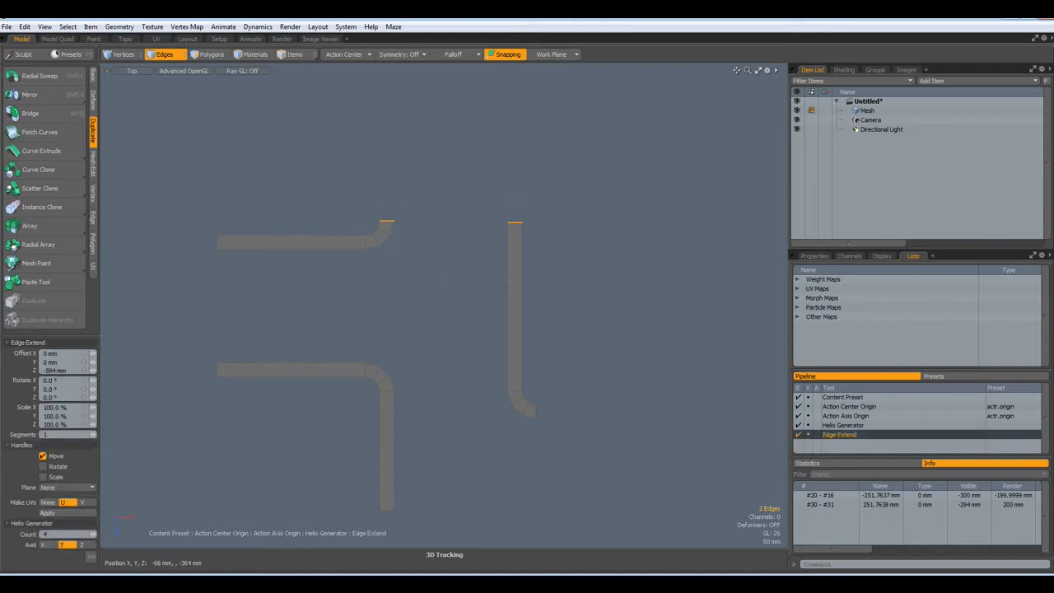
pyautogui.moveTo(449, 290); pyautogui.dragTo(450, 192)
pyautogui.press('space')
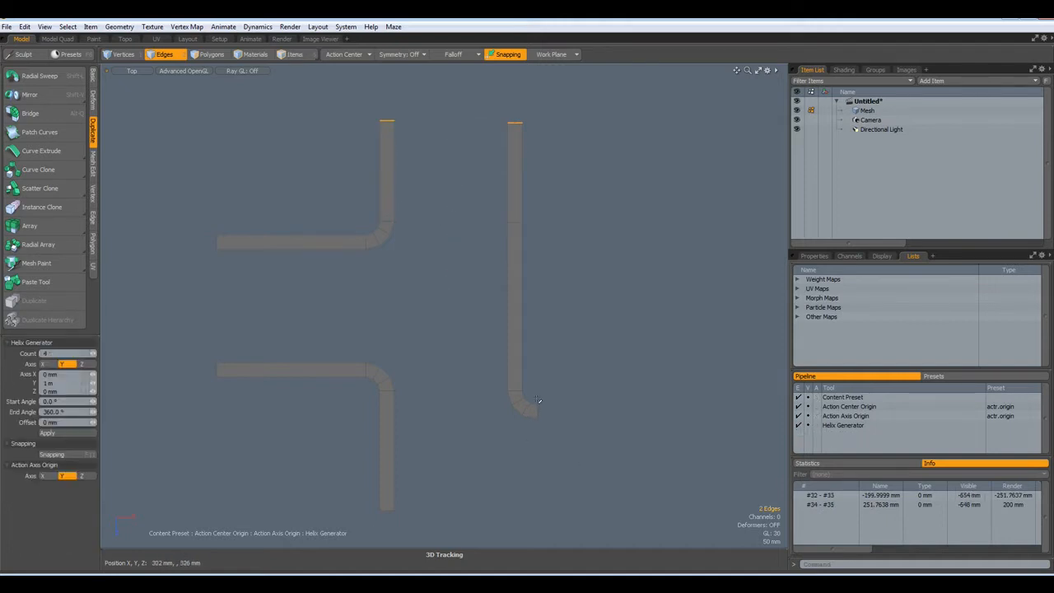
# Edge Extend the outer end edge of the lower-right arc 358 mm along positive X, and clear the selection
pyautogui.moveTo(532, 399); pyautogui.dragTo(686, 420)
pyautogui.press('z')
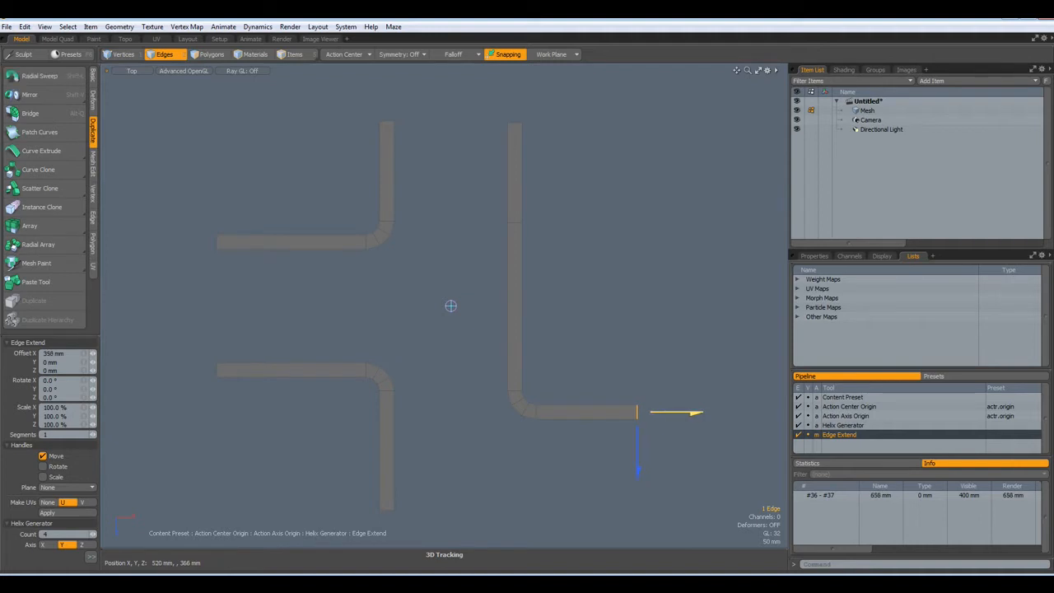
pyautogui.press('space')
pyautogui.keyDown('alt'); pyautogui.moveTo(551, 476); pyautogui.dragTo(499, 437); pyautogui.keyUp('alt')
pyautogui.click(499, 440)
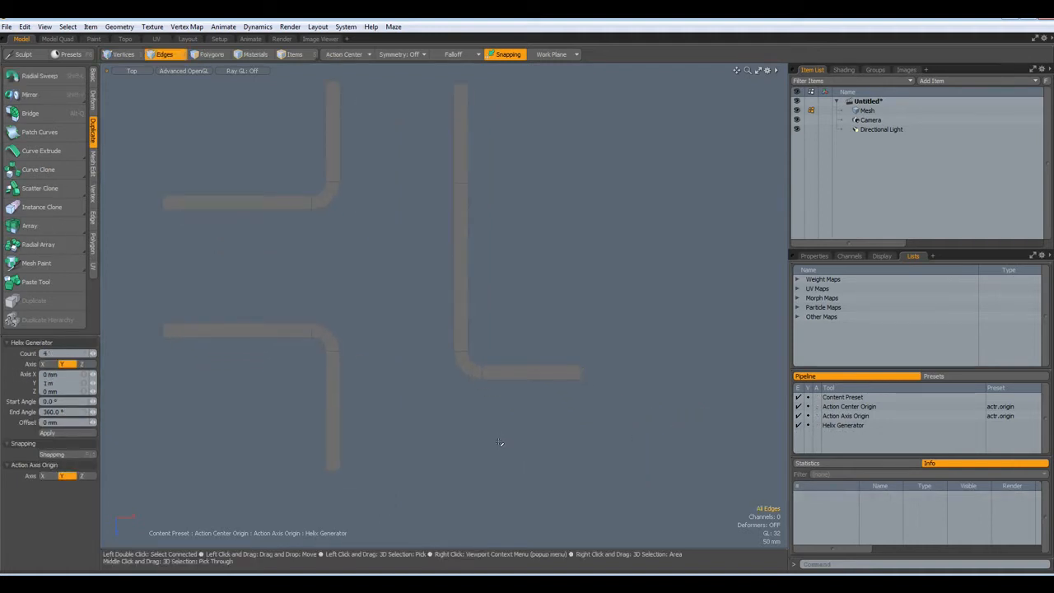
# Polygon Slice the straight strips just beyond both ends of each of the three arcs
pyautogui.hotkey('shift', 'c')
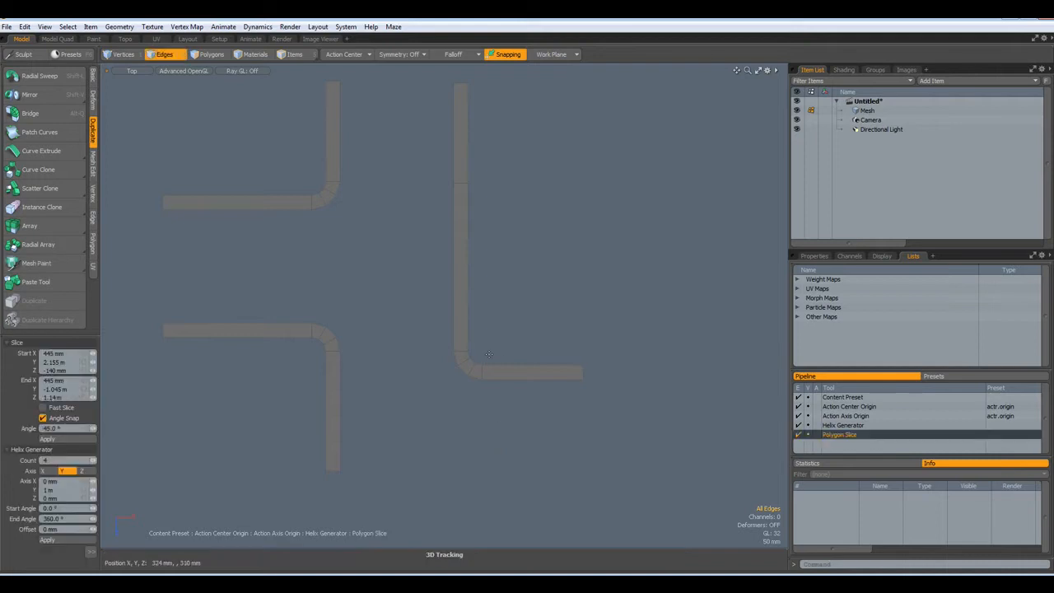
pyautogui.moveTo(489, 354); pyautogui.dragTo(489, 407)
pyautogui.press('space')
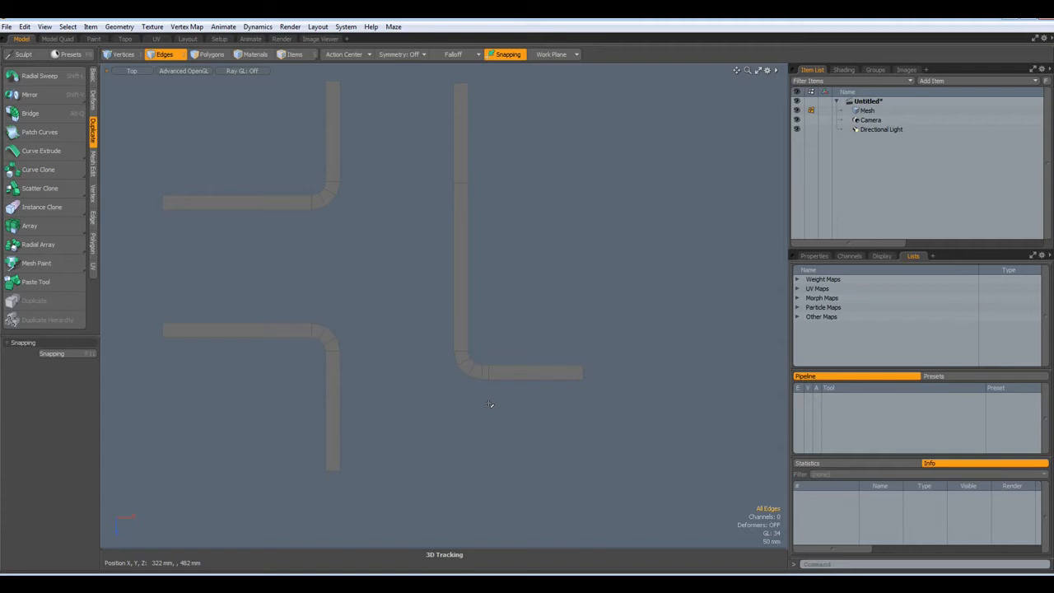
pyautogui.press('shift')
pyautogui.hotkey('shift', 'c')
pyautogui.moveTo(478, 344); pyautogui.dragTo(427, 345)
pyautogui.moveTo(307, 173)
pyautogui.keyDown('shift'); pyautogui.mouseDown()
pyautogui.moveTo(341, 173)
pyautogui.moveTo(305, 218)
pyautogui.moveTo(305, 364)
pyautogui.moveTo(332, 359)
pyautogui.moveTo(320, 359)
pyautogui.mouseUp(); pyautogui.keyUp('shift')
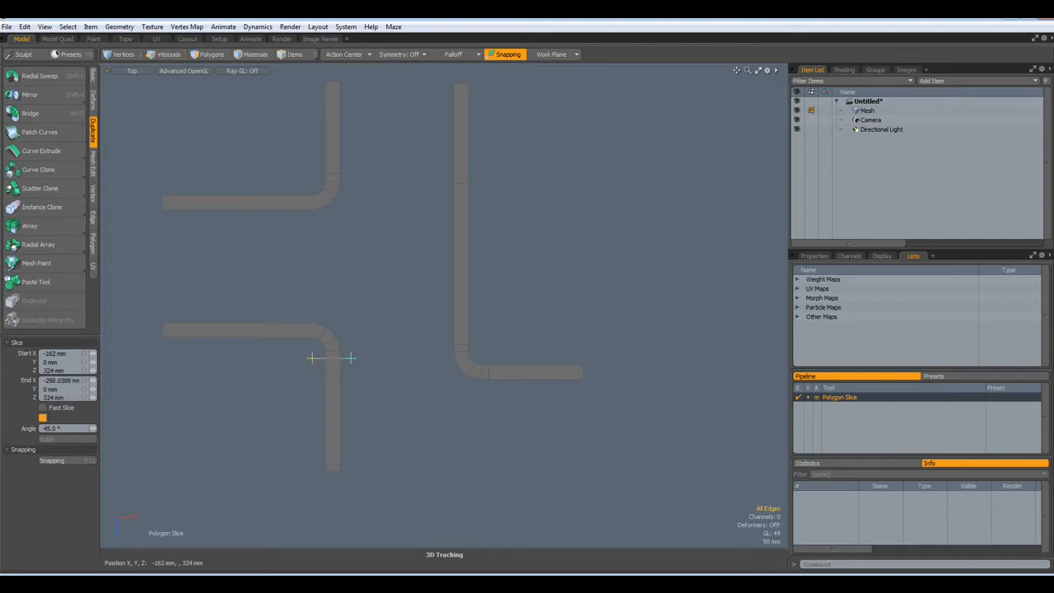
pyautogui.press('space')
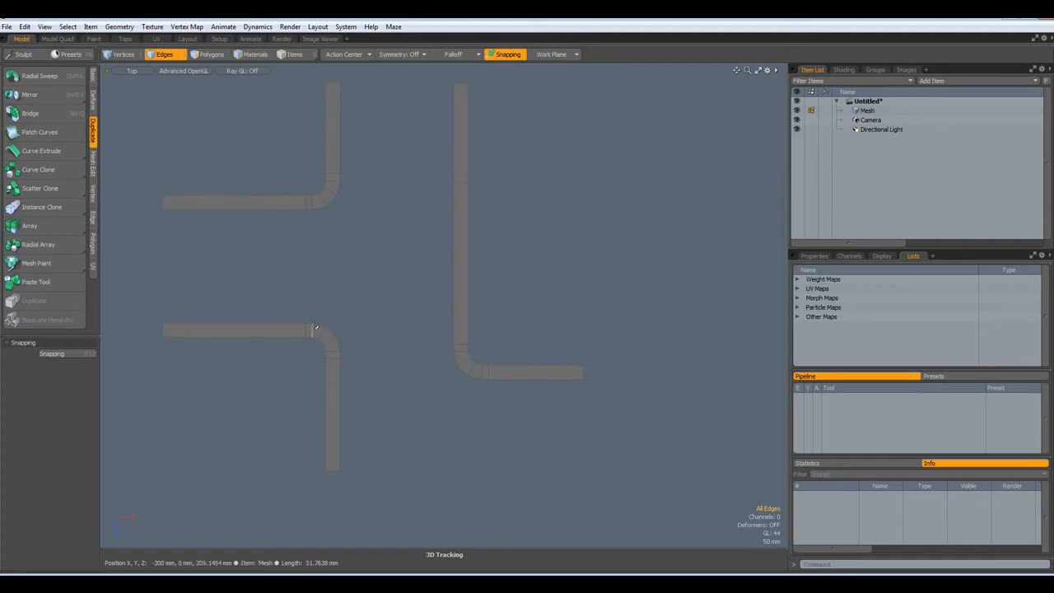
# Edge Extend the inner long edge of the lower-left vertical strip 400 mm along positive X, and remove the shared edge to merge the faces
pyautogui.click(340, 413)
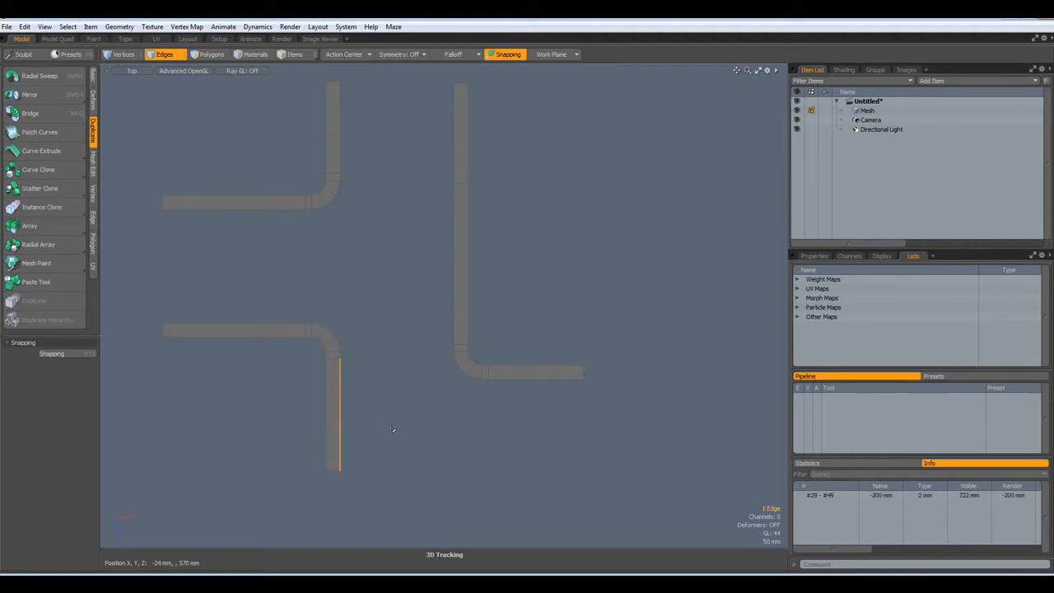
pyautogui.hotkey('shift', 'x')
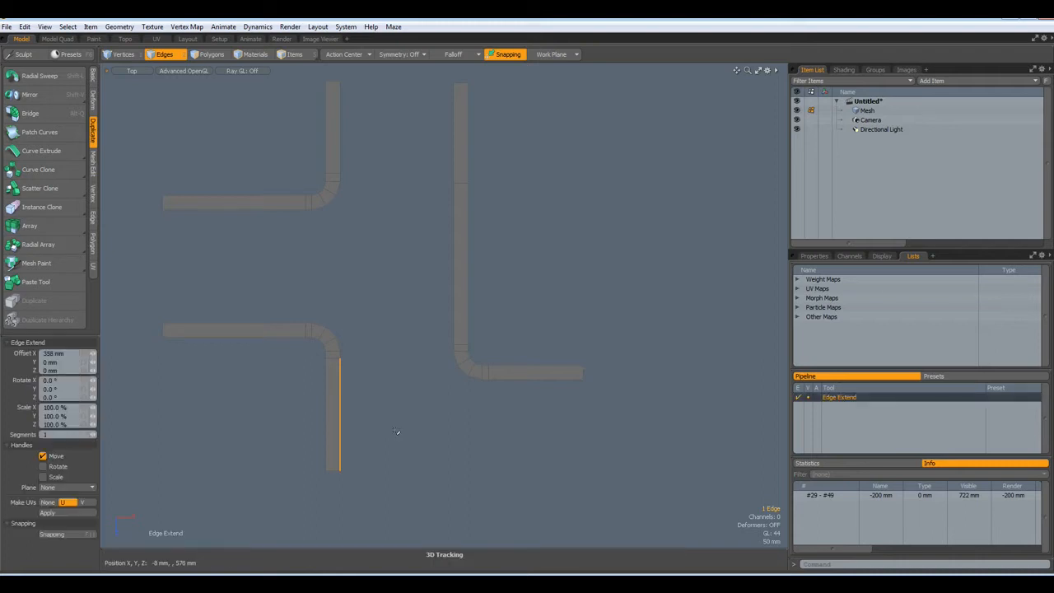
pyautogui.moveTo(401, 420); pyautogui.dragTo(514, 420)
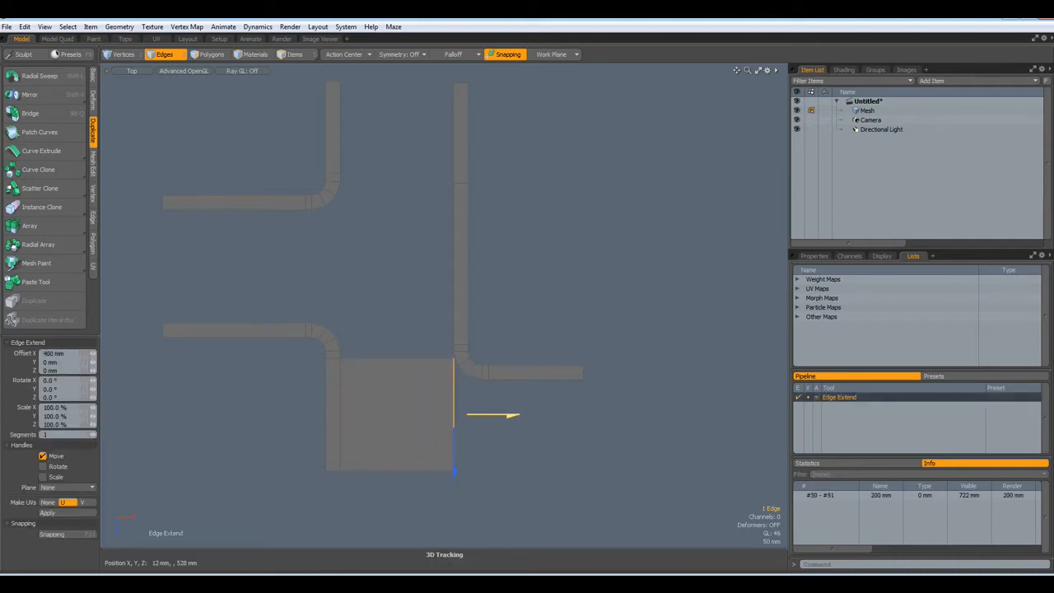
pyautogui.click(340, 420)
pyautogui.press('Delete')
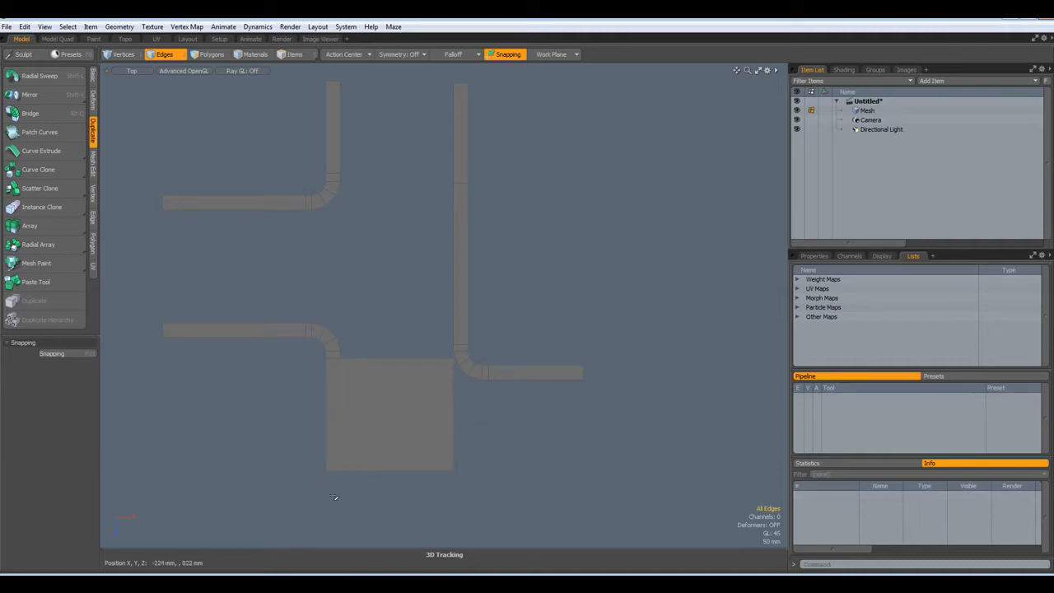
# Vertex Bevel the lower-left corner of the large merged polygon with an inset of about 218 mm and Round Level 2
pyautogui.press('1')
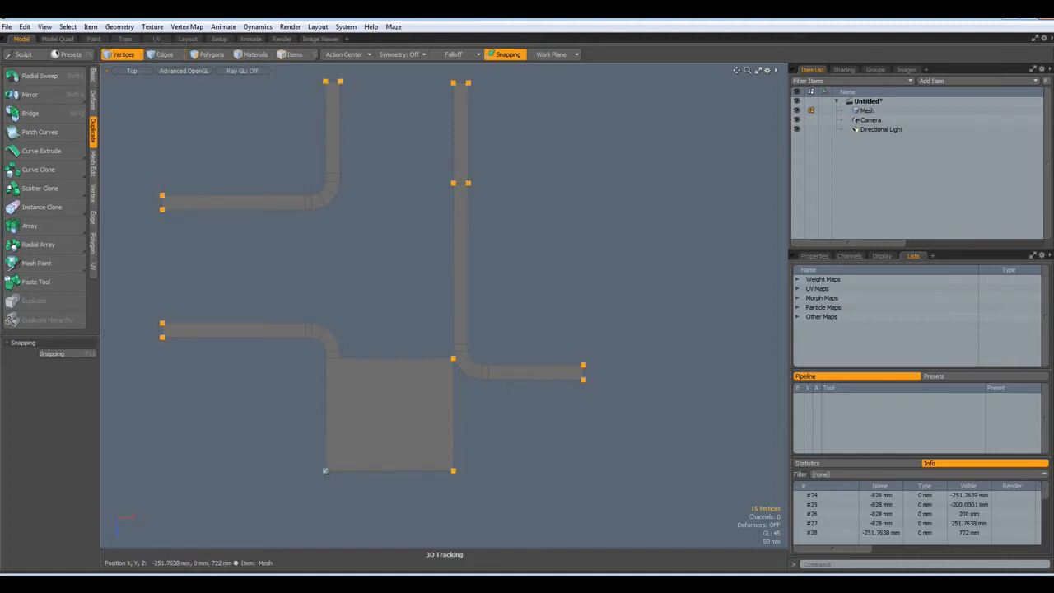
pyautogui.click(325, 471)
pyautogui.press('b')
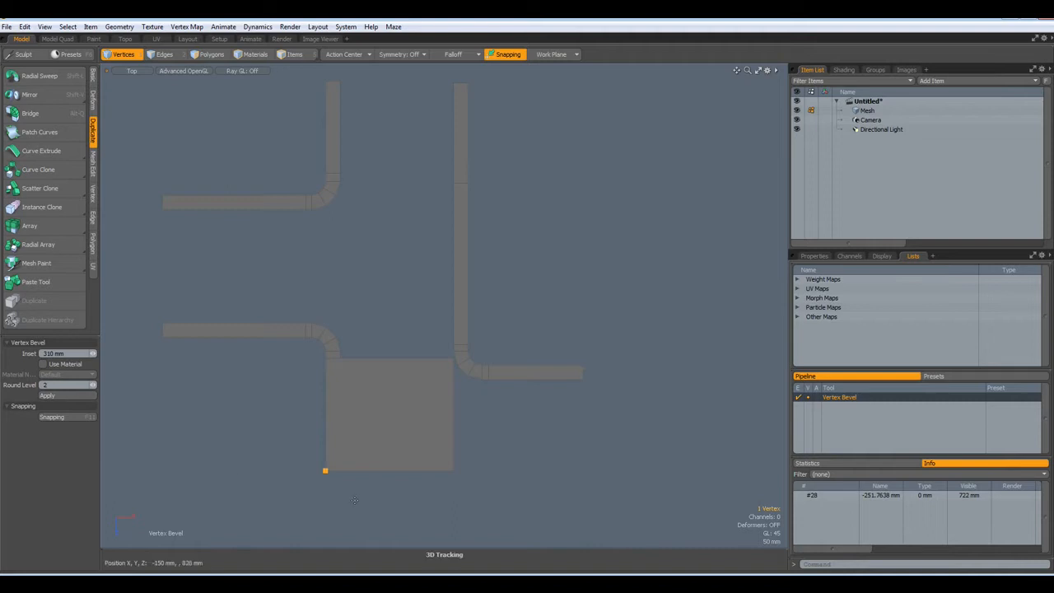
pyautogui.moveTo(355, 499); pyautogui.dragTo(428, 499)
pyautogui.press('space')
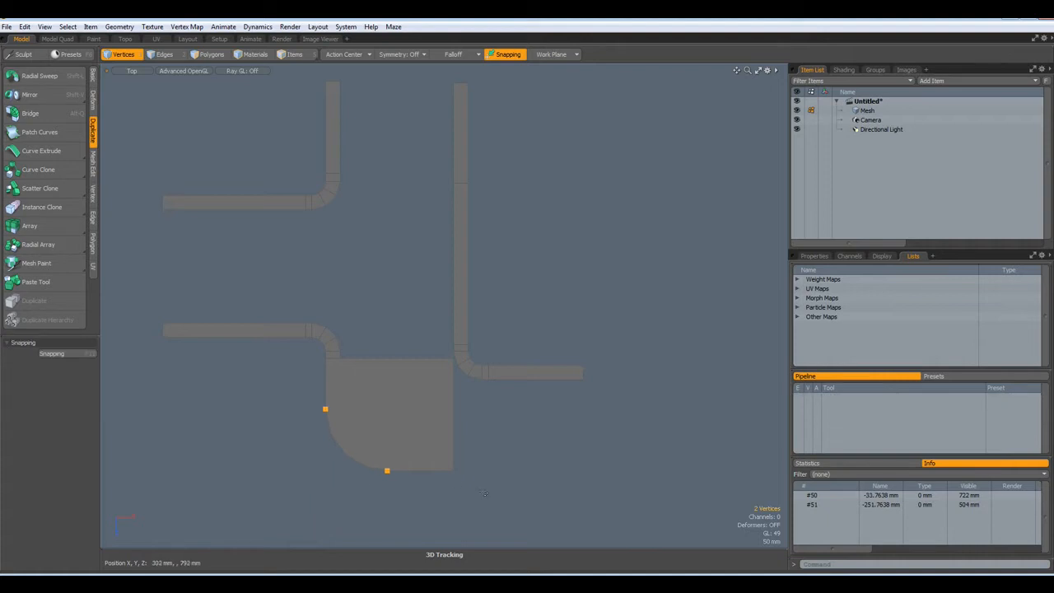
pyautogui.click(483, 492)
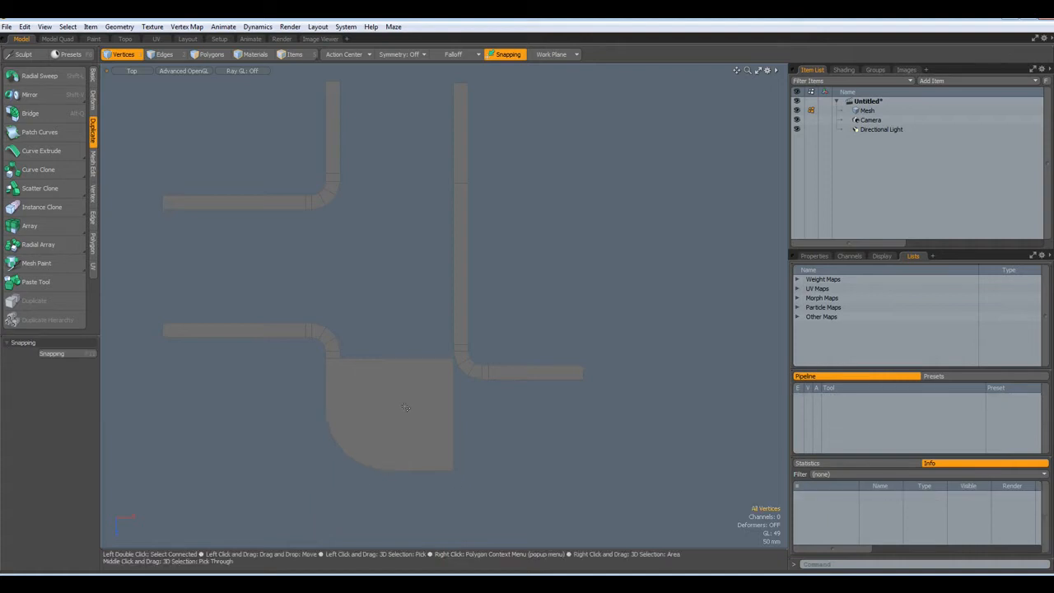
# Bevel the large rounded polygon with a 52.8 mm inset, and delete its inner face and its upper and right border faces
pyautogui.press('3')
pyautogui.click(407, 408)
pyautogui.press('b')
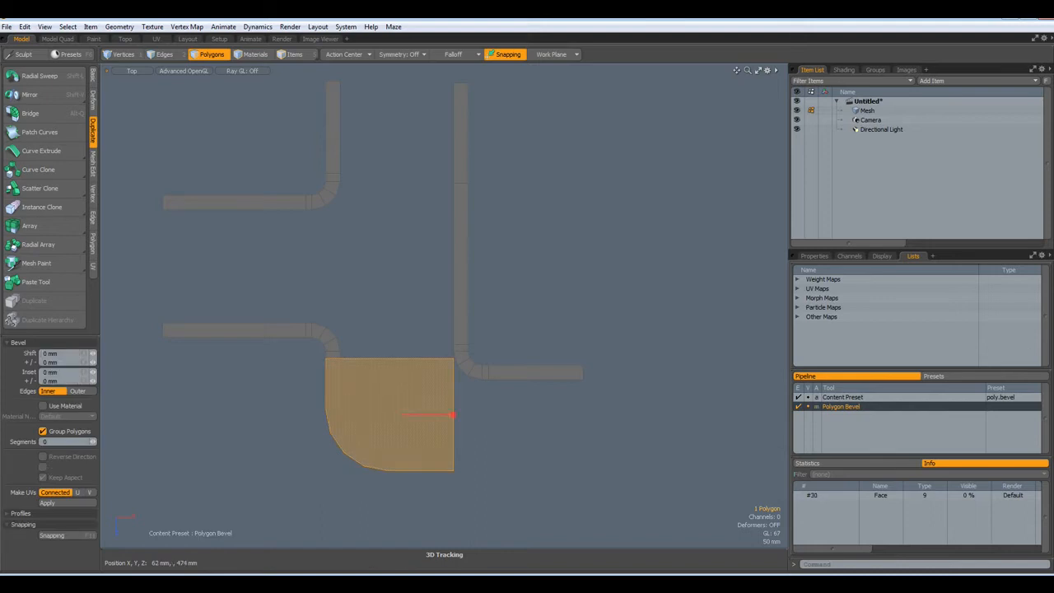
pyautogui.moveTo(402, 415); pyautogui.dragTo(450, 415)
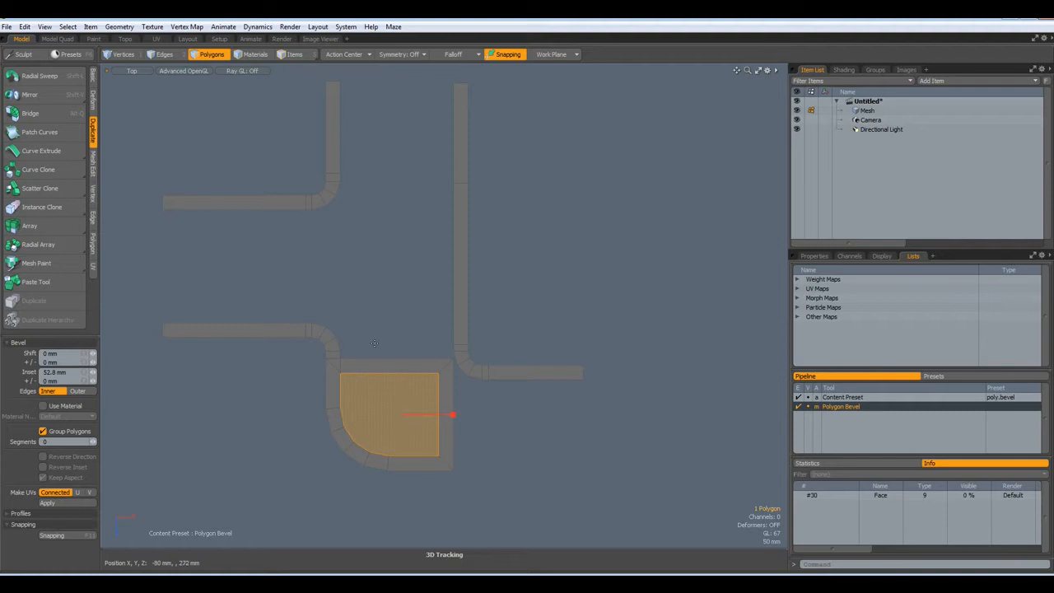
pyautogui.press('space')
pyautogui.moveTo(390, 338)
pyautogui.mouseDown()
pyautogui.moveTo(438, 420)
pyautogui.moveTo(466, 431)
pyautogui.moveTo(418, 389)
pyautogui.mouseUp()
pyautogui.press('Delete')
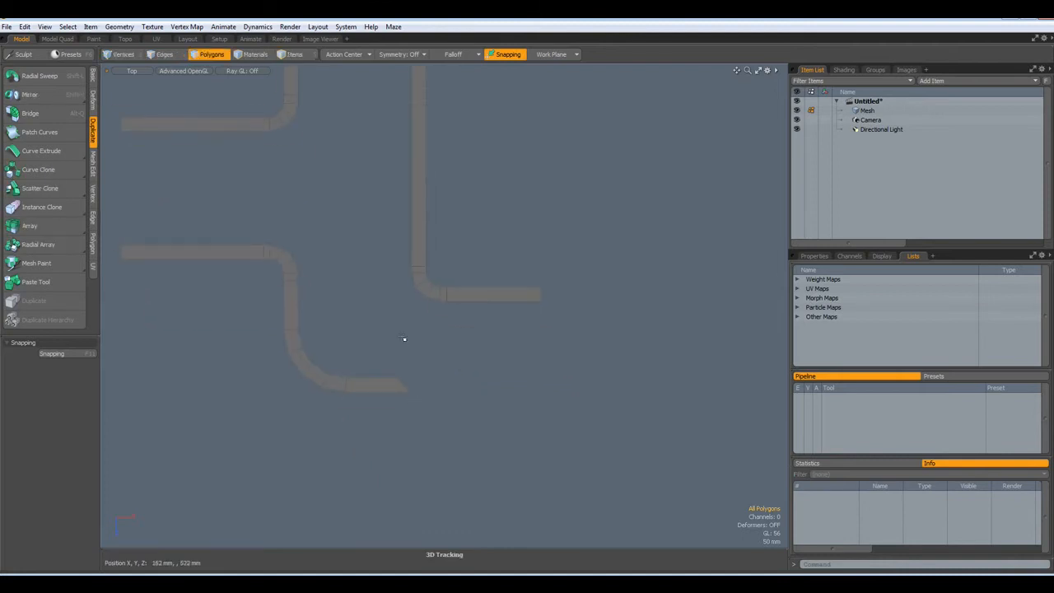
# Straighten the slanted end edge of the lower strip by scaling it to 0% in X
pyautogui.press('2')
pyautogui.moveTo(394, 344)
pyautogui.mouseDown()
pyautogui.moveTo(398, 387)
pyautogui.moveTo(428, 419)
pyautogui.mouseUp()
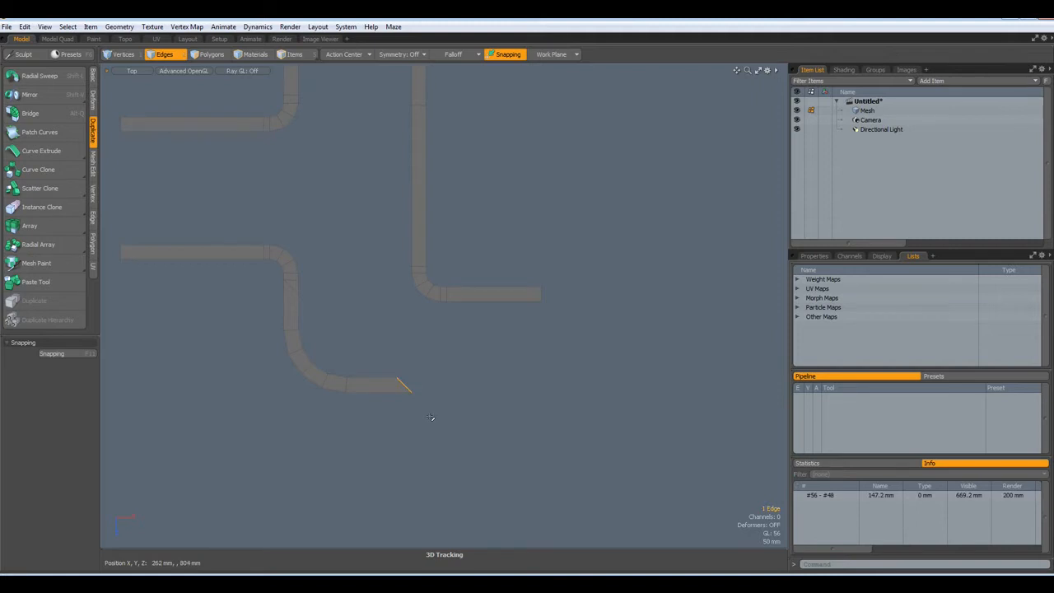
pyautogui.press('r')
pyautogui.moveTo(469, 386); pyautogui.dragTo(402, 385)
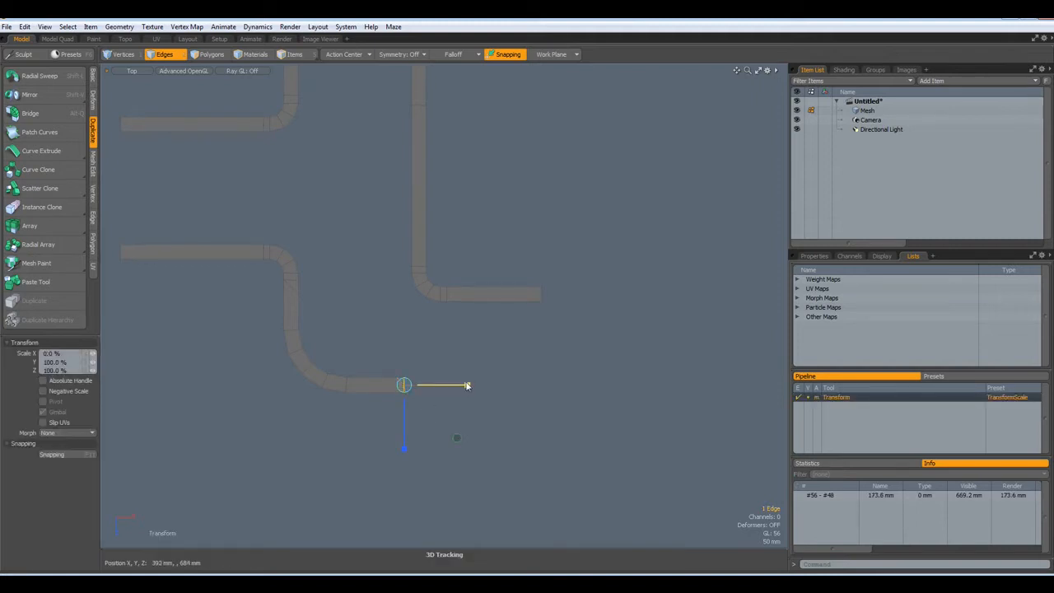
pyautogui.press('space')
# Edge Extend the straightened end of the lower strip about 510 mm along positive X
pyautogui.press('x')
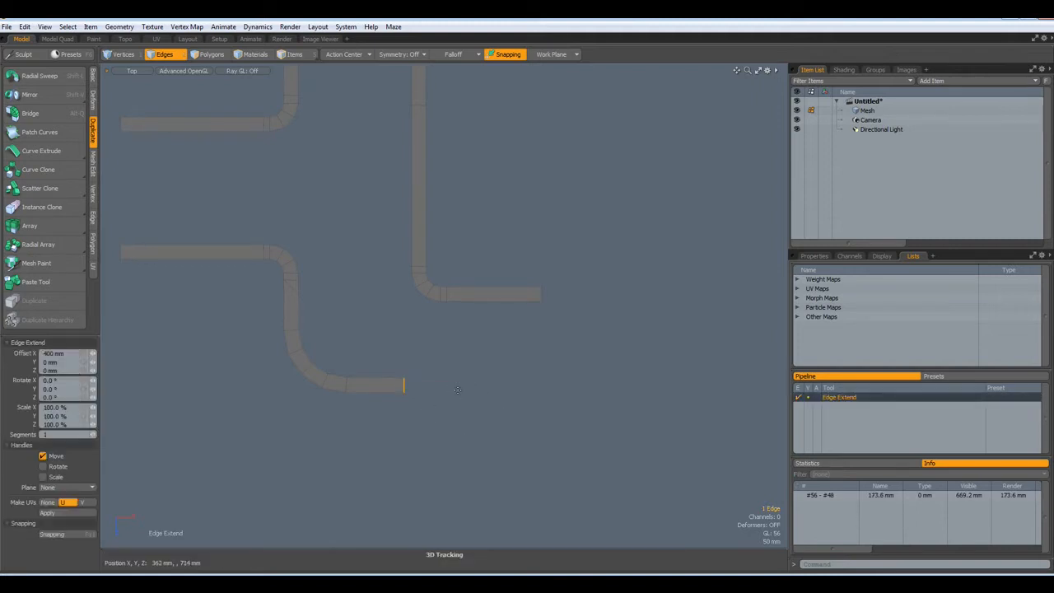
pyautogui.moveTo(445, 385); pyautogui.dragTo(589, 385)
pyautogui.press('space')
pyautogui.click(379, 323)
# Turn on the grid display in the top view
pyautogui.scroll(-2, 380, 323)
pyautogui.scroll(1, 380, 321)
pyautogui.keyDown('alt'); pyautogui.keyDown('shift'); pyautogui.moveTo(367, 287); pyautogui.dragTo(390, 292); pyautogui.keyUp('shift'); pyautogui.keyUp('alt')
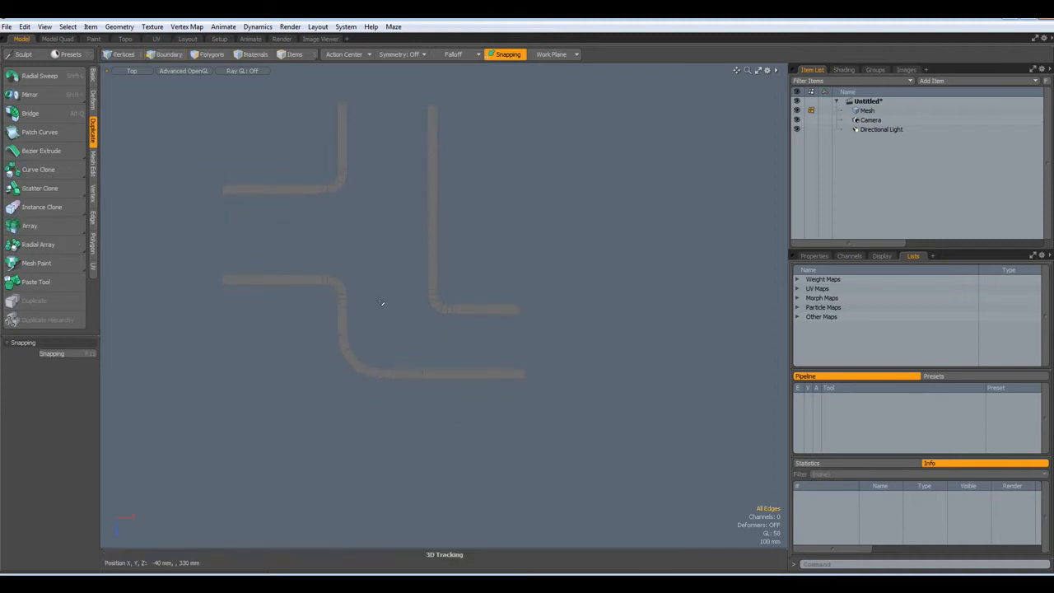
pyautogui.hotkey('ctrl', '3')
pyautogui.click(383, 345)
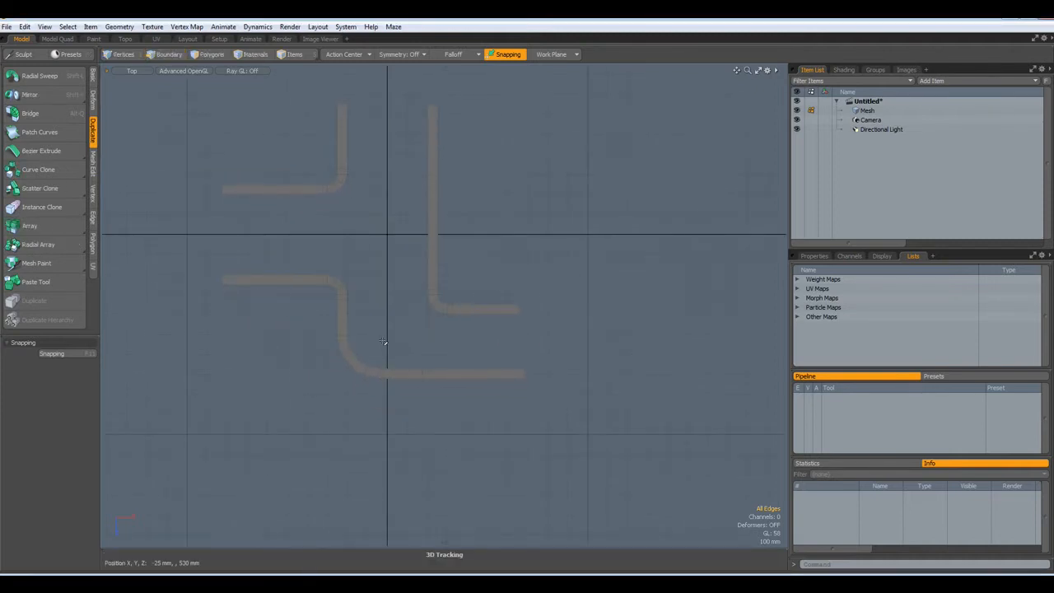
# Move the large lower arc and its attached horizontal strip 128 mm along positive Z
pyautogui.scroll(-2, 482, 353)
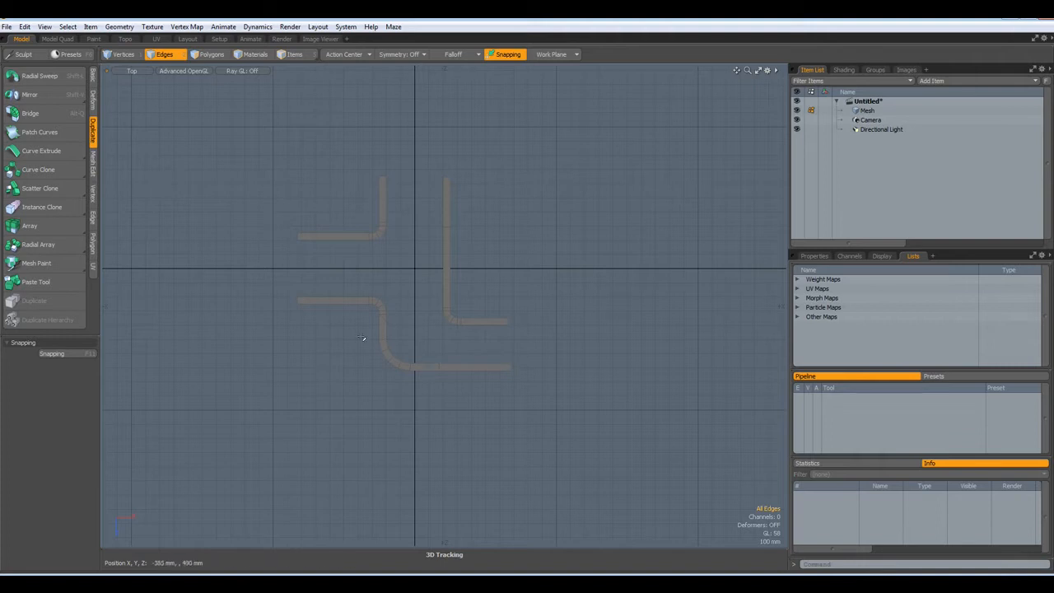
pyautogui.moveTo(366, 330); pyautogui.dragTo(542, 399)
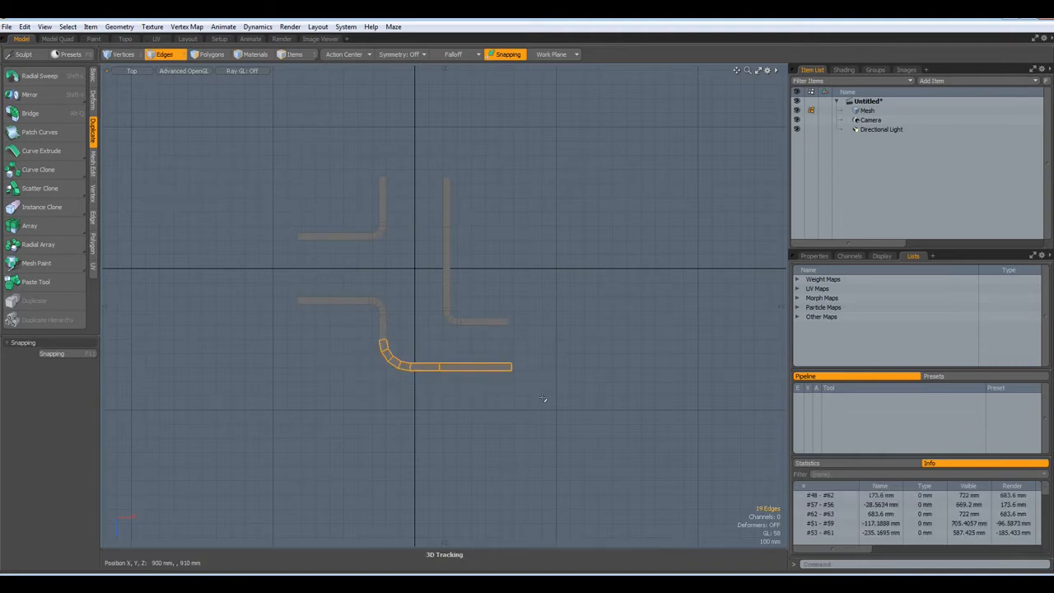
pyautogui.press('w')
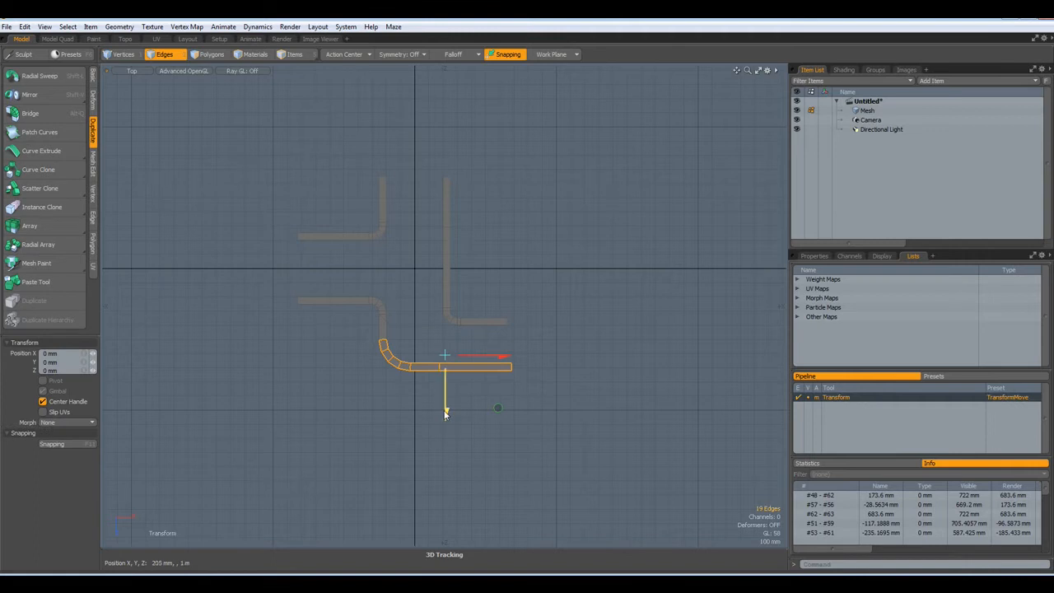
pyautogui.moveTo(497, 407); pyautogui.dragTo(497, 427)
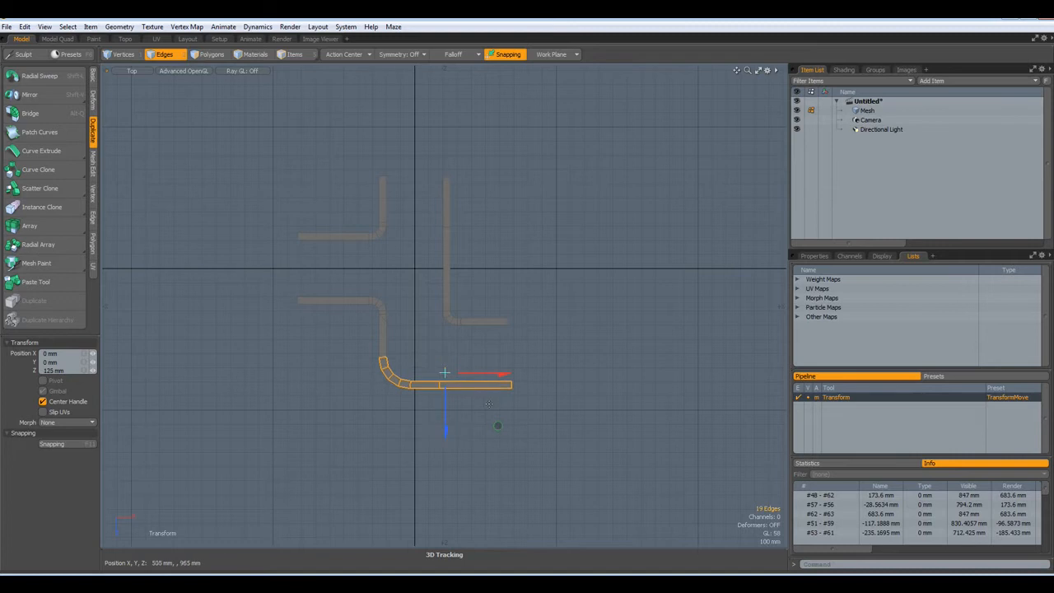
pyautogui.scroll(3, 495, 396)
pyautogui.scroll(2, 495, 396)
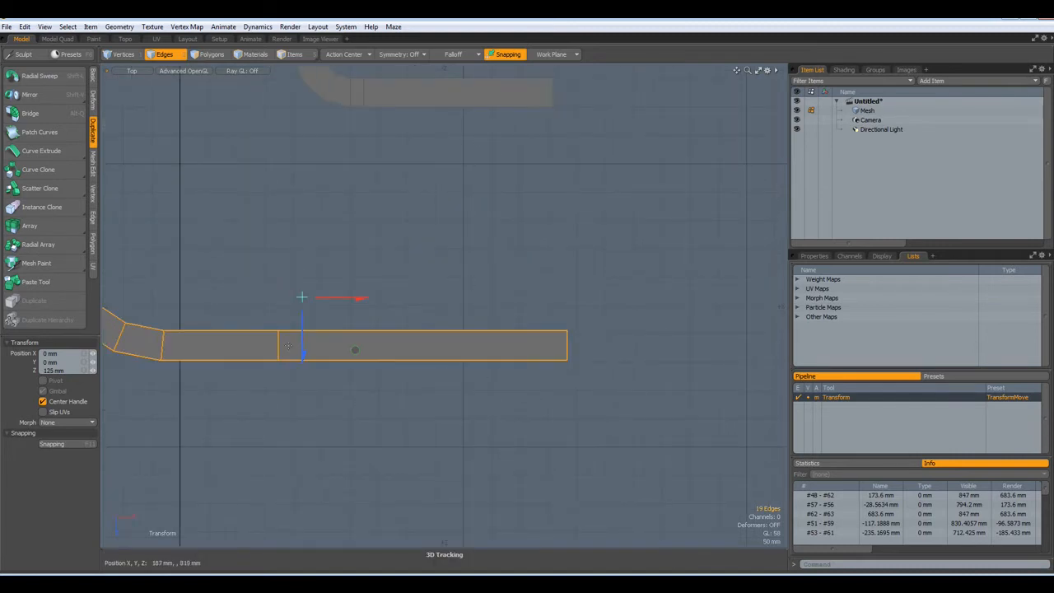
pyautogui.moveTo(303, 350)
pyautogui.mouseDown()
pyautogui.moveTo(303, 366)
pyautogui.moveTo(303, 353)
pyautogui.mouseUp()
pyautogui.press('space')
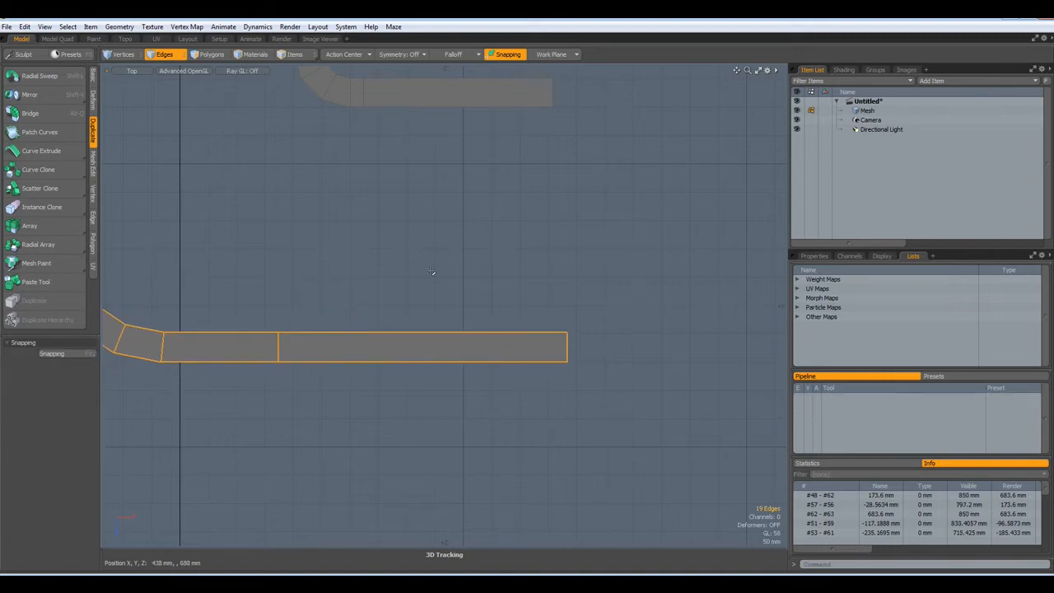
pyautogui.click(435, 270)
# Remove the diagonal edge in the vertical strip just below the small lower-left arc, and preview the mesh as subdivision surfaces
pyautogui.scroll(-3, 476, 210)
pyautogui.keyDown('alt'); pyautogui.moveTo(395, 209); pyautogui.dragTo(476, 371); pyautogui.keyUp('alt')
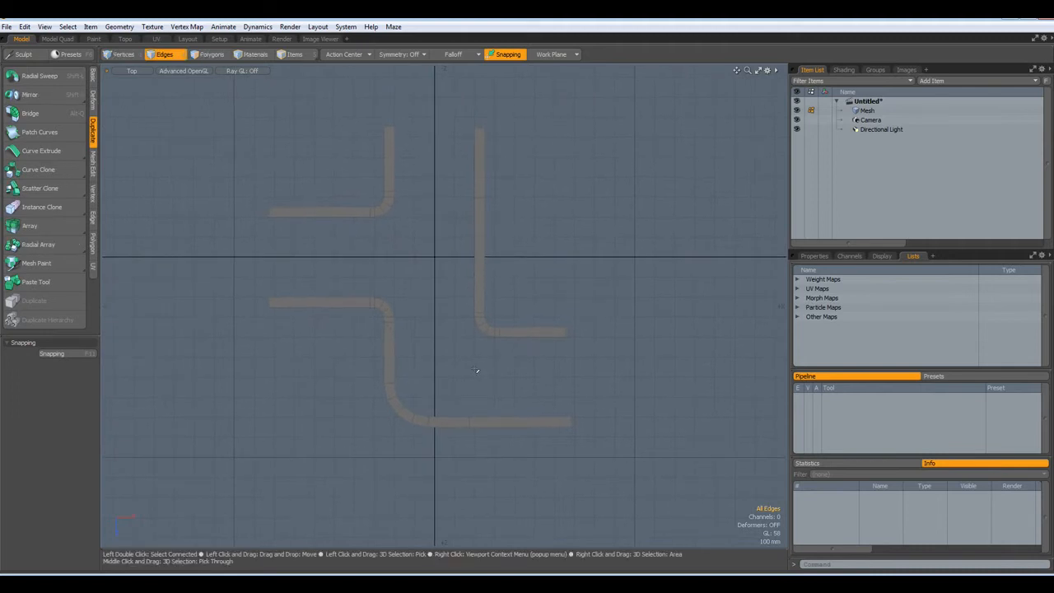
pyautogui.scroll(4, 400, 321)
pyautogui.click(377, 354)
pyautogui.click(515, 384)
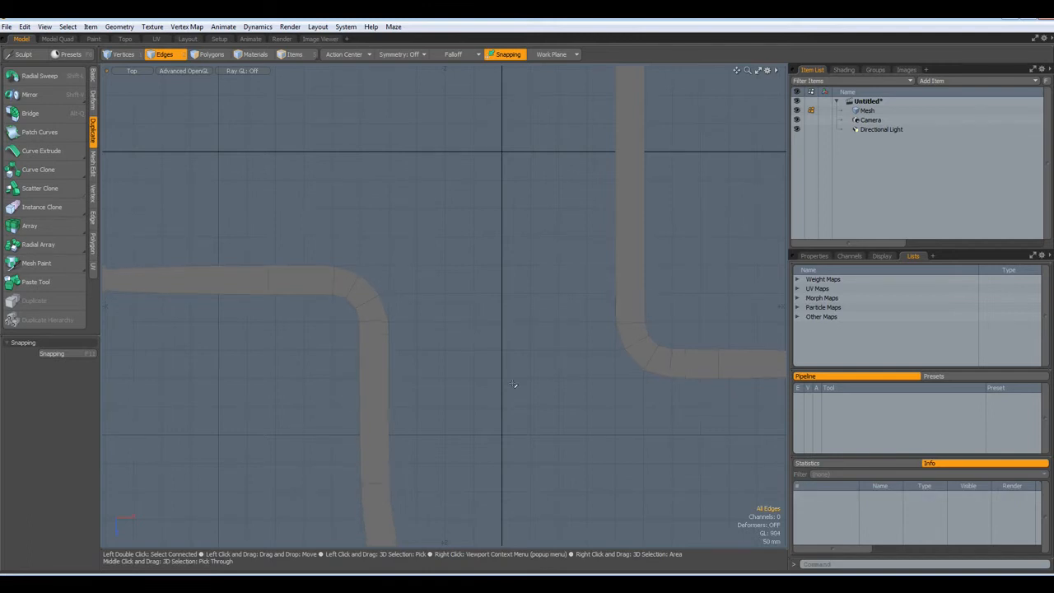
# Move the cross edge in the lowest horizontal strip about 164 mm along positive X
pyautogui.keyDown('alt'); pyautogui.scroll(-3, 476, 421); pyautogui.keyUp('alt')
pyautogui.keyDown('alt'); pyautogui.moveTo(476, 421); pyautogui.dragTo(439, 426); pyautogui.keyUp('alt')
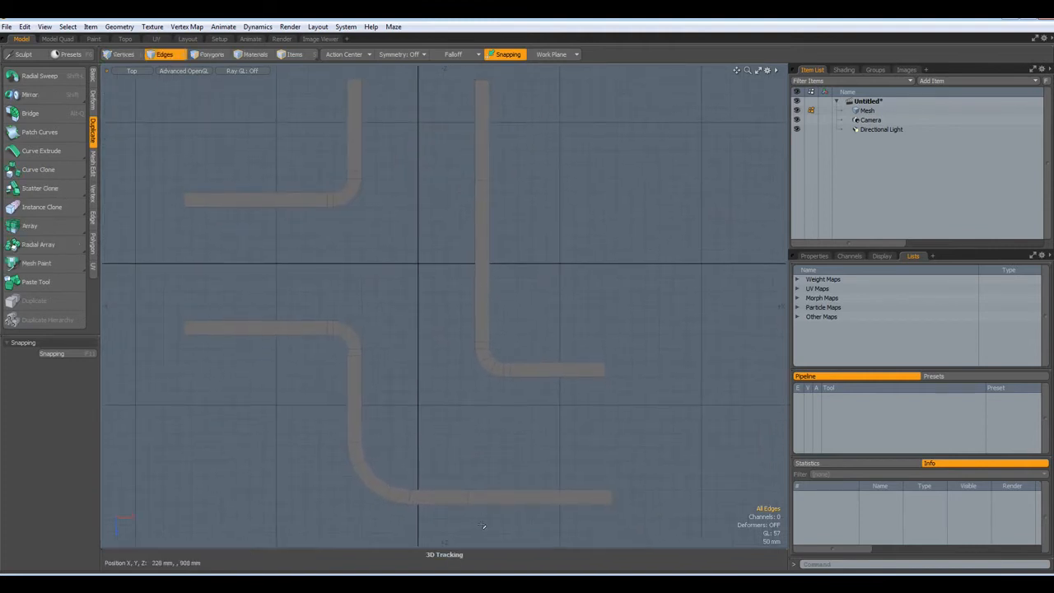
pyautogui.click(466, 497)
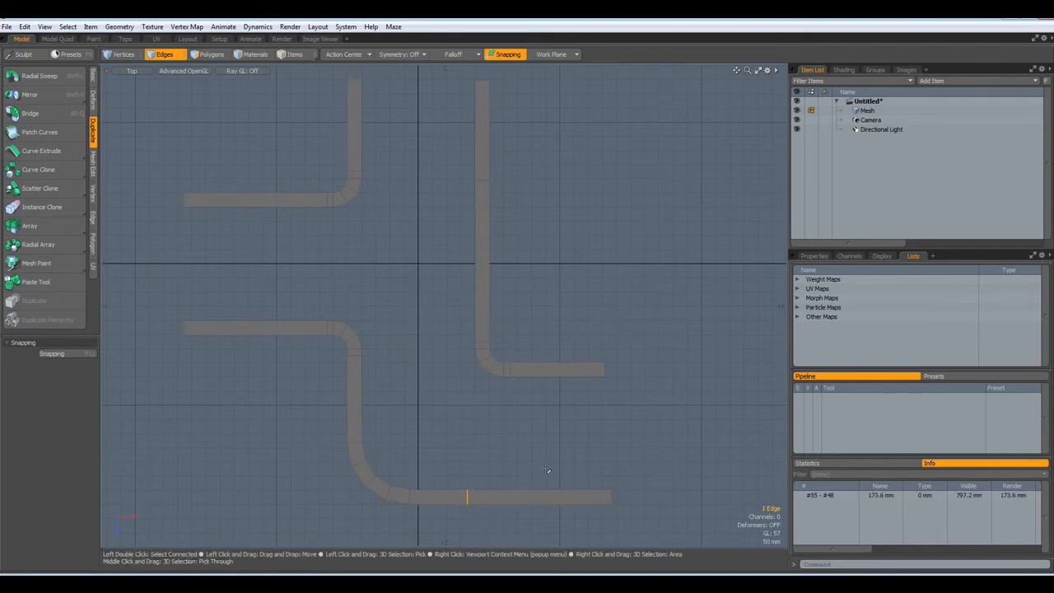
pyautogui.press('w')
pyautogui.moveTo(506, 498); pyautogui.dragTo(551, 498)
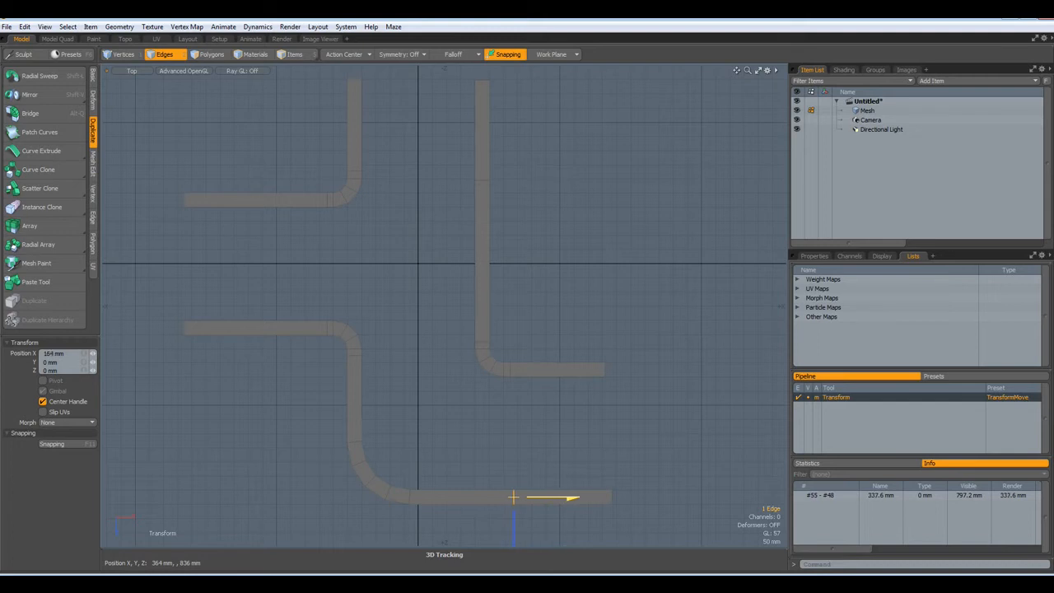
# Bridge the facing inner edges of the two horizontal strips on the lower-right arm
pyautogui.press('space')
pyautogui.click(560, 376)
pyautogui.keyDown('shift'); pyautogui.click(559, 493); pyautogui.keyUp('shift')
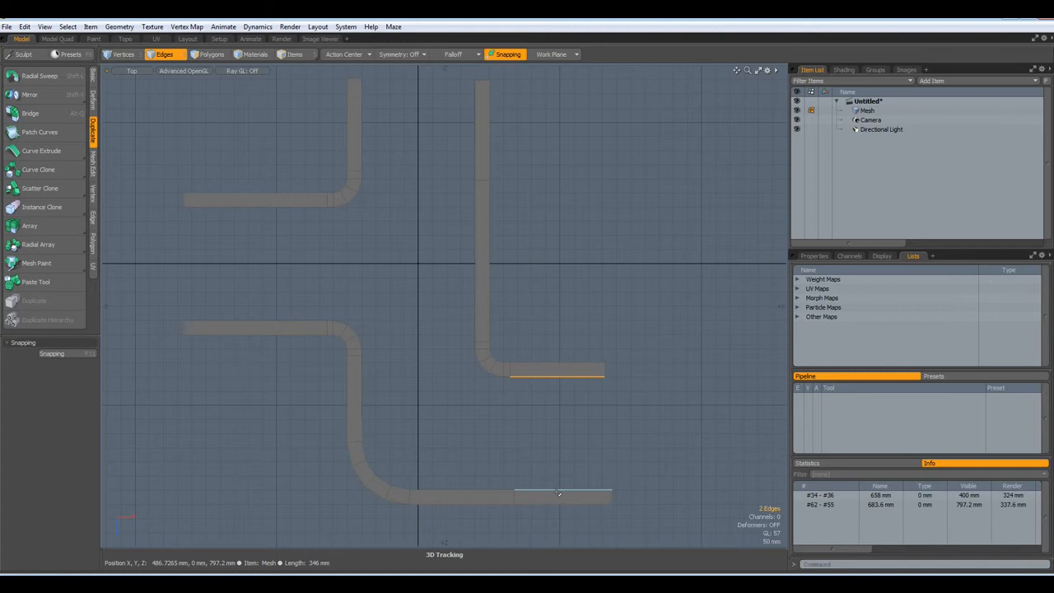
pyautogui.hotkey('alt', 'c')
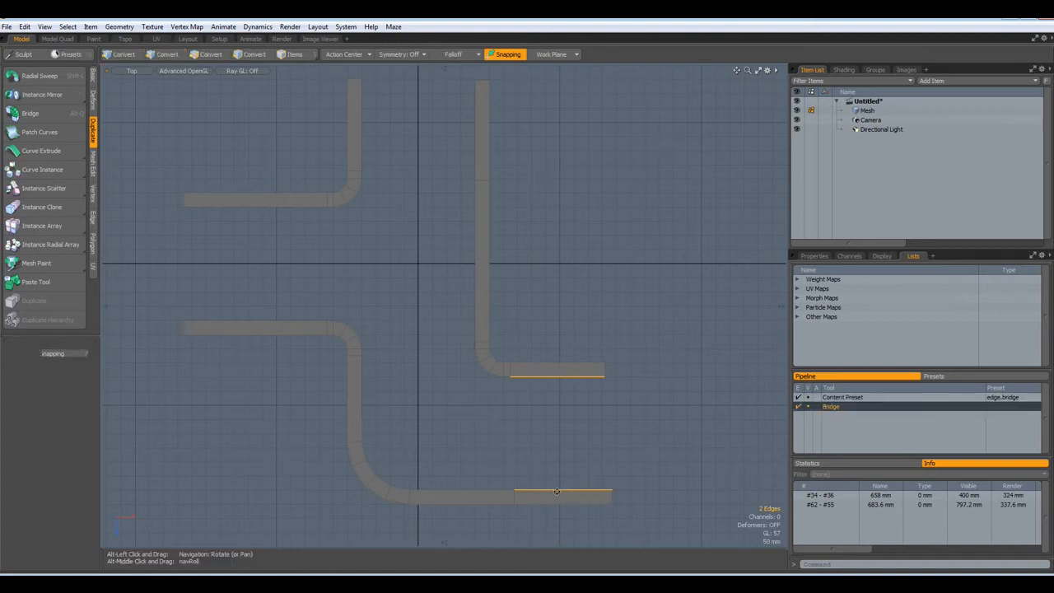
pyautogui.click(556, 486)
pyautogui.press('space')
# Bridge the facing inner edges of the two horizontal strips on the left arm
pyautogui.click(235, 203)
pyautogui.keyDown('shift'); pyautogui.click(247, 323); pyautogui.keyUp('shift')
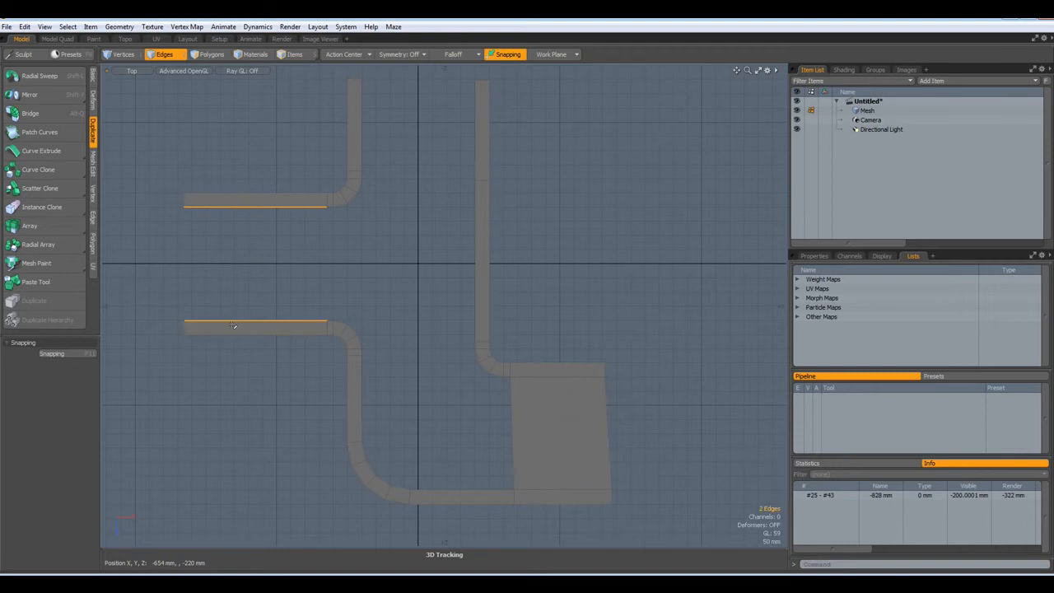
pyautogui.hotkey('alt', 'q')
pyautogui.click(326, 262)
pyautogui.keyDown('alt'); pyautogui.moveTo(424, 250); pyautogui.dragTo(432, 323); pyautogui.keyUp('alt')
pyautogui.press('space')
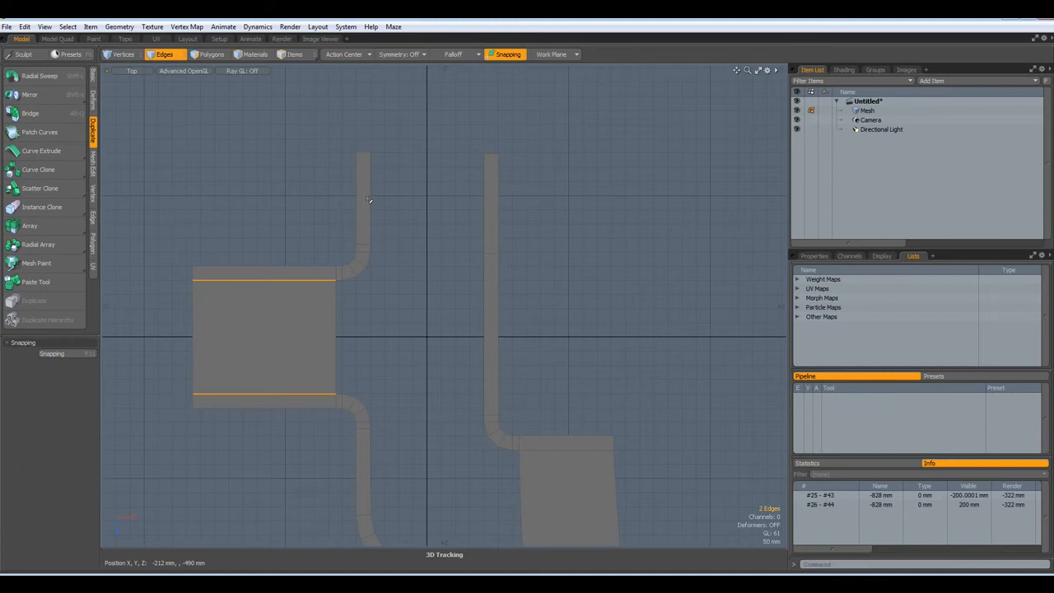
# Bridge the facing inner edges of the two vertical strips on the upper arm
pyautogui.click(369, 199)
pyautogui.keyDown('shift'); pyautogui.click(485, 206); pyautogui.keyUp('shift')
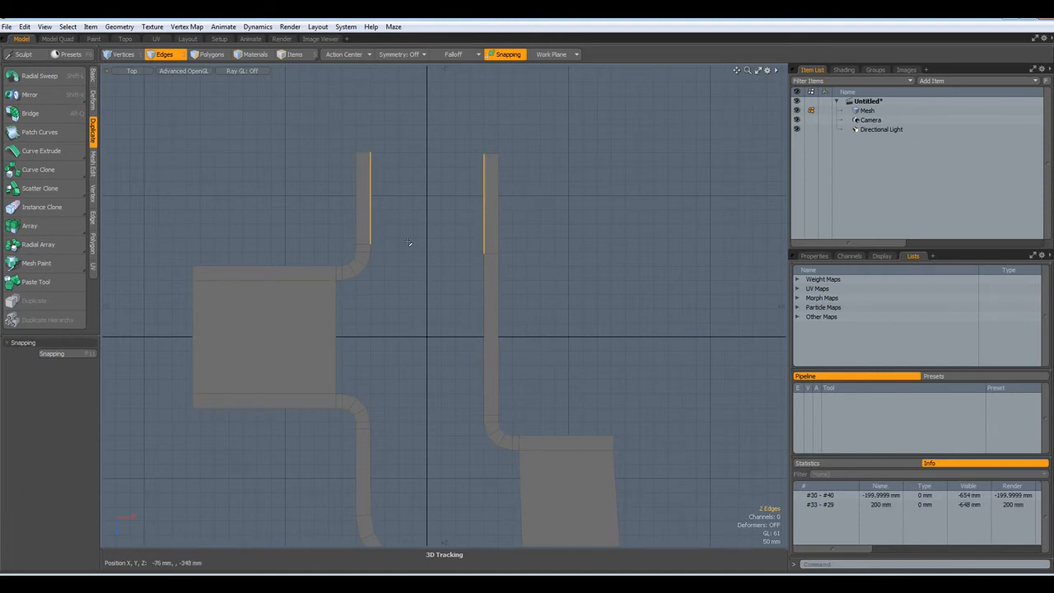
pyautogui.hotkey('alt', 'q')
pyautogui.click(420, 289)
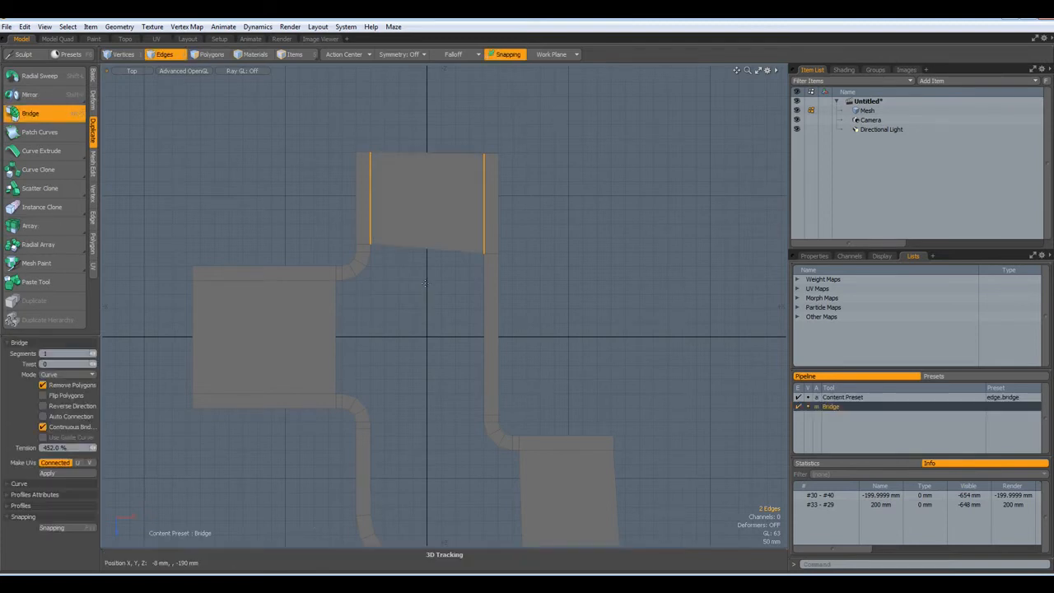
pyautogui.press('space')
# Select the whole border loop around the open centre, fill it with one polygon, and clear the selection
pyautogui.keyDown('alt'); pyautogui.moveTo(447, 347); pyautogui.dragTo(434, 280); pyautogui.keyUp('alt')
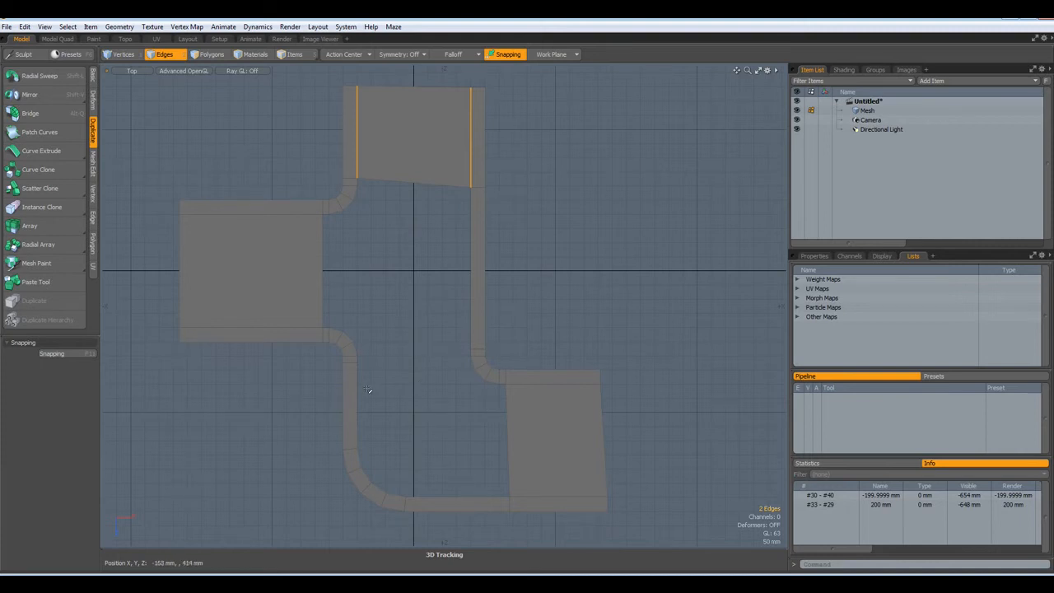
pyautogui.press('3')
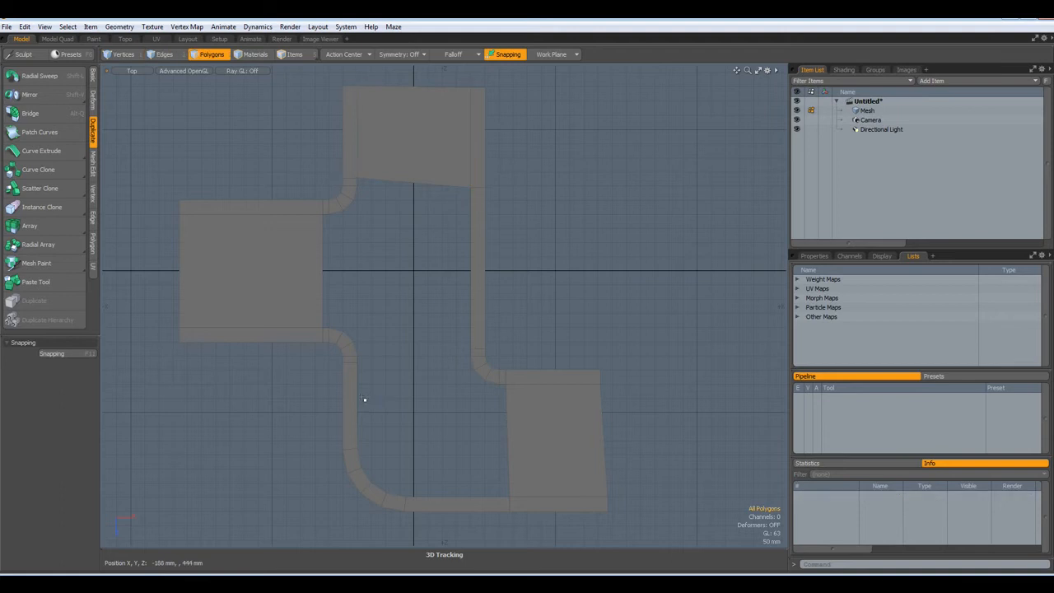
pyautogui.press('2')
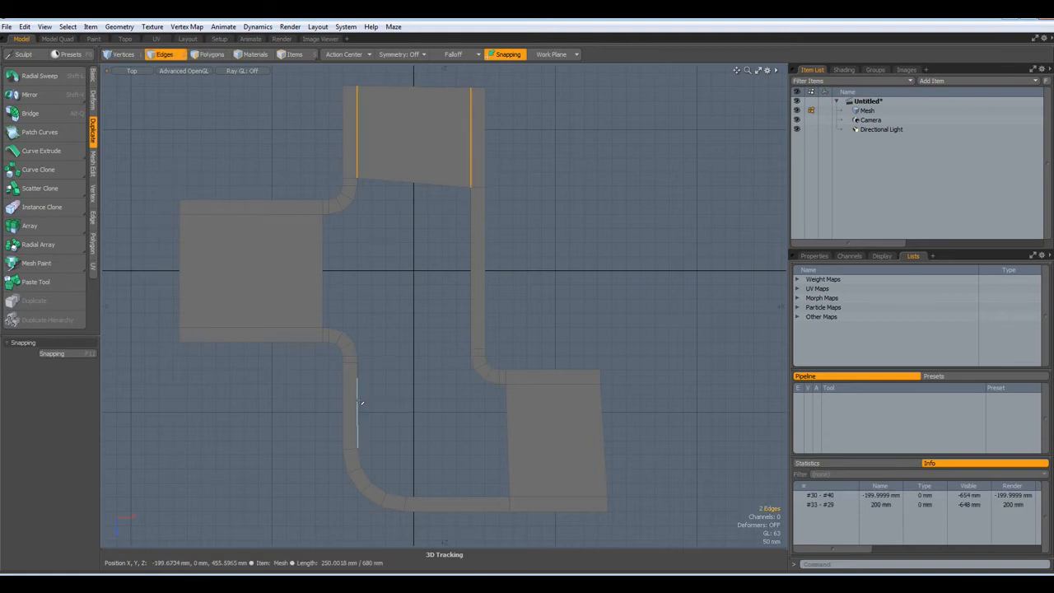
pyautogui.doubleClick(358, 403)
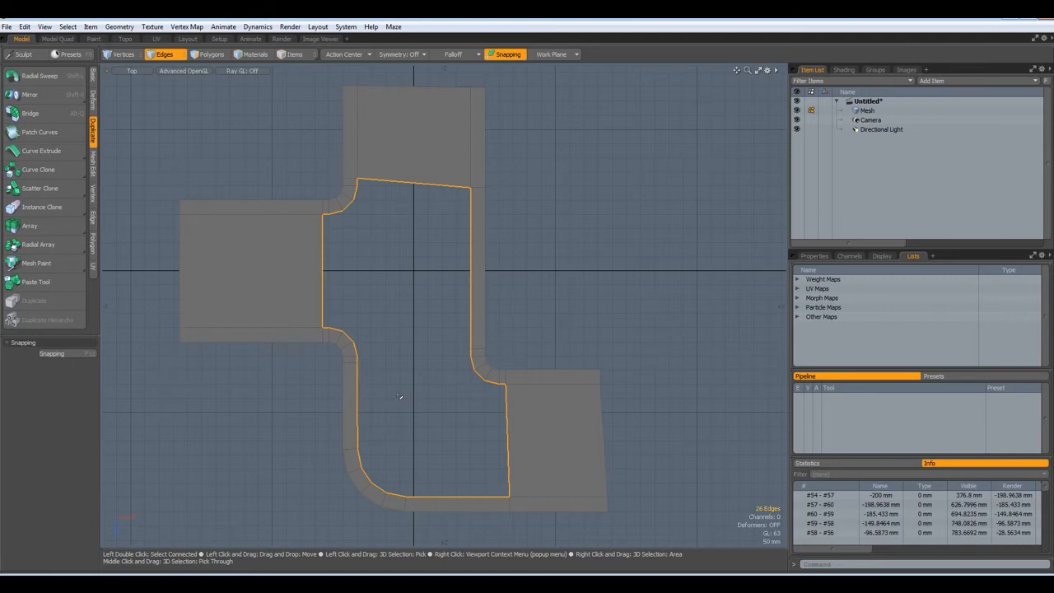
pyautogui.press('3')
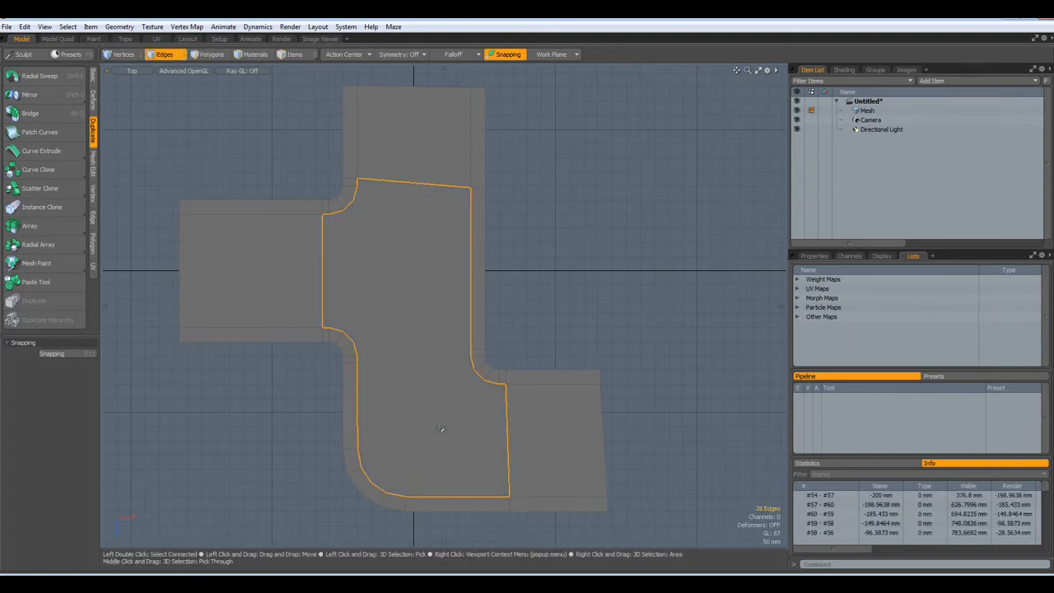
pyautogui.click(435, 431)
pyautogui.click(626, 317)
# Cut the centre polygon with Edge Slice, joining the large arc's vertices to the small inner arc, plus a cross cut just above the bend
pyautogui.press('c')
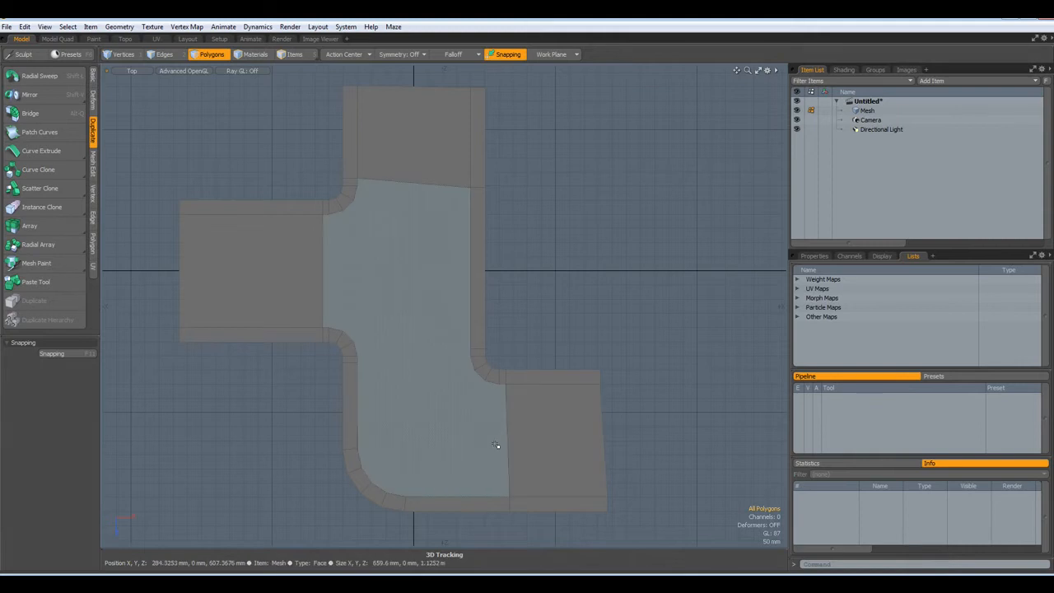
pyautogui.click(492, 385)
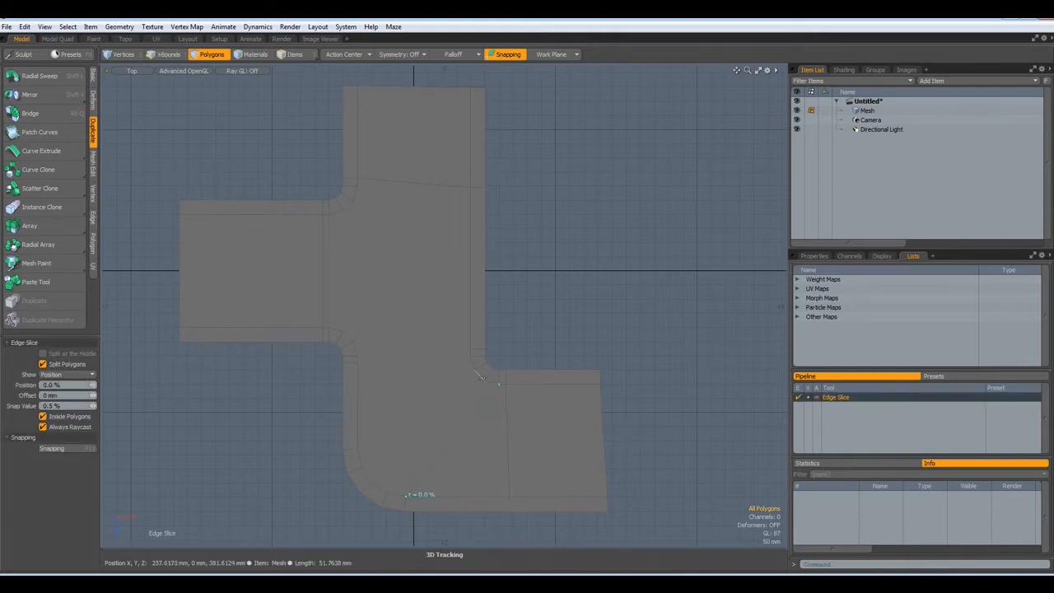
pyautogui.click(393, 487)
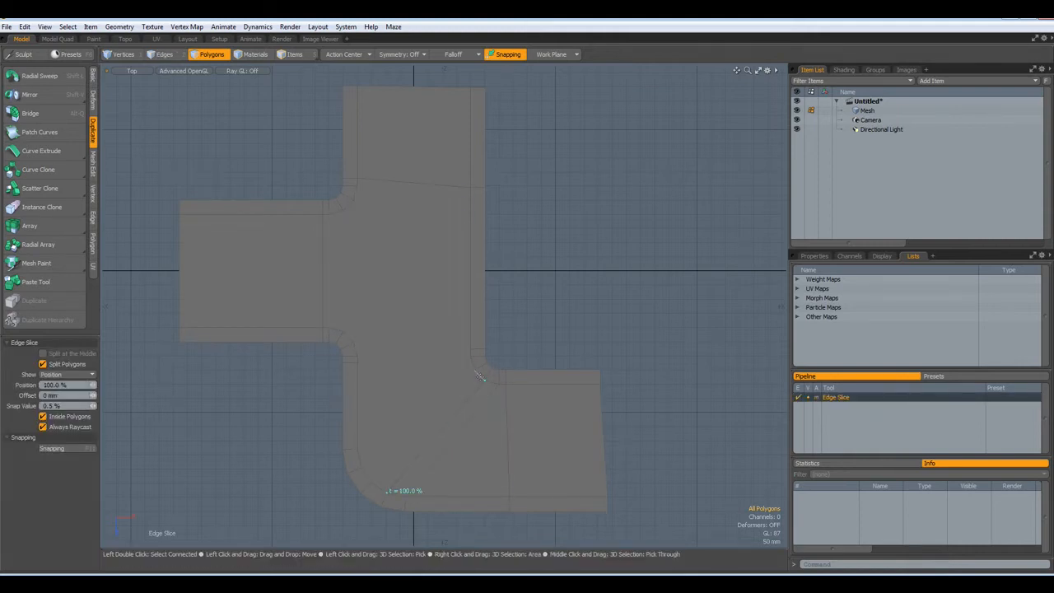
pyautogui.click(373, 480)
pyautogui.click(357, 448)
pyautogui.click(472, 366)
pyautogui.click(357, 362)
pyautogui.click(472, 355)
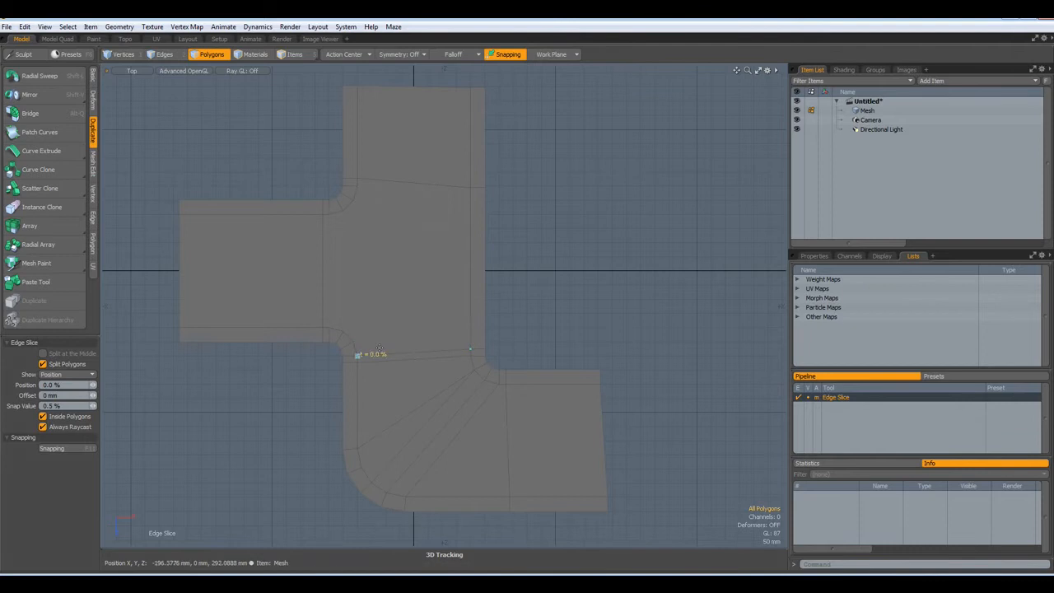
# Edge-slice vertical cuts between the two left arcs and cross cuts through the centre below the upper arm and above the bend
pyautogui.click(343, 209)
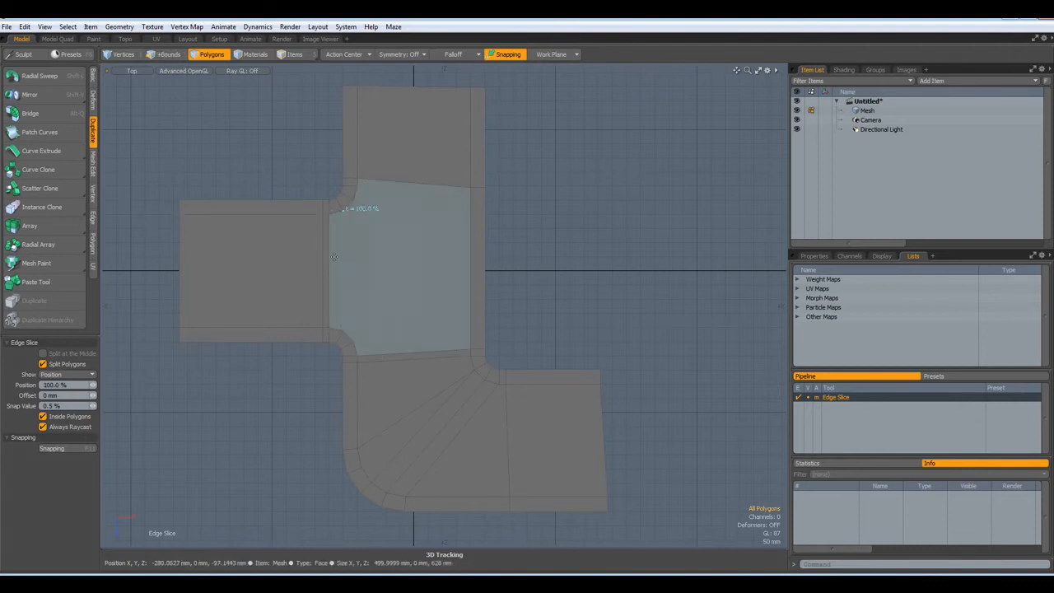
pyautogui.click(354, 339)
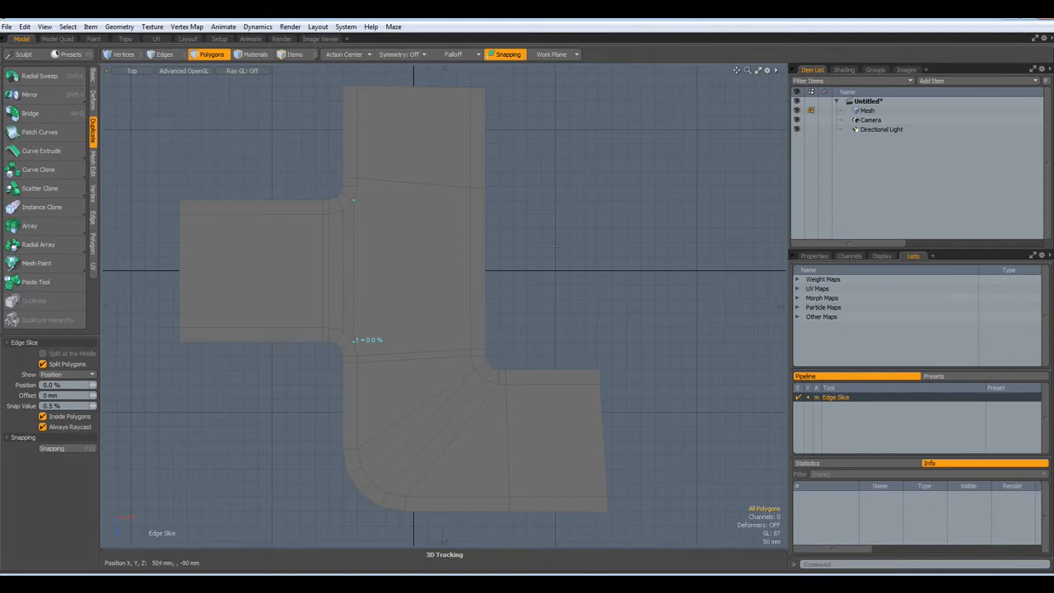
pyautogui.click(357, 187)
pyautogui.click(471, 196)
pyautogui.click(485, 196)
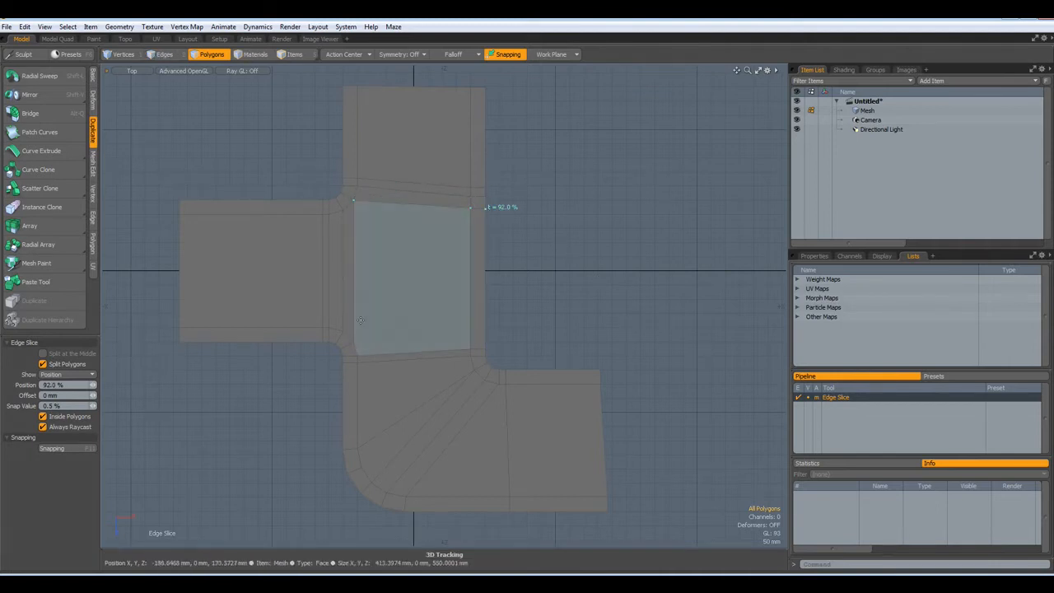
pyautogui.click(353, 341)
pyautogui.click(470, 339)
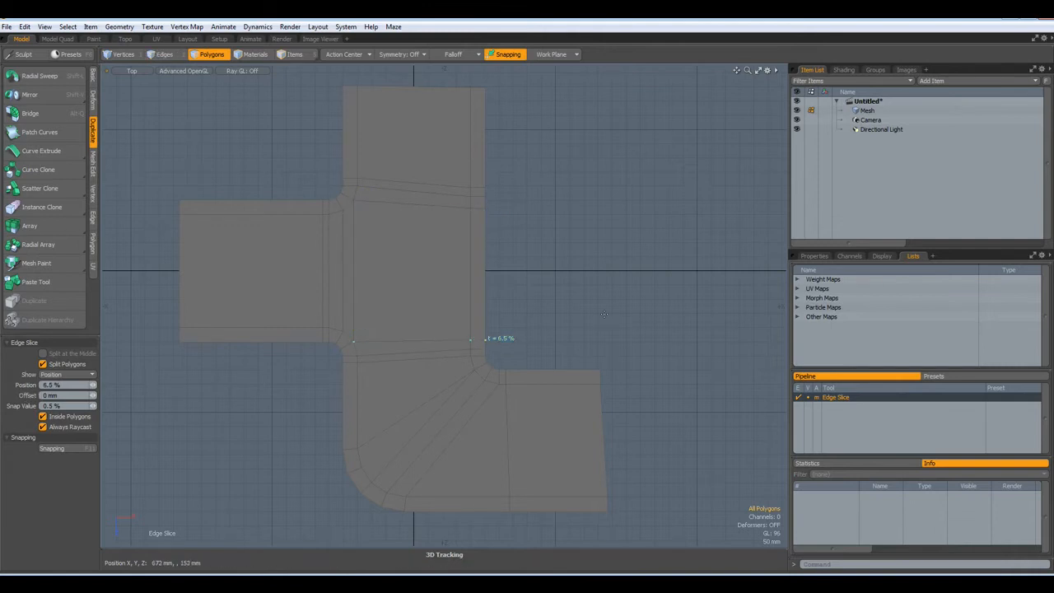
pyautogui.press('space')
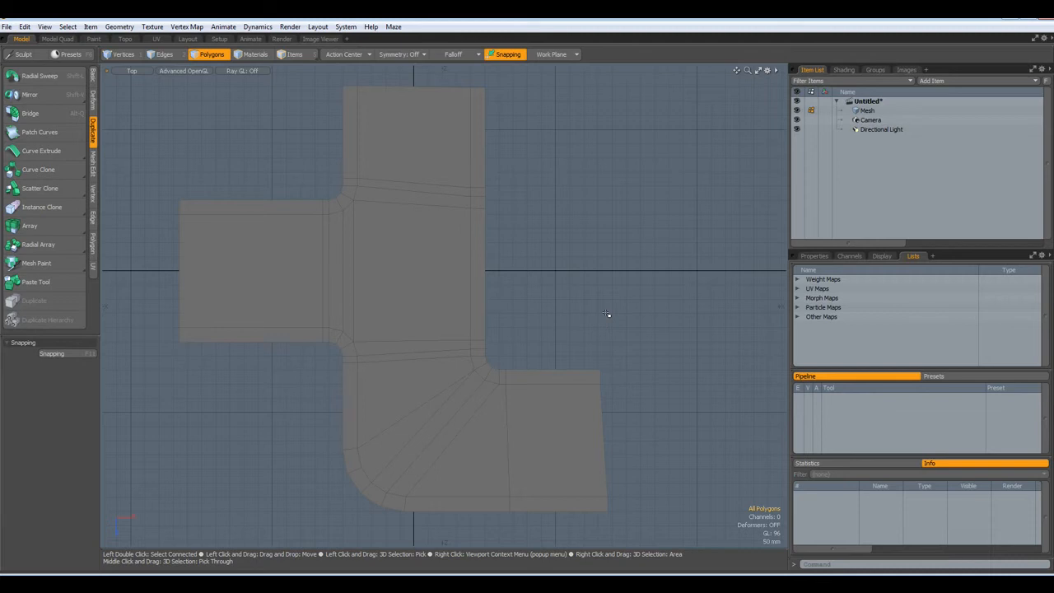
# Preview the mesh as subdivision surfaces, delete the stray vertex on the lower vertical strip's inner edge, and turn the preview off
pyautogui.press('Tab')
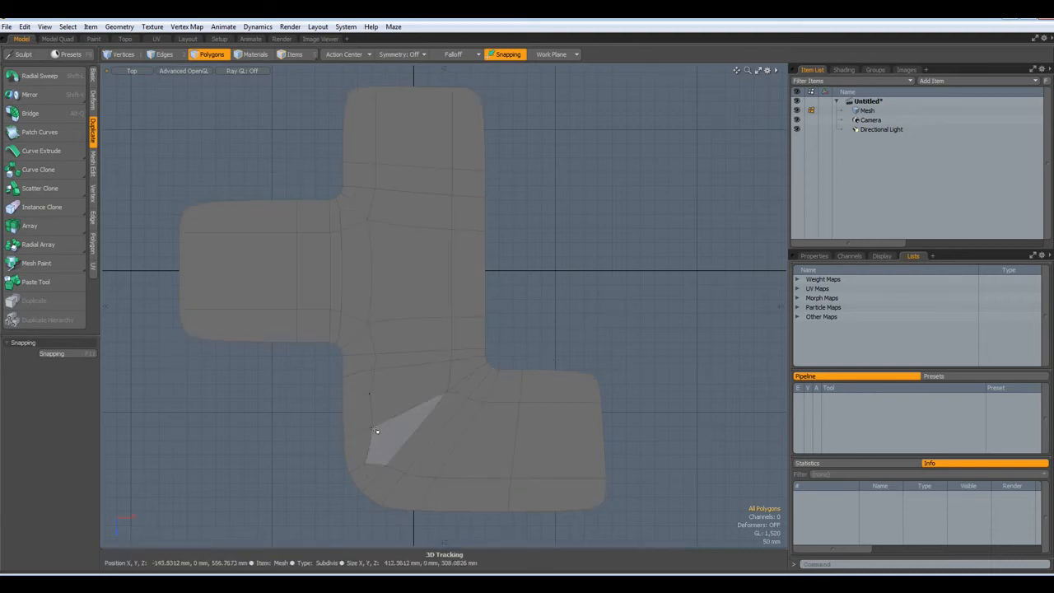
pyautogui.press('1')
pyautogui.click(370, 394)
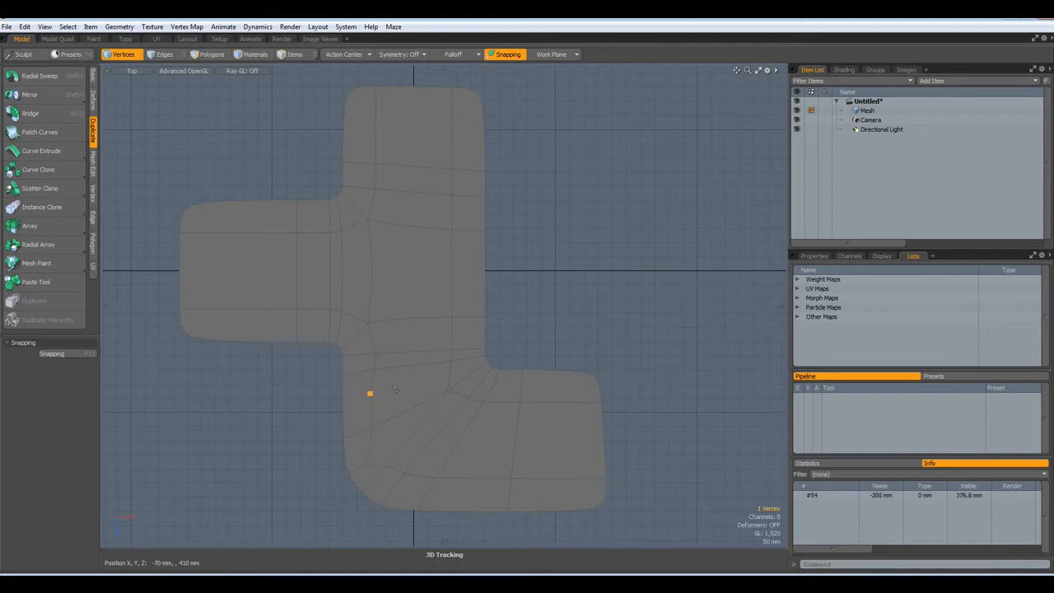
pyautogui.click(506, 365)
pyautogui.press('Tab')
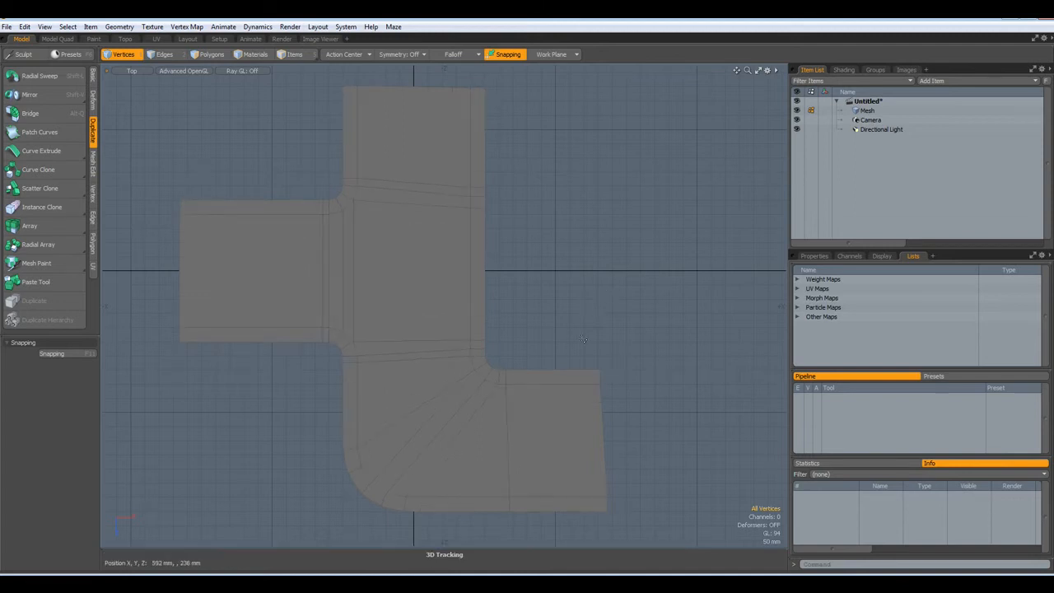
# Select the three end edges of the upper arm and flatten them along Z into one straight horizontal line
pyautogui.scroll(-2, 580, 336)
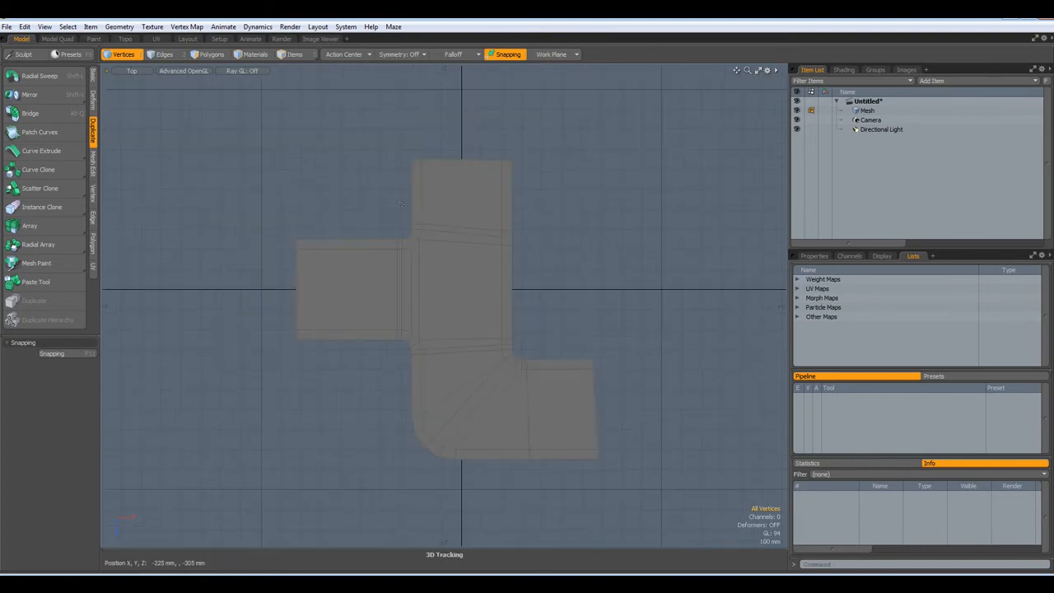
pyautogui.press('2')
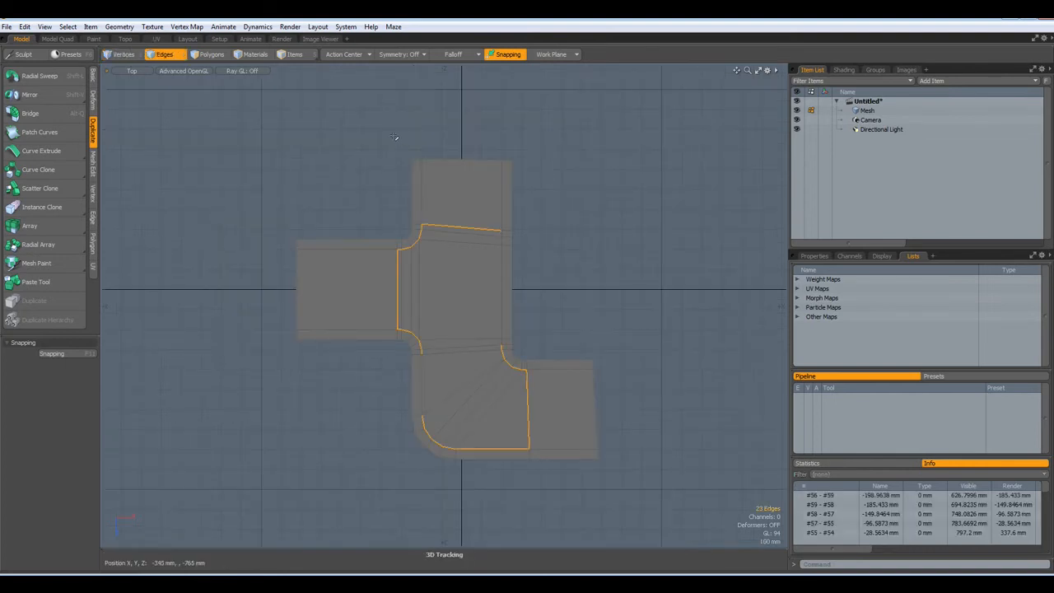
pyautogui.click(396, 145)
pyautogui.scroll(2, 552, 180)
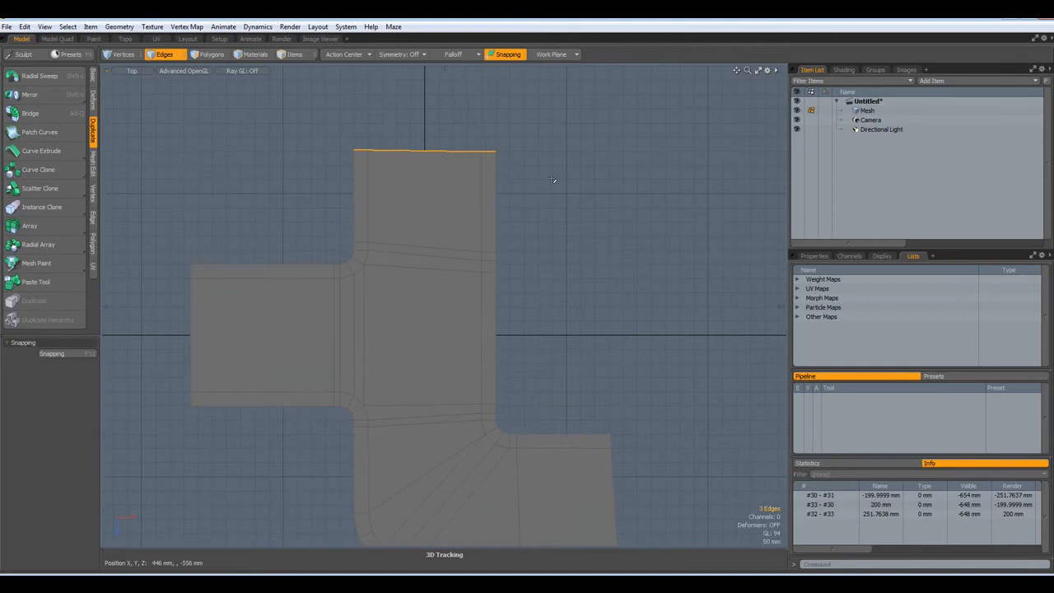
pyautogui.press('r')
pyautogui.moveTo(425, 214); pyautogui.dragTo(425, 150)
pyautogui.press('space')
# Select the three end edges of the lower-right arm, flatten them along X into one vertical line, and clear the selection
pyautogui.keyDown('alt'); pyautogui.moveTo(649, 496); pyautogui.dragTo(604, 395); pyautogui.keyUp('alt')
pyautogui.moveTo(539, 304); pyautogui.dragTo(556, 364, button='right')
pyautogui.moveTo(608, 513); pyautogui.dragTo(609, 515)
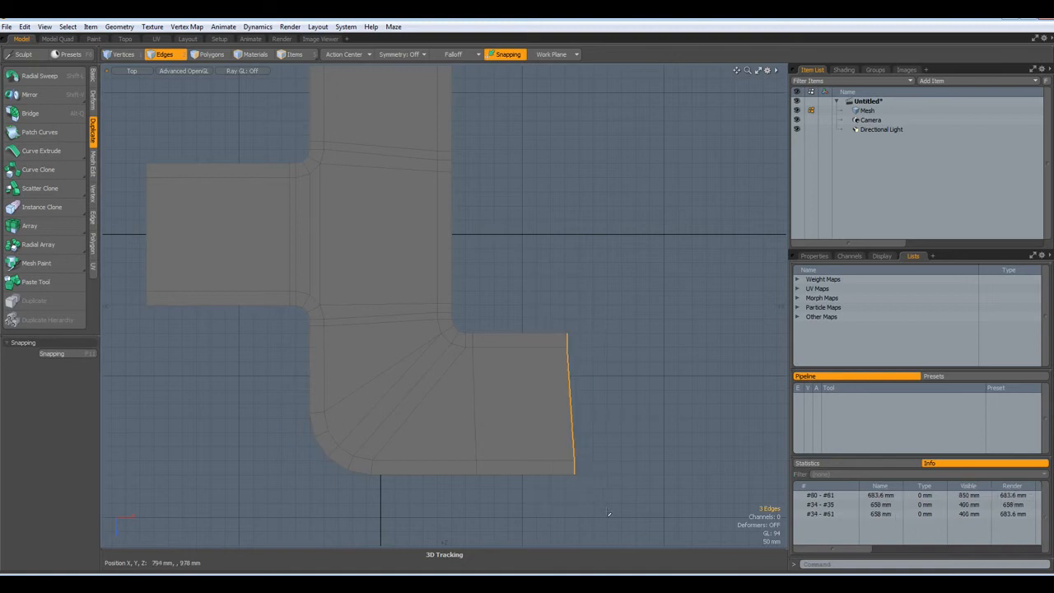
pyautogui.press('r')
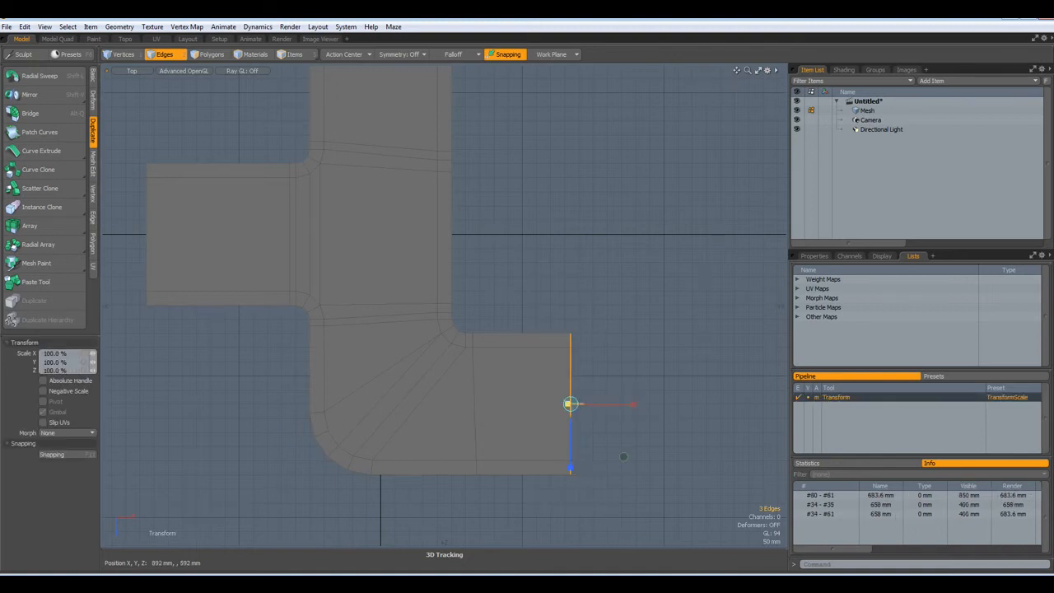
pyautogui.moveTo(568, 403); pyautogui.dragTo(570, 404)
pyautogui.press('space')
pyautogui.keyDown('alt'); pyautogui.moveTo(557, 266); pyautogui.dragTo(604, 310); pyautogui.keyUp('alt')
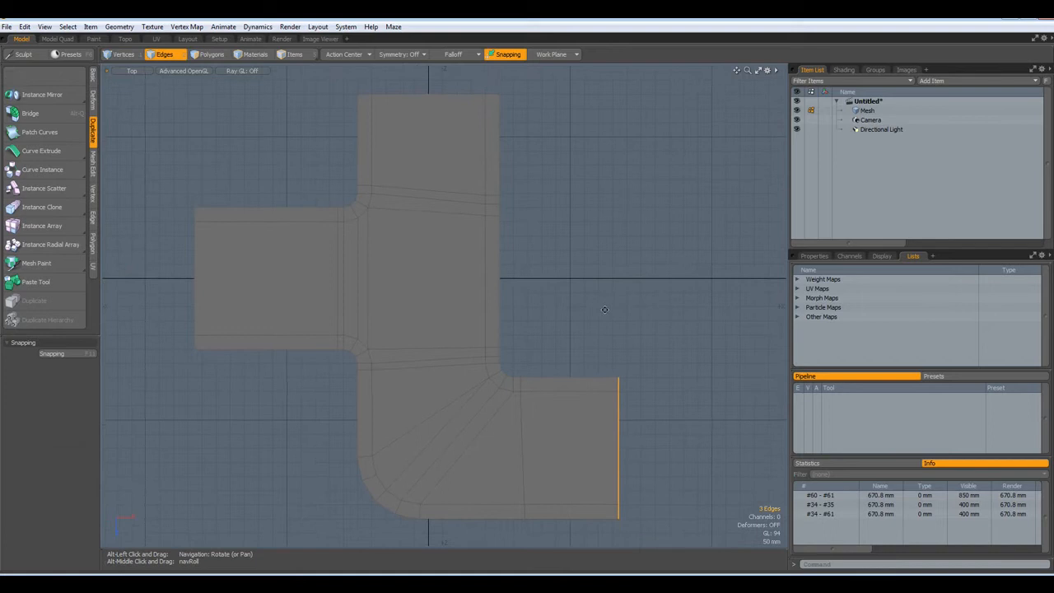
pyautogui.click(611, 297)
# Cut two closely spaced vertical slices near the outer end of both the lower-right arm and the left arm using Polygon Slice
pyautogui.keyDown('alt'); pyautogui.moveTo(642, 439); pyautogui.dragTo(609, 379); pyautogui.keyUp('alt')
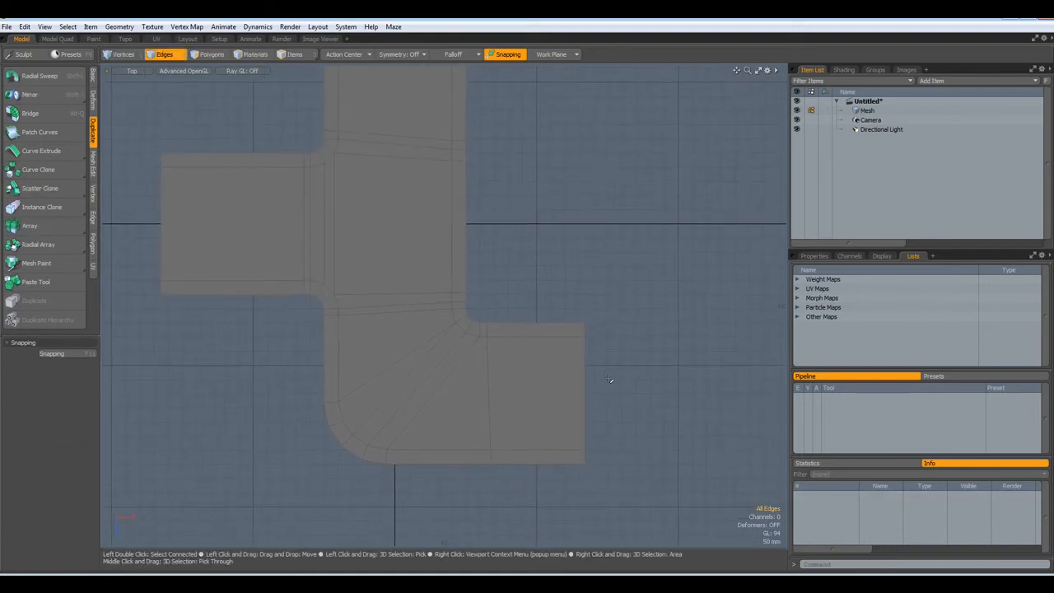
pyautogui.hotkey('shift', 'c')
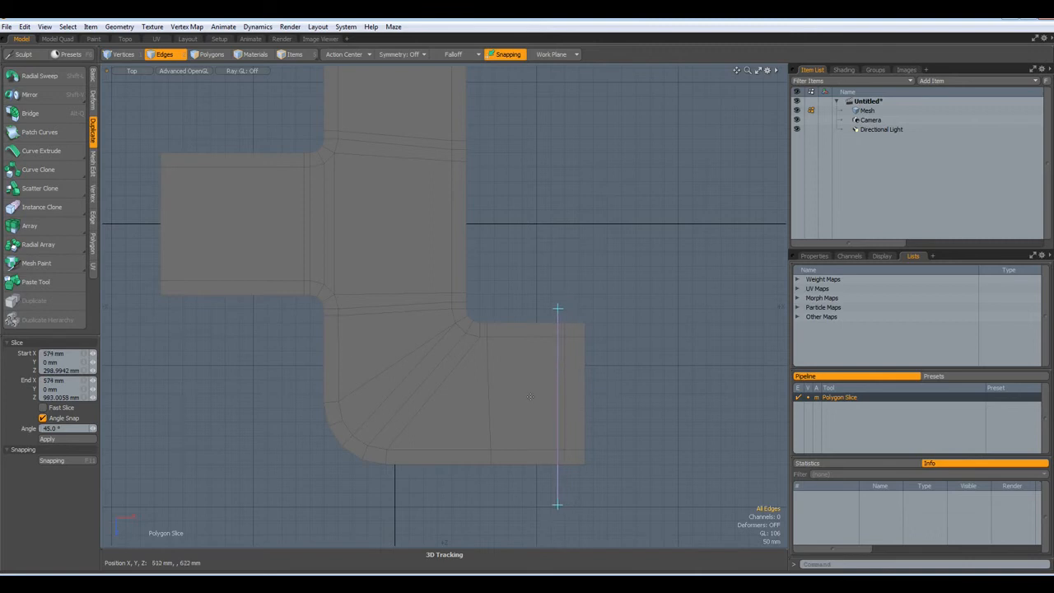
pyautogui.moveTo(185, 120); pyautogui.dragTo(180, 319)
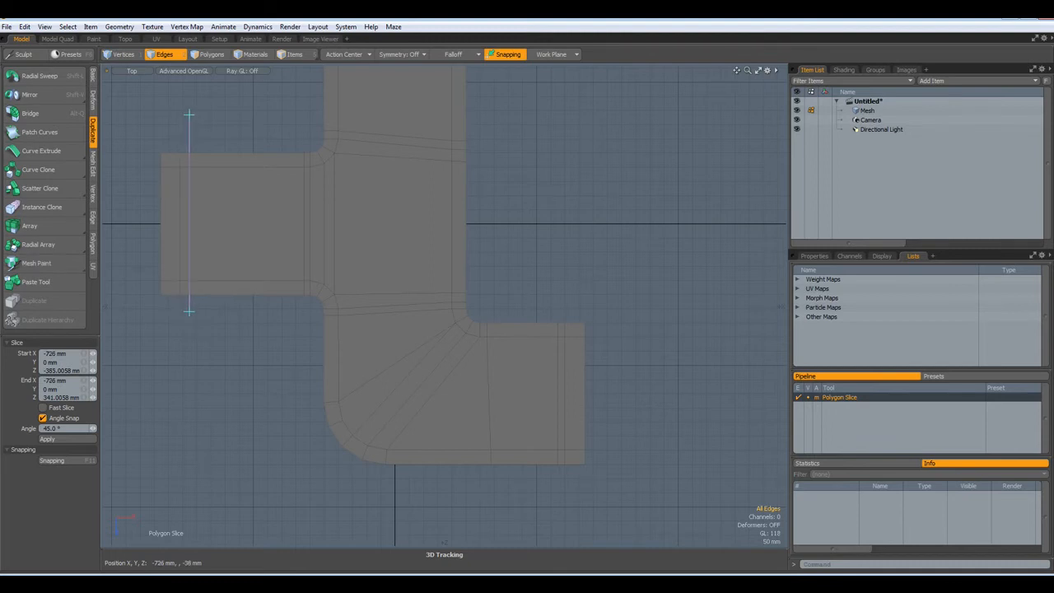
pyautogui.press('space')
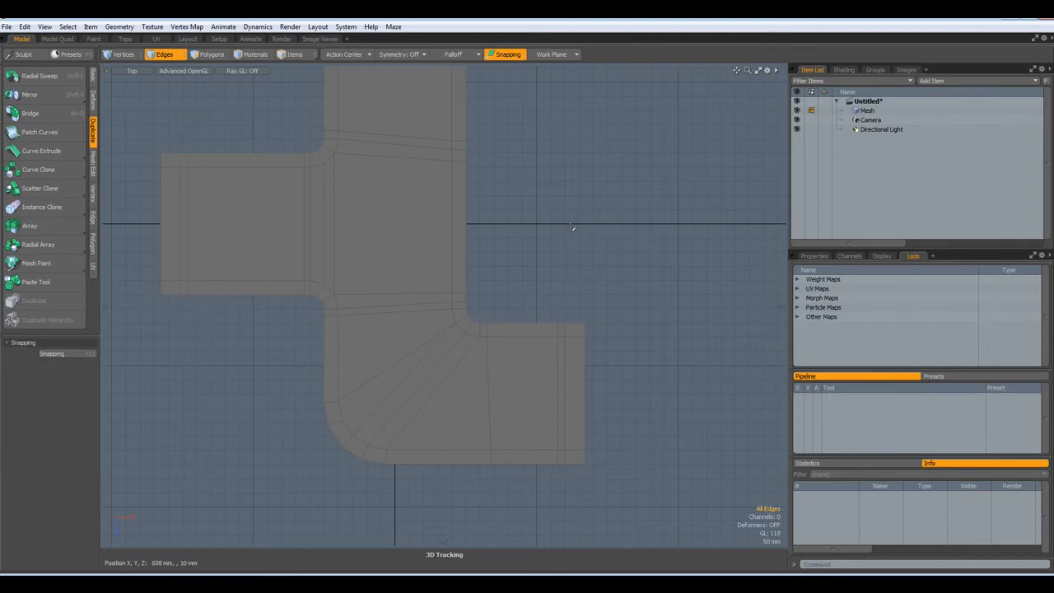
# Loop-slice the narrow border strips beside the upper-right, lower-left and inner-bend outlines with a count of 3 in Symmetry mode
pyautogui.keyDown('alt'); pyautogui.moveTo(551, 230); pyautogui.dragTo(556, 315); pyautogui.keyUp('alt')
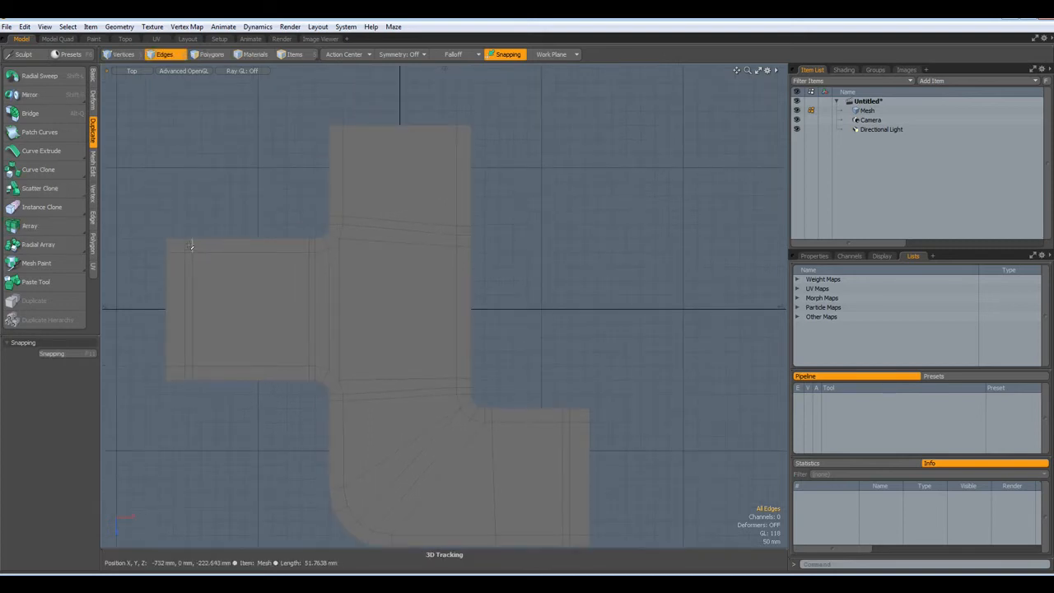
pyautogui.keyDown('shift'); pyautogui.click(326, 377); pyautogui.keyUp('shift')
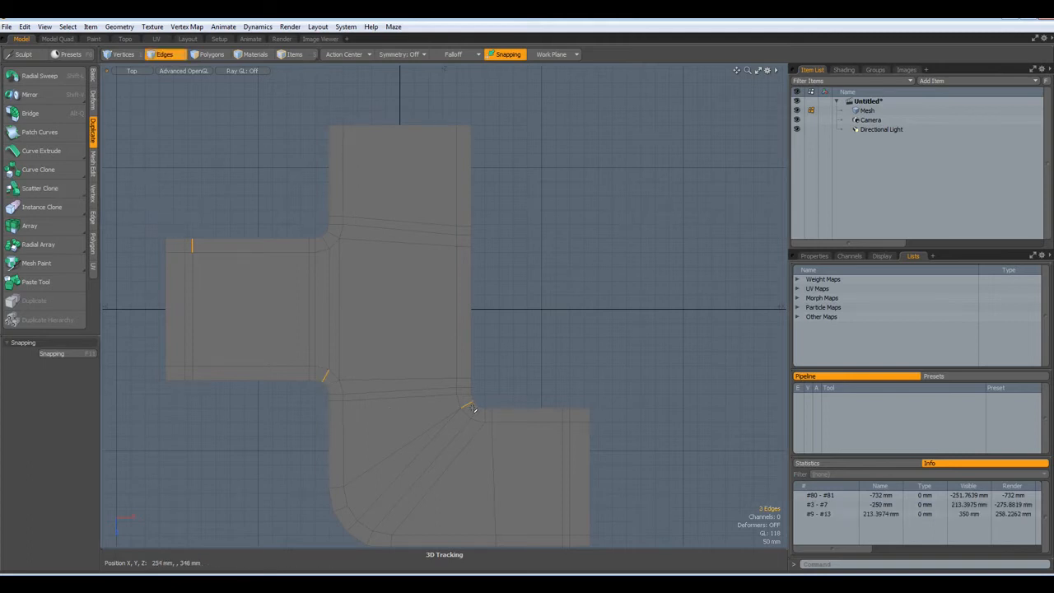
pyautogui.hotkey('alt', 'c')
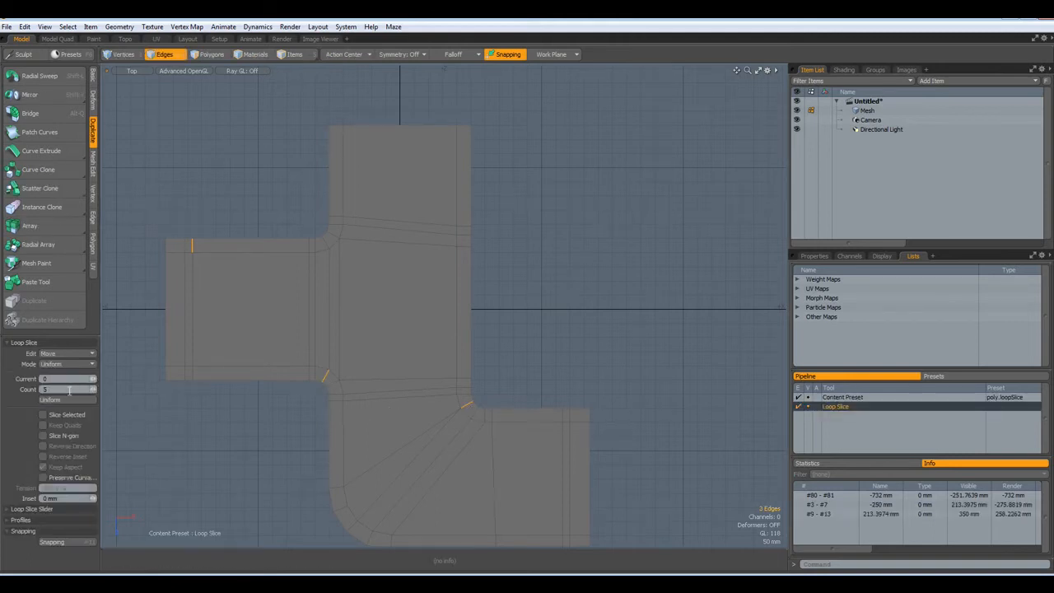
pyautogui.write('3')
pyautogui.press('Return')
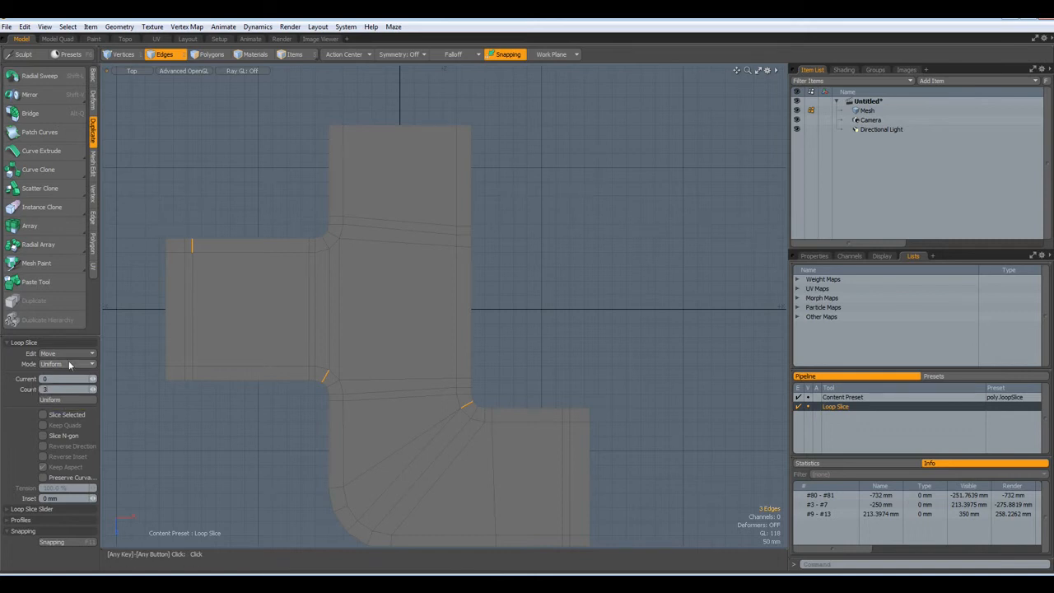
pyautogui.click(67, 367)
pyautogui.click(67, 375)
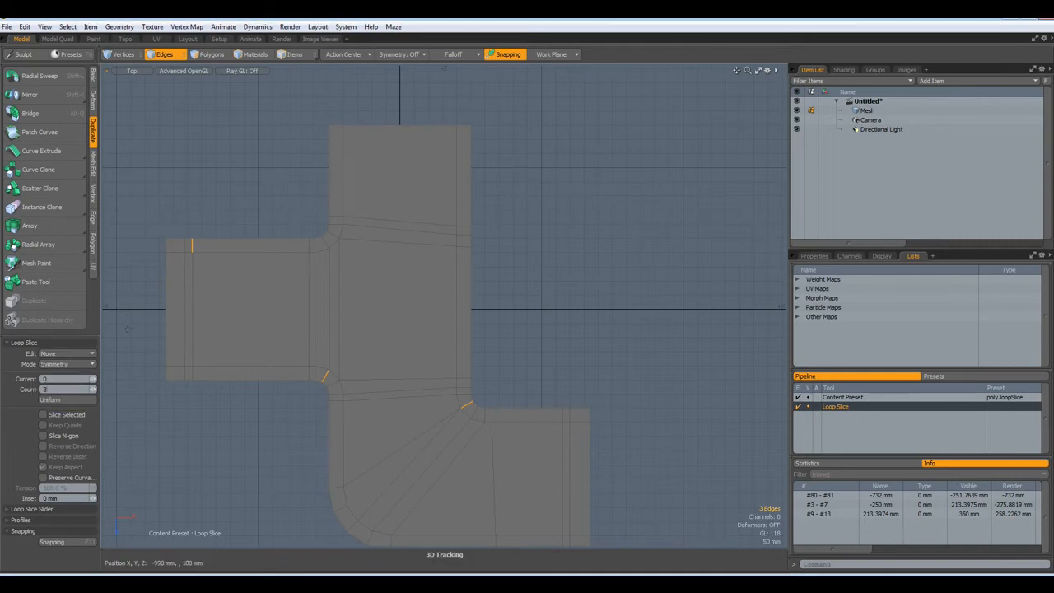
pyautogui.click(296, 404)
# Shift the outer loop slices symmetrically to 8% from the border strips' edges, finish the slicing and clear the selection
pyautogui.scroll(6, 305, 396)
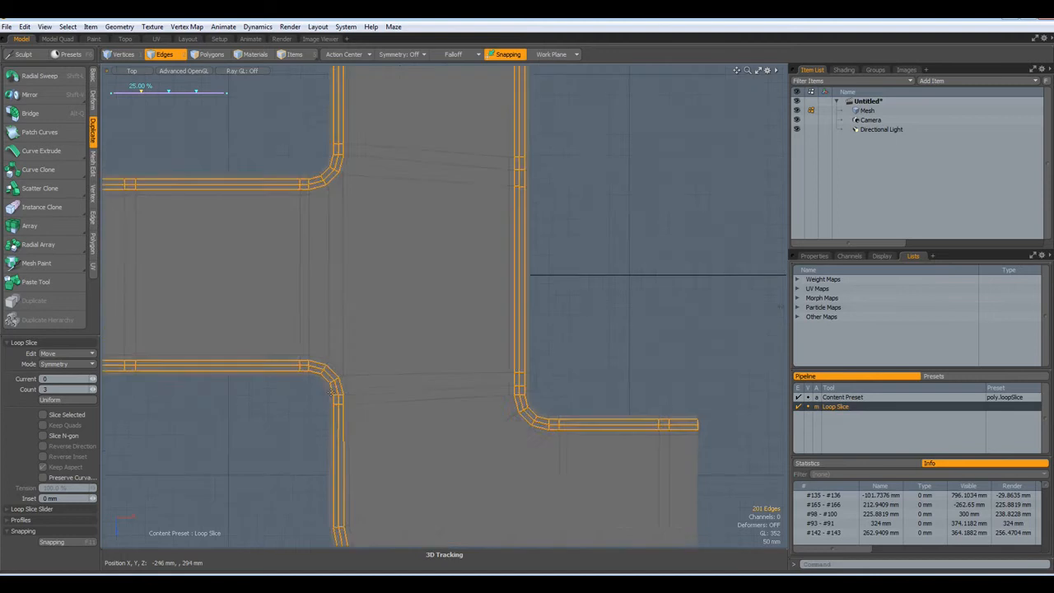
pyautogui.moveTo(140, 92); pyautogui.dragTo(122, 91)
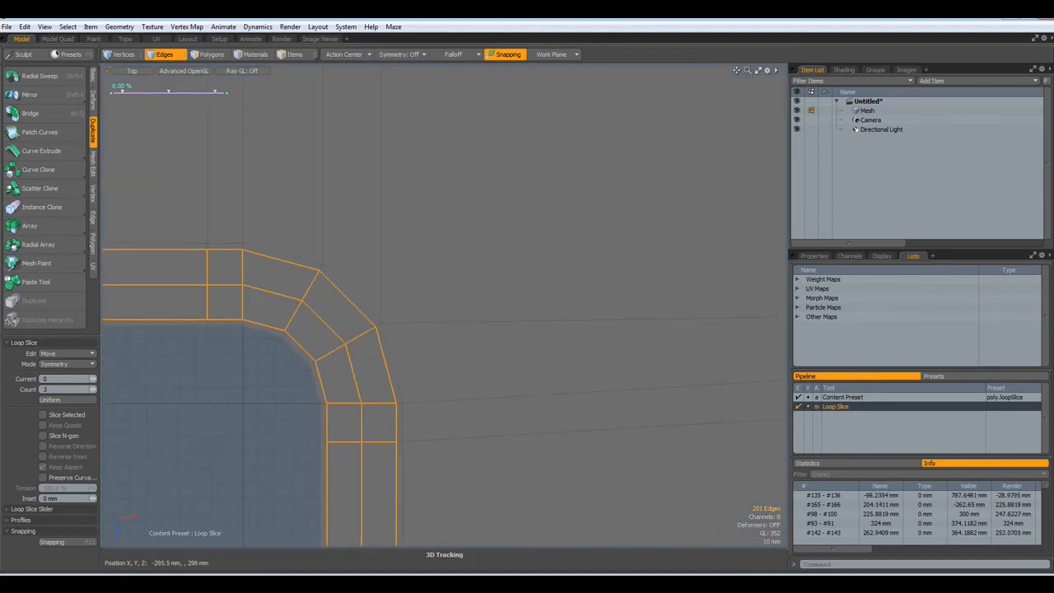
pyautogui.press('space')
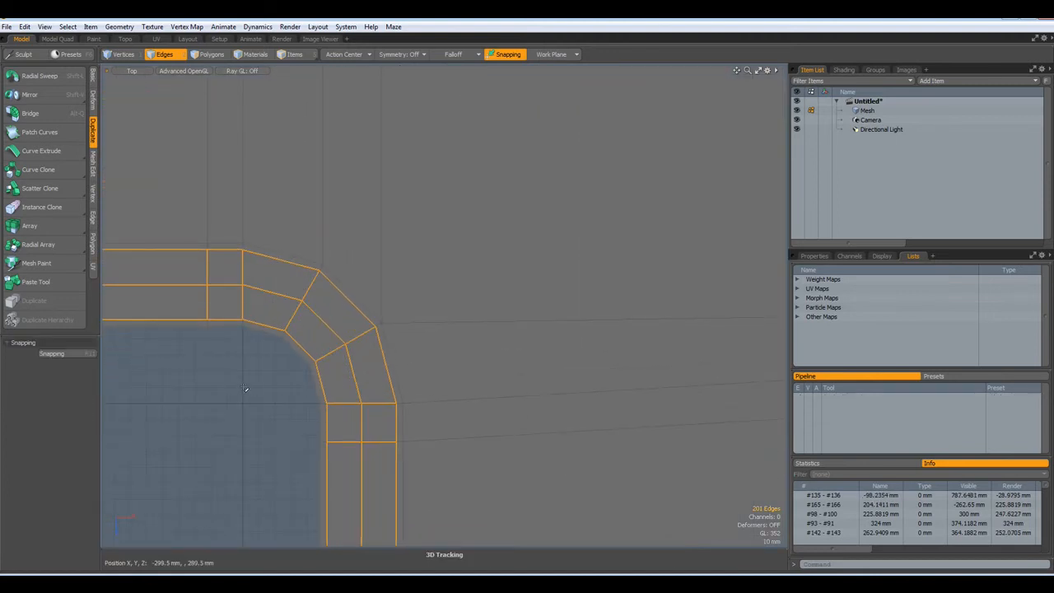
pyautogui.click(248, 388)
pyautogui.scroll(-6, 264, 384)
pyautogui.keyDown('alt'); pyautogui.moveTo(369, 427); pyautogui.dragTo(428, 368); pyautogui.keyUp('alt')
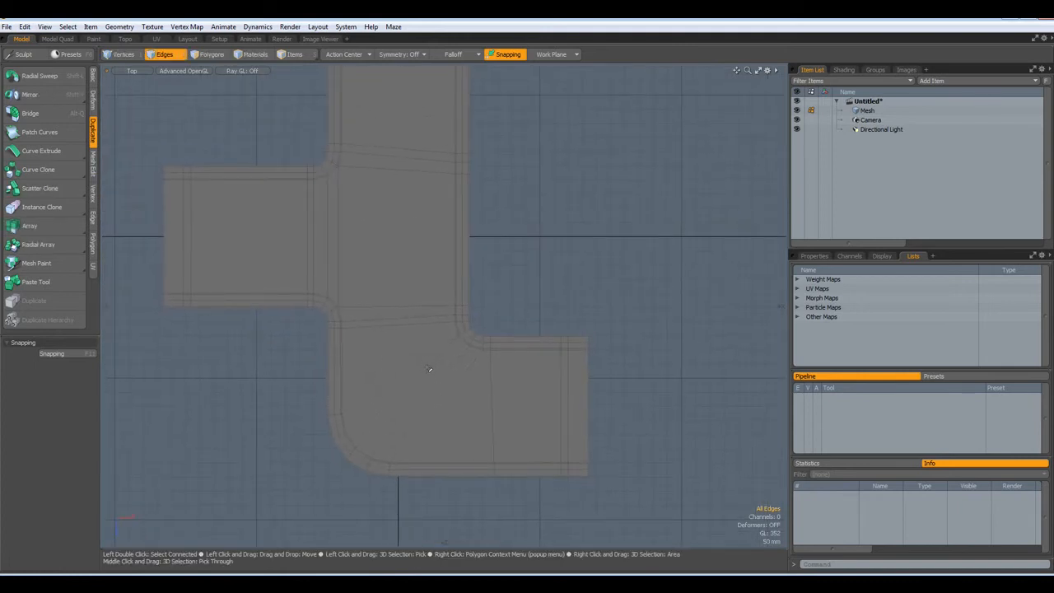
# Switch to the perspective view and hide the grid and work plane
pyautogui.hotkey('ctrl', 'space')
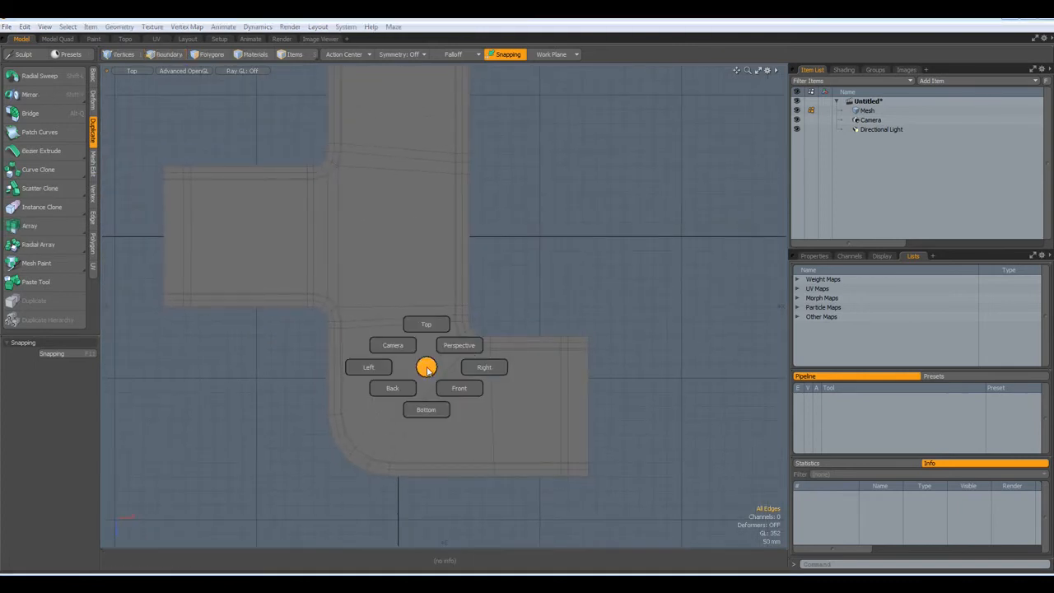
pyautogui.click(465, 350)
pyautogui.keyDown('alt'); pyautogui.moveTo(383, 360); pyautogui.dragTo(490, 371); pyautogui.keyUp('alt')
pyautogui.hotkey('alt', 'space')
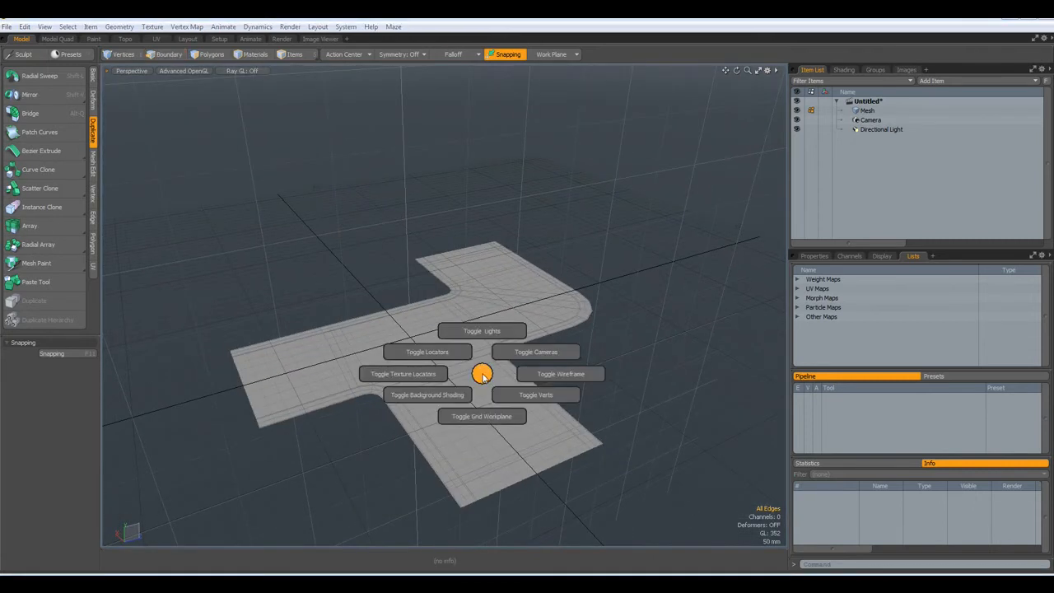
pyautogui.click(478, 418)
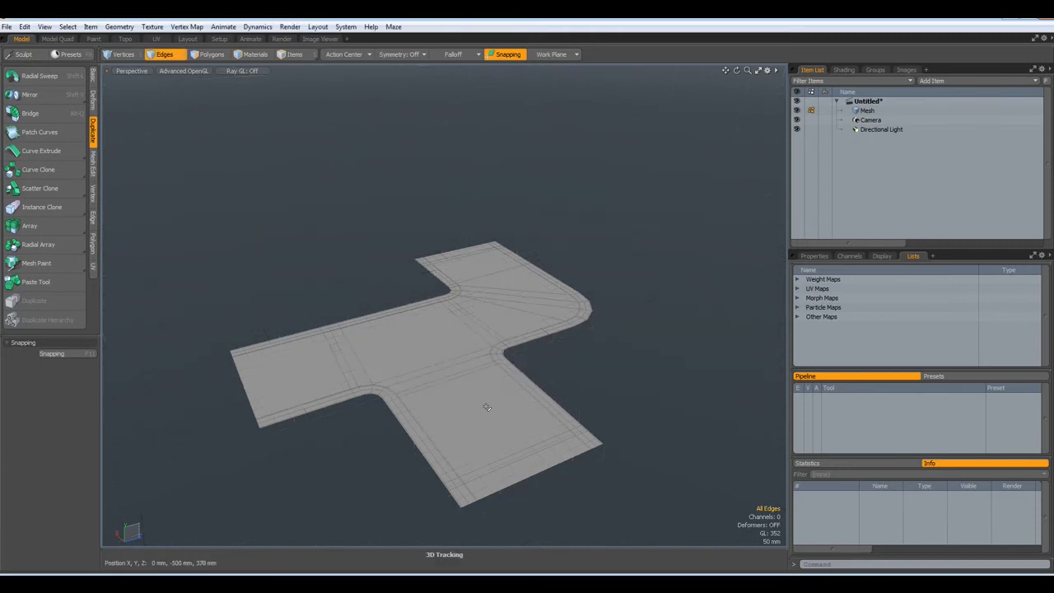
# Select all polygons of the flat layout, extrude them 150 mm along Y, and clear the selection
pyautogui.press('3')
pyautogui.doubleClick(487, 407)
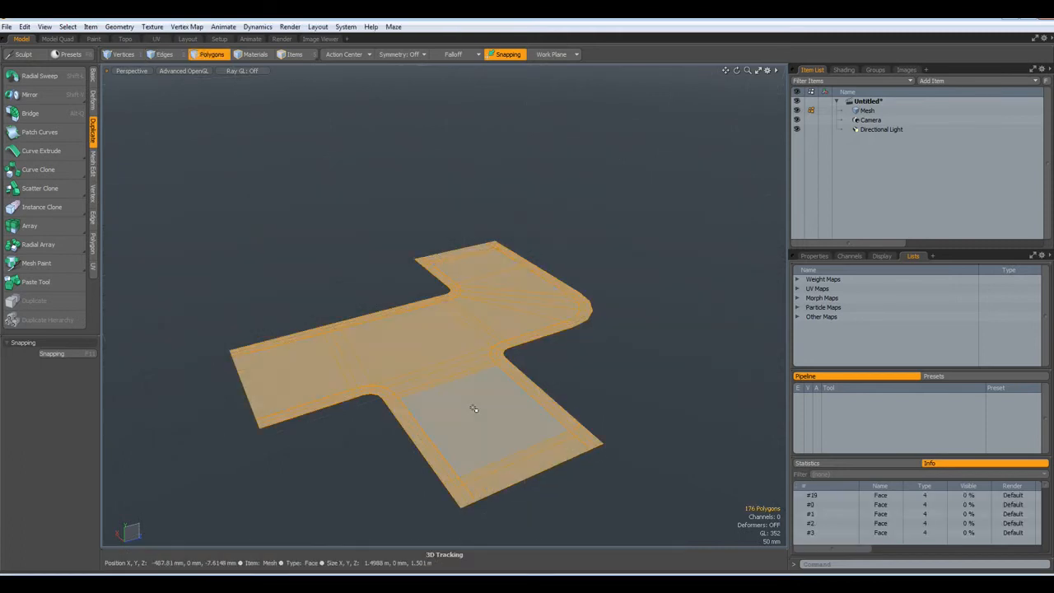
pyautogui.keyDown('alt'); pyautogui.moveTo(487, 408); pyautogui.dragTo(496, 403); pyautogui.keyUp('alt')
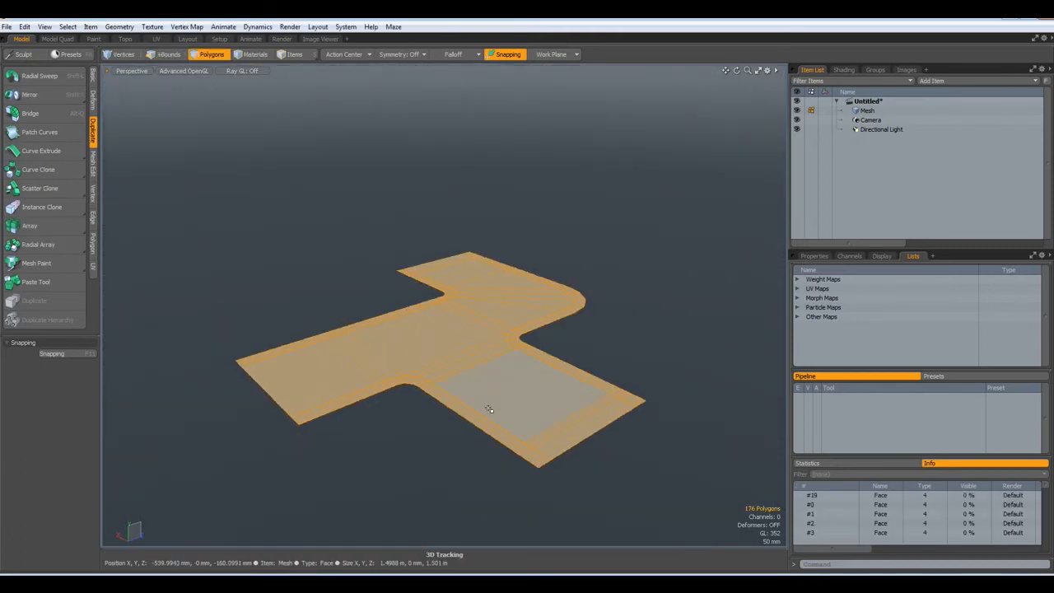
pyautogui.hotkey('shift', 'x')
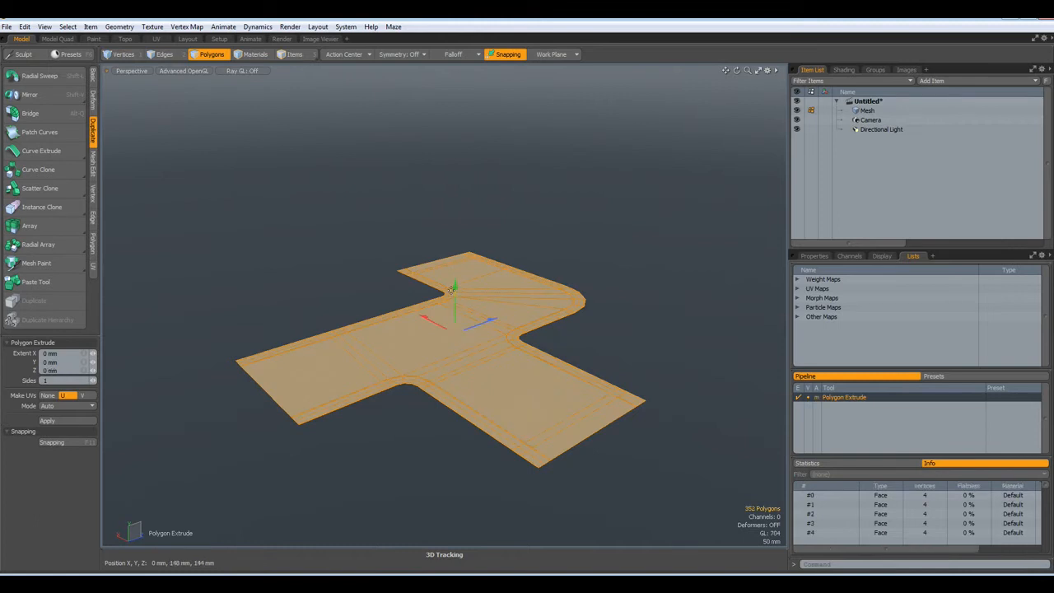
pyautogui.moveTo(455, 292); pyautogui.dragTo(456, 244)
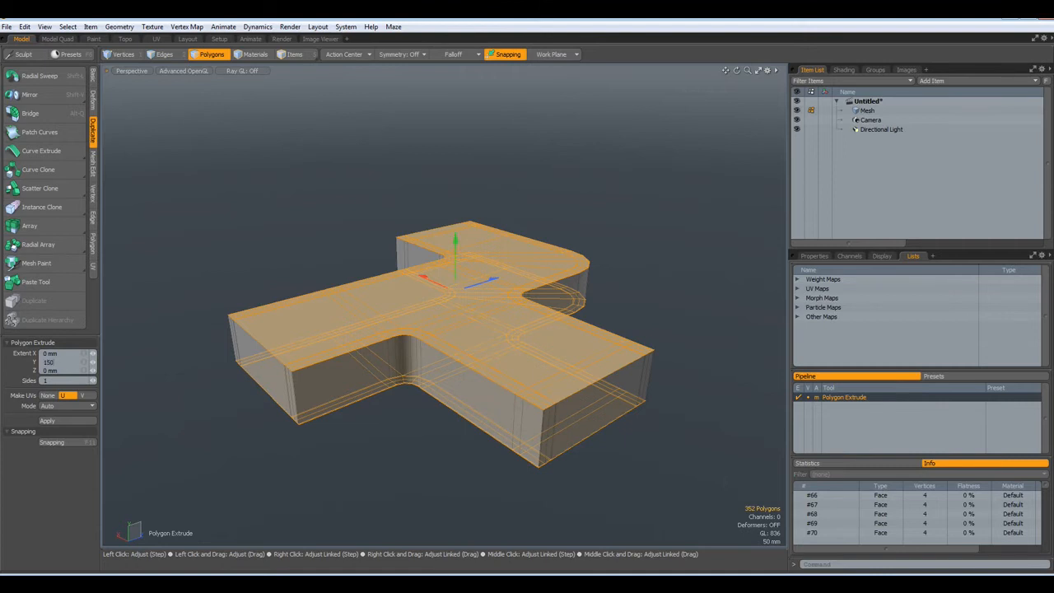
pyautogui.write('150')
pyautogui.press('Return')
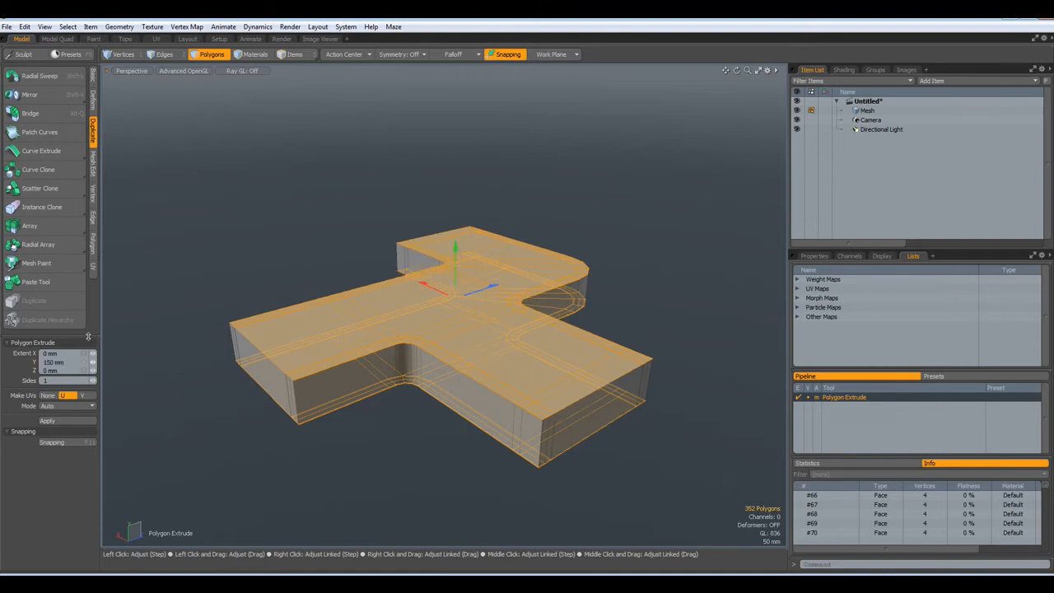
pyautogui.moveTo(336, 343)
pyautogui.keyDown('alt'); pyautogui.mouseDown()
pyautogui.moveTo(353, 321)
pyautogui.moveTo(327, 323)
pyautogui.mouseUp(); pyautogui.keyUp('alt')
pyautogui.press('space')
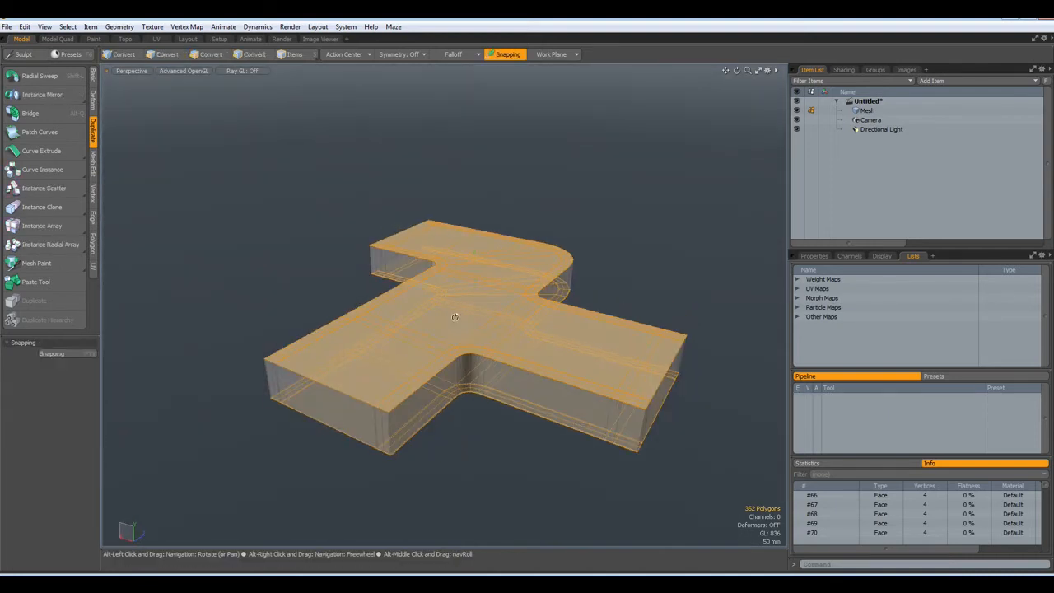
pyautogui.keyDown('alt'); pyautogui.moveTo(454, 318); pyautogui.dragTo(448, 355); pyautogui.keyUp('alt')
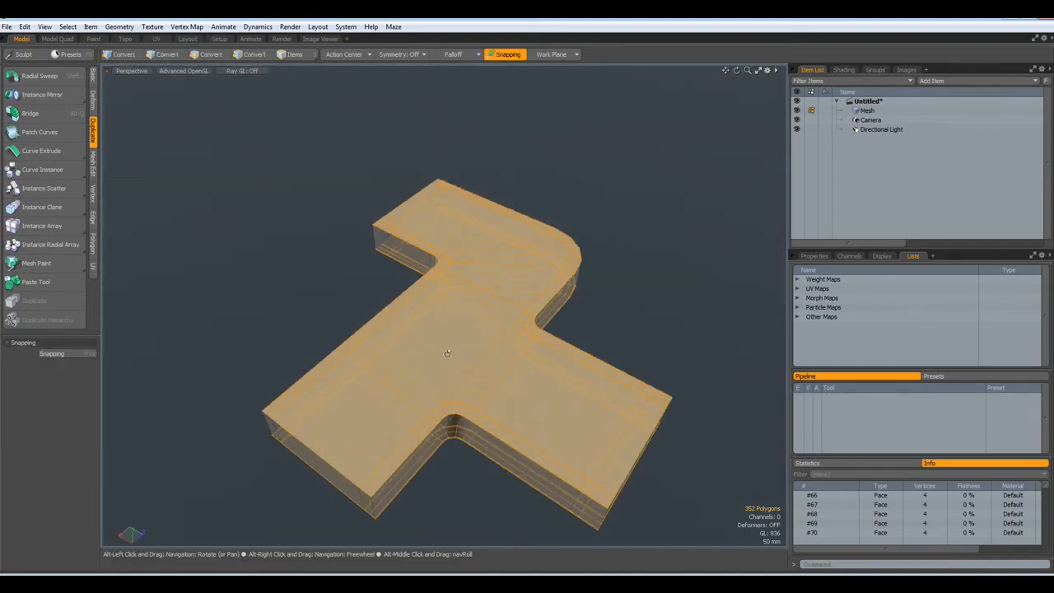
pyautogui.click(697, 320)
# Select the full row of side polygons across the upper arm's outer end and delete them
pyautogui.keyDown('alt'); pyautogui.moveTo(673, 332); pyautogui.dragTo(480, 341); pyautogui.keyUp('alt')
pyautogui.press('3')
pyautogui.scroll(4, 419, 302)
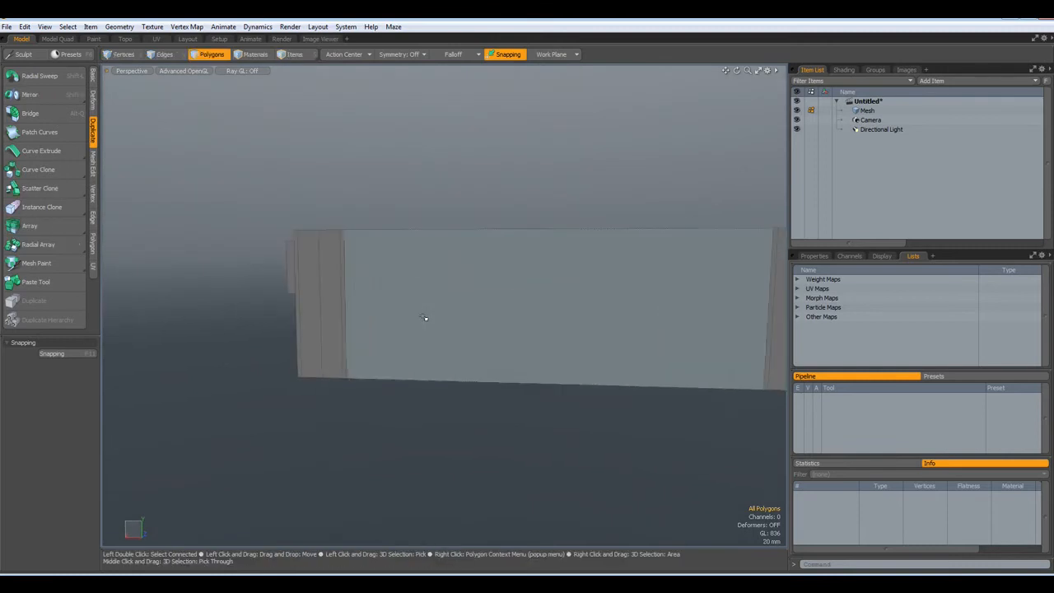
pyautogui.moveTo(301, 320)
pyautogui.mouseDown()
pyautogui.moveTo(322, 329)
pyautogui.moveTo(494, 329)
pyautogui.mouseUp()
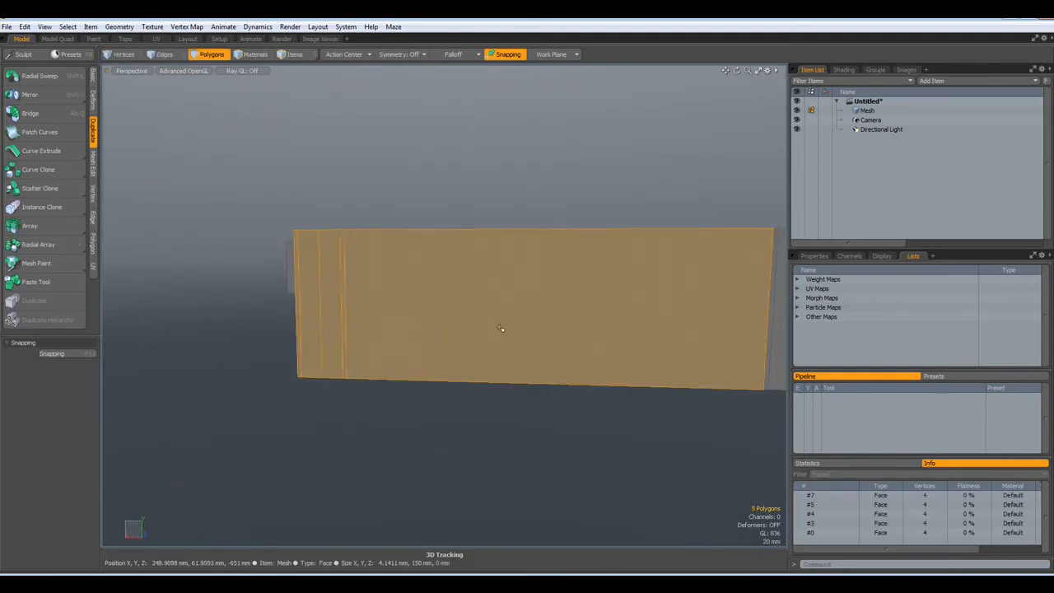
pyautogui.scroll(-3, 612, 328)
pyautogui.scroll(5, 658, 327)
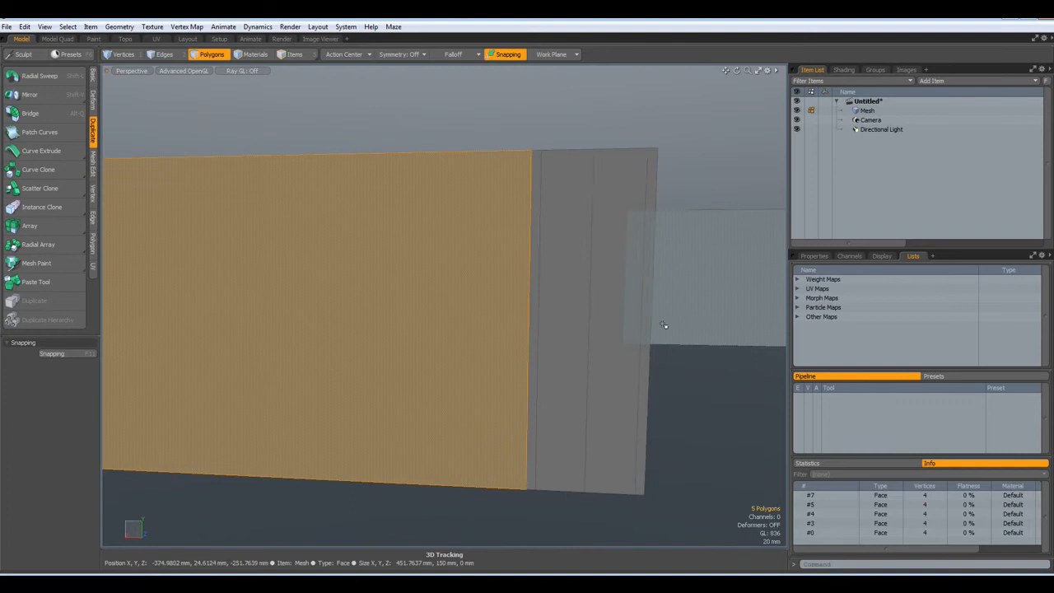
pyautogui.moveTo(565, 329); pyautogui.dragTo(641, 341)
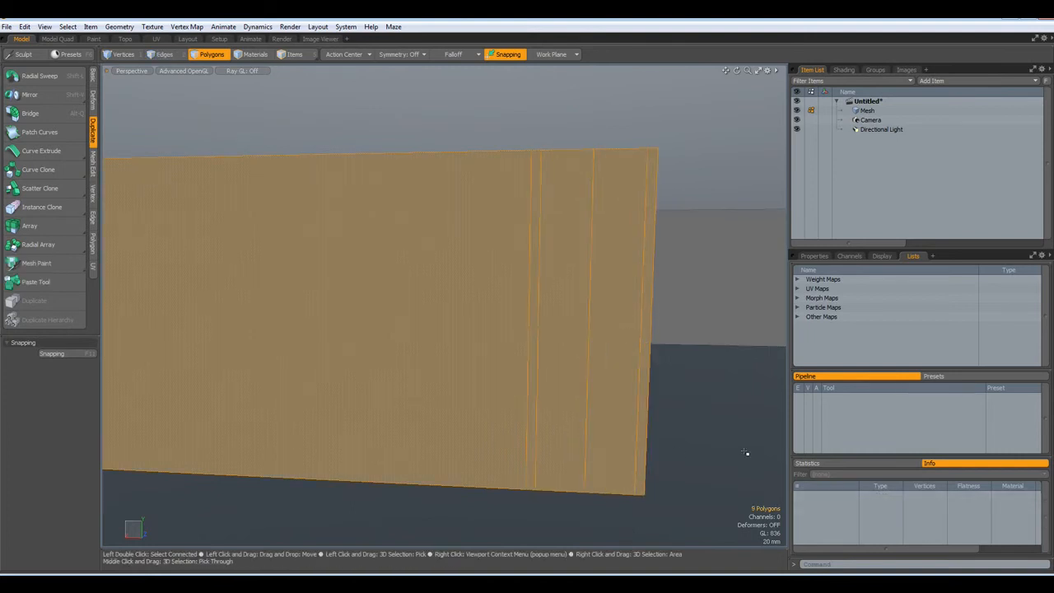
pyautogui.press('Delete')
pyautogui.keyDown('alt'); pyautogui.moveTo(349, 183); pyautogui.dragTo(549, 247); pyautogui.keyUp('alt')
pyautogui.scroll(-5, 549, 247)
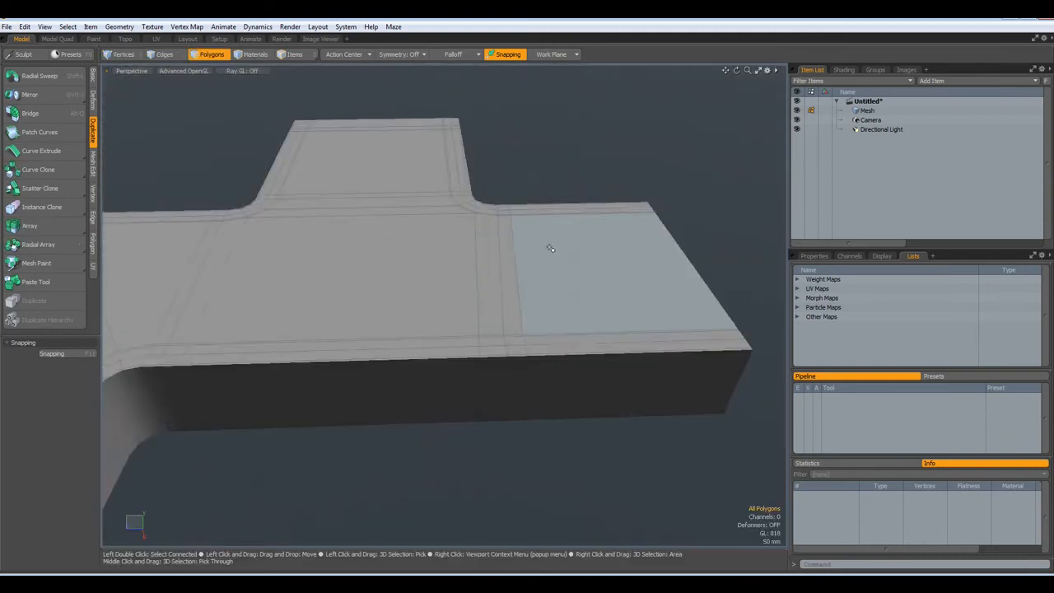
# Select all top-face polygons enclosed by the border strips, across the bend and all three arms
pyautogui.keyDown('alt'); pyautogui.moveTo(384, 264); pyautogui.dragTo(414, 303); pyautogui.keyUp('alt')
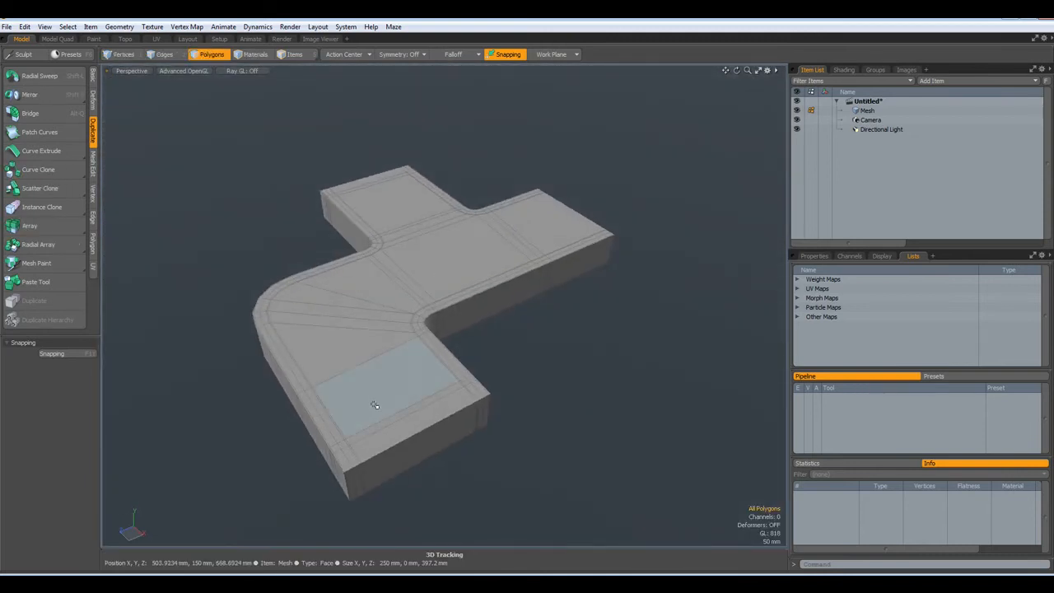
pyautogui.moveTo(376, 403)
pyautogui.mouseDown()
pyautogui.moveTo(349, 357)
pyautogui.moveTo(403, 274)
pyautogui.mouseUp()
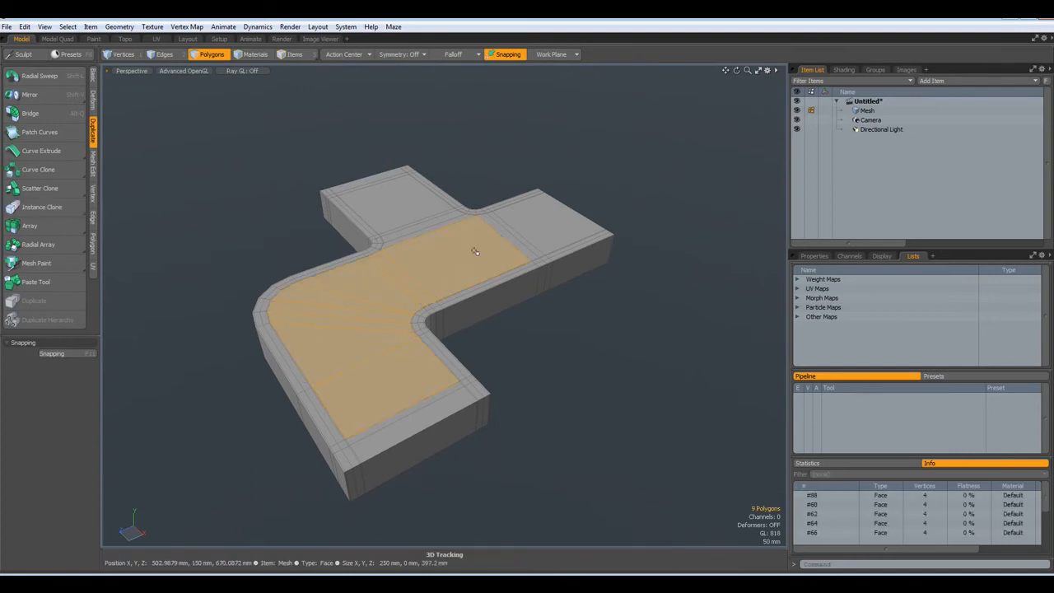
pyautogui.moveTo(522, 238)
pyautogui.mouseDown()
pyautogui.moveTo(552, 228)
pyautogui.moveTo(447, 242)
pyautogui.moveTo(422, 222)
pyautogui.mouseUp()
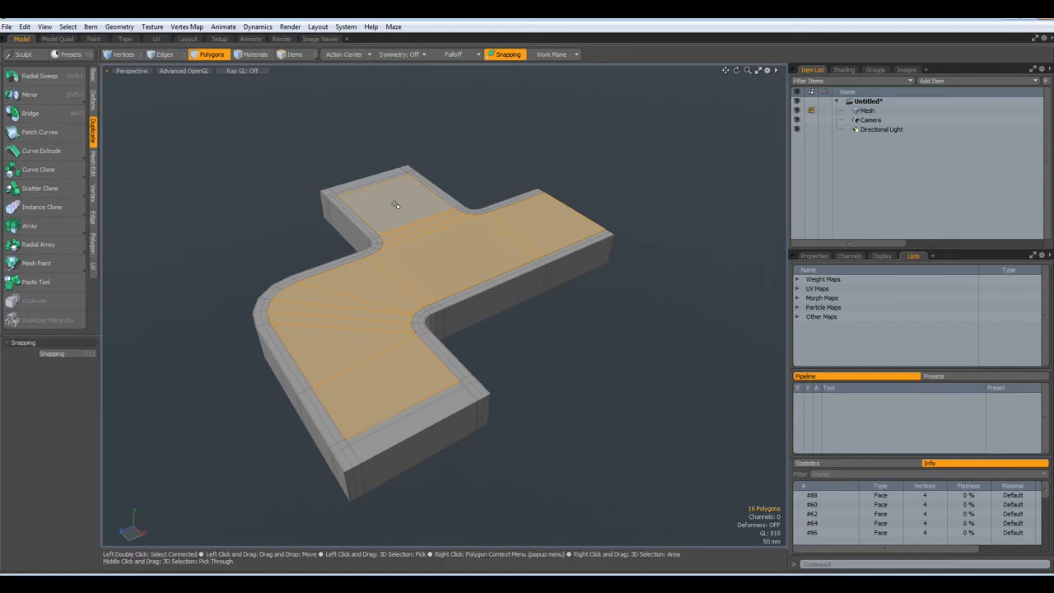
pyautogui.keyDown('shift'); pyautogui.doubleClick(395, 205); pyautogui.keyUp('shift')
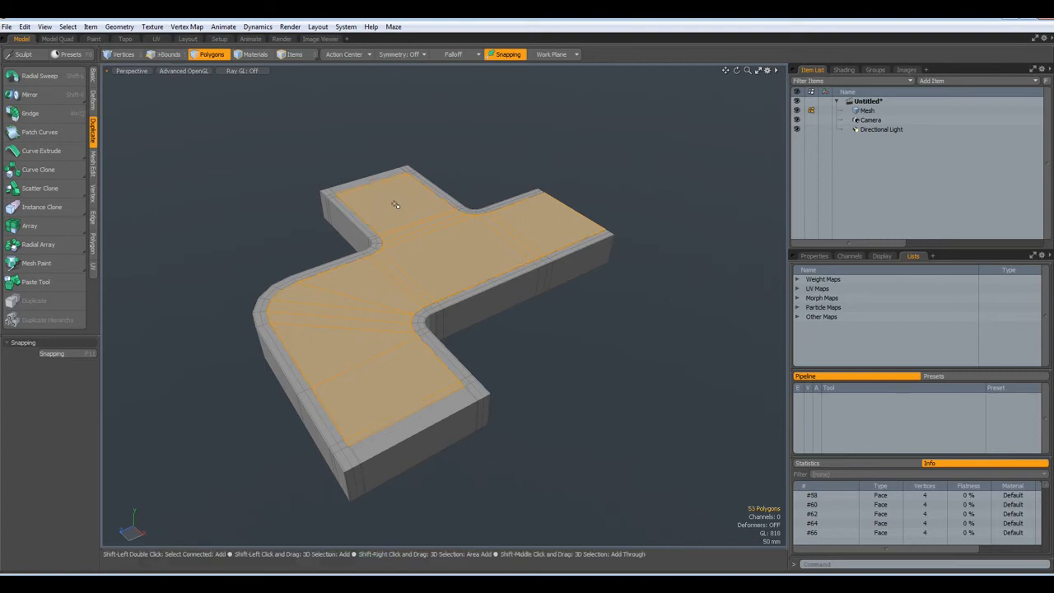
# Recess the selected top polygons with a grouped Bevel, using a shift of -20 mm and no inset
pyautogui.keyDown('alt'); pyautogui.moveTo(397, 307); pyautogui.dragTo(422, 356); pyautogui.keyUp('alt')
pyautogui.press('b')
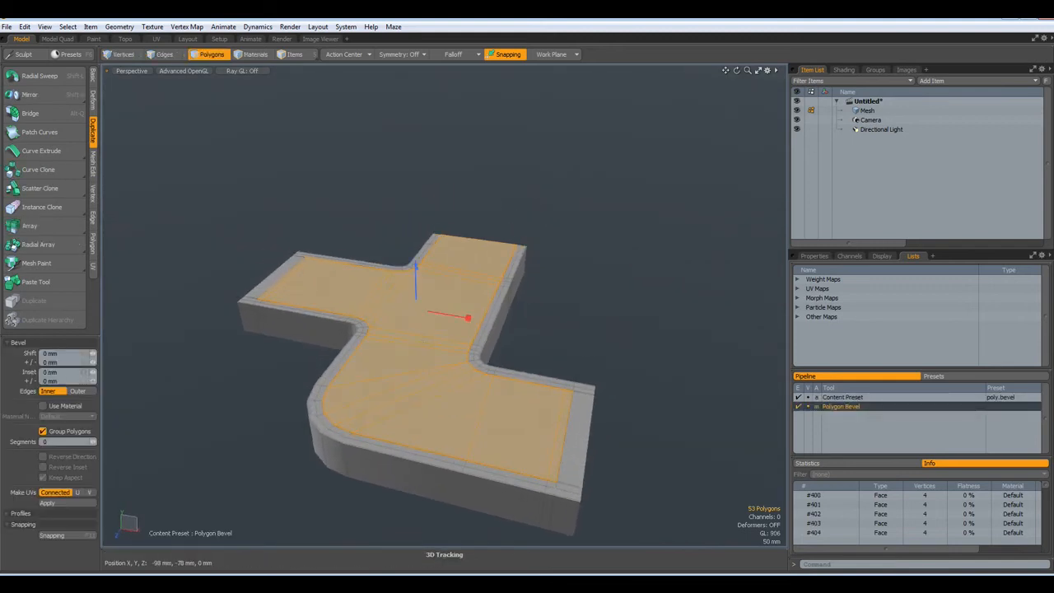
pyautogui.moveTo(416, 268); pyautogui.dragTo(416, 287)
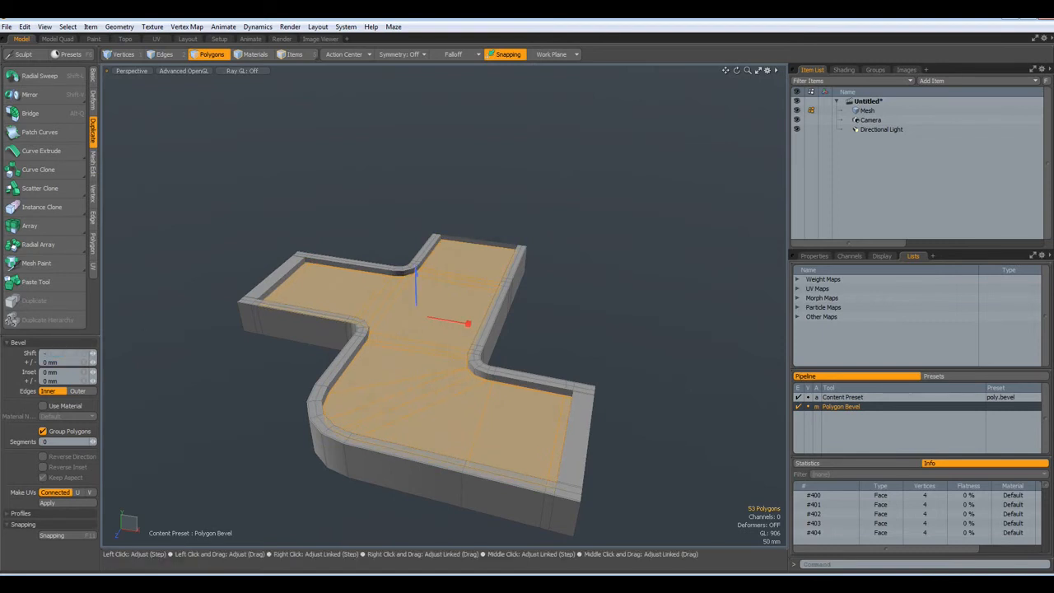
pyautogui.press('Return')
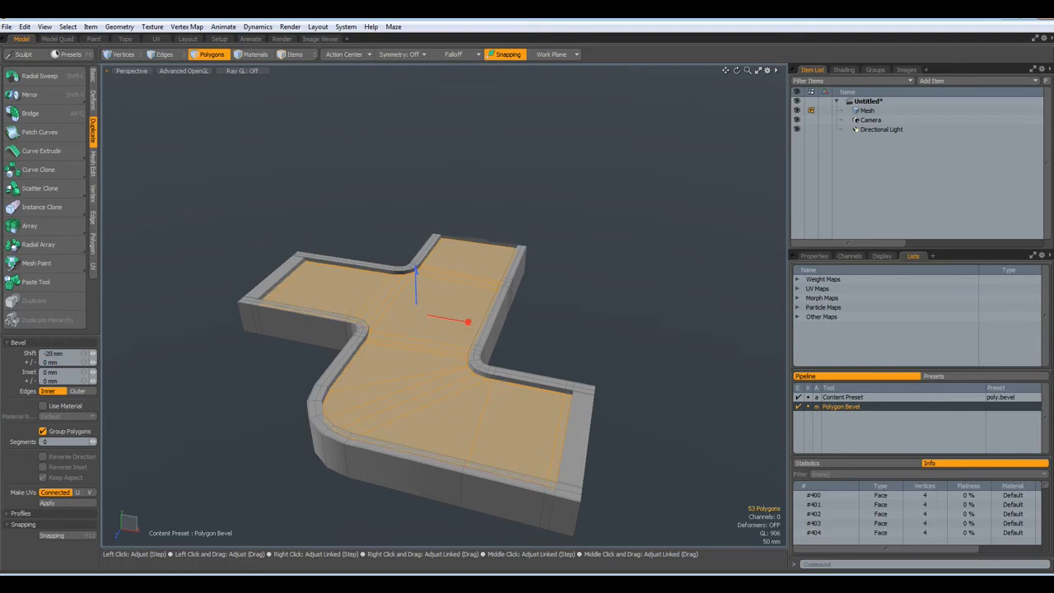
pyautogui.press('space')
# Select the thin recess-wall polygons across the upper arm's open end, including the corner slivers, and delete them
pyautogui.scroll(8, 461, 217)
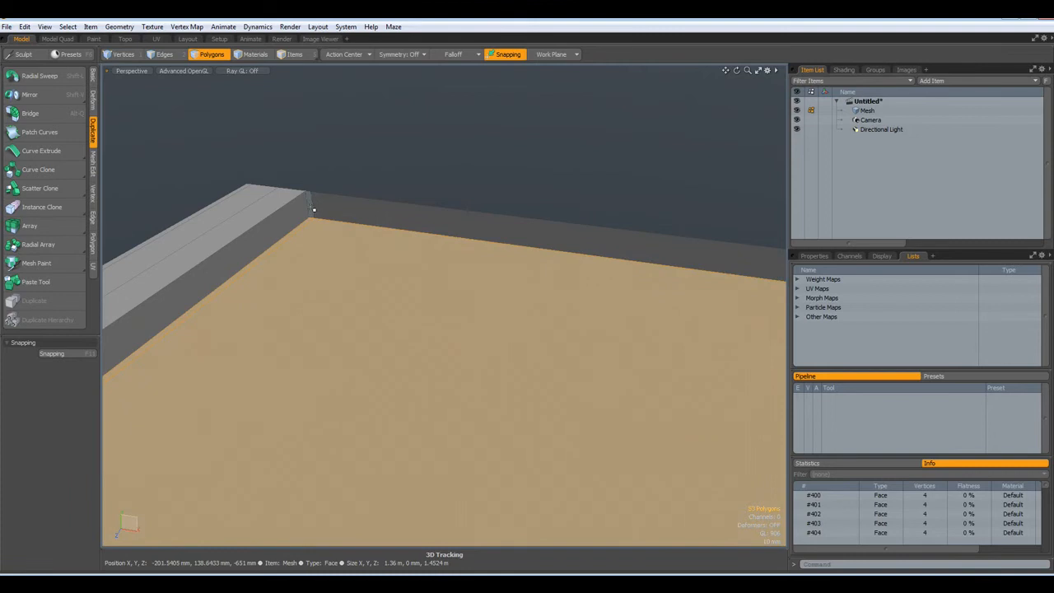
pyautogui.click(314, 209)
pyautogui.scroll(-5, 461, 222)
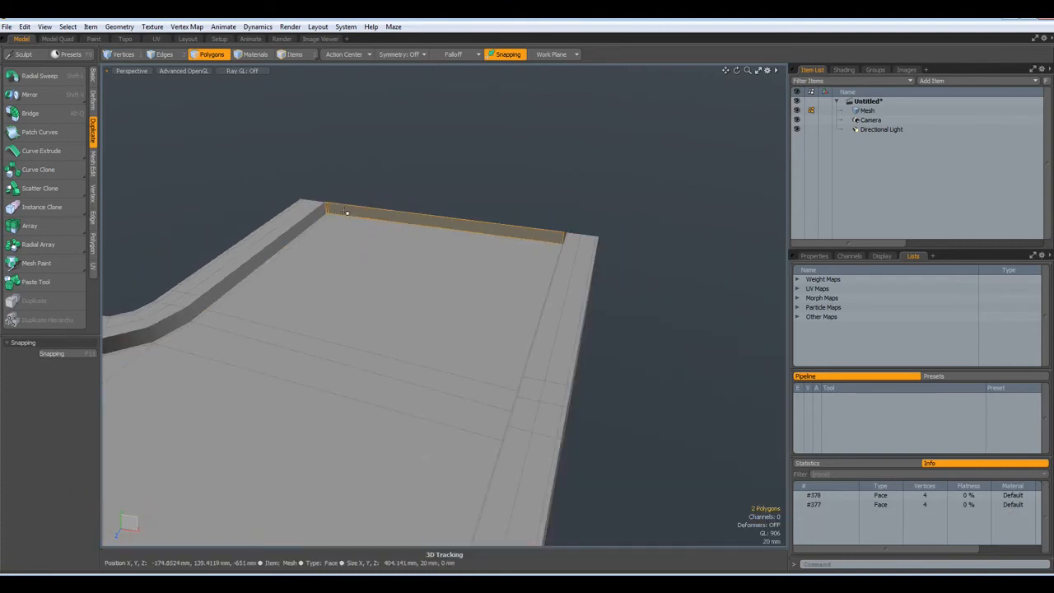
pyautogui.scroll(6, 582, 231)
pyautogui.keyDown('alt'); pyautogui.moveTo(511, 288); pyautogui.dragTo(552, 239); pyautogui.keyUp('alt')
pyautogui.keyDown('shift'); pyautogui.click(505, 247); pyautogui.keyUp('shift')
pyautogui.click(486, 137)
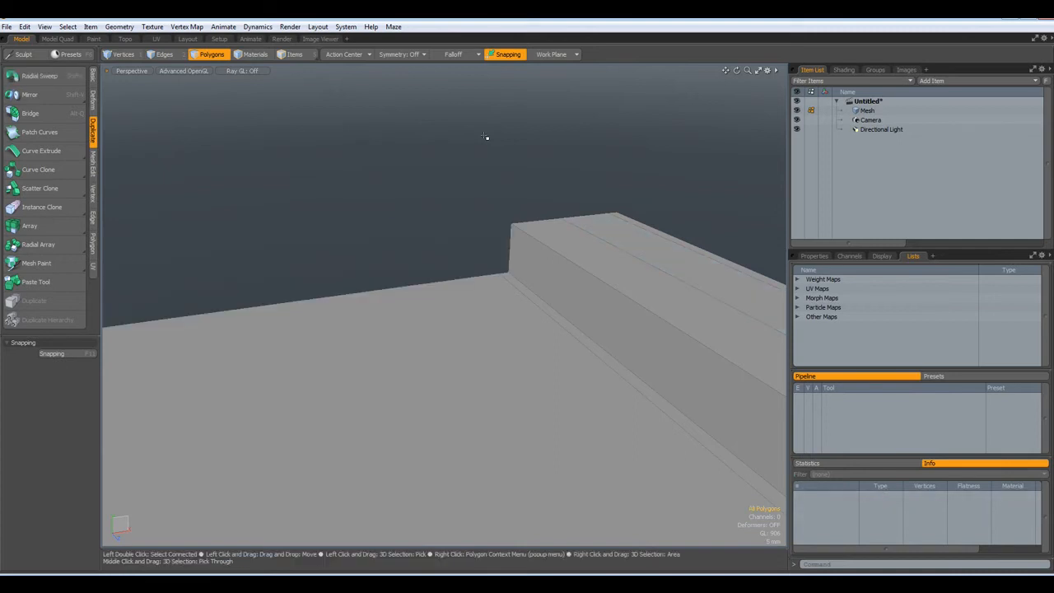
pyautogui.scroll(-5, 486, 137)
pyautogui.scroll(-5, 550, 185)
pyautogui.keyDown('alt'); pyautogui.moveTo(565, 220); pyautogui.dragTo(500, 264); pyautogui.keyUp('alt')
pyautogui.keyDown('alt'); pyautogui.moveTo(460, 381); pyautogui.dragTo(436, 369); pyautogui.keyUp('alt')
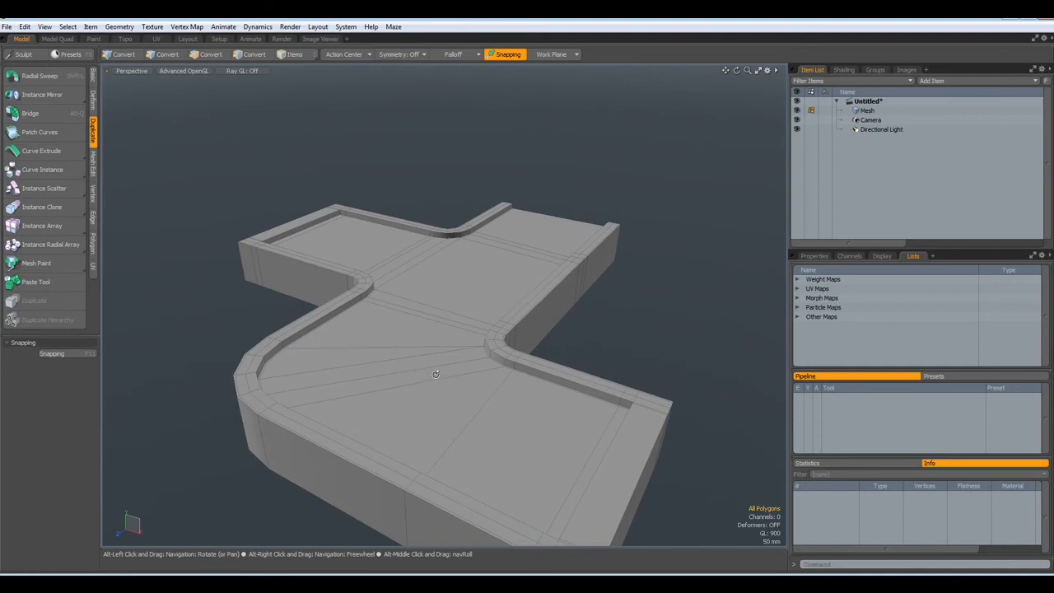
# Preview the mesh with subdivision smoothing, and select three vertical edges spread around the recess wall
pyautogui.press('Tab')
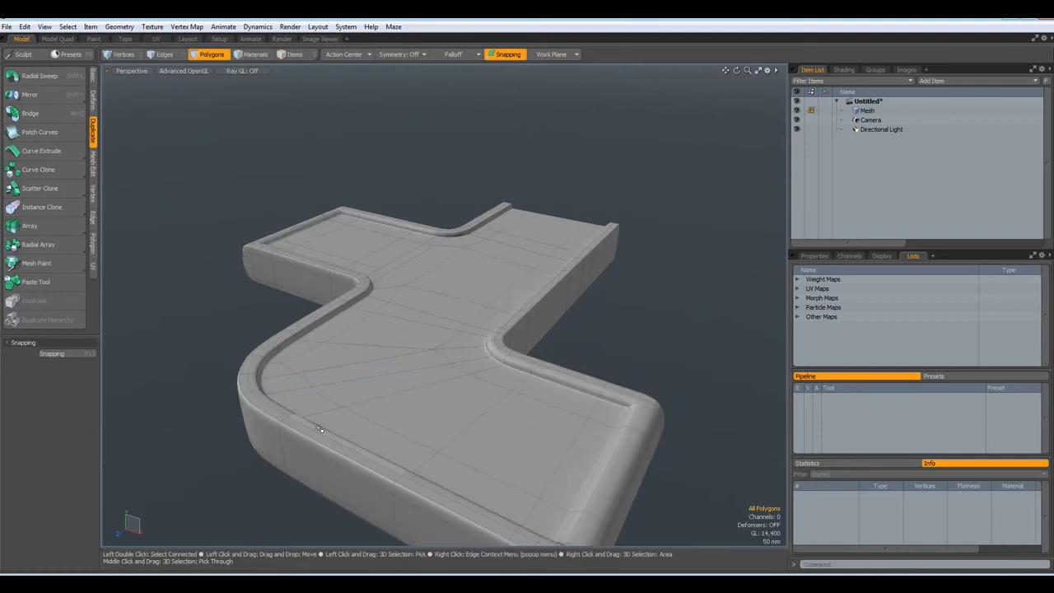
pyautogui.press('Tab')
pyautogui.scroll(5, 577, 387)
pyautogui.keyDown('alt'); pyautogui.moveTo(466, 391); pyautogui.dragTo(399, 372); pyautogui.keyUp('alt')
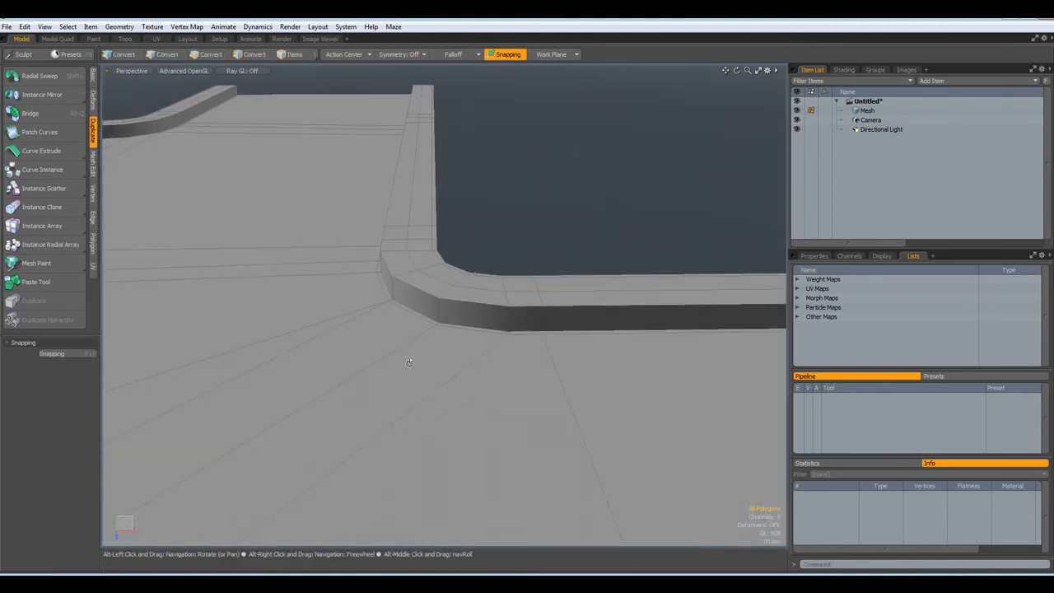
pyautogui.press('2')
pyautogui.click(505, 323)
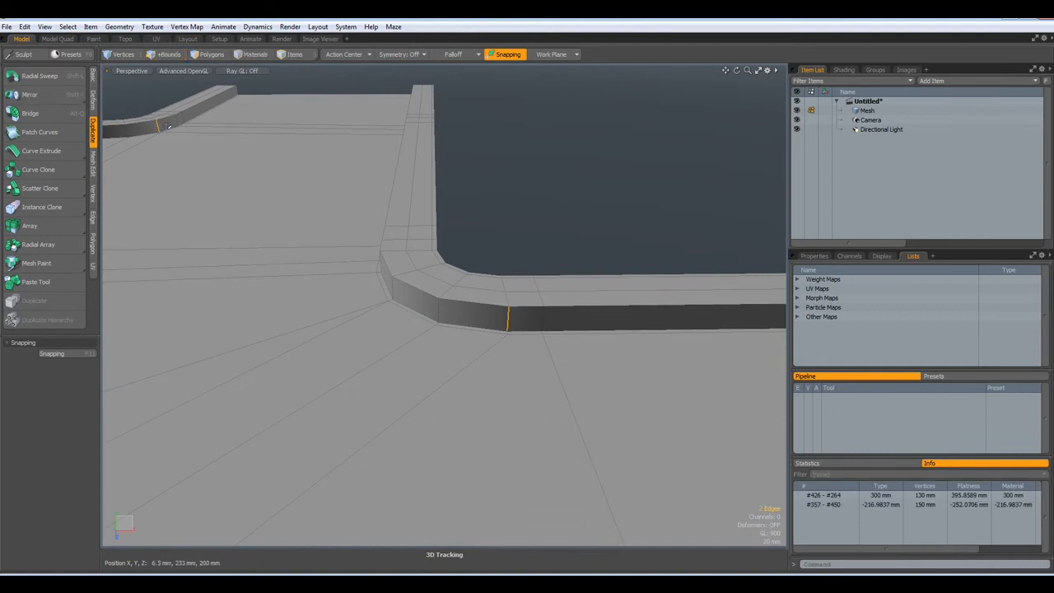
pyautogui.scroll(-5, 170, 136)
pyautogui.keyDown('alt'); pyautogui.moveTo(221, 216); pyautogui.dragTo(341, 405); pyautogui.keyUp('alt')
pyautogui.scroll(5, 336, 342)
pyautogui.keyDown('shift'); pyautogui.click(160, 405); pyautogui.keyUp('shift')
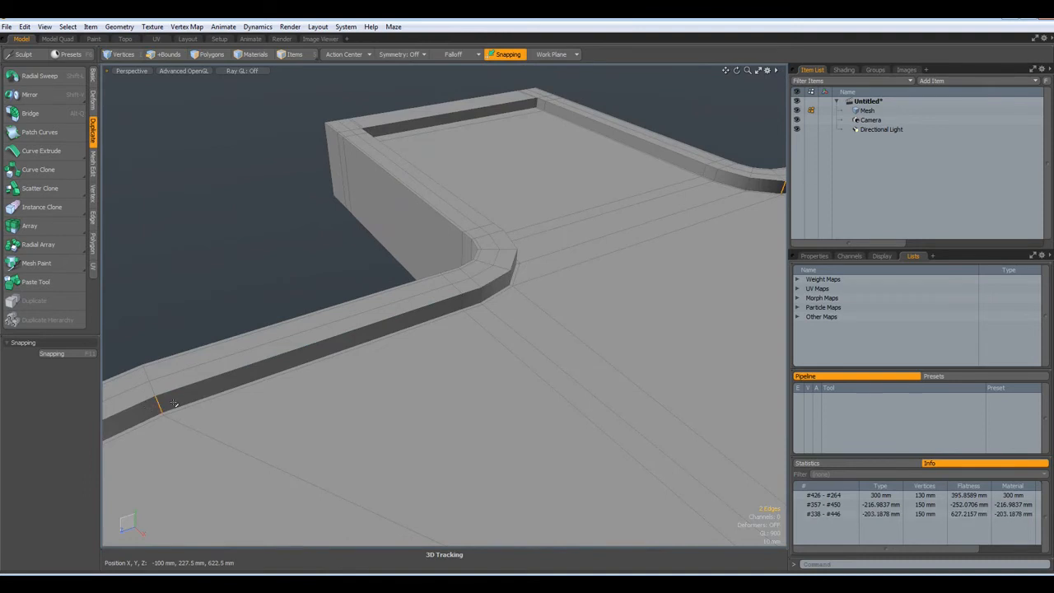
# Loop Slice the recess wall in Symmetry mode with a count of 2, at 8% from its upper and lower edges
pyautogui.hotkey('alt', 'c')
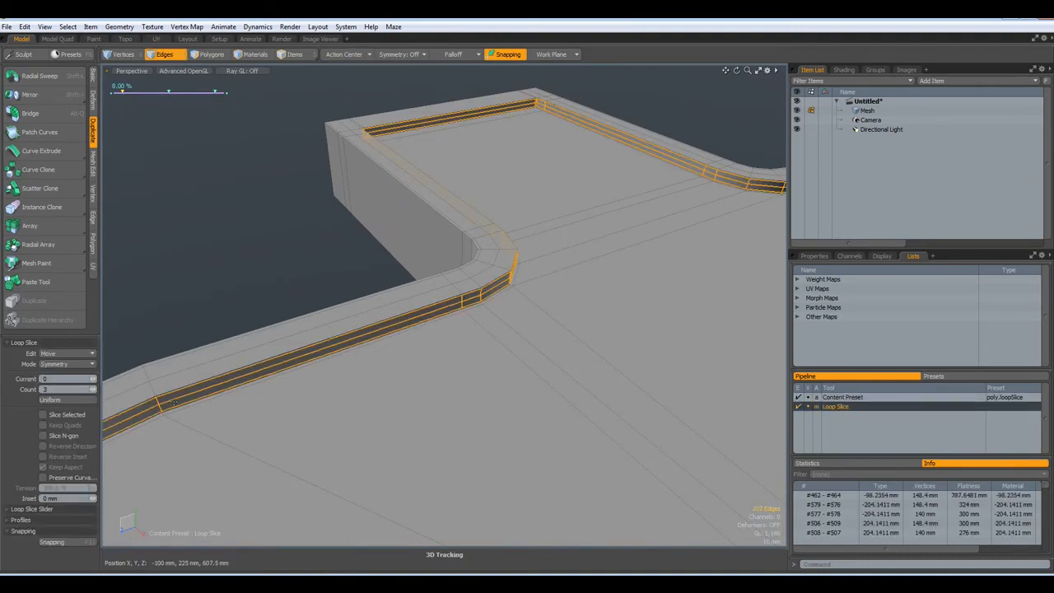
pyautogui.click(92, 393)
pyautogui.press('space')
pyautogui.click(267, 258)
# Loop Slice the outer side walls with two symmetric loops about 4.5 mm from the top and bottom edges
pyautogui.keyDown('alt'); pyautogui.moveTo(266, 258); pyautogui.dragTo(390, 250); pyautogui.keyUp('alt')
pyautogui.scroll(-5, 398, 263)
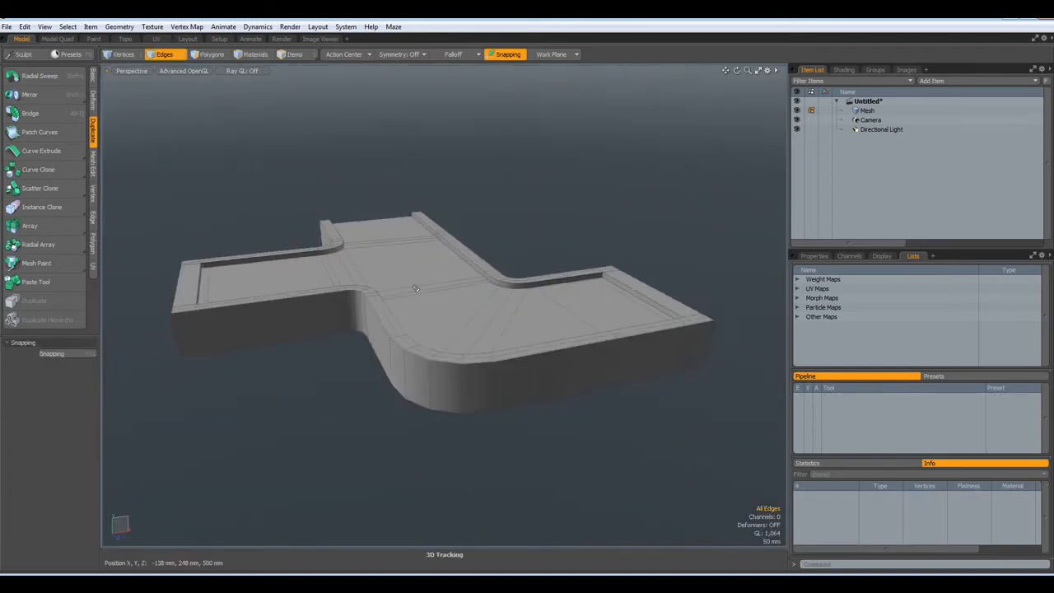
pyautogui.click(471, 389)
pyautogui.hotkey('alt', 'c')
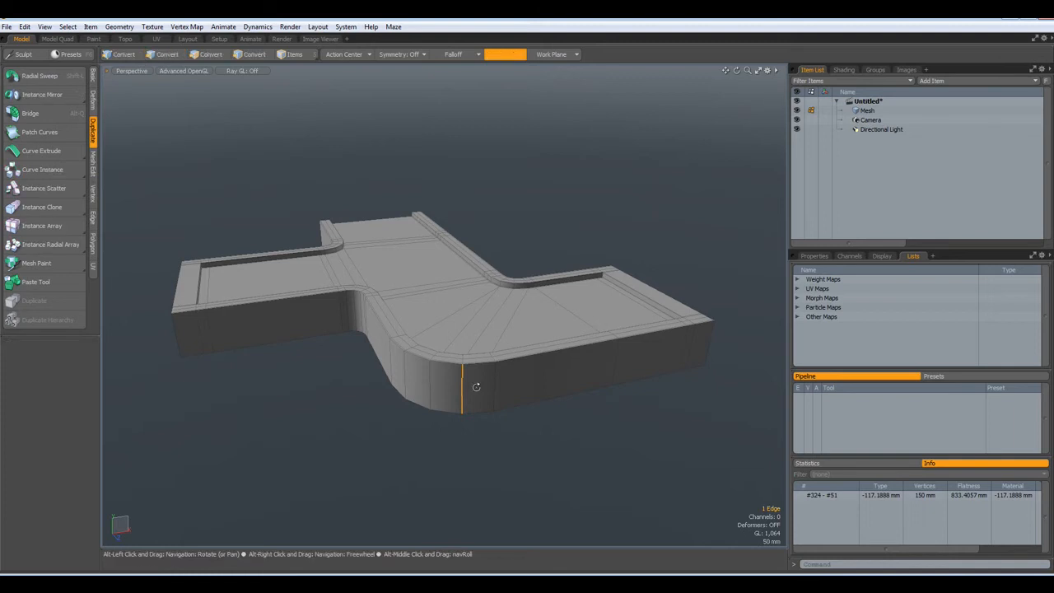
pyautogui.moveTo(514, 395); pyautogui.dragTo(476, 394)
pyautogui.press('space')
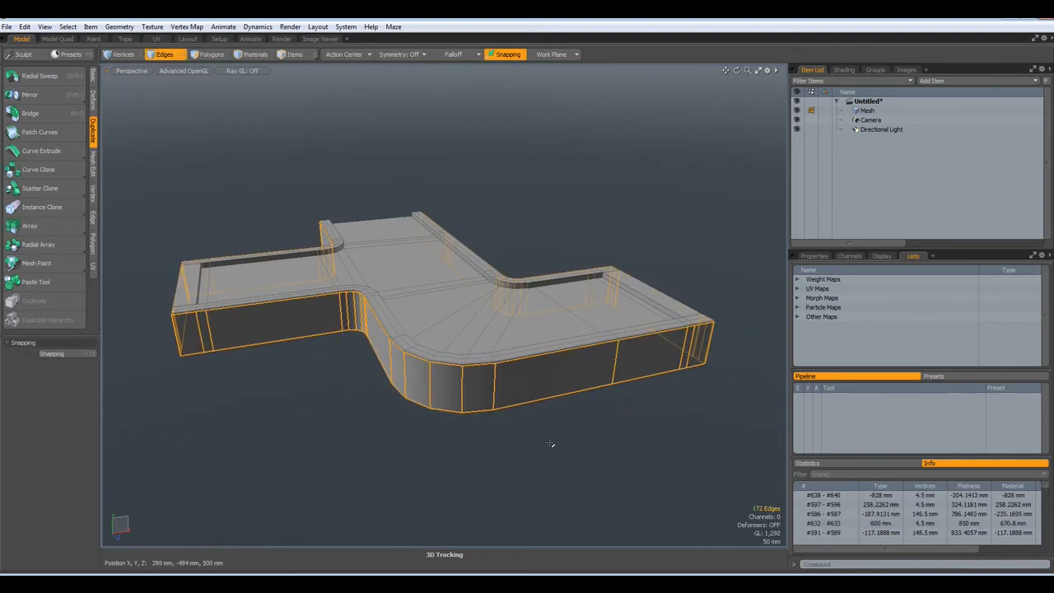
pyautogui.click(552, 445)
# Select the full set of side polygons across the lower-right arm's outer end and delete them
pyautogui.keyDown('alt'); pyautogui.moveTo(552, 445); pyautogui.dragTo(499, 471); pyautogui.keyUp('alt')
pyautogui.scroll(3, 499, 472)
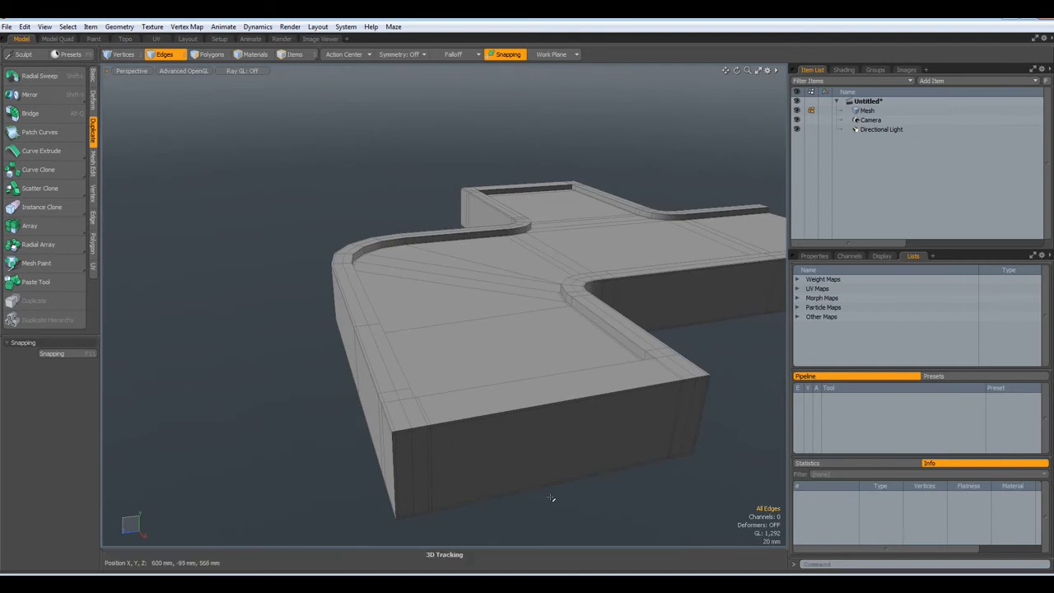
pyautogui.press('3')
pyautogui.keyDown('alt'); pyautogui.moveTo(632, 520); pyautogui.dragTo(520, 473); pyautogui.keyUp('alt')
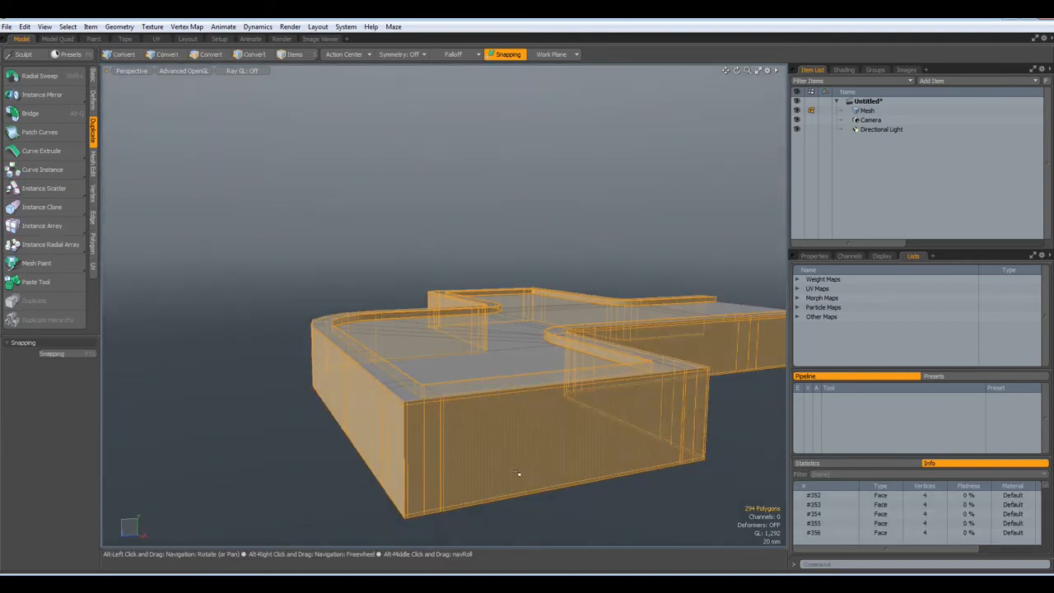
pyautogui.moveTo(415, 456); pyautogui.dragTo(697, 436)
pyautogui.press('Delete')
# Select all side polygons across the left arm's outer end, including the thin loop strips, and delete them
pyautogui.keyDown('alt'); pyautogui.moveTo(334, 249); pyautogui.dragTo(555, 280); pyautogui.keyUp('alt')
pyautogui.scroll(-5, 555, 280)
pyautogui.scroll(4, 295, 377)
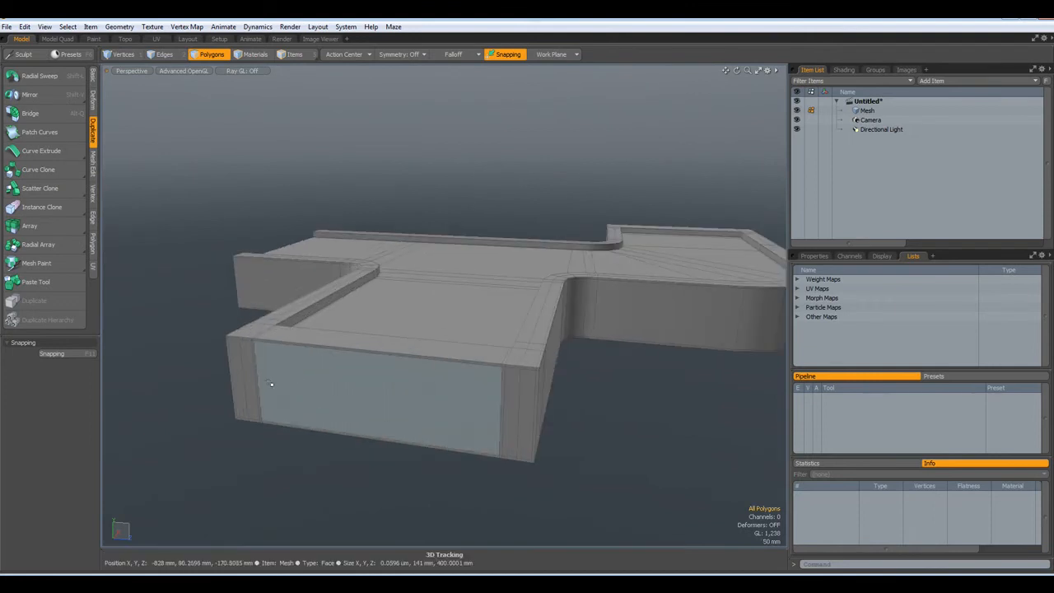
pyautogui.moveTo(244, 379); pyautogui.dragTo(268, 381)
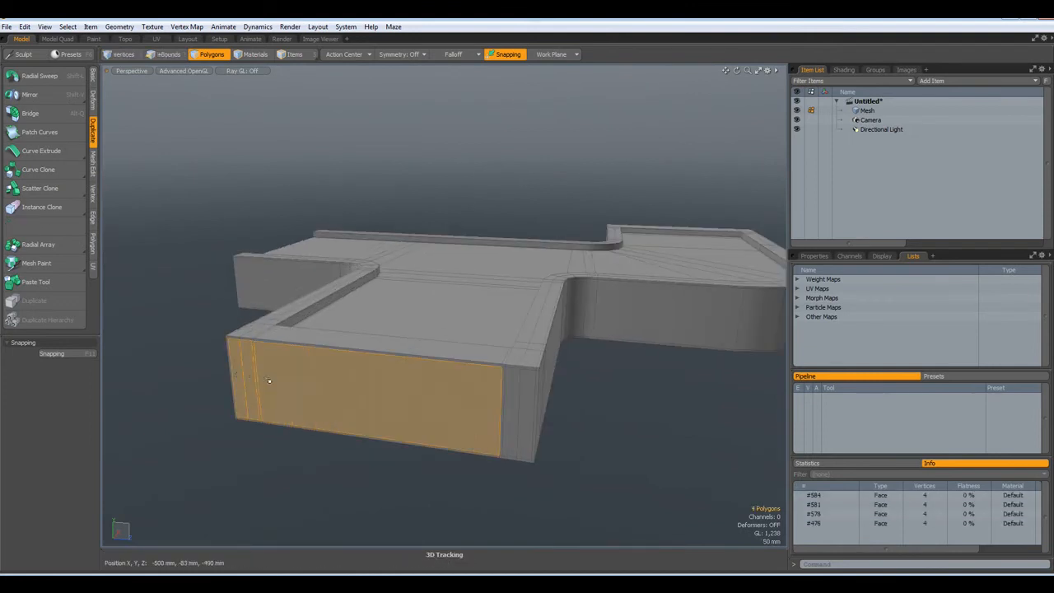
pyautogui.moveTo(474, 406); pyautogui.dragTo(512, 417)
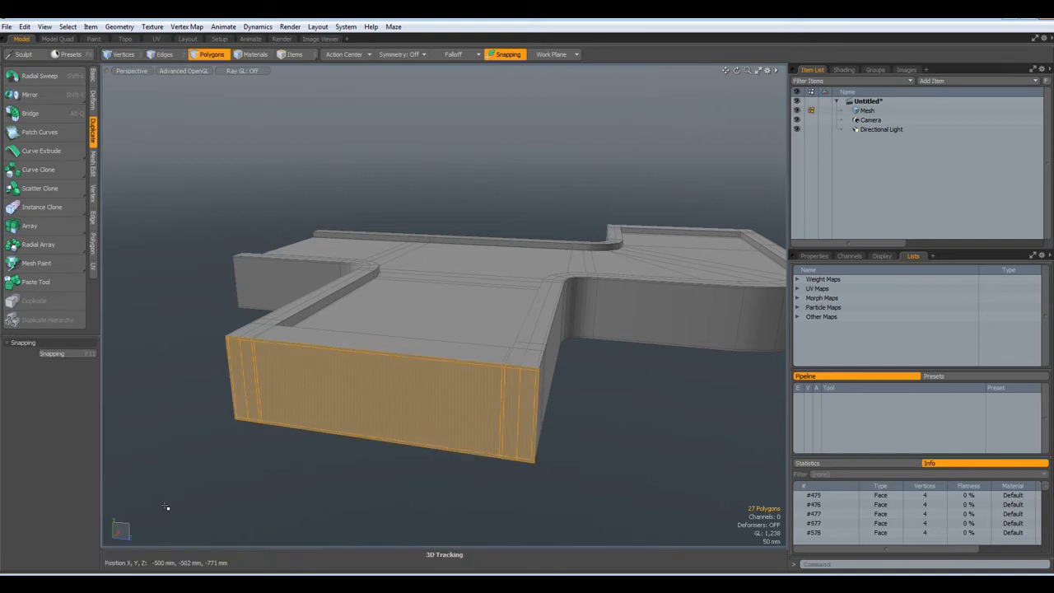
pyautogui.press('Delete')
pyautogui.keyDown('alt'); pyautogui.moveTo(170, 388); pyautogui.dragTo(440, 445); pyautogui.keyUp('alt')
pyautogui.press('2')
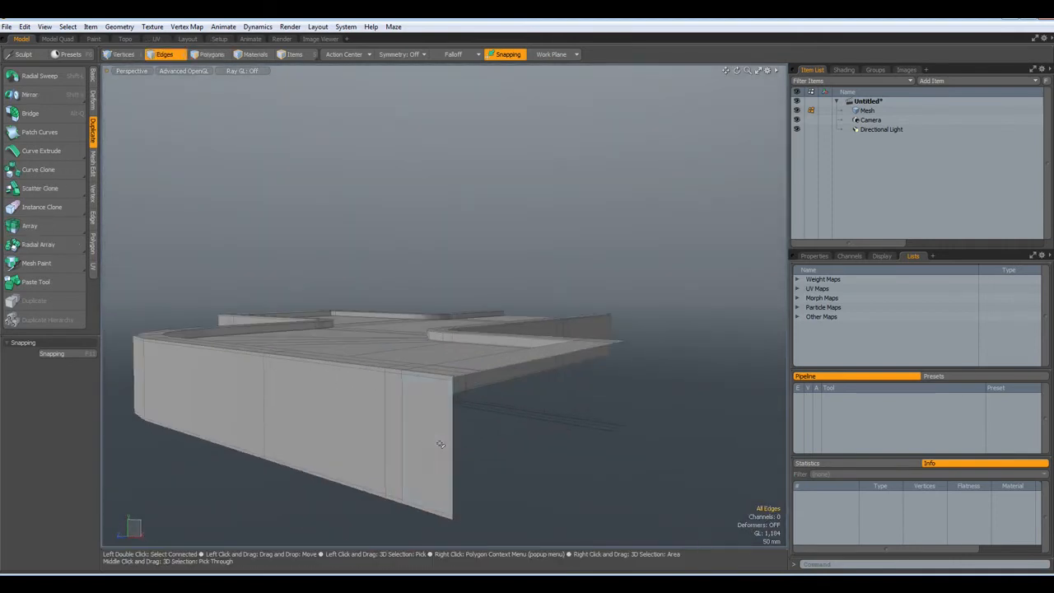
pyautogui.doubleClick(451, 443)
pyautogui.keyDown('alt'); pyautogui.moveTo(494, 431); pyautogui.dragTo(546, 419); pyautogui.keyUp('alt')
pyautogui.press('3')
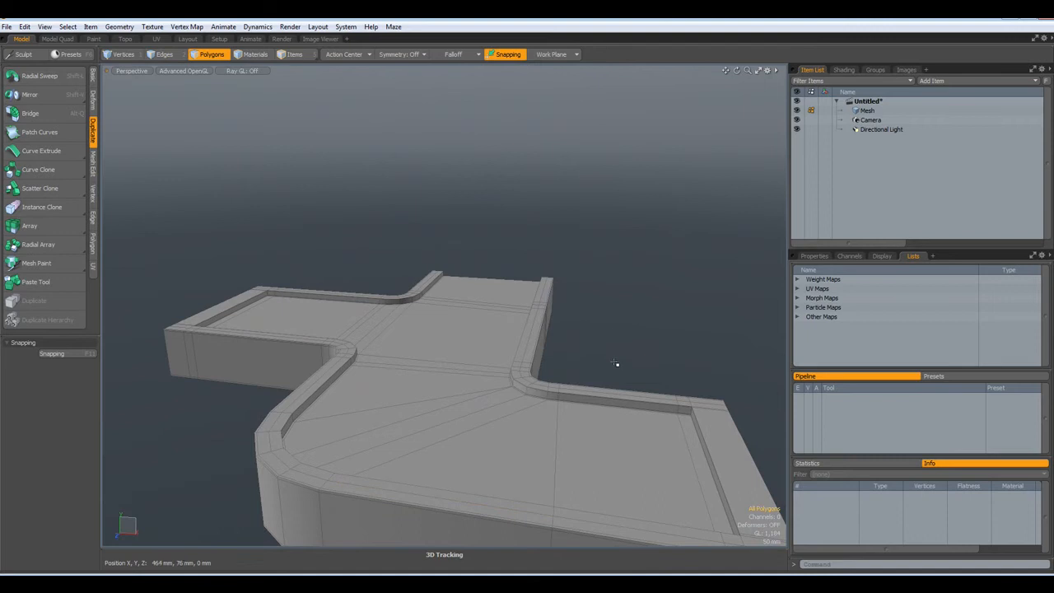
# In the front view, create a flat 12-sided Cylinder disc on the Z axis beside the lower-right arm, with a 200 mm radius
pyautogui.press('KP_2')
pyautogui.keyDown('alt'); pyautogui.keyDown('shift'); pyautogui.moveTo(616, 363); pyautogui.dragTo(299, 356); pyautogui.keyUp('shift'); pyautogui.keyUp('alt')
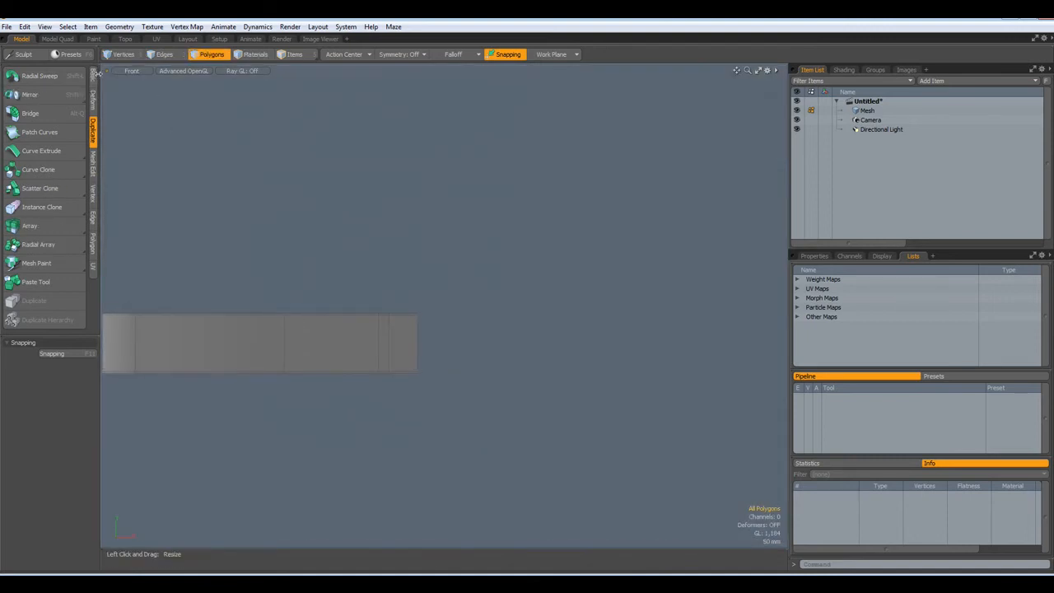
pyautogui.click(94, 78)
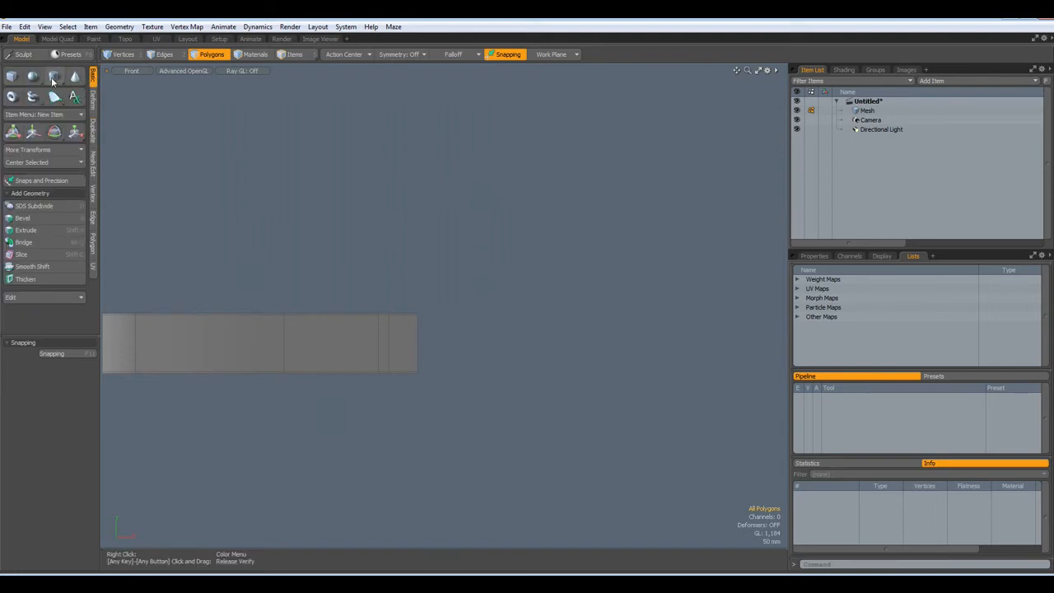
pyautogui.click(54, 77)
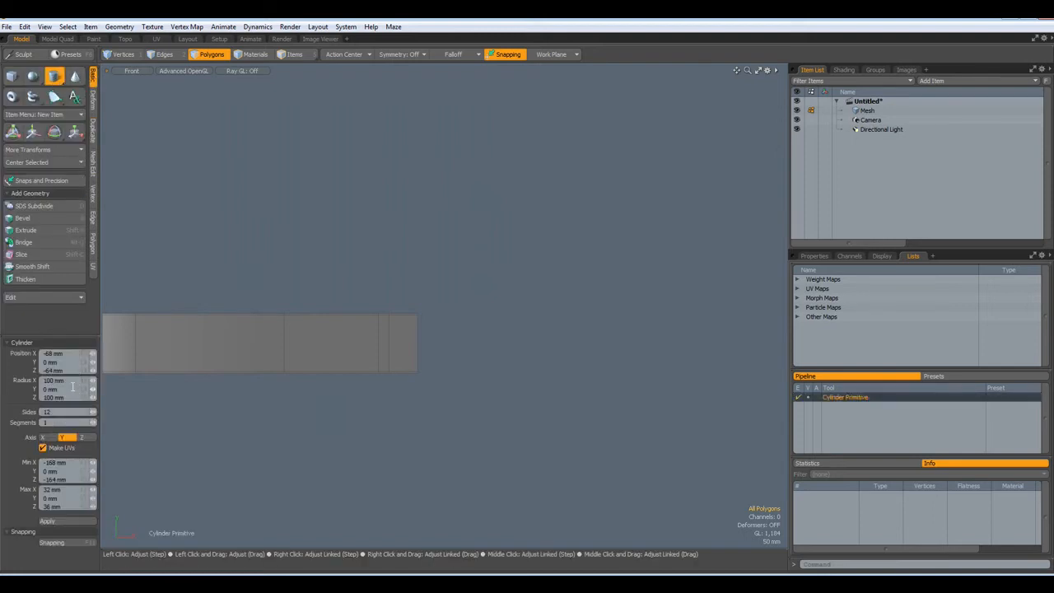
pyautogui.keyDown('alt'); pyautogui.moveTo(477, 323); pyautogui.dragTo(450, 369); pyautogui.keyUp('alt')
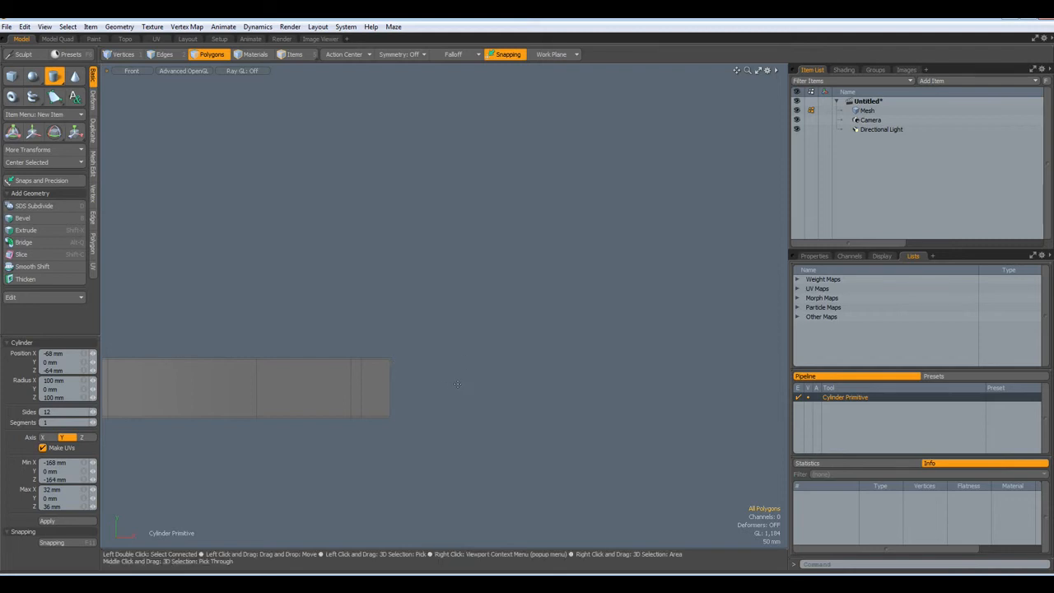
pyautogui.moveTo(460, 339); pyautogui.dragTo(542, 416)
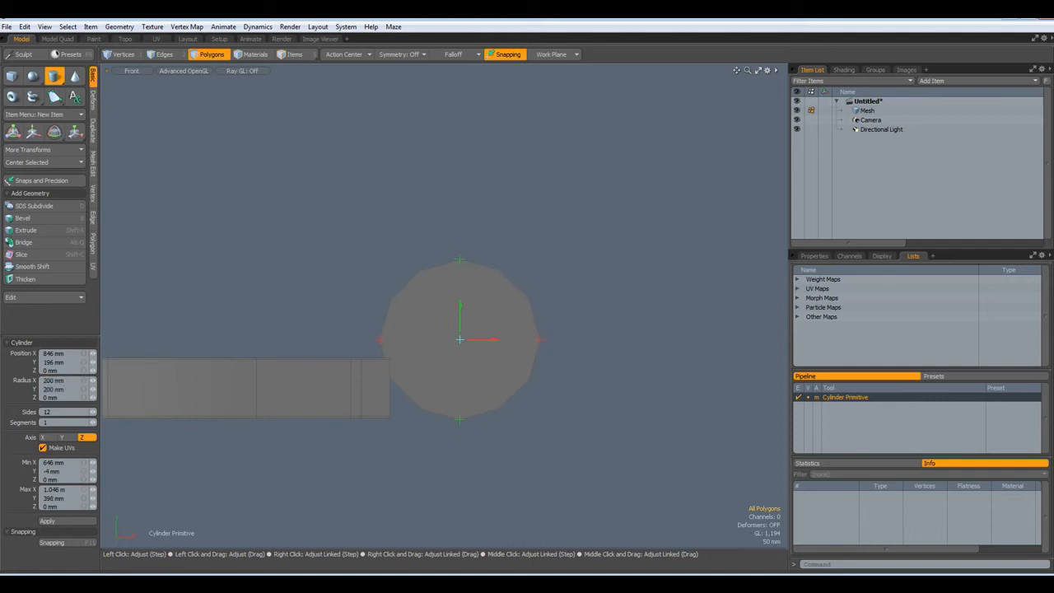
# Show the grid workplane and move the disc to about X 893 mm so its base rests on the ground line
pyautogui.hotkey('ctrl', '3')
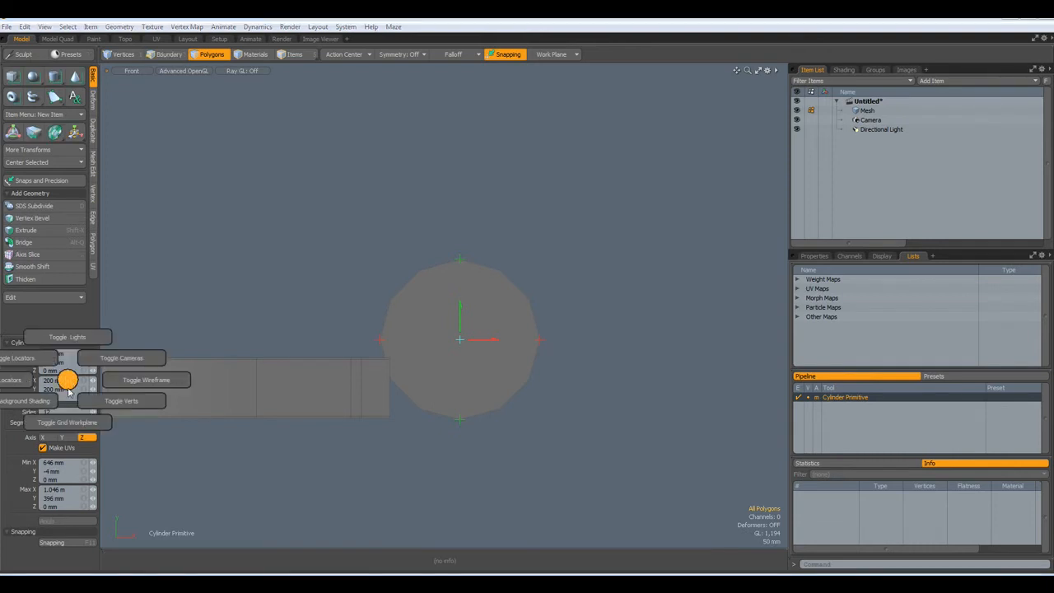
pyautogui.click(67, 423)
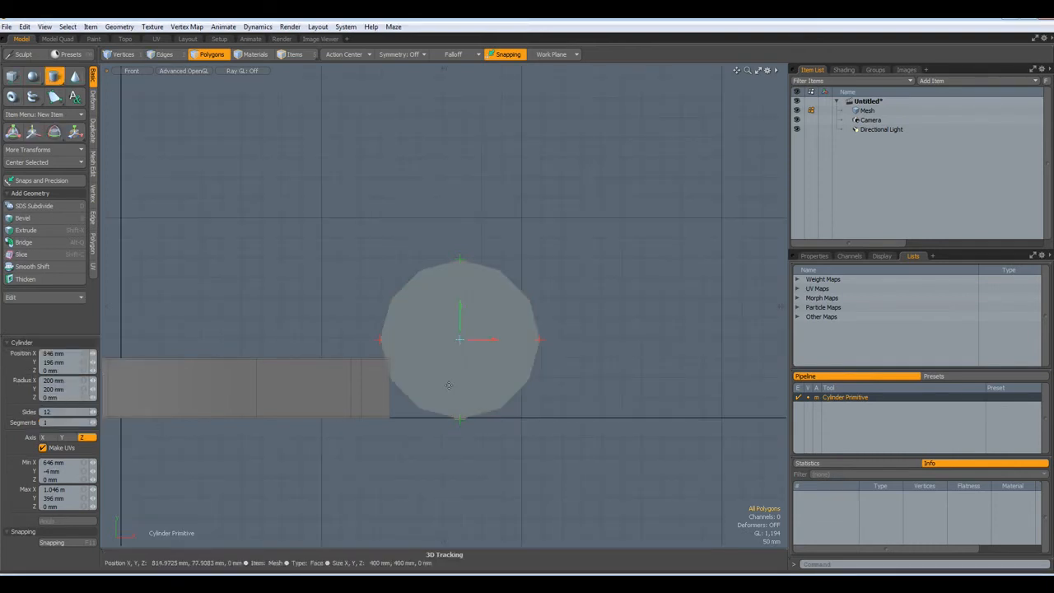
pyautogui.scroll(3, 448, 384)
pyautogui.moveTo(506, 294); pyautogui.dragTo(509, 263)
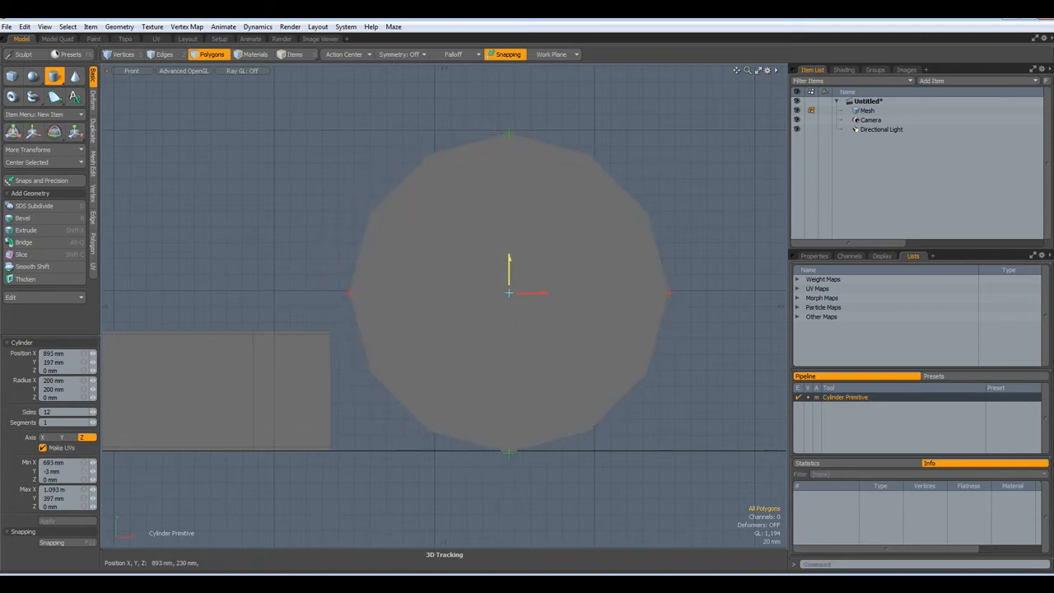
pyautogui.press('space')
# Bevel the disc polygon with a 100 mm inset and delete the inner polygon to leave a ring
pyautogui.click(506, 334)
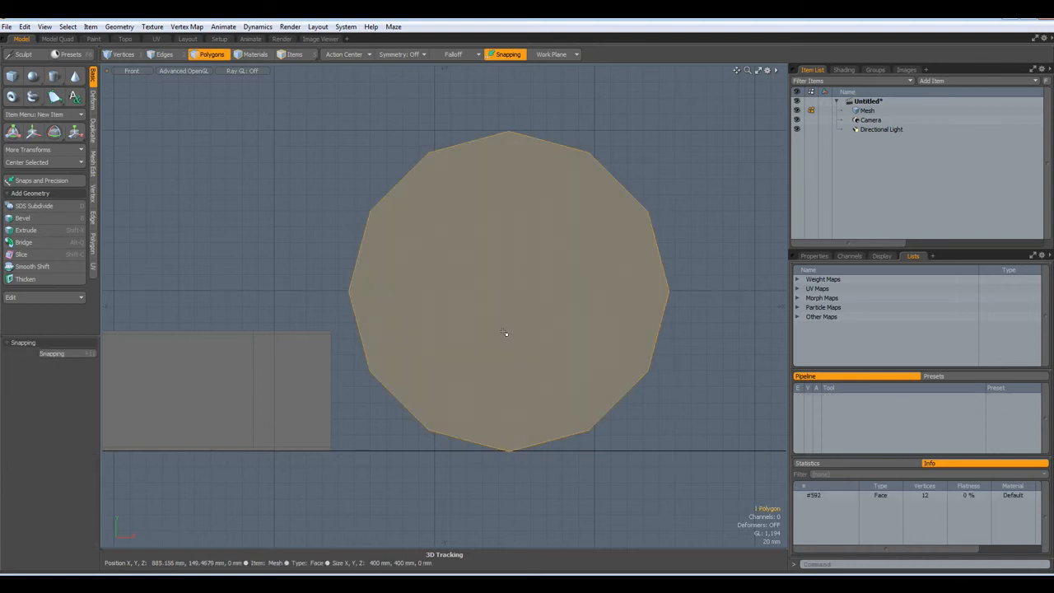
pyautogui.press('b')
pyautogui.moveTo(571, 292); pyautogui.dragTo(495, 292)
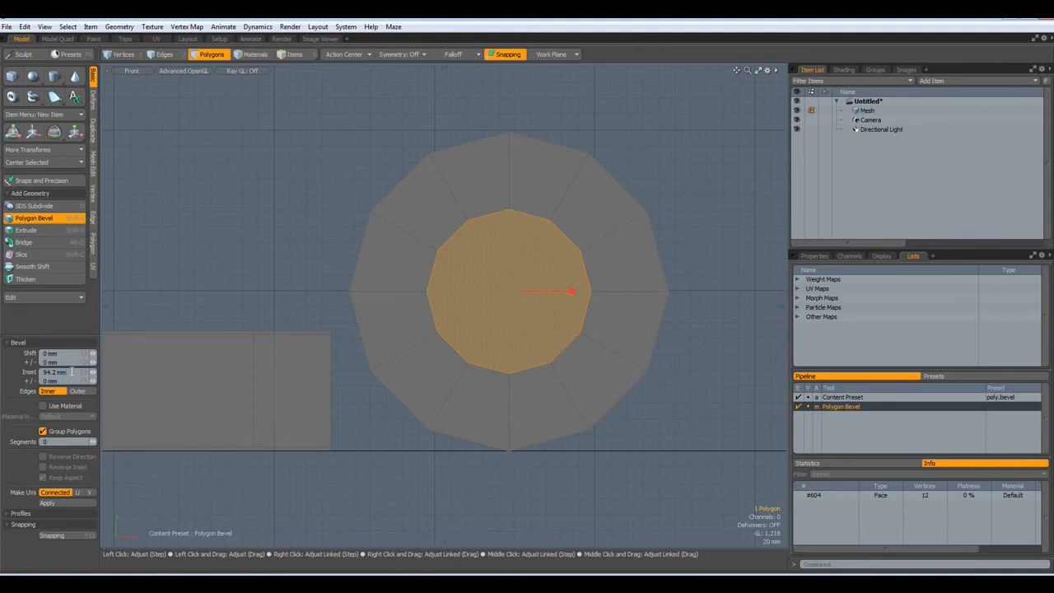
pyautogui.write('100')
pyautogui.press('Return')
pyautogui.press('Delete')
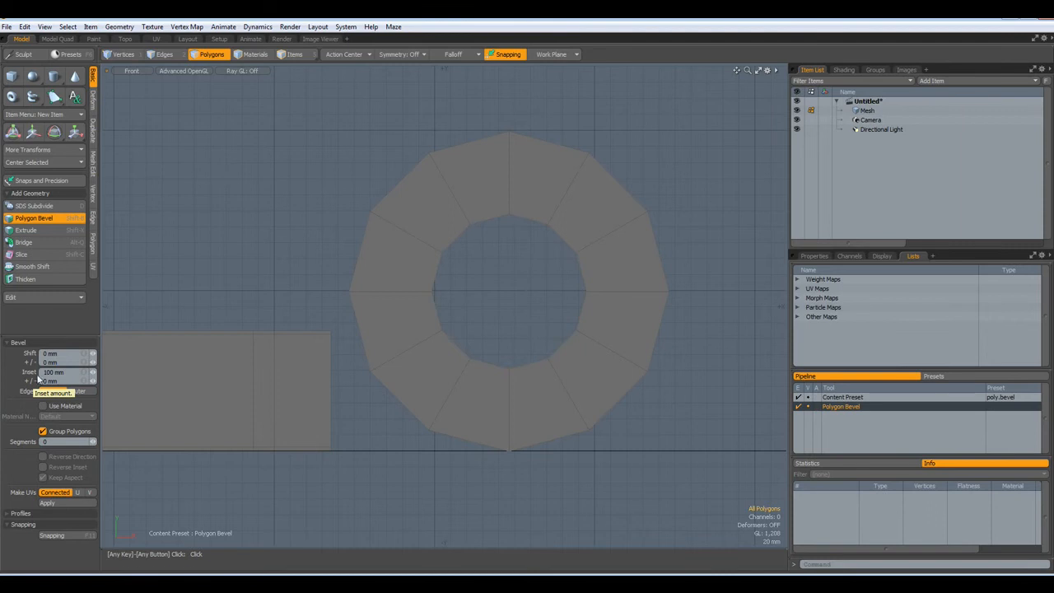
pyautogui.press('space')
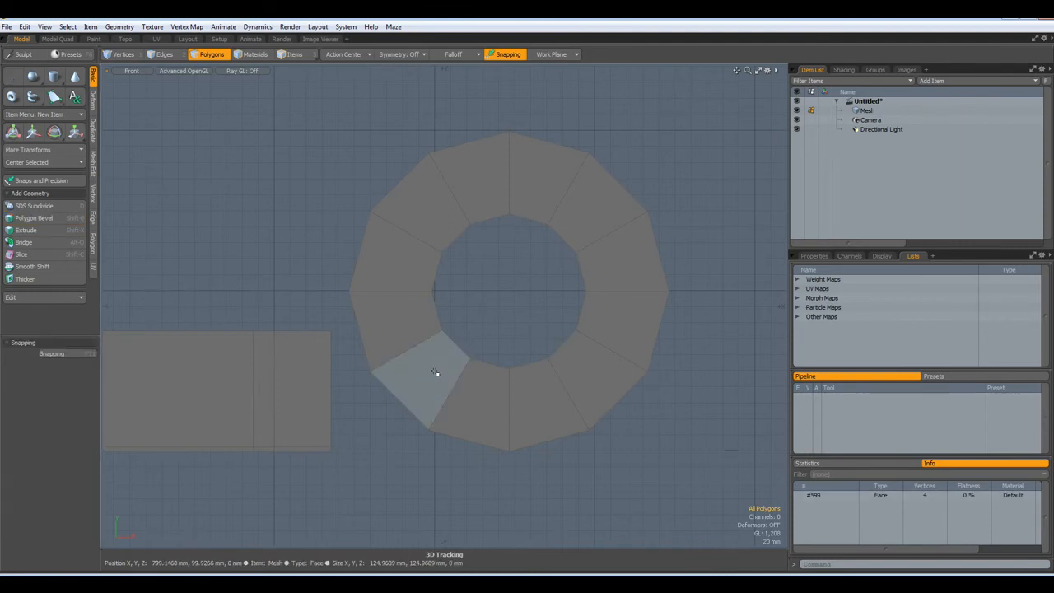
# Select the whole ring and, in the top view, move it 850 mm along Z in line with the lower-right arm's lower edge
pyautogui.doubleClick(436, 373)
pyautogui.hotkey('ctrl', 'Up')
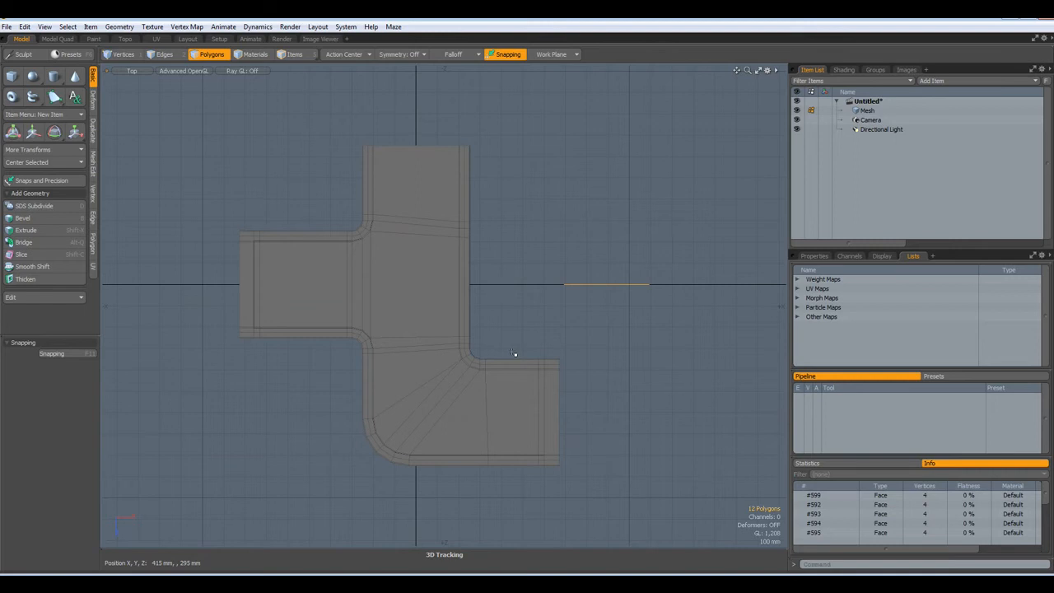
pyautogui.keyDown('alt'); pyautogui.keyDown('shift'); pyautogui.moveTo(629, 397); pyautogui.dragTo(470, 325); pyautogui.keyUp('shift'); pyautogui.keyUp('alt')
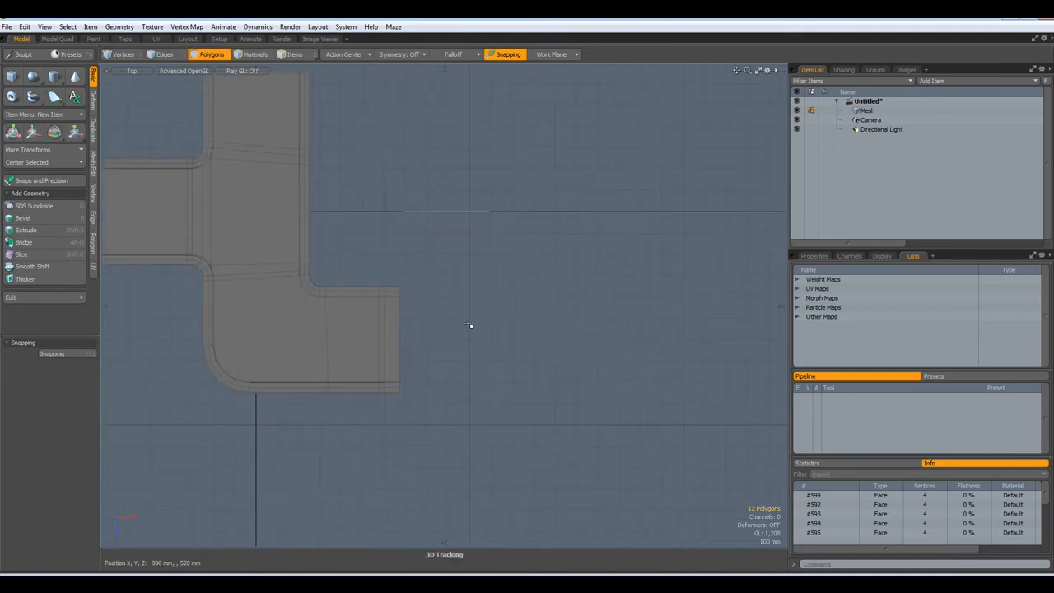
pyautogui.press('w')
pyautogui.moveTo(447, 268); pyautogui.dragTo(447, 449)
pyautogui.scroll(9, 420, 403)
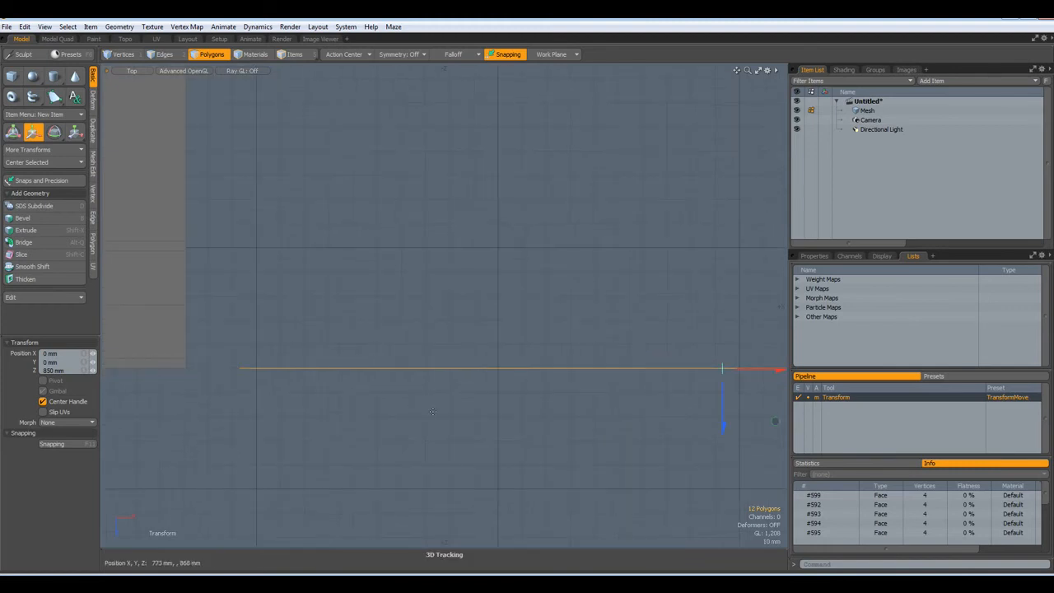
# Extrude the ring about -501.5 mm along Z to match the width of the lower-right arm
pyautogui.scroll(-6, 432, 411)
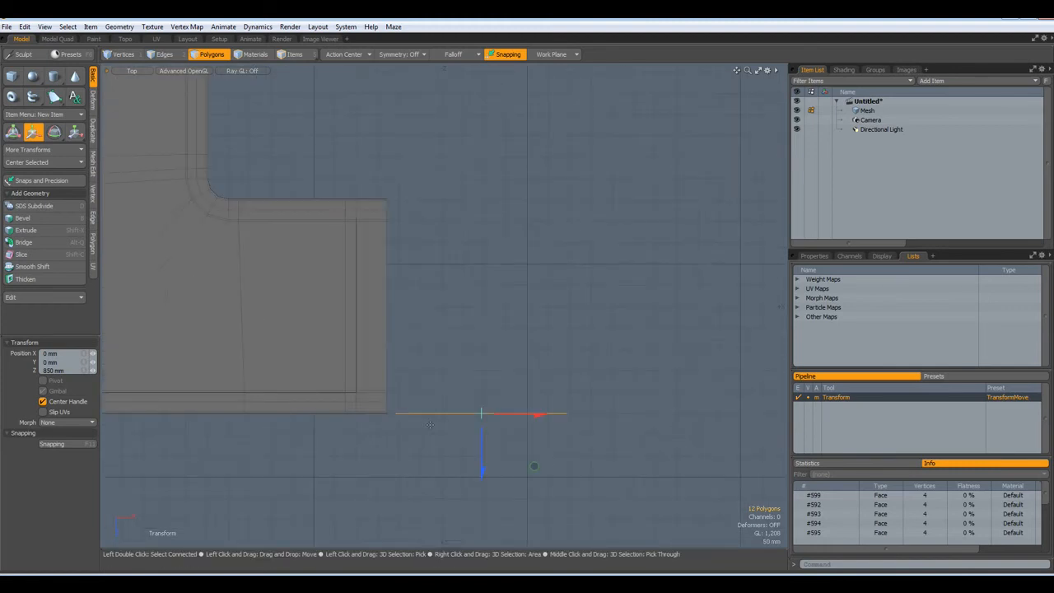
pyautogui.hotkey('shift', 'x')
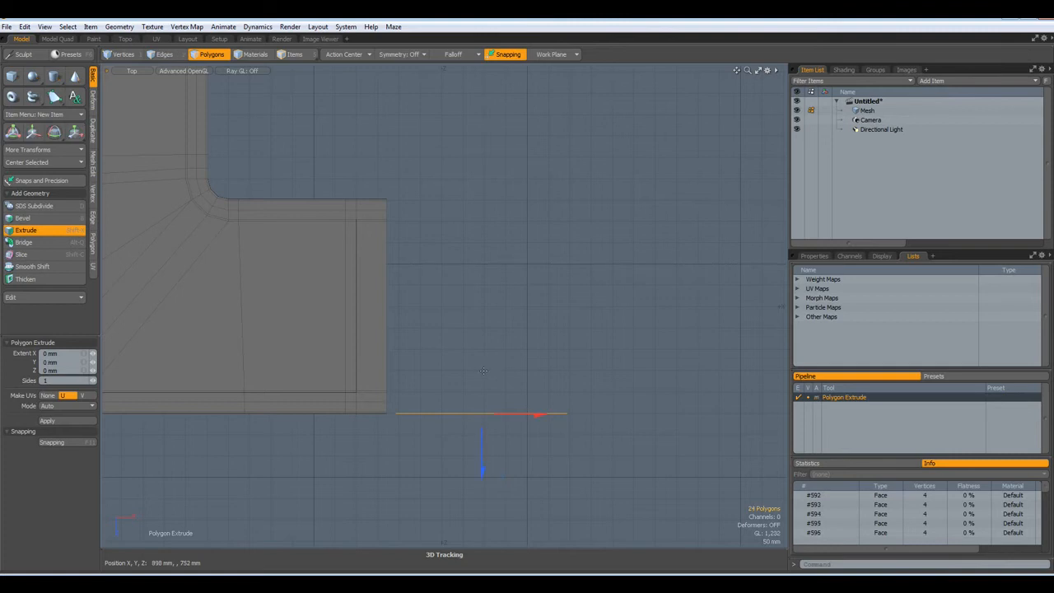
pyautogui.moveTo(482, 473); pyautogui.dragTo(482, 255)
pyautogui.scroll(6, 426, 206)
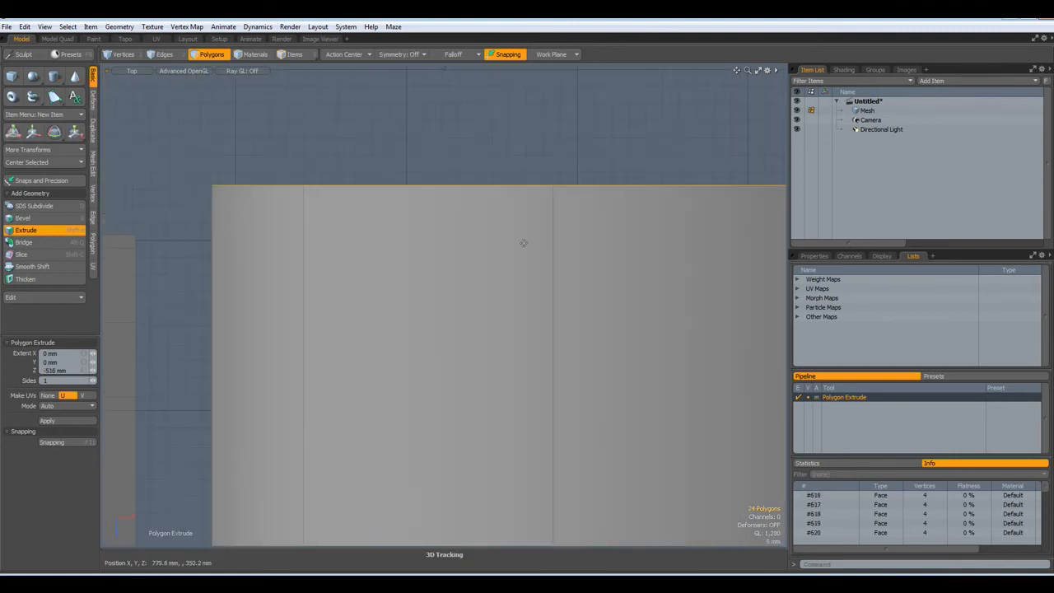
pyautogui.scroll(-2, 558, 259)
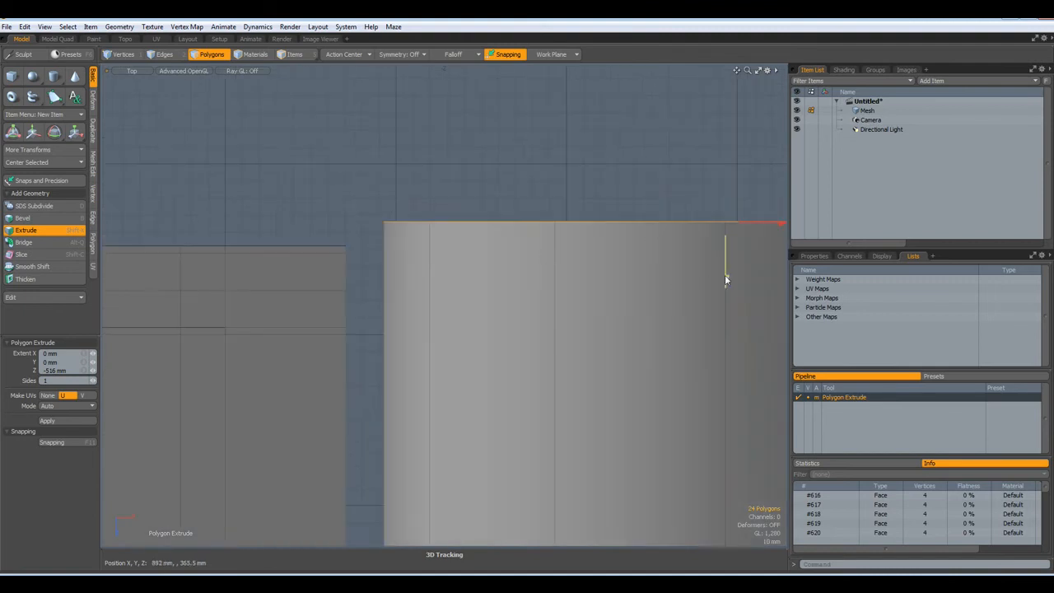
pyautogui.moveTo(726, 279); pyautogui.dragTo(726, 307)
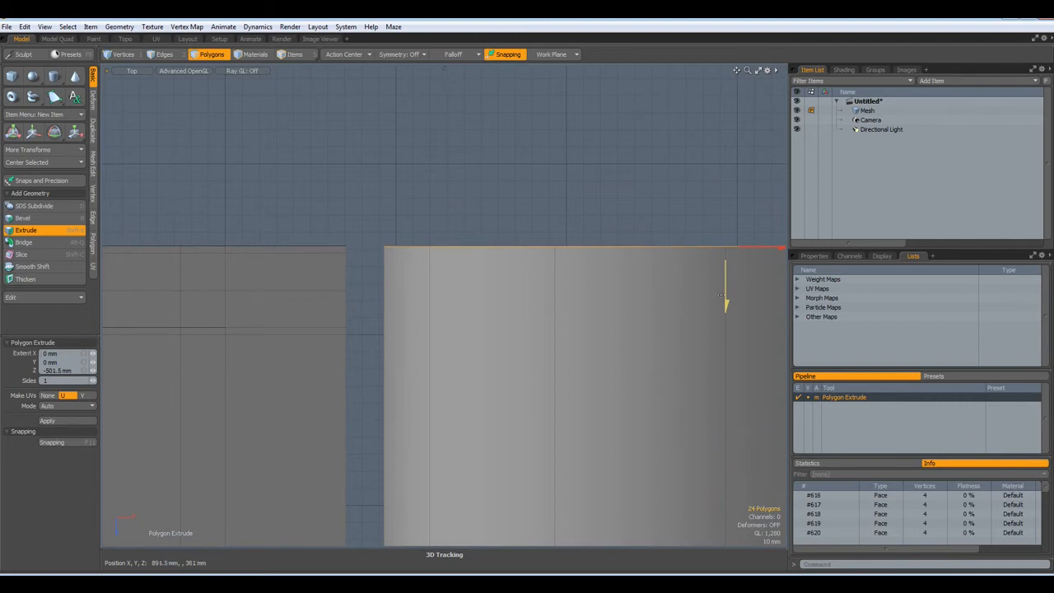
# Delete the three outer side polygons of the extruded ring that face the open end of the lower-right arm
pyautogui.press('space')
pyautogui.click(591, 198)
pyautogui.scroll(-8, 598, 193)
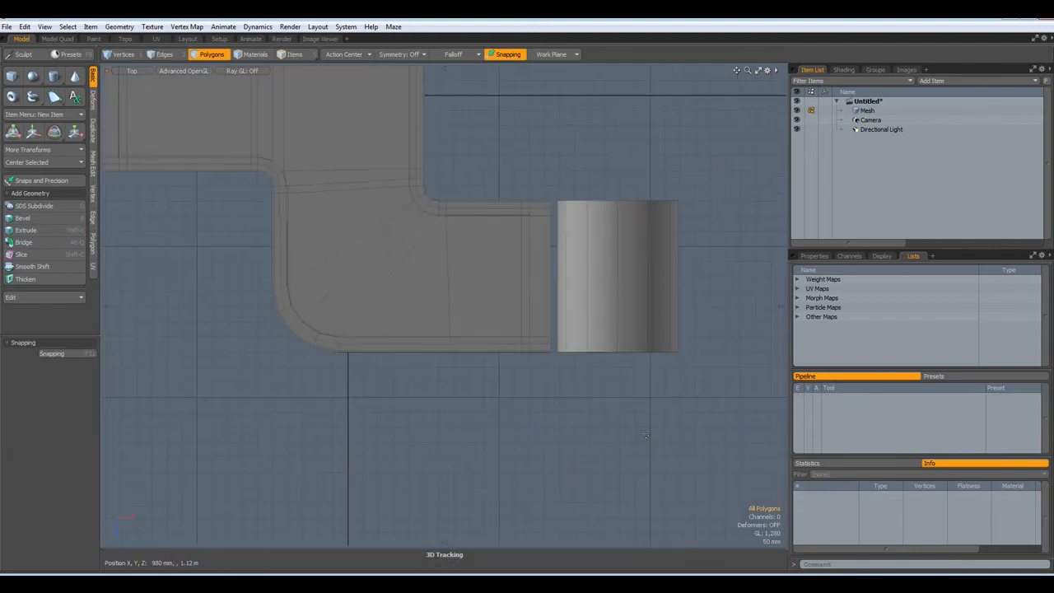
pyautogui.press('1')
pyautogui.hotkey('ctrl', 'space')
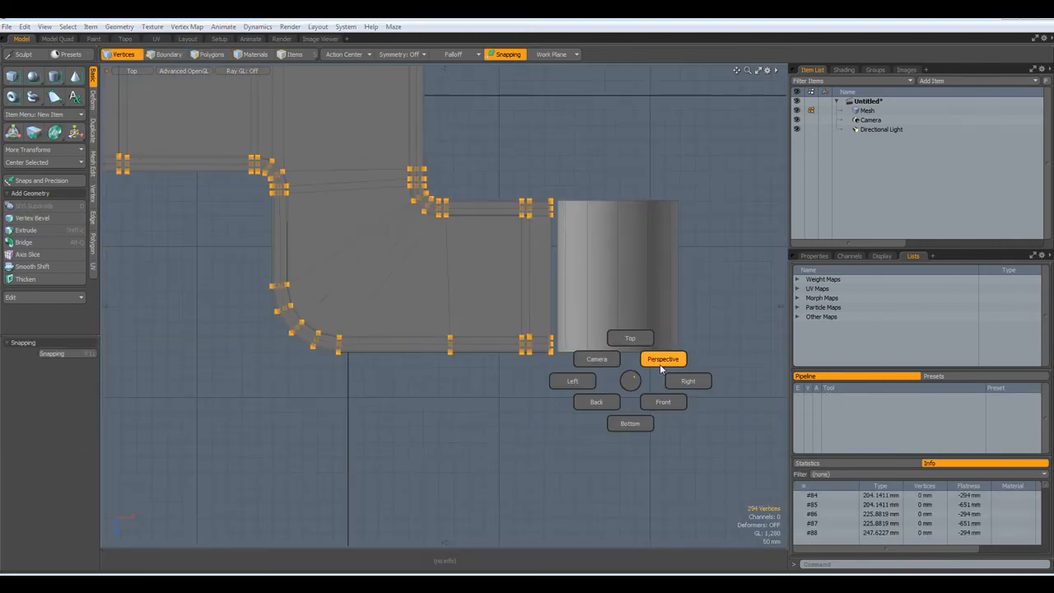
pyautogui.click(659, 366)
pyautogui.keyDown('alt'); pyautogui.moveTo(659, 367); pyautogui.dragTo(601, 407); pyautogui.keyUp('alt')
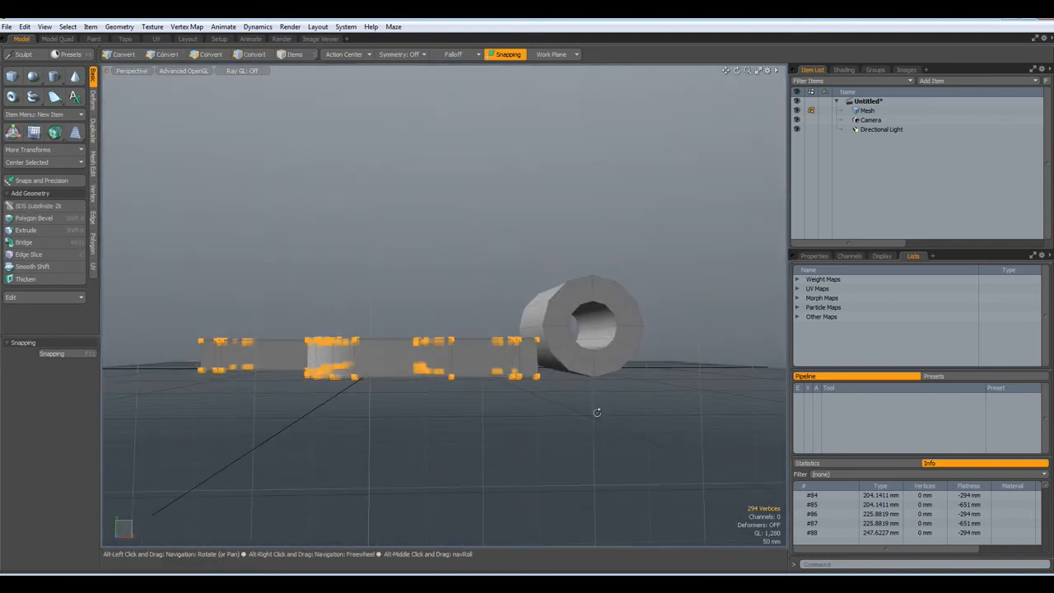
pyautogui.scroll(3, 545, 346)
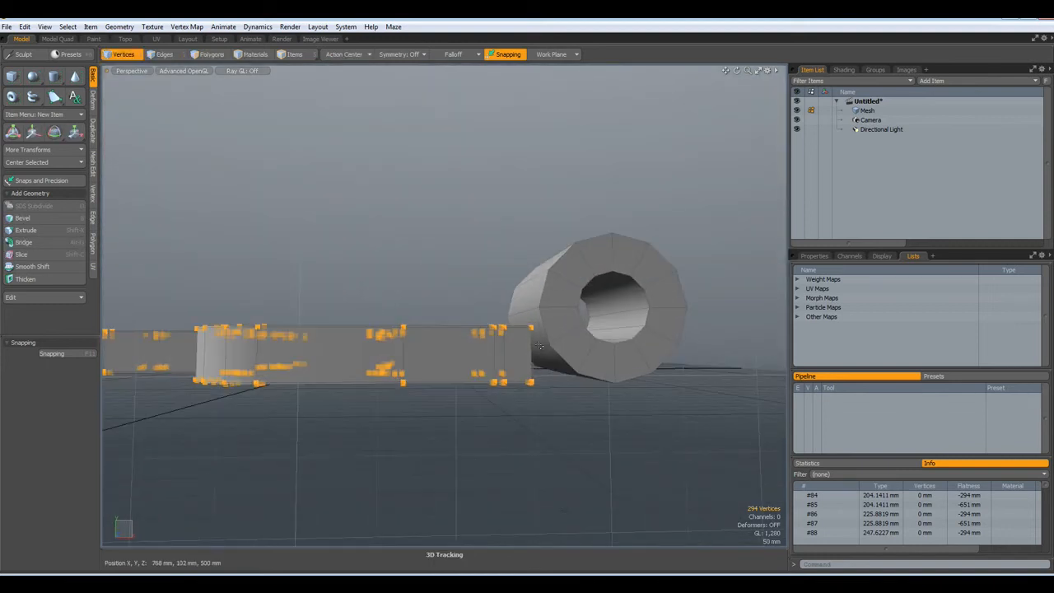
pyautogui.press('3')
pyautogui.click(540, 333)
pyautogui.keyDown('shift'); pyautogui.click(551, 363); pyautogui.keyUp('shift')
pyautogui.keyDown('alt'); pyautogui.moveTo(606, 415); pyautogui.dragTo(591, 360); pyautogui.keyUp('alt')
pyautogui.keyDown('shift'); pyautogui.click(591, 366); pyautogui.keyUp('shift')
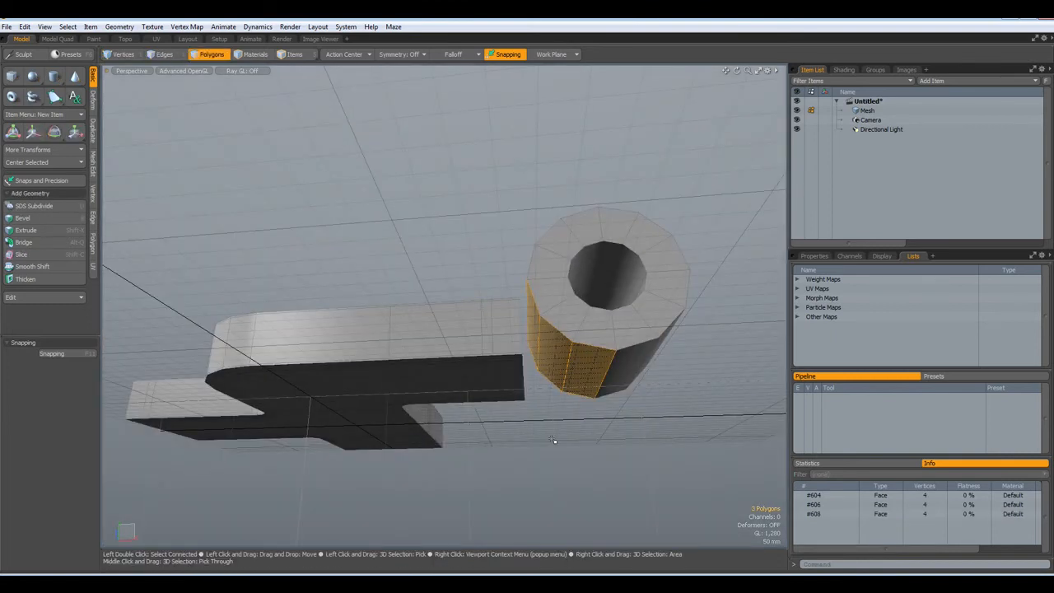
pyautogui.press('Delete')
# Hide the grid workplane and frame the ring and arm end in the top view
pyautogui.hotkey('ctrl', '3')
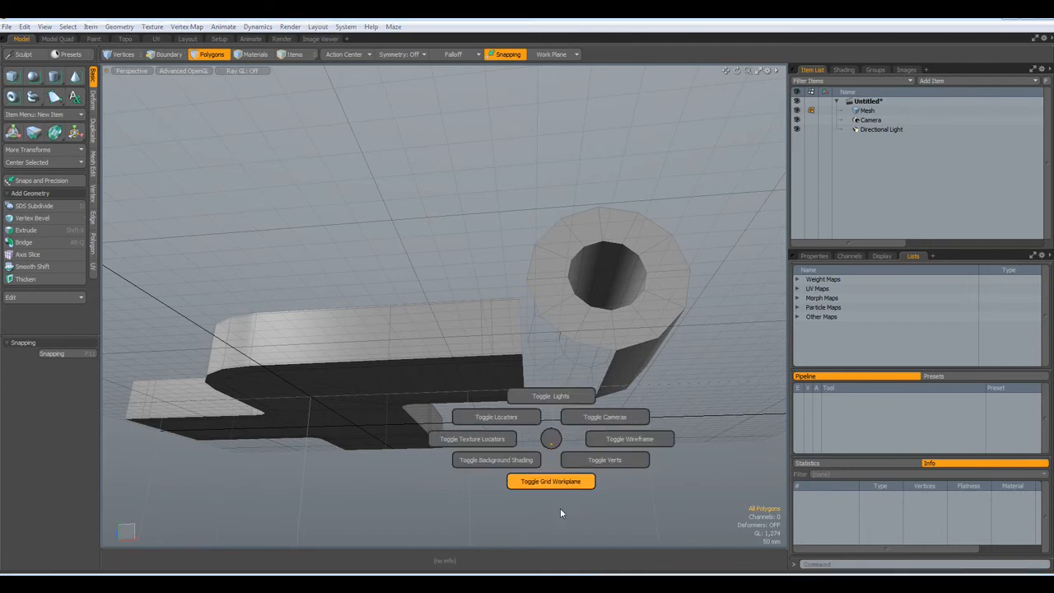
pyautogui.click(551, 485)
pyautogui.press('KP_1')
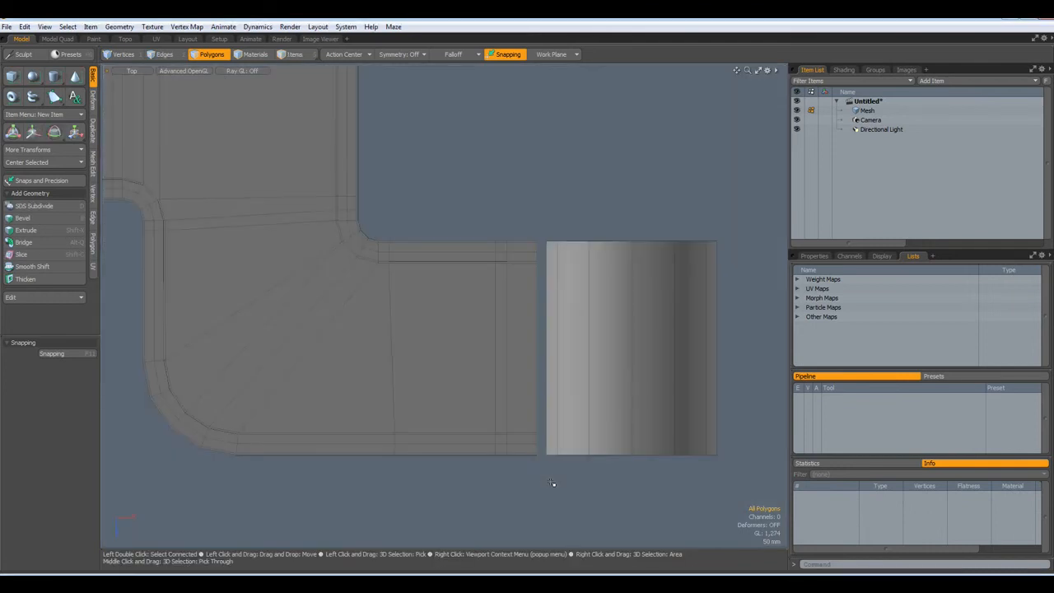
pyautogui.keyDown('alt'); pyautogui.moveTo(599, 336); pyautogui.dragTo(513, 352); pyautogui.keyUp('alt')
pyautogui.scroll(2, 459, 268)
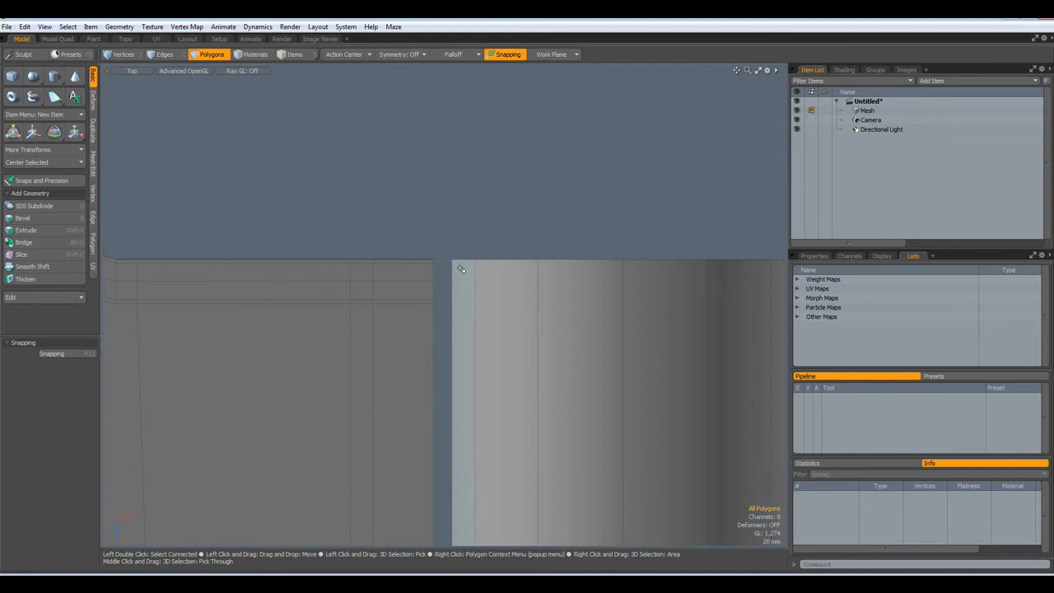
pyautogui.scroll(-1, 462, 273)
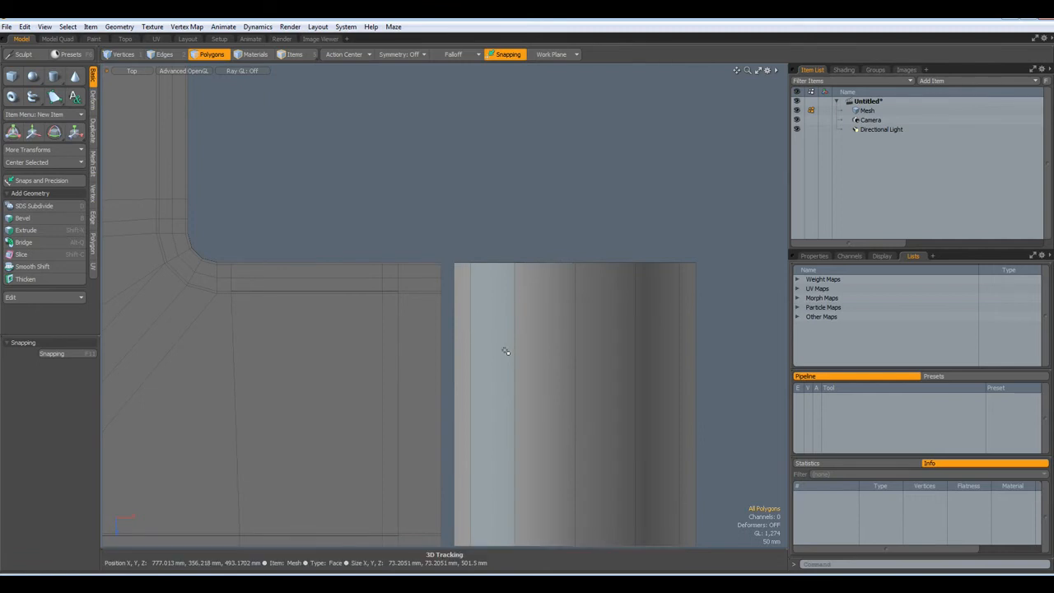
# Loop slice the ring's lengthwise edges with two symmetric slices at a position of 1 %
pyautogui.press('2')
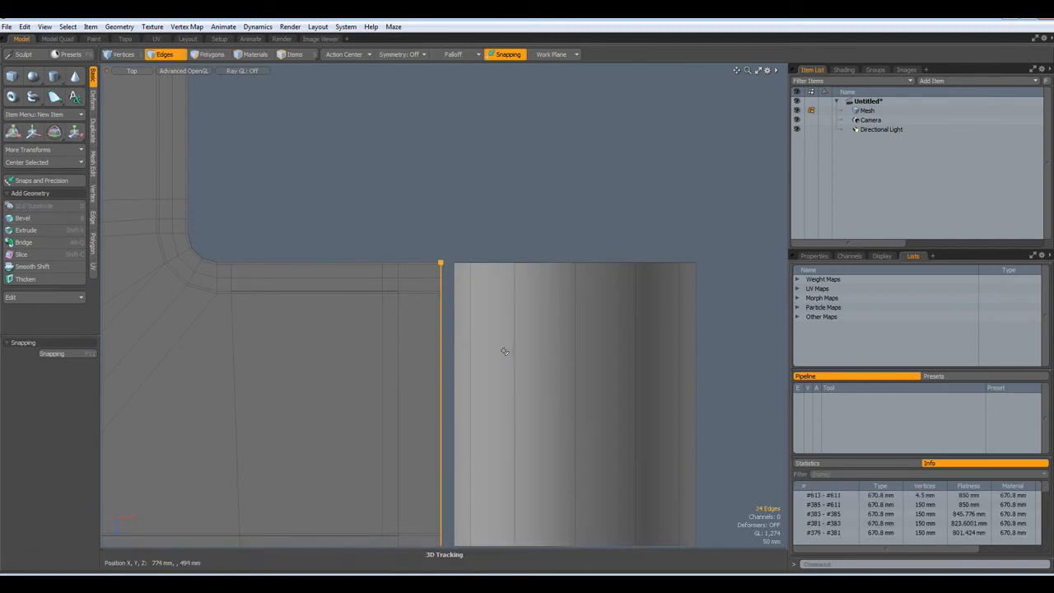
pyautogui.click(514, 321)
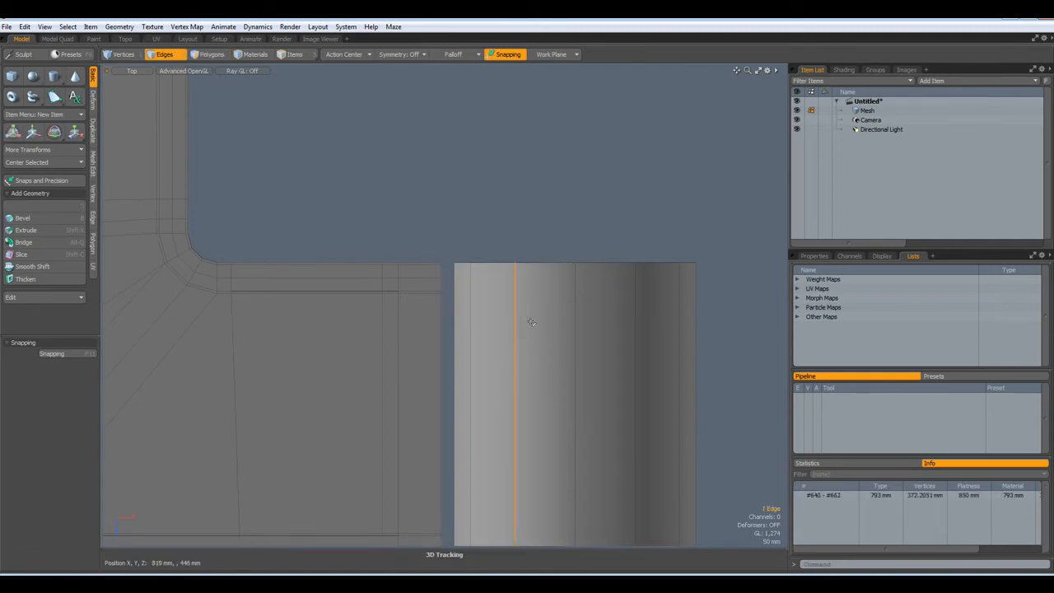
pyautogui.hotkey('alt', 'c')
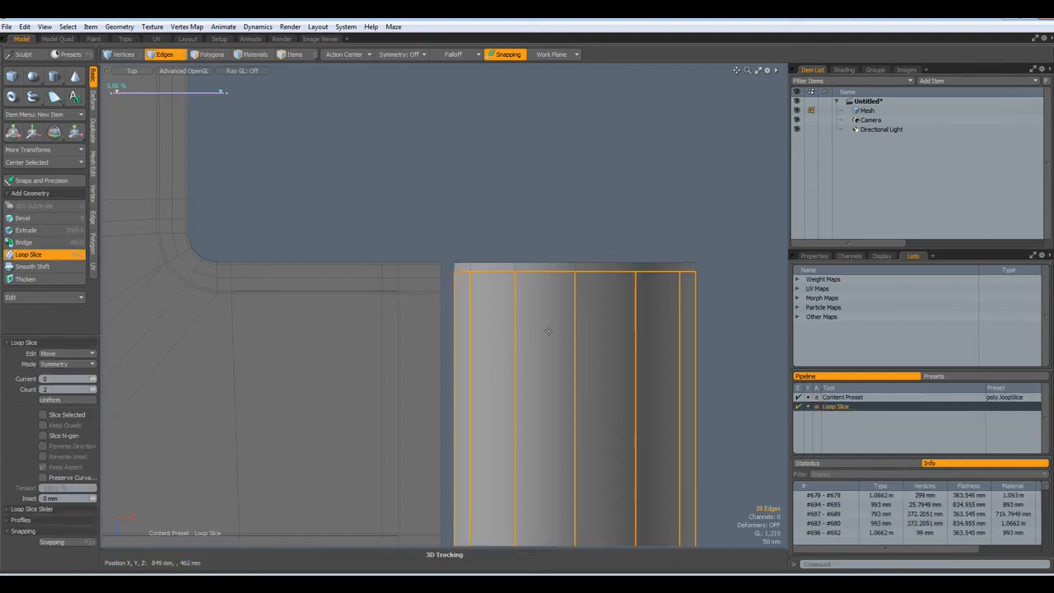
pyautogui.moveTo(117, 92); pyautogui.dragTo(116, 92)
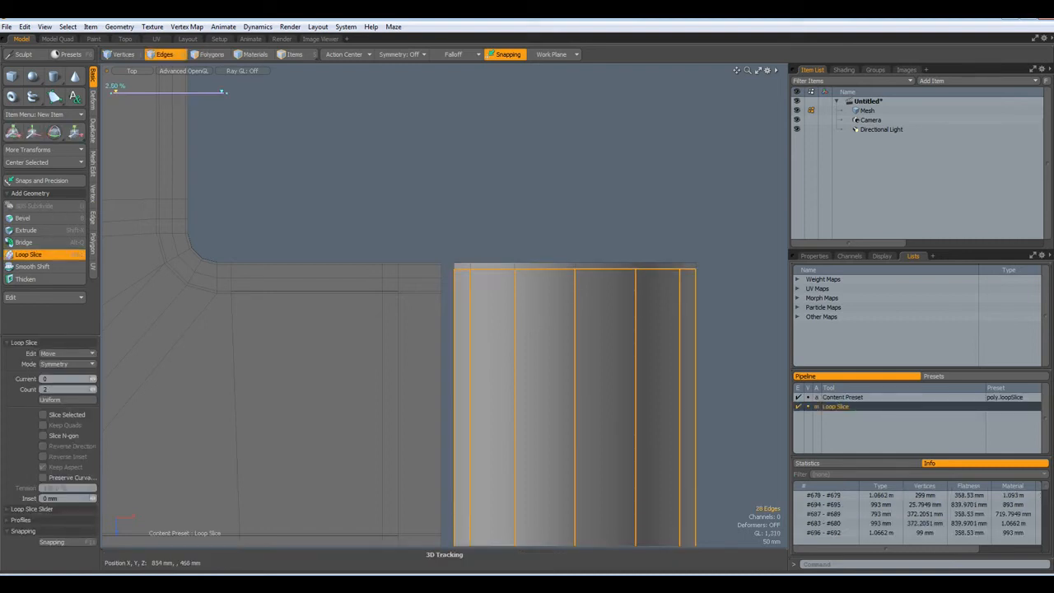
pyautogui.click(29, 510)
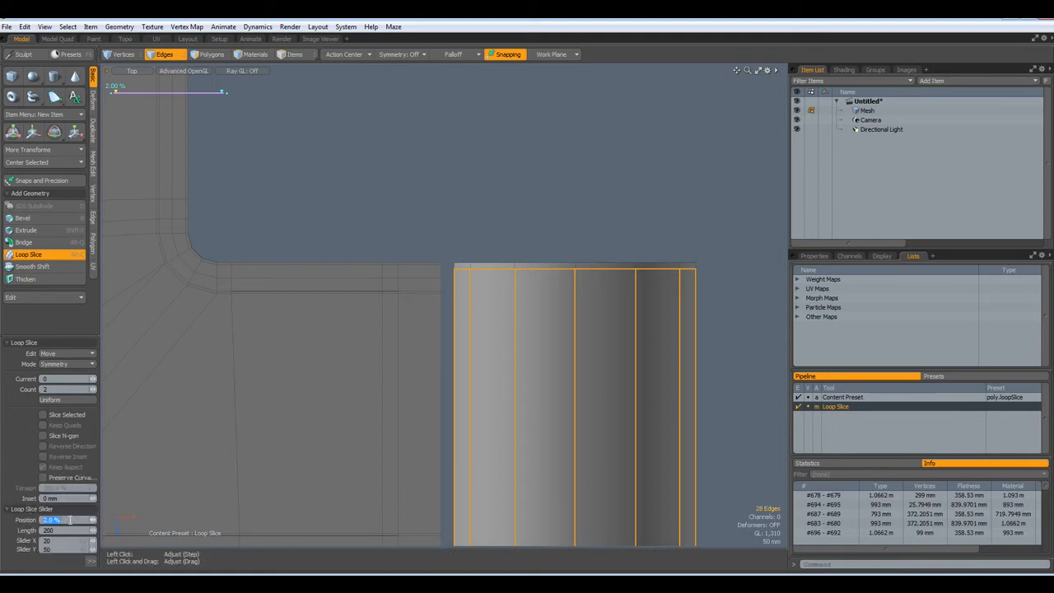
pyautogui.write('1')
pyautogui.press('Return')
pyautogui.press('space')
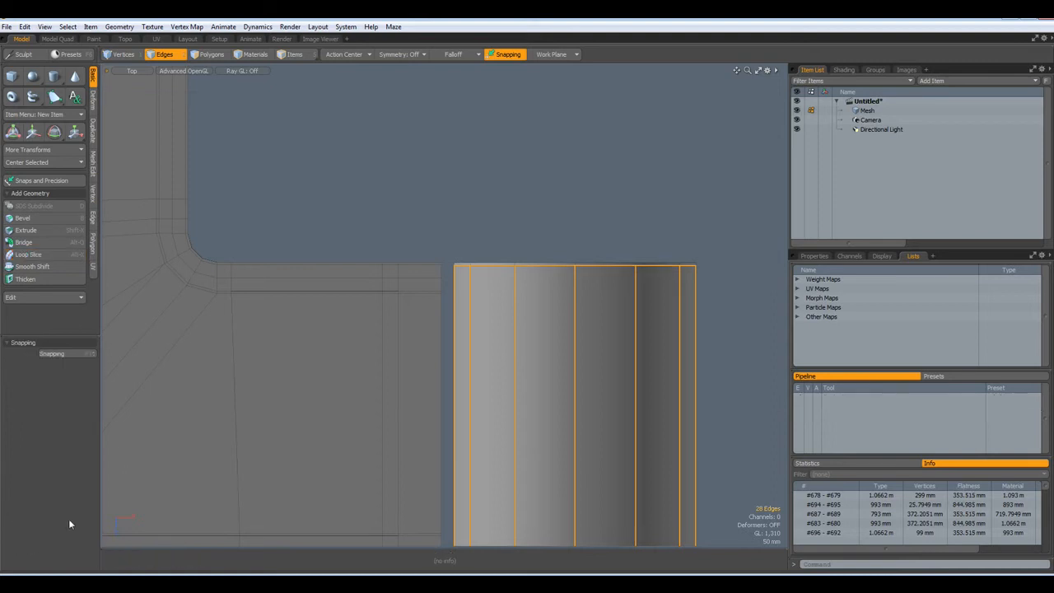
# Add an edge loop around the ring's outside at about Z 400 mm, in line with the arm's inner loop
pyautogui.scroll(2, 481, 202)
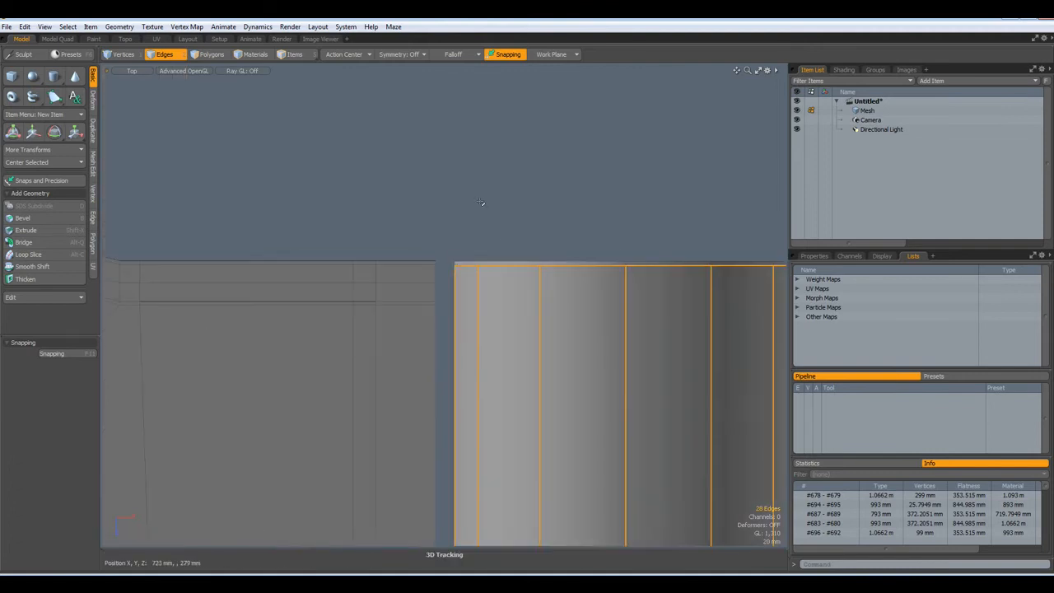
pyautogui.click(481, 203)
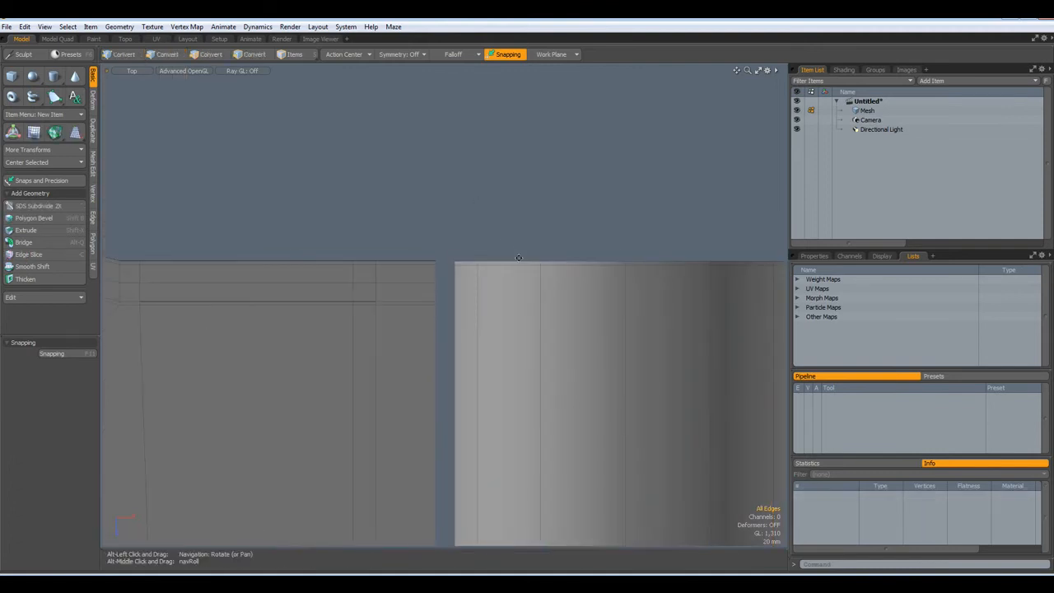
pyautogui.hotkey('alt', 'l')
pyautogui.click(479, 306)
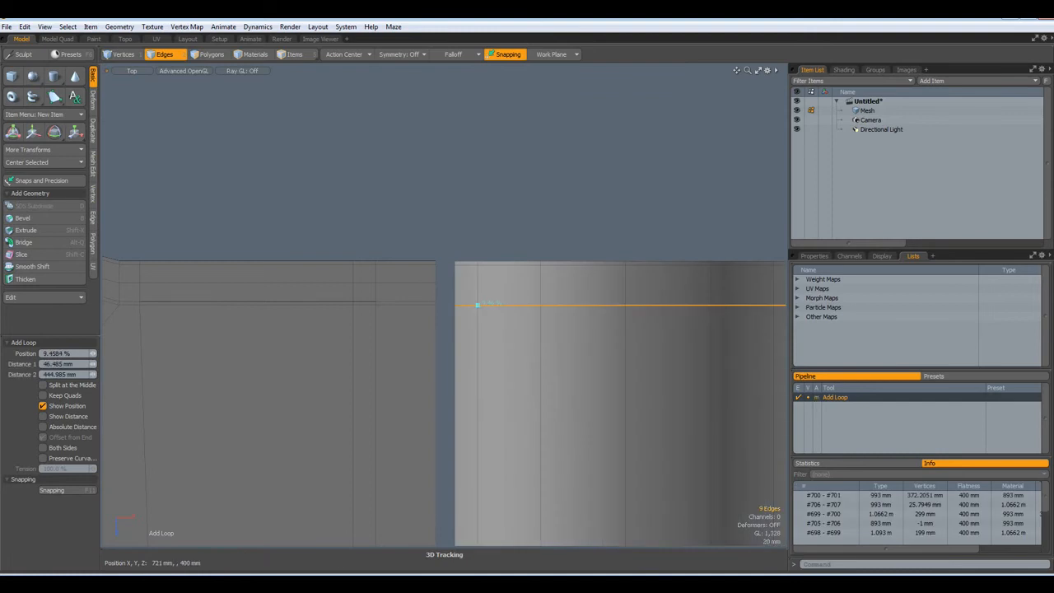
# Add three outer loops near the ring's lower end at about Z 797.5, 803.5 and 823 mm to match the arm's loops
pyautogui.scroll(-3, 481, 315)
pyautogui.scroll(4, 486, 452)
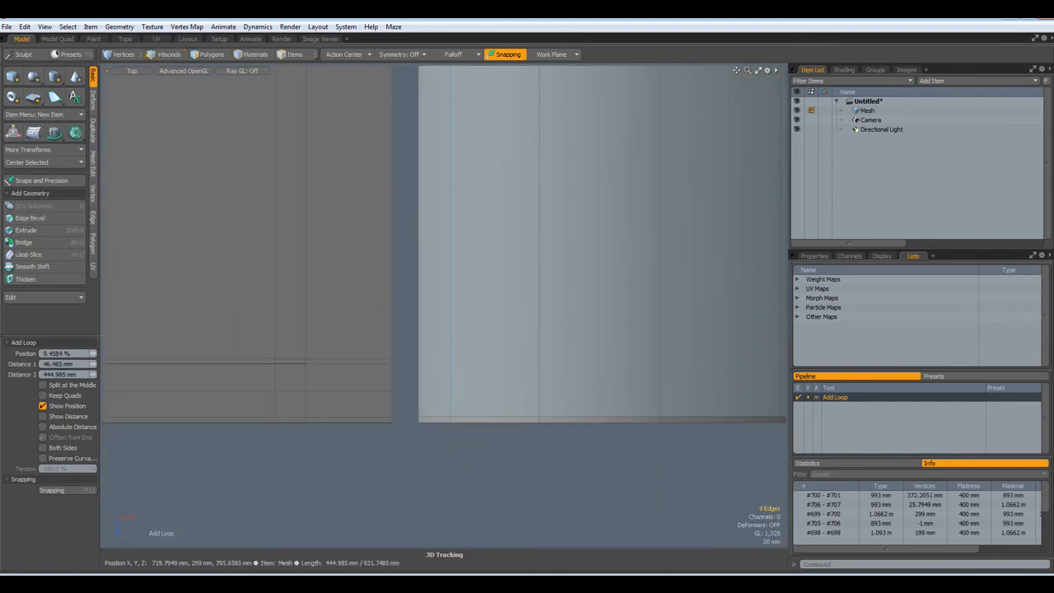
pyautogui.click(449, 359)
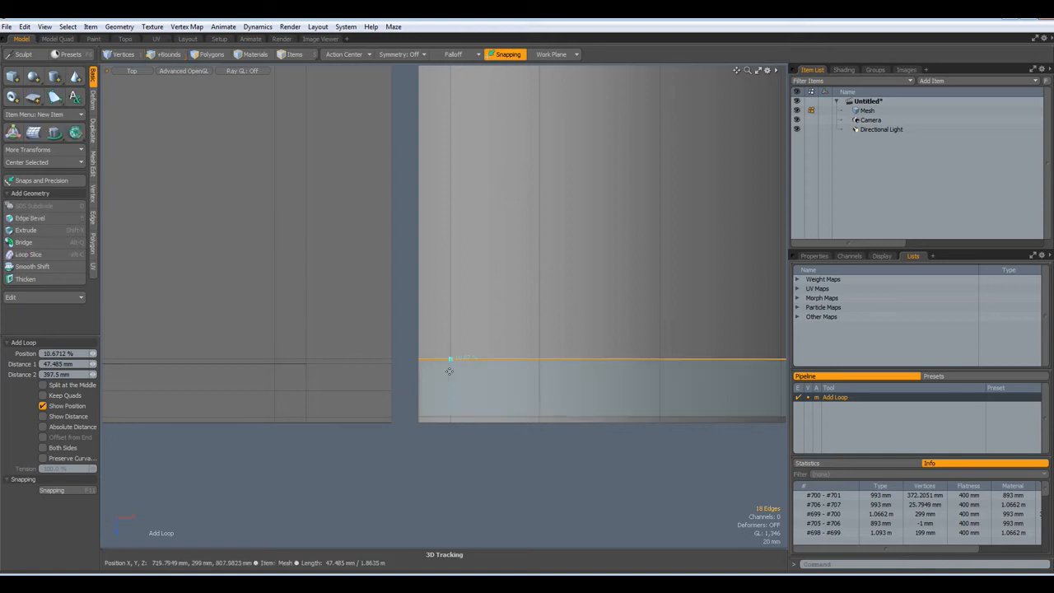
pyautogui.moveTo(450, 371); pyautogui.dragTo(450, 366)
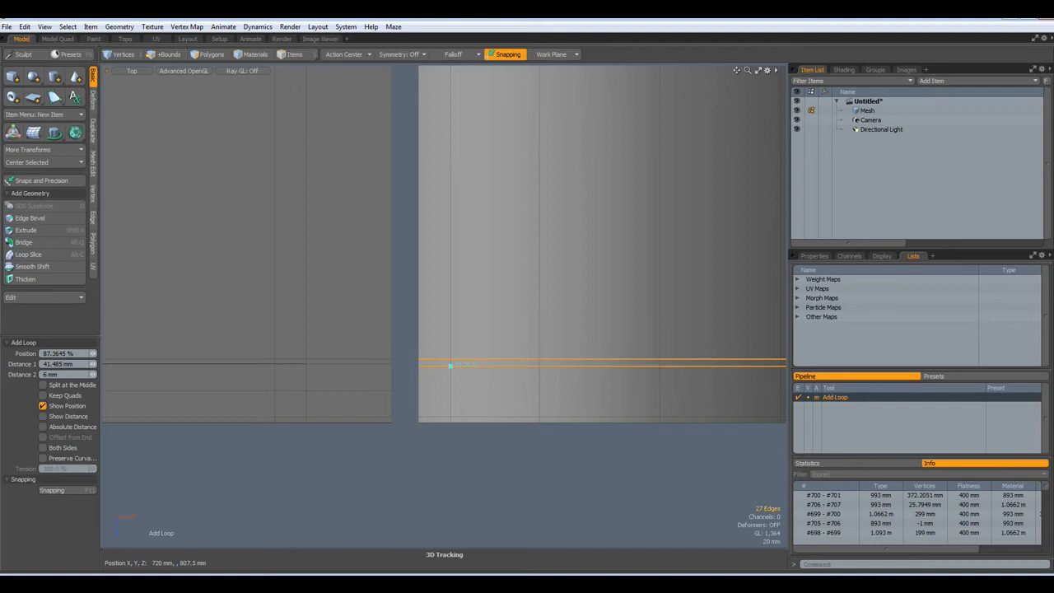
pyautogui.click(450, 393)
pyautogui.moveTo(451, 393); pyautogui.dragTo(450, 390)
pyautogui.scroll(-3, 577, 264)
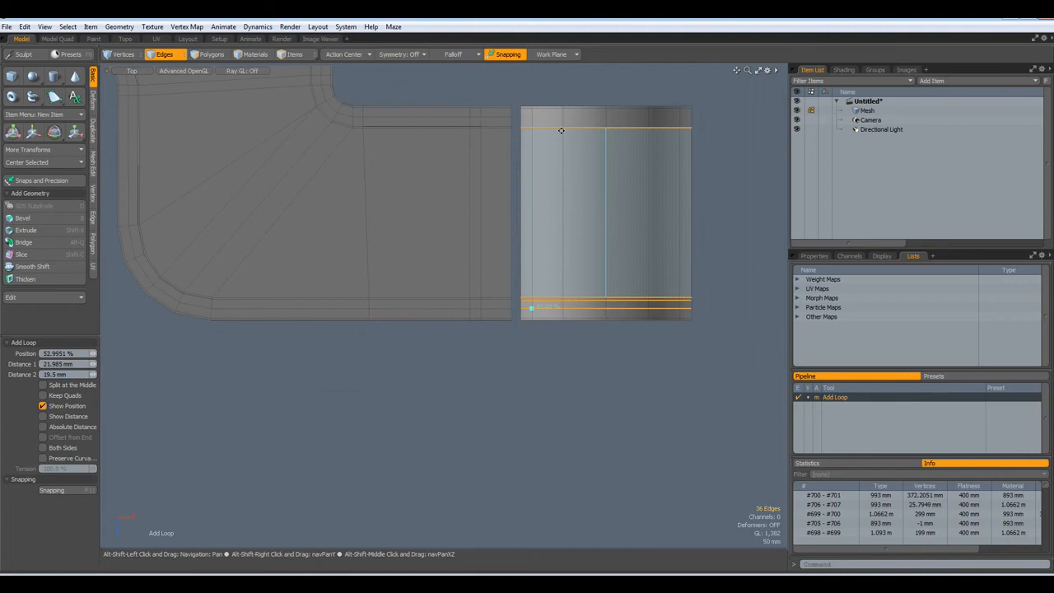
# Add two more outer loops near the ring's upper end, one about 3.5 mm outside the Z 400 mm loop and one matching the arm's next loop
pyautogui.keyDown('alt'); pyautogui.keyDown('shift'); pyautogui.moveTo(561, 130); pyautogui.dragTo(471, 395); pyautogui.keyUp('shift'); pyautogui.keyUp('alt')
pyautogui.scroll(5, 461, 395)
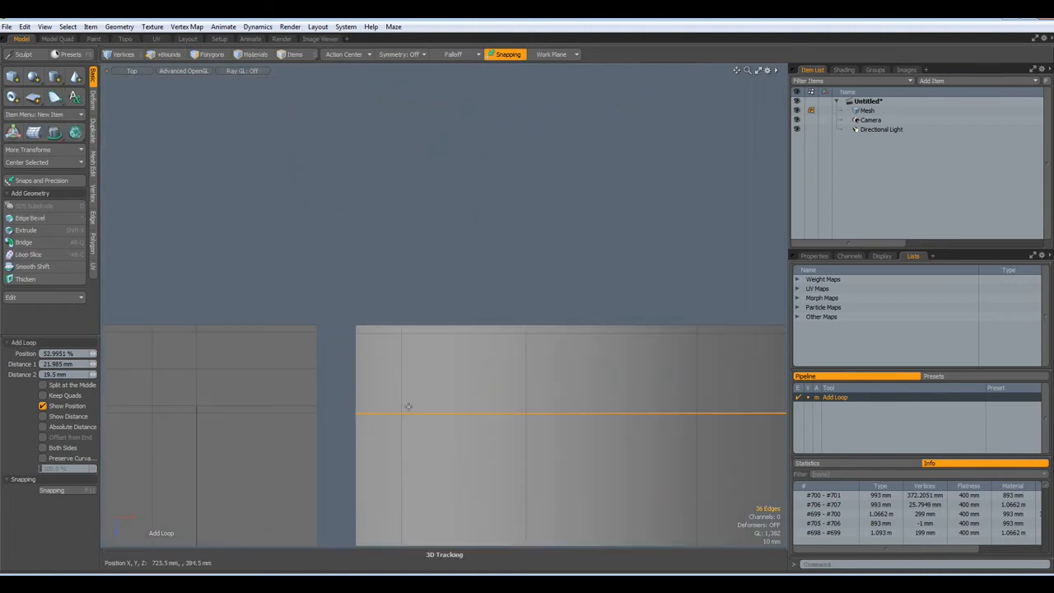
pyautogui.click(401, 407)
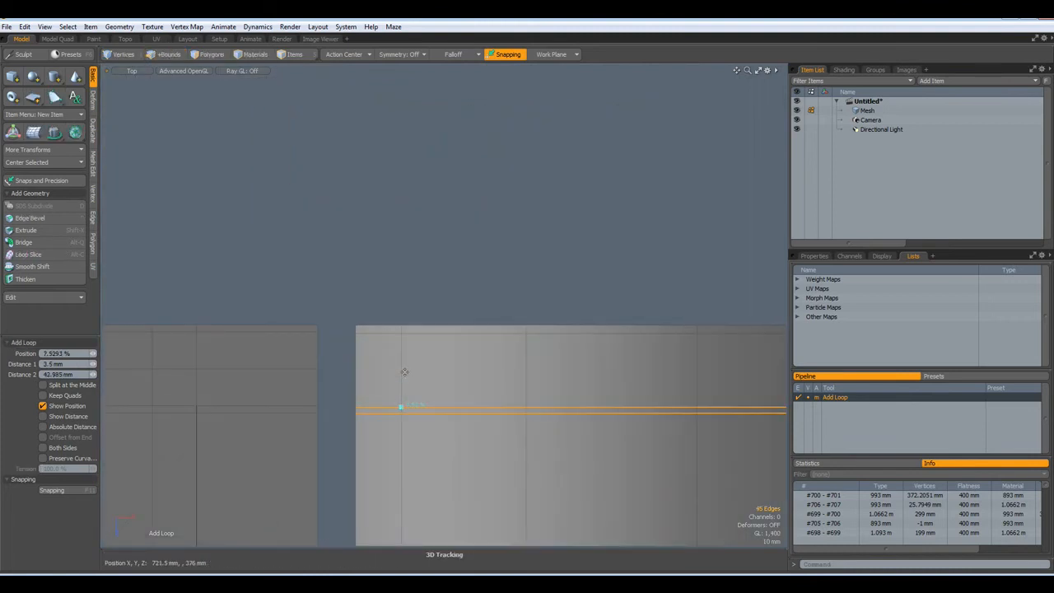
pyautogui.click(403, 371)
pyautogui.scroll(-5, 486, 223)
pyautogui.press('space')
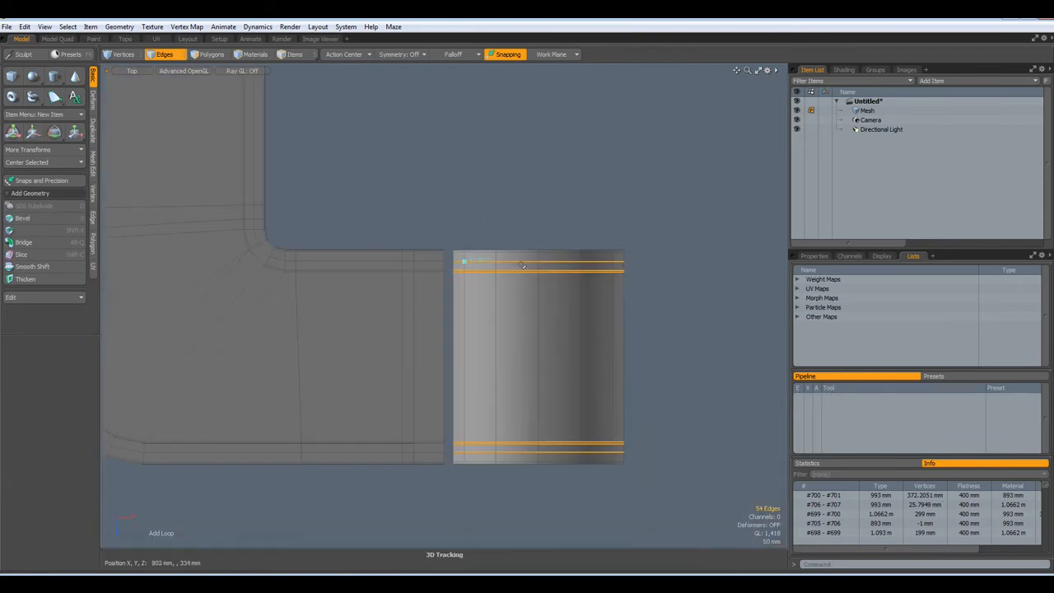
# Bridge the boundary edges of the ring's opening to the boundary edges of the arm's open end
pyautogui.hotkey('ctrl', 'space')
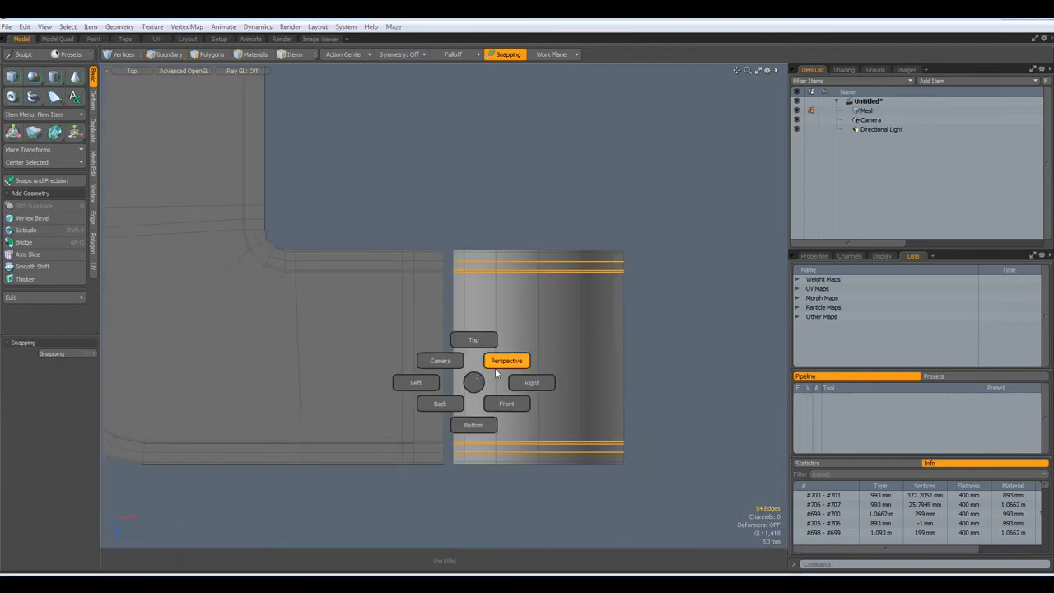
pyautogui.click(506, 365)
pyautogui.keyDown('alt'); pyautogui.moveTo(487, 404); pyautogui.dragTo(480, 372); pyautogui.keyUp('alt')
pyautogui.doubleClick(540, 435)
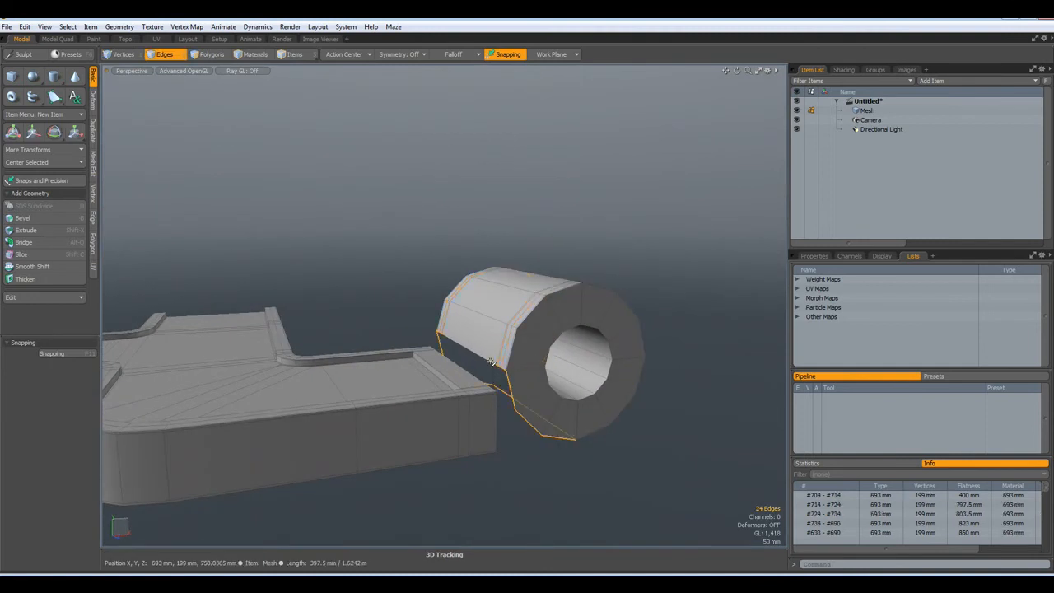
pyautogui.keyDown('alt'); pyautogui.moveTo(561, 486); pyautogui.dragTo(456, 463); pyautogui.keyUp('alt')
pyautogui.keyDown('shift'); pyautogui.doubleClick(428, 435); pyautogui.keyUp('shift')
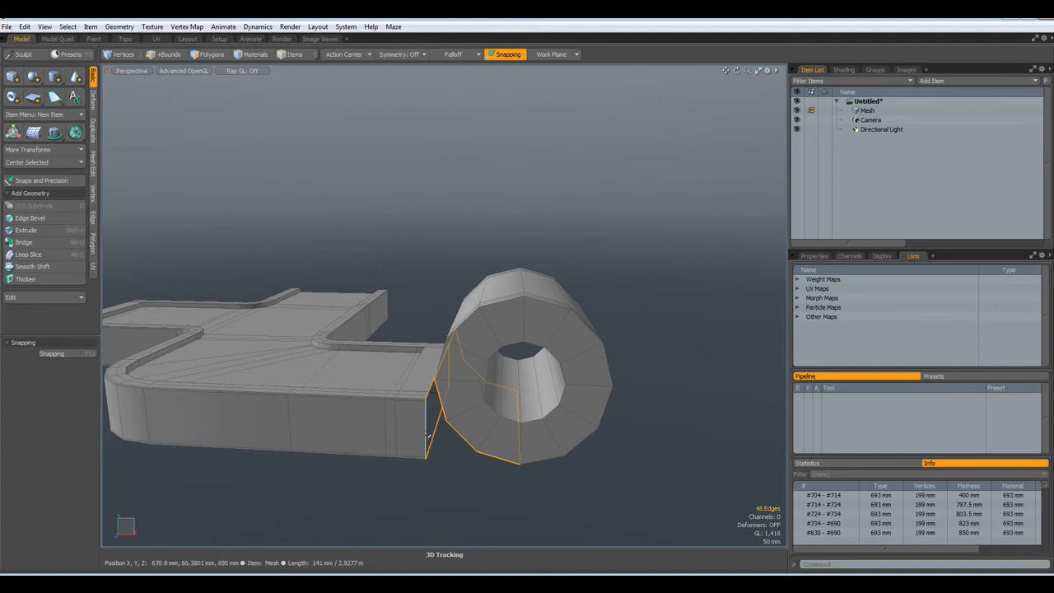
pyautogui.hotkey('alt', 'q')
pyautogui.click(517, 516)
pyautogui.press('space')
# Preview the bridged arm and ring with subdivision smoothing and switch back to the faceted mesh
pyautogui.keyDown('alt'); pyautogui.moveTo(491, 518); pyautogui.dragTo(511, 496); pyautogui.keyUp('alt')
pyautogui.press('3')
pyautogui.keyDown('alt'); pyautogui.moveTo(579, 495); pyautogui.dragTo(509, 480); pyautogui.keyUp('alt')
pyautogui.press('Tab')
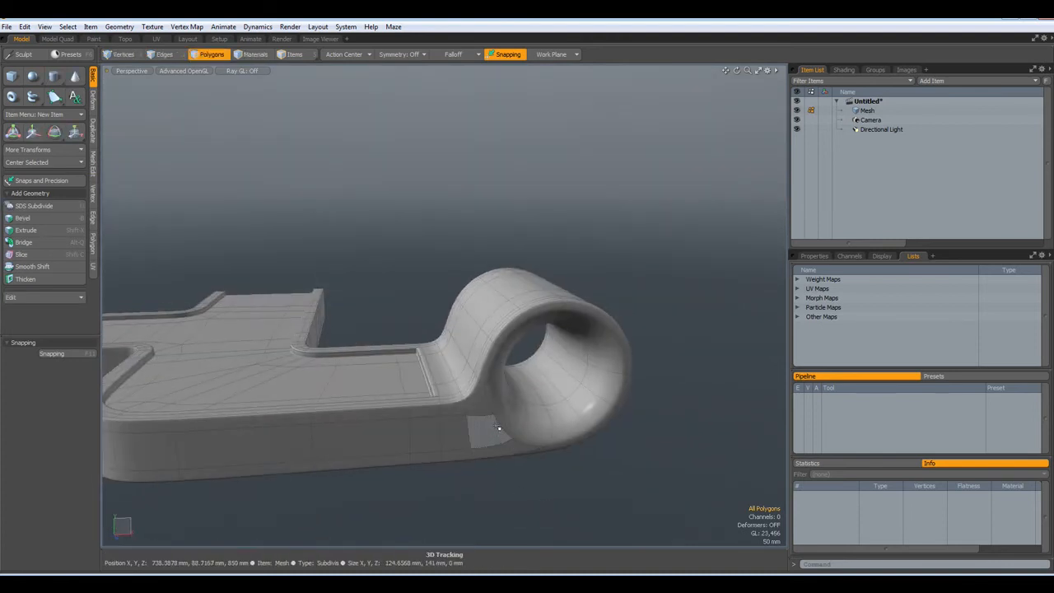
pyautogui.press('Tab')
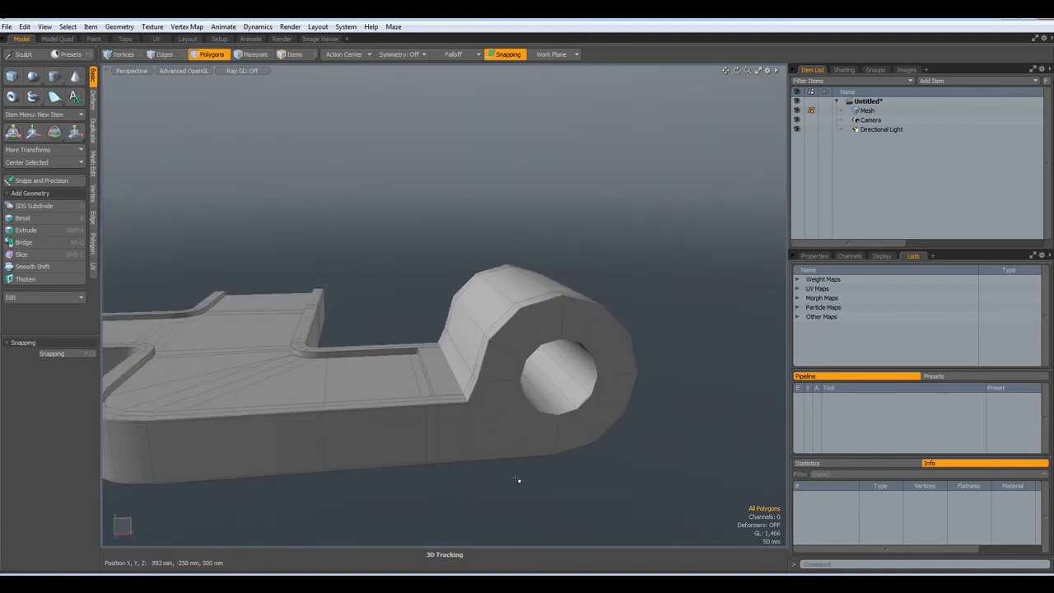
# Loop slice the radial edges of the ring's front end face with two symmetric slices at 6 %
pyautogui.press('2')
pyautogui.click(512, 359)
pyautogui.hotkey('alt', 'c')
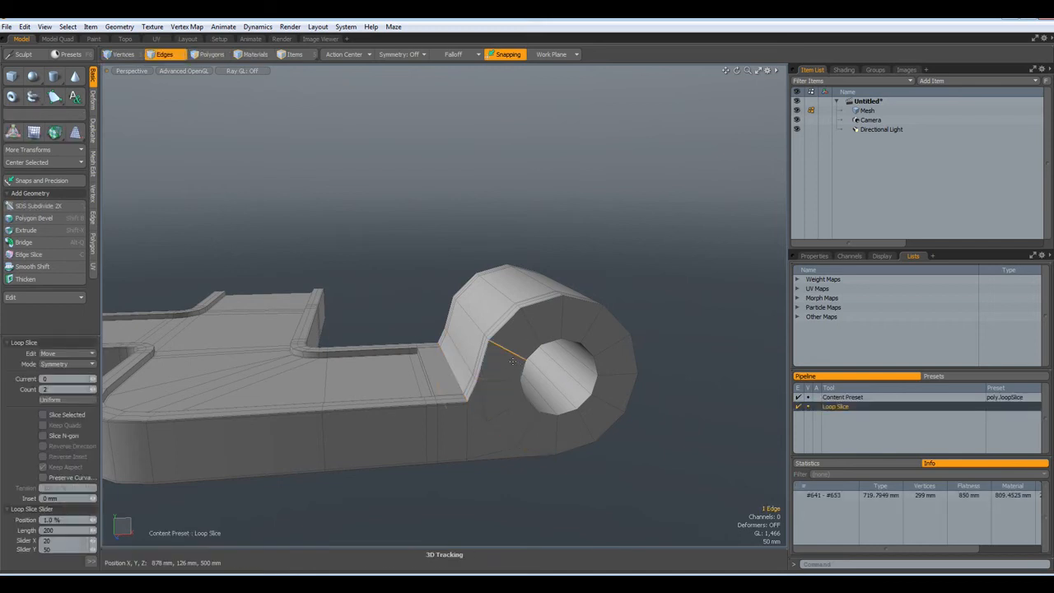
pyautogui.moveTo(513, 359); pyautogui.dragTo(518, 359)
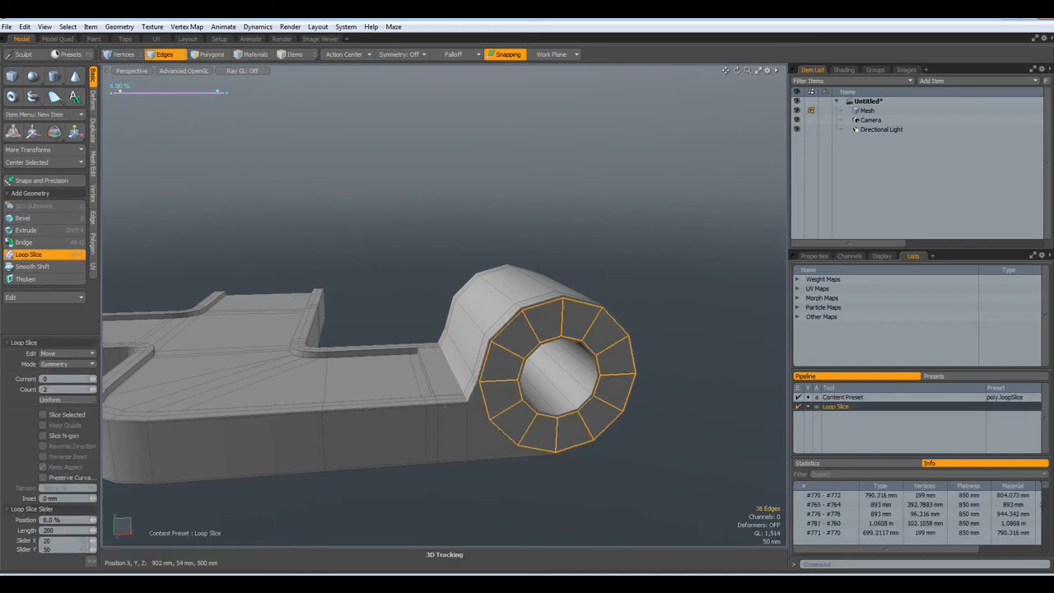
pyautogui.keyDown('alt'); pyautogui.moveTo(379, 261); pyautogui.dragTo(700, 238); pyautogui.keyUp('alt')
pyautogui.press('space')
# Loop slice the radial edges of the ring's rear end face with two symmetric slices at 6 %
pyautogui.click(364, 395)
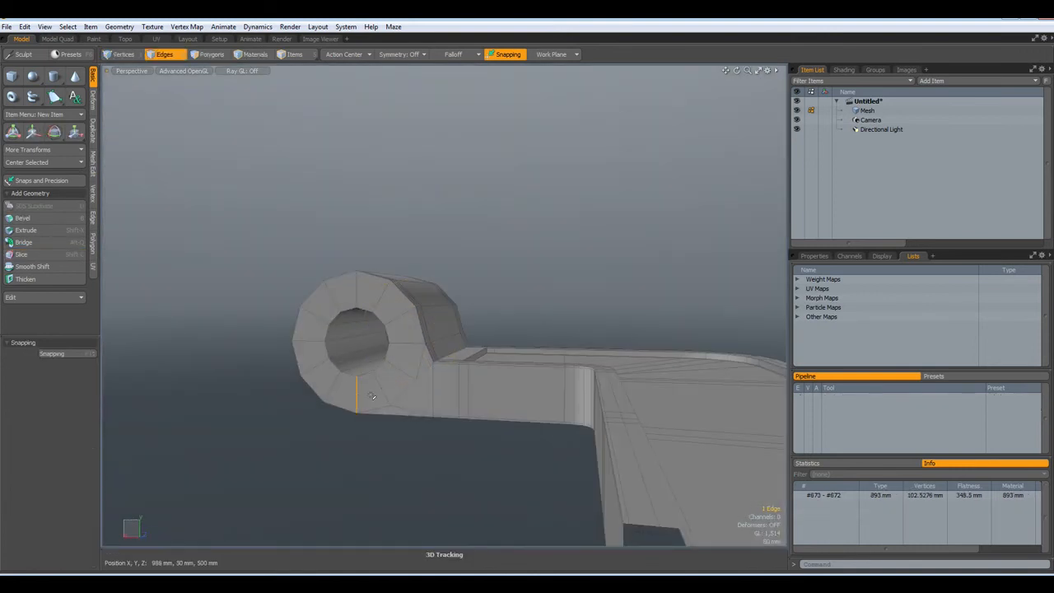
pyautogui.hotkey('alt', 'c')
pyautogui.click(367, 394)
pyautogui.press('space')
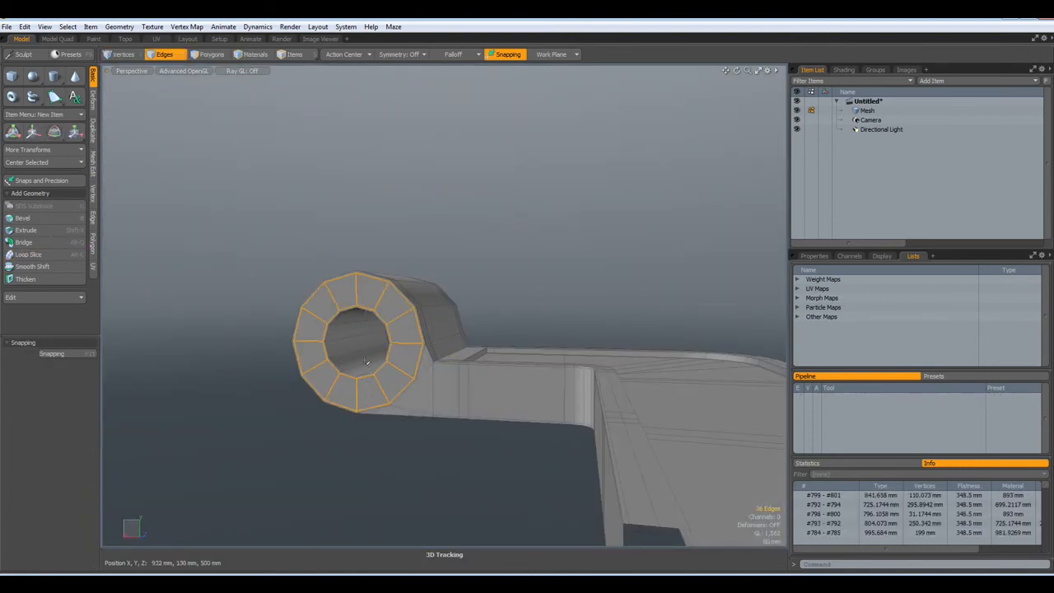
# Loop slice the lengthwise edges inside the ring's hole with two symmetric slices at 0.5 %
pyautogui.click(367, 359)
pyautogui.hotkey('alt', 'c')
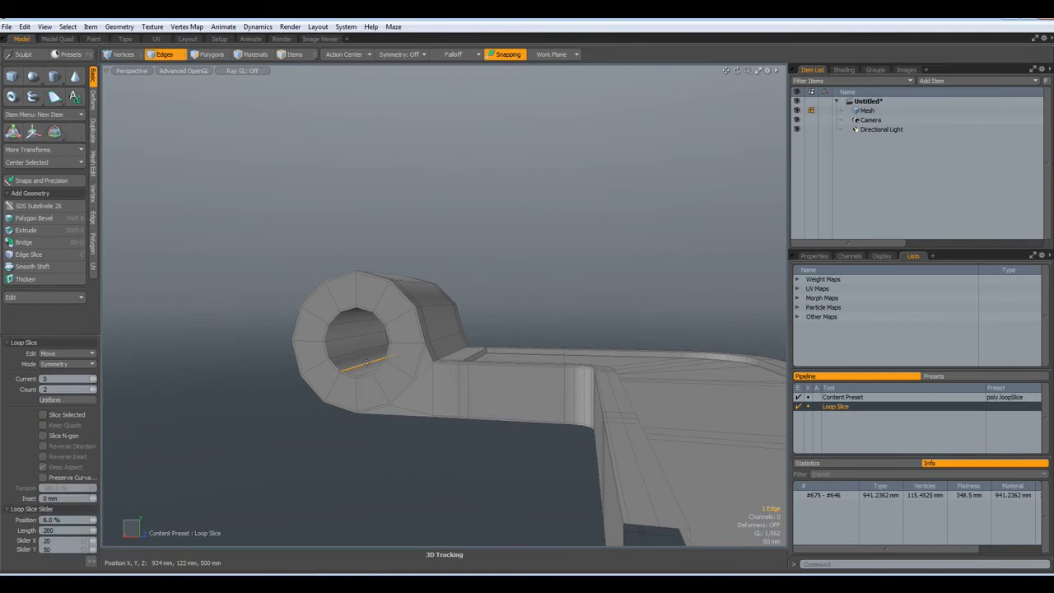
pyautogui.click(356, 348)
pyautogui.scroll(6, 356, 347)
pyautogui.moveTo(356, 347); pyautogui.dragTo(348, 348)
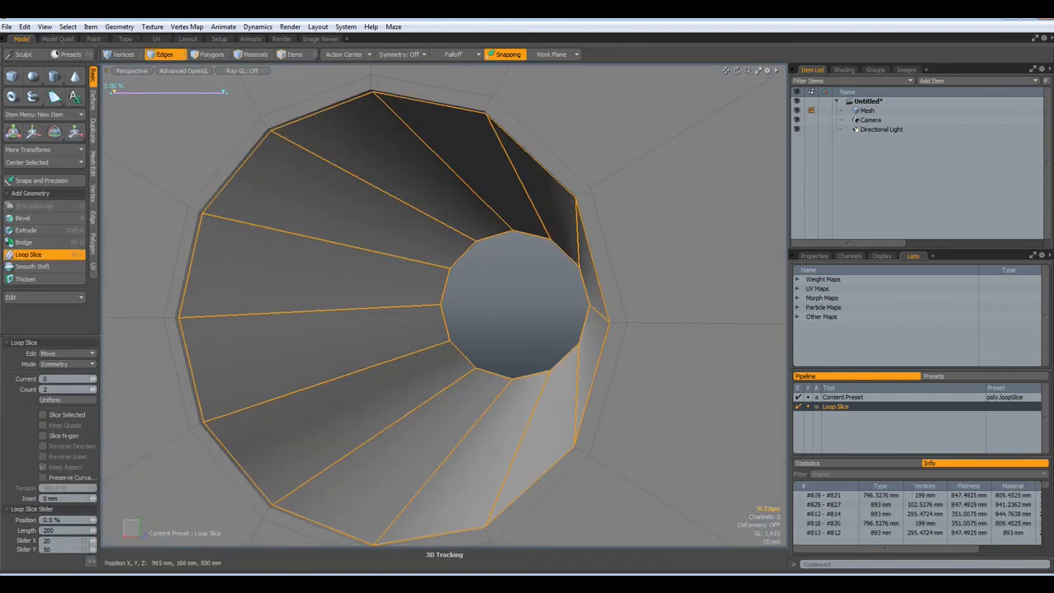
pyautogui.press('space')
pyautogui.click(490, 325)
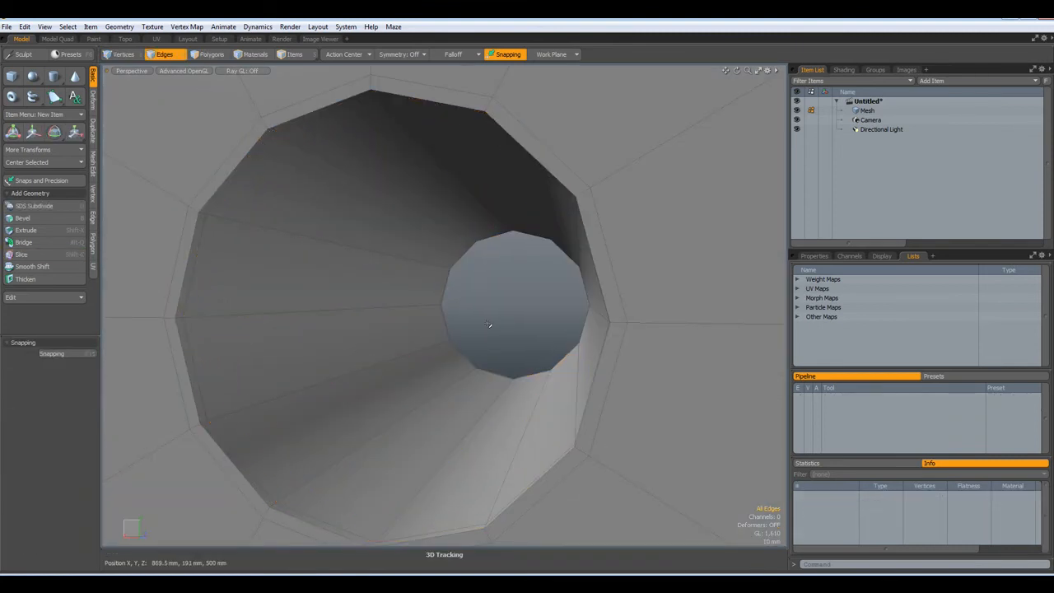
# Preview the ring's sliced hole with subdivision smoothing from the opposite side and return to the faceted mesh
pyautogui.scroll(-6, 489, 324)
pyautogui.press('Tab')
pyautogui.keyDown('alt'); pyautogui.moveTo(553, 433); pyautogui.dragTo(266, 447); pyautogui.keyUp('alt')
pyautogui.press('Tab')
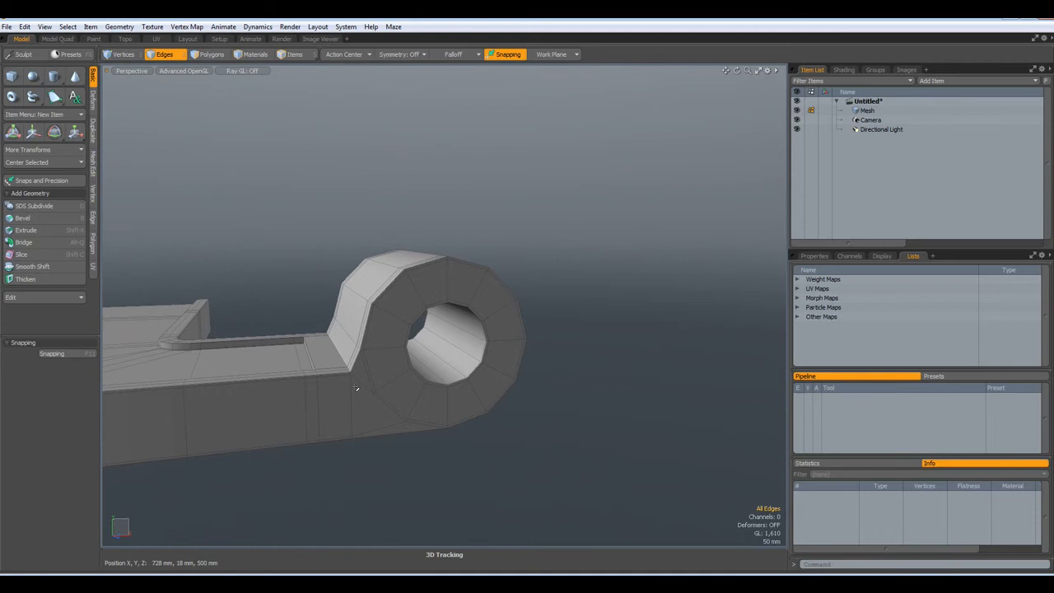
# Copy the ring polygons together with the transition up to the arm's joint into a new mesh item
pyautogui.keyDown('alt'); pyautogui.keyDown('shift'); pyautogui.moveTo(381, 432); pyautogui.dragTo(494, 429); pyautogui.keyUp('shift'); pyautogui.keyUp('alt')
pyautogui.press('2')
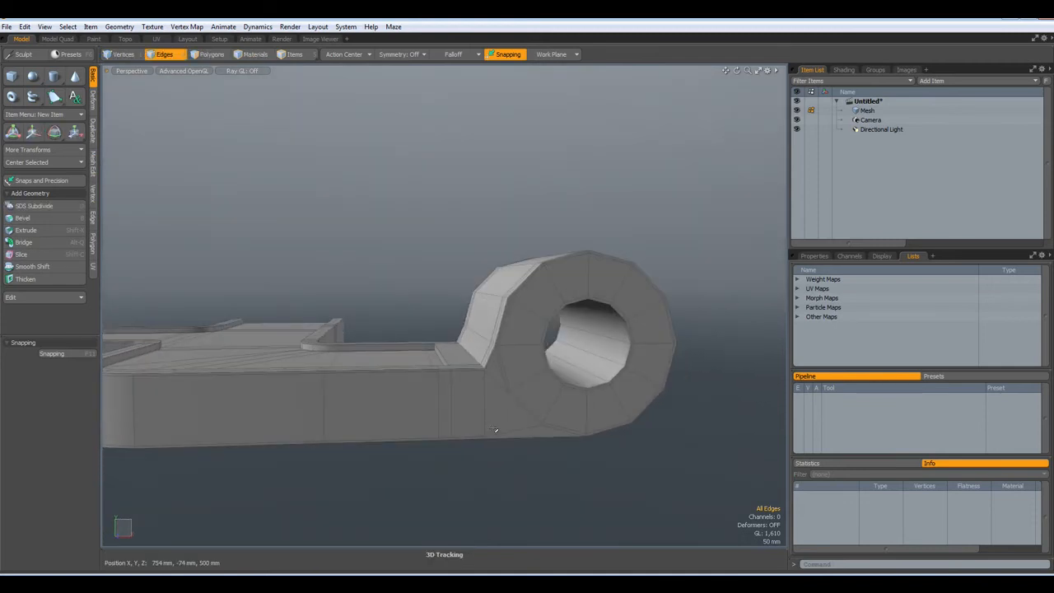
pyautogui.press('KP_2')
pyautogui.press('KP_3')
pyautogui.press('KP_2')
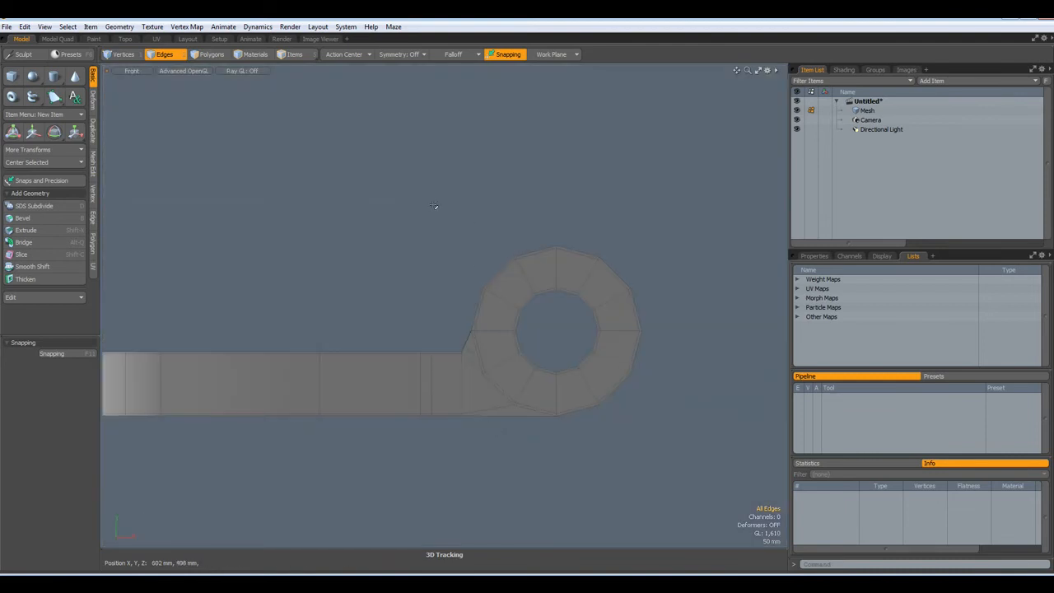
pyautogui.press('3')
pyautogui.moveTo(441, 201); pyautogui.dragTo(696, 510, button='right')
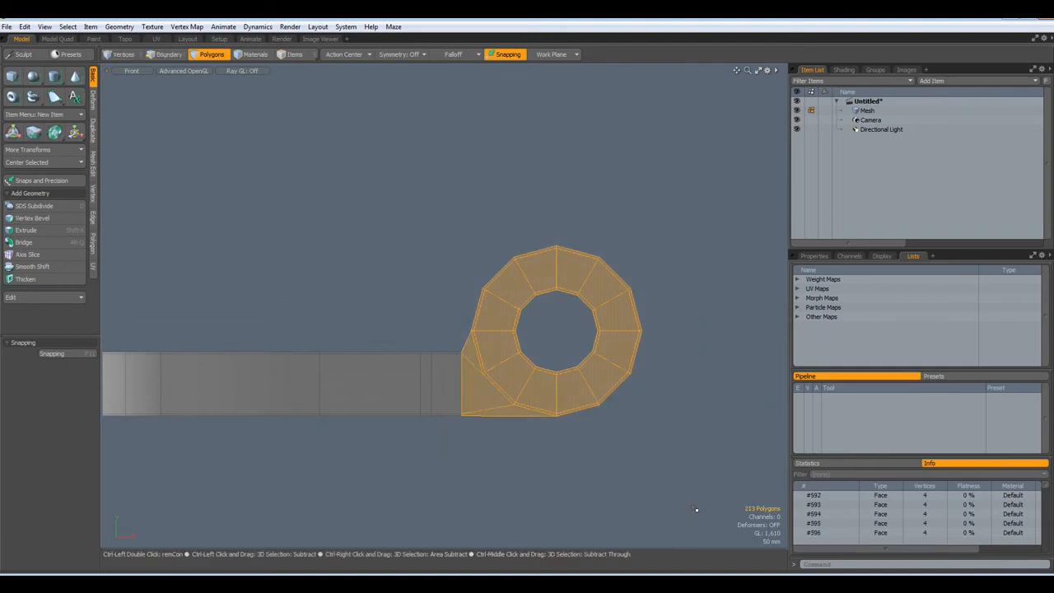
pyautogui.hotkey('ctrl', 'c')
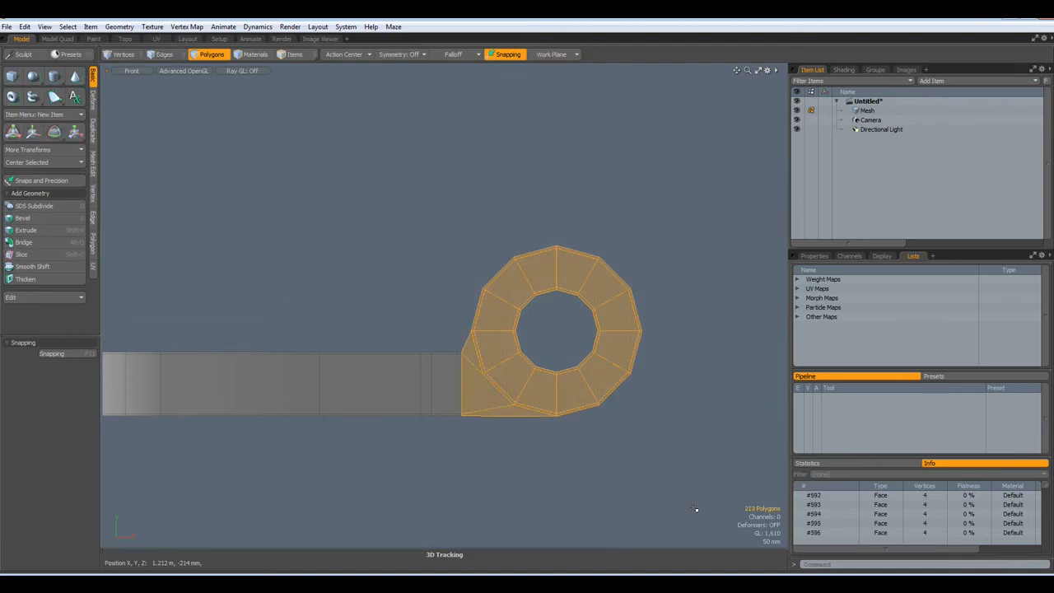
pyautogui.press('n')
pyautogui.hotkey('ctrl', 'v')
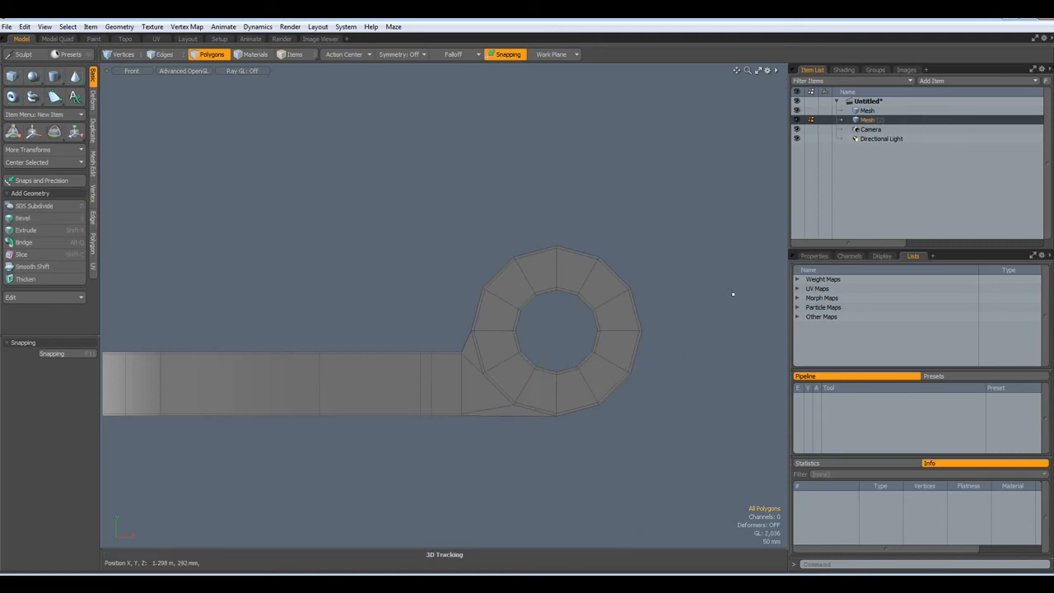
# Move the copied ring section in the second mesh item -1.5 m along X
pyautogui.click(857, 112)
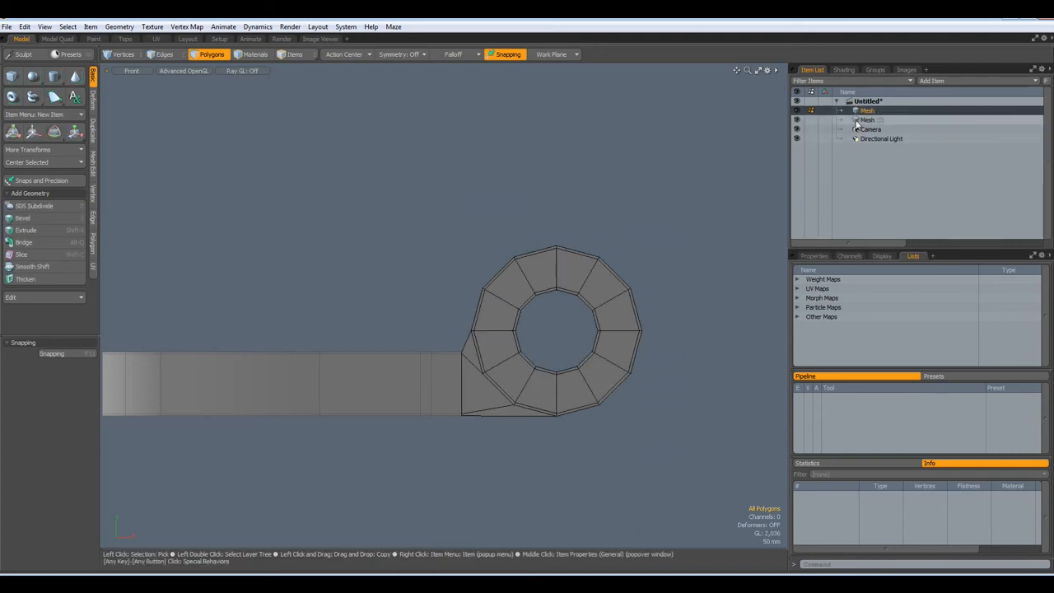
pyautogui.click(857, 122)
pyautogui.scroll(-5, 674, 334)
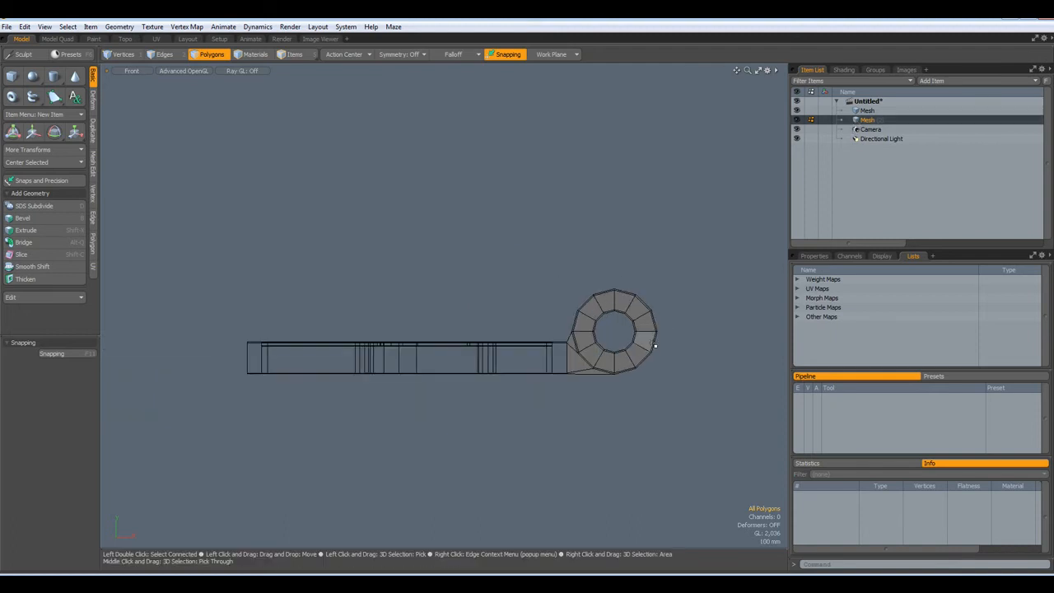
pyautogui.press('w')
pyautogui.moveTo(671, 333); pyautogui.dragTo(352, 331)
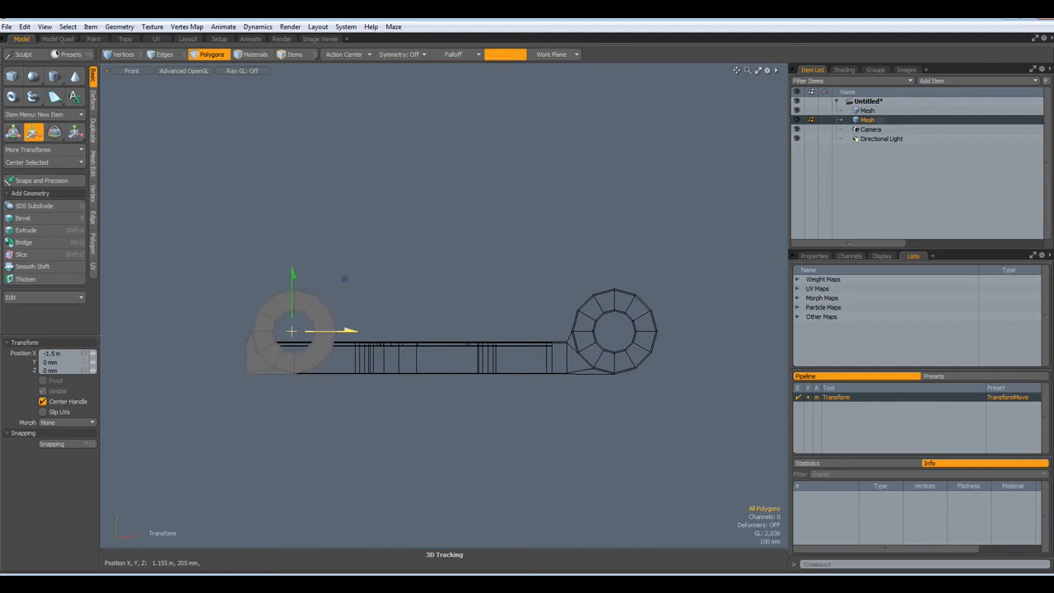
# Rotate the copied ring section half a turn in the front view so its flat joint faces the block
pyautogui.press('e')
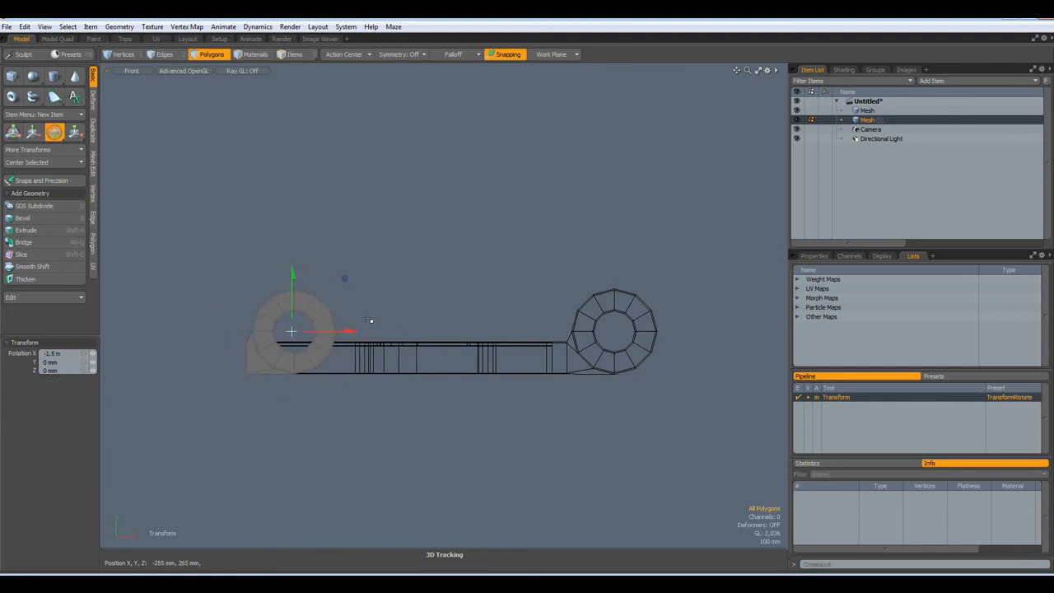
pyautogui.moveTo(351, 307); pyautogui.dragTo(209, 378)
pyautogui.press('space')
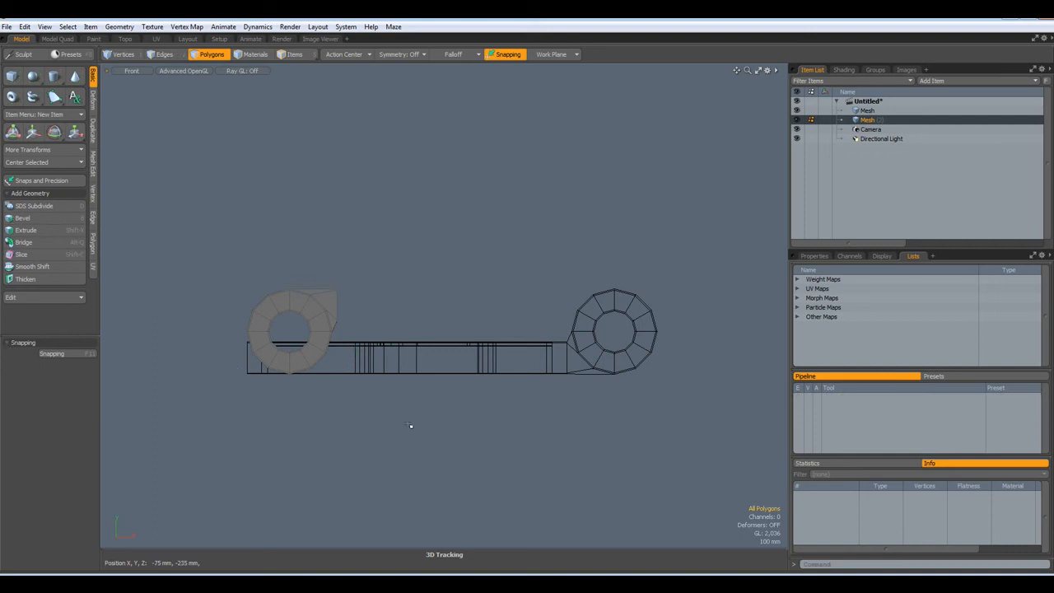
# Move the rotated ring section against the left arm's end in the front view, aligning its flat joint with the arm's height
pyautogui.keyDown('alt'); pyautogui.keyDown('shift'); pyautogui.moveTo(346, 393); pyautogui.dragTo(460, 397); pyautogui.keyUp('shift'); pyautogui.keyUp('alt')
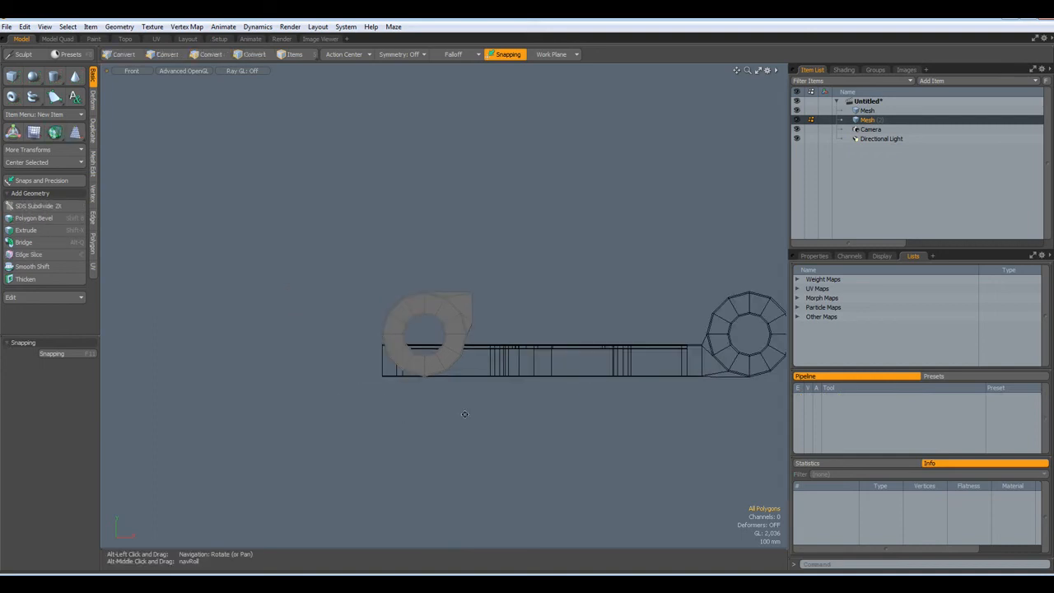
pyautogui.press('w')
pyautogui.moveTo(481, 284); pyautogui.dragTo(386, 335)
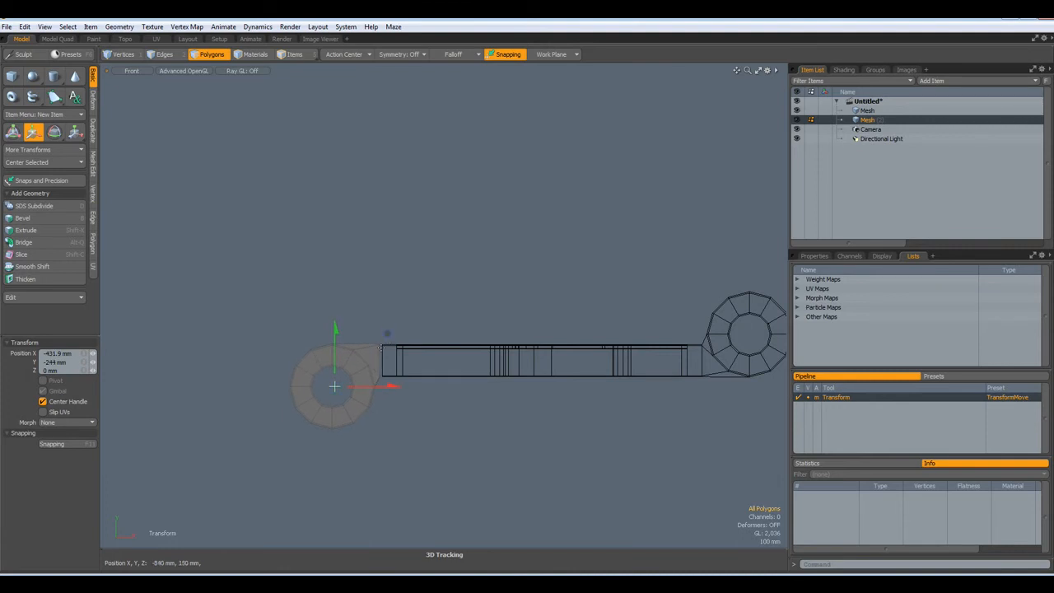
pyautogui.scroll(5, 387, 348)
pyautogui.scroll(-2, 345, 399)
pyautogui.keyDown('alt'); pyautogui.keyDown('shift'); pyautogui.moveTo(376, 397); pyautogui.dragTo(489, 334); pyautogui.keyUp('shift'); pyautogui.keyUp('alt')
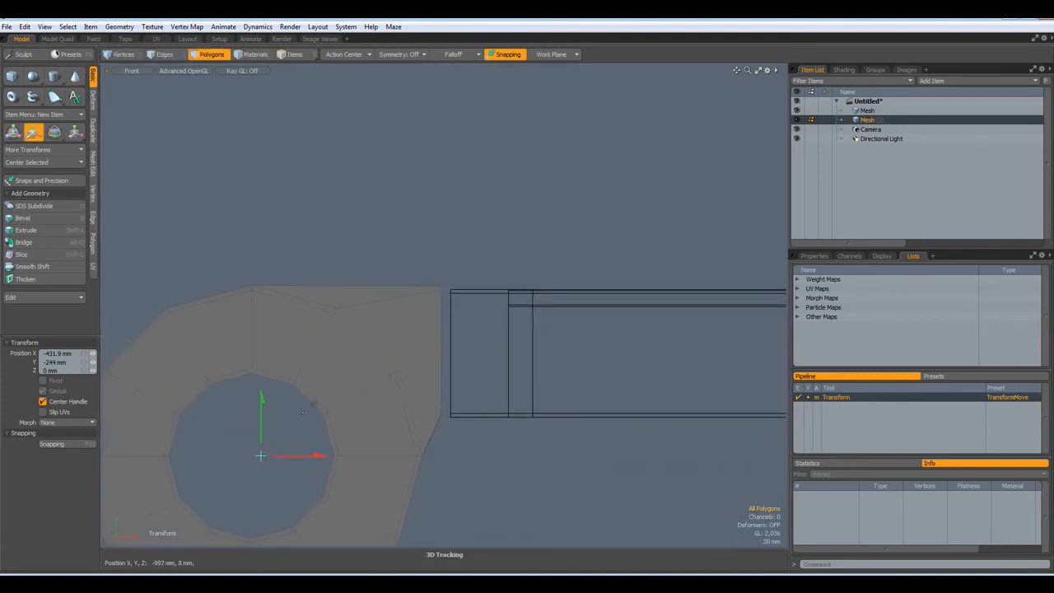
pyautogui.moveTo(300, 414); pyautogui.dragTo(357, 361)
pyautogui.moveTo(306, 415); pyautogui.dragTo(308, 417)
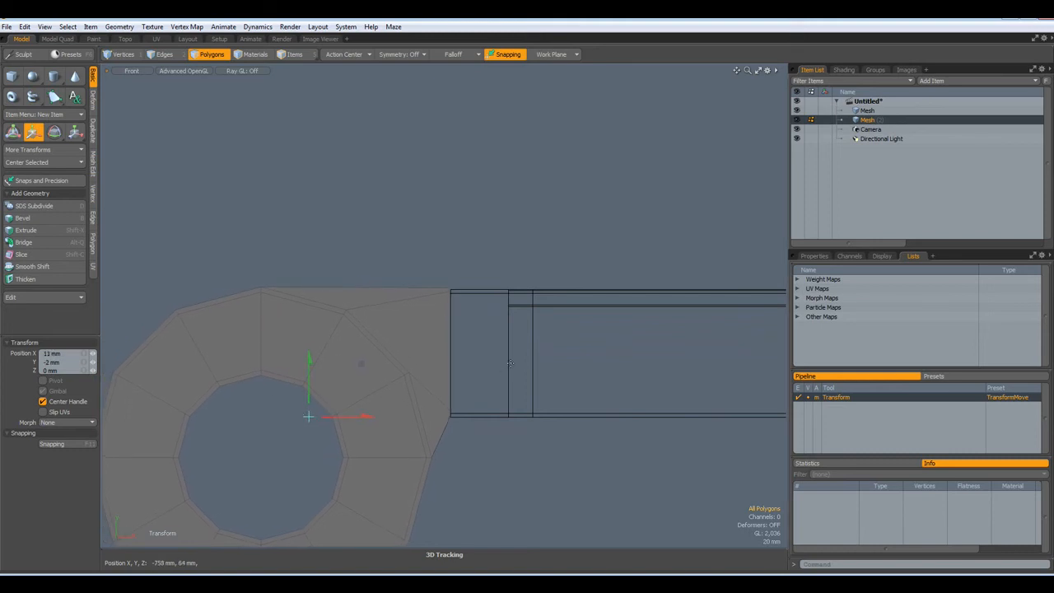
# Move the ring section -600 mm along Z to line it up with the left arm's width
pyautogui.press('KP_1')
pyautogui.scroll(-5, 587, 247)
pyautogui.keyDown('alt'); pyautogui.moveTo(600, 257); pyautogui.dragTo(479, 328); pyautogui.keyUp('alt')
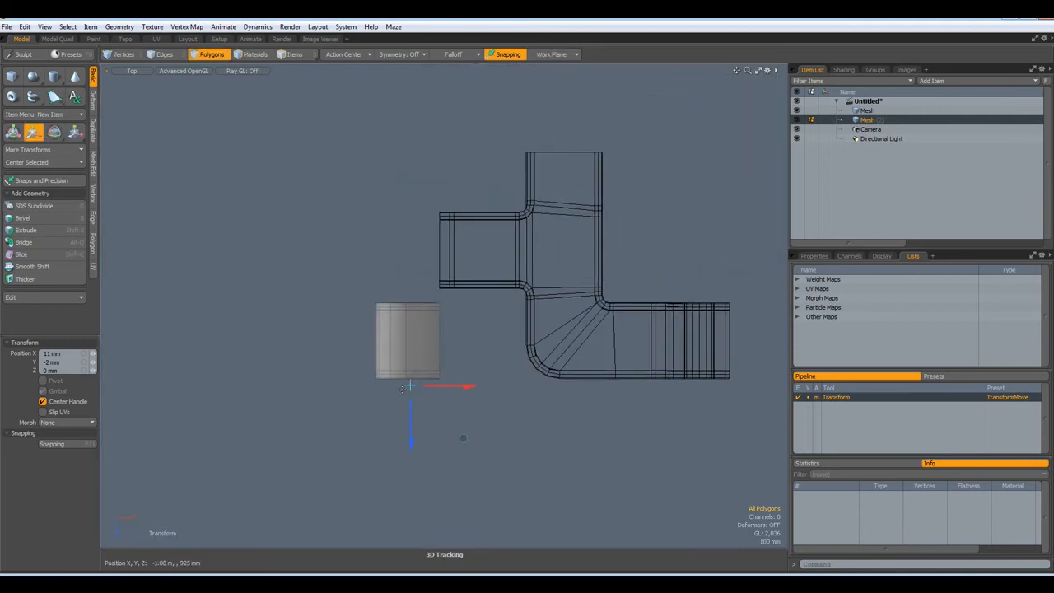
pyautogui.moveTo(463, 437); pyautogui.dragTo(463, 344)
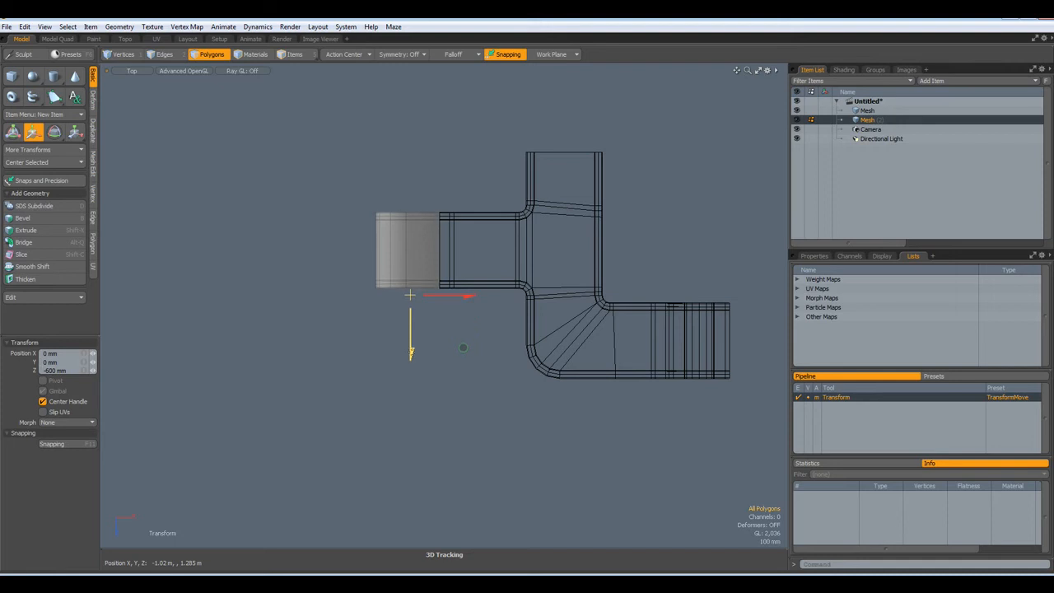
pyautogui.scroll(5, 458, 257)
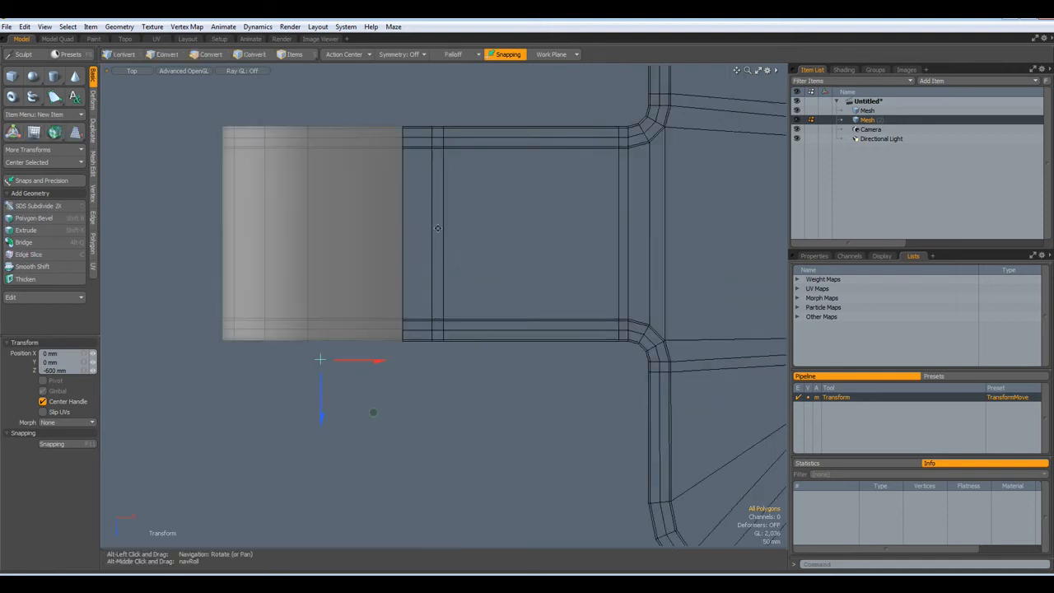
pyautogui.keyDown('alt'); pyautogui.moveTo(438, 230); pyautogui.dragTo(445, 305); pyautogui.keyUp('alt')
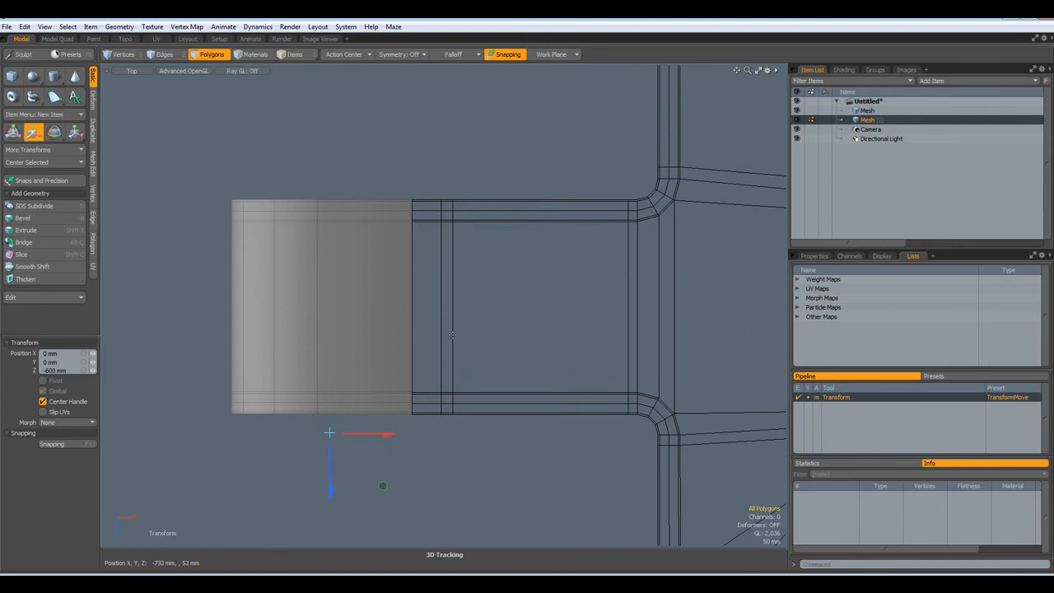
pyautogui.press('space')
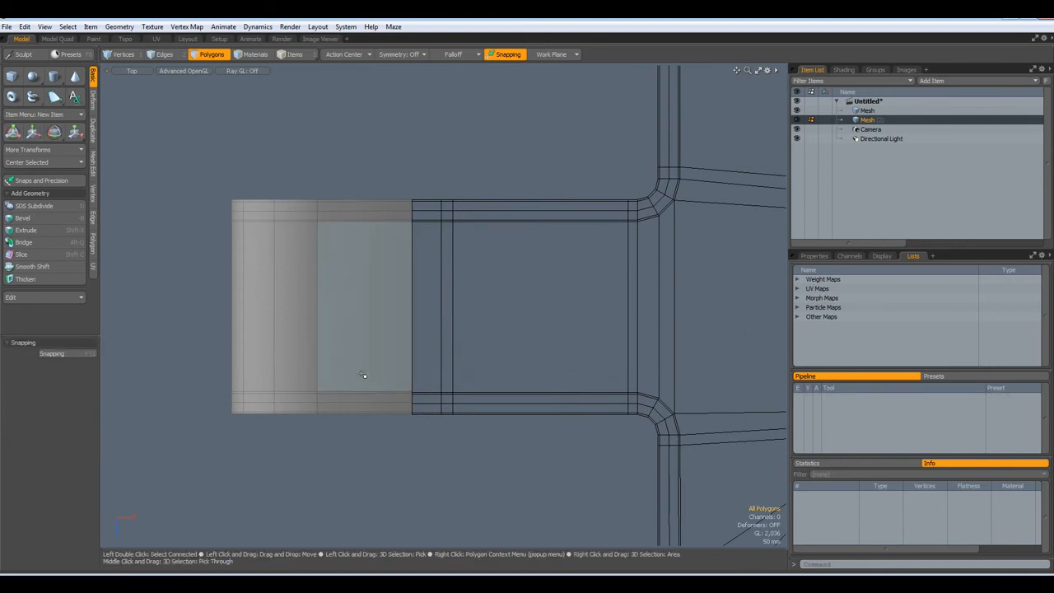
# Cut the ring section from the second mesh item and paste it into the block's original mesh item
pyautogui.doubleClick(363, 376)
pyautogui.hotkey('ctrl', 'x')
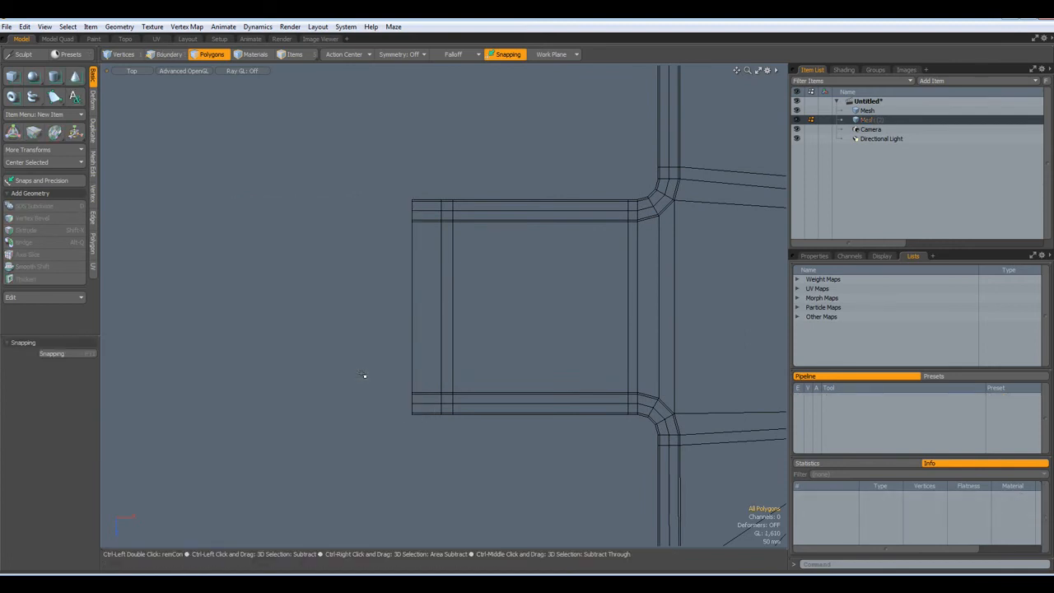
pyautogui.click(865, 111)
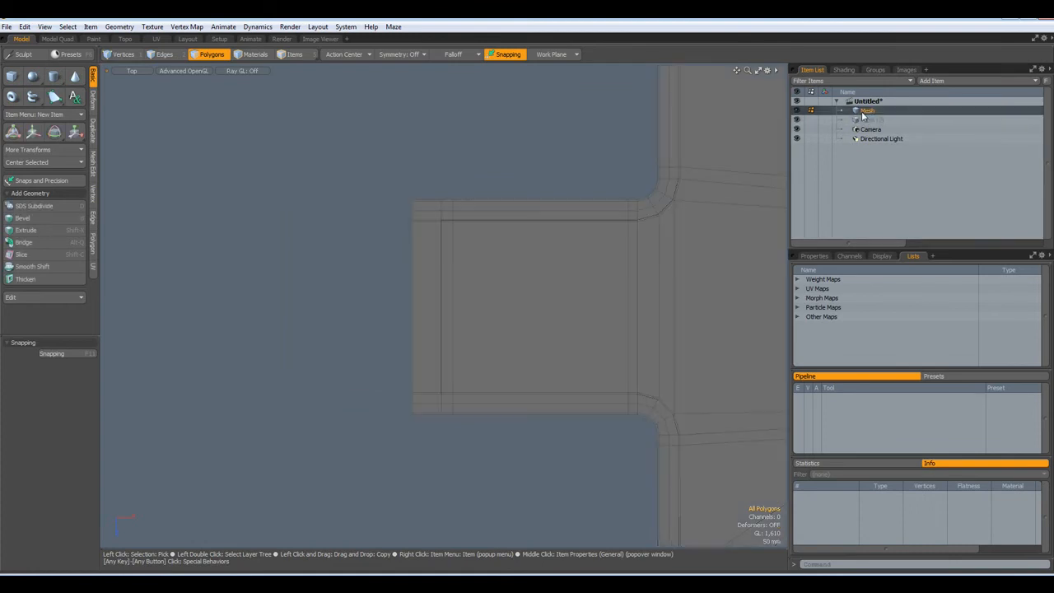
pyautogui.hotkey('ctrl', 'v')
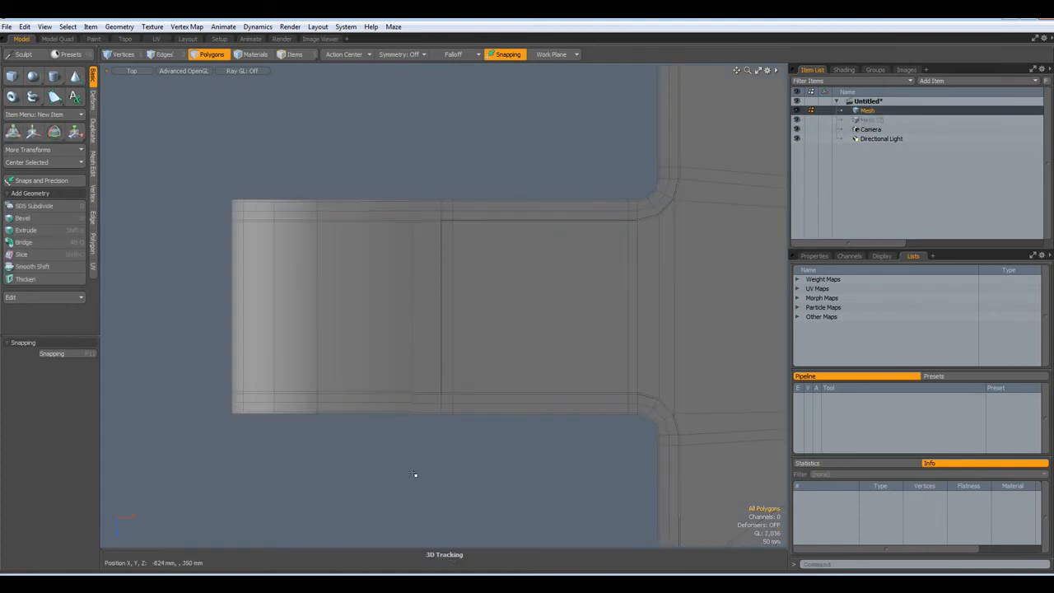
# Move the pasted ring section -2.5 mm along Y to level its upper face with the left arm's
pyautogui.hotkey('ctrl', 'space')
pyautogui.click(510, 440)
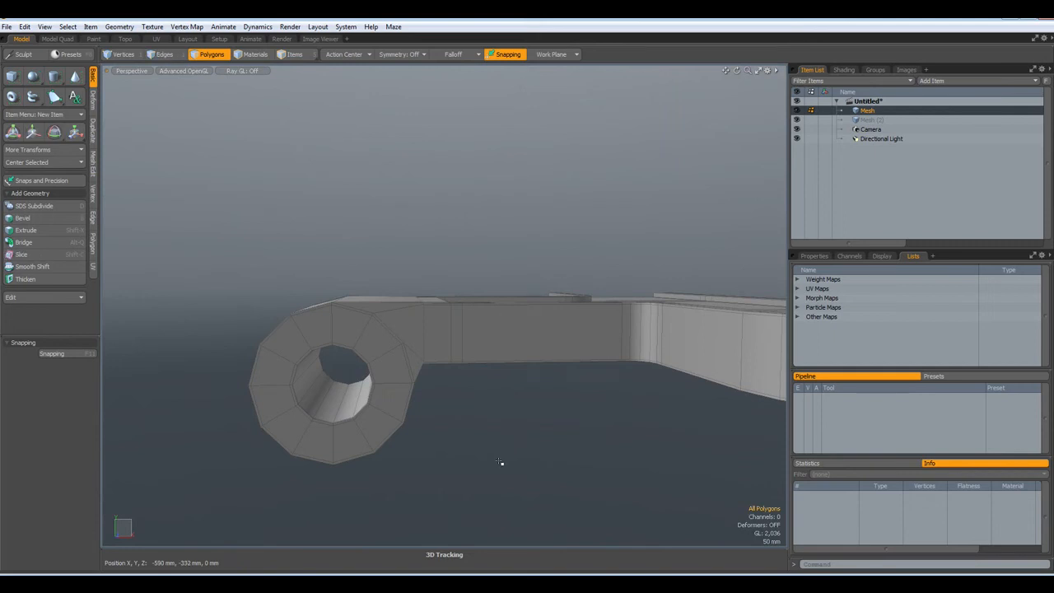
pyautogui.keyDown('alt'); pyautogui.moveTo(496, 439); pyautogui.dragTo(519, 453); pyautogui.keyUp('alt')
pyautogui.scroll(5, 447, 376)
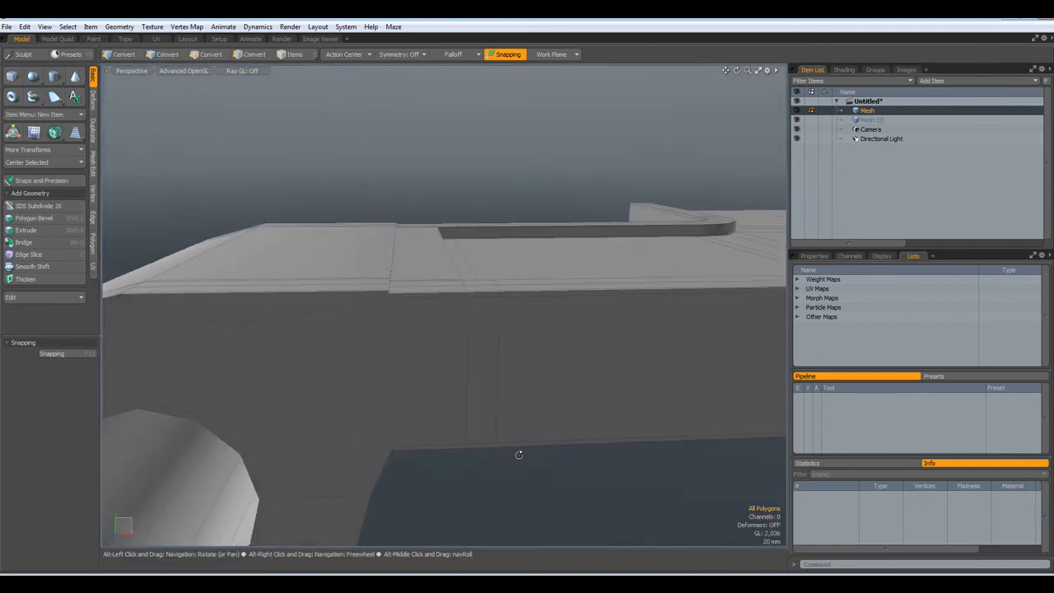
pyautogui.doubleClick(345, 340)
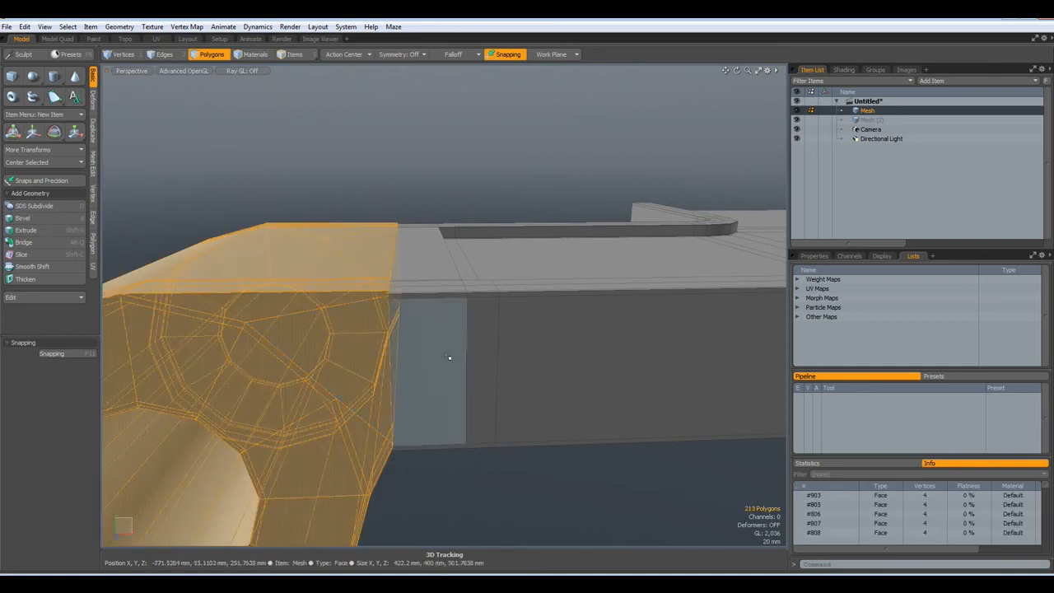
pyautogui.press('KP_2')
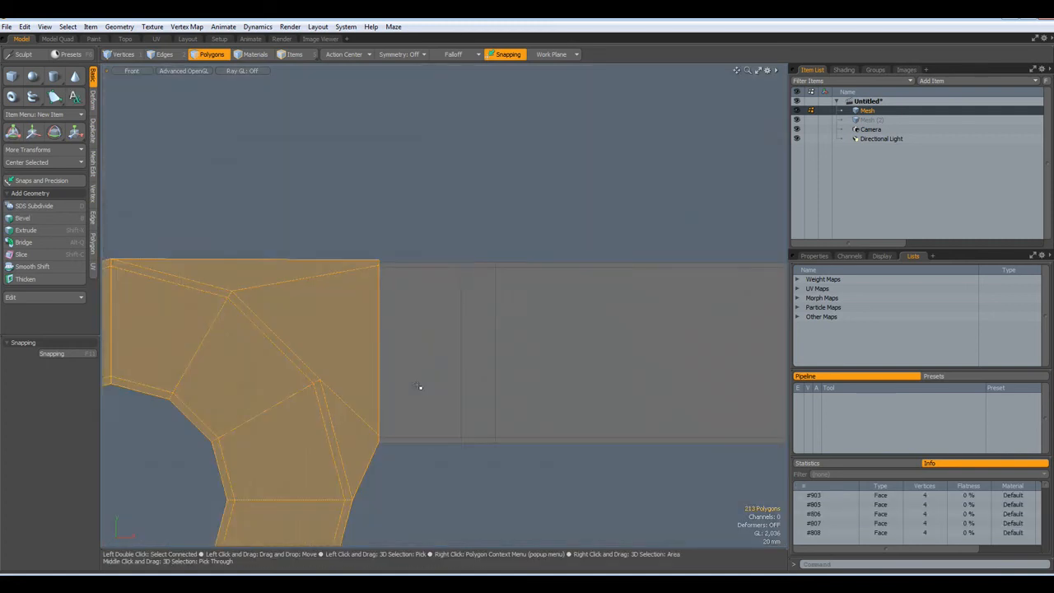
pyautogui.scroll(2, 306, 305)
pyautogui.press('w')
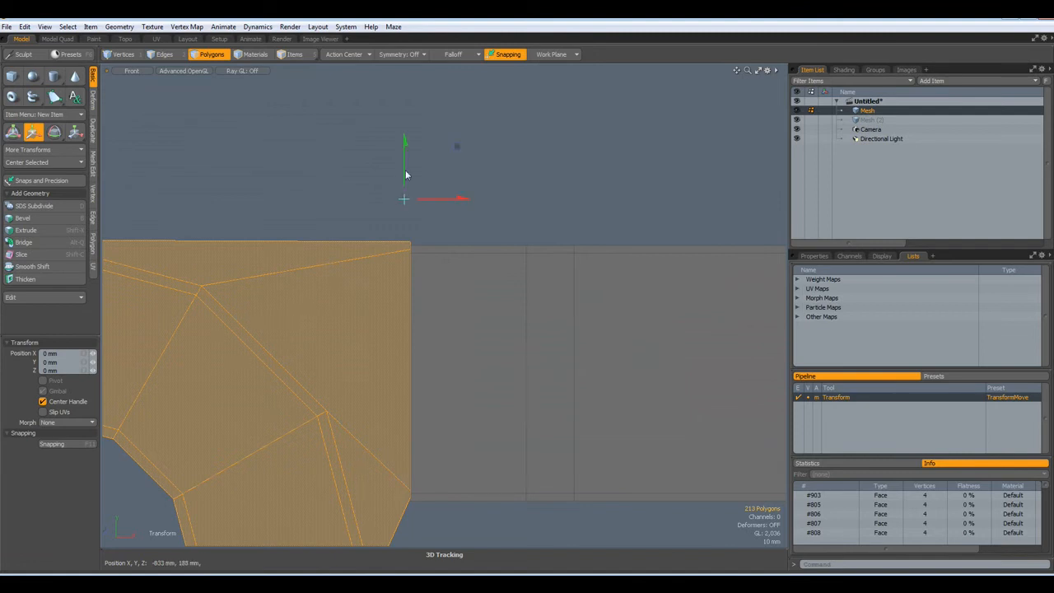
pyautogui.moveTo(405, 157); pyautogui.dragTo(405, 162)
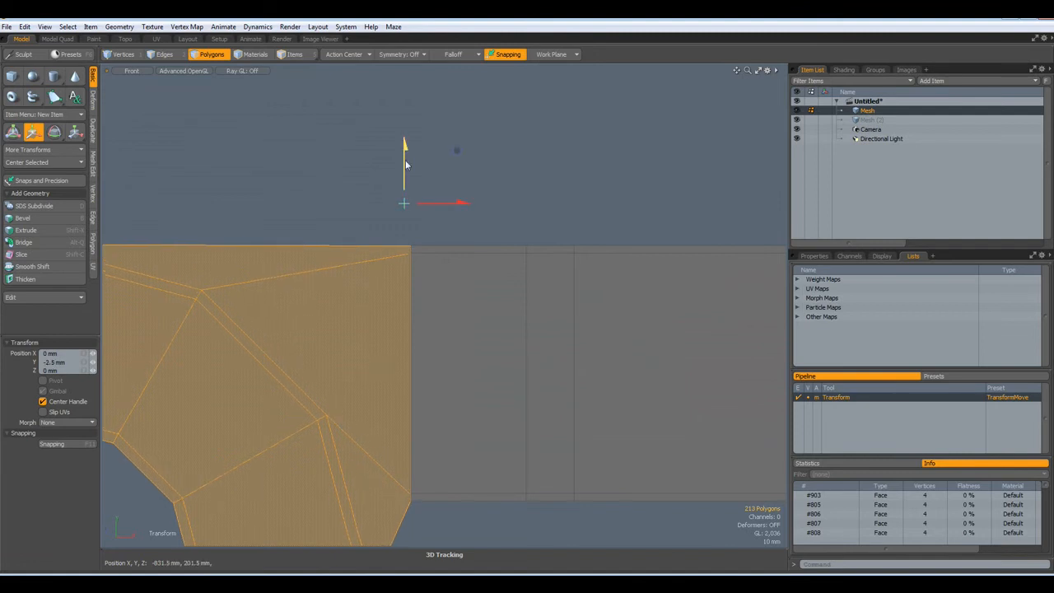
pyautogui.press('q')
pyautogui.click(484, 193)
# Move the whole ring section away from the left arm's end along negative X to open a gap between them
pyautogui.hotkey('ctrl', 'space')
pyautogui.click(430, 199)
pyautogui.keyDown('alt'); pyautogui.moveTo(433, 231); pyautogui.dragTo(420, 280); pyautogui.keyUp('alt')
pyautogui.press('3')
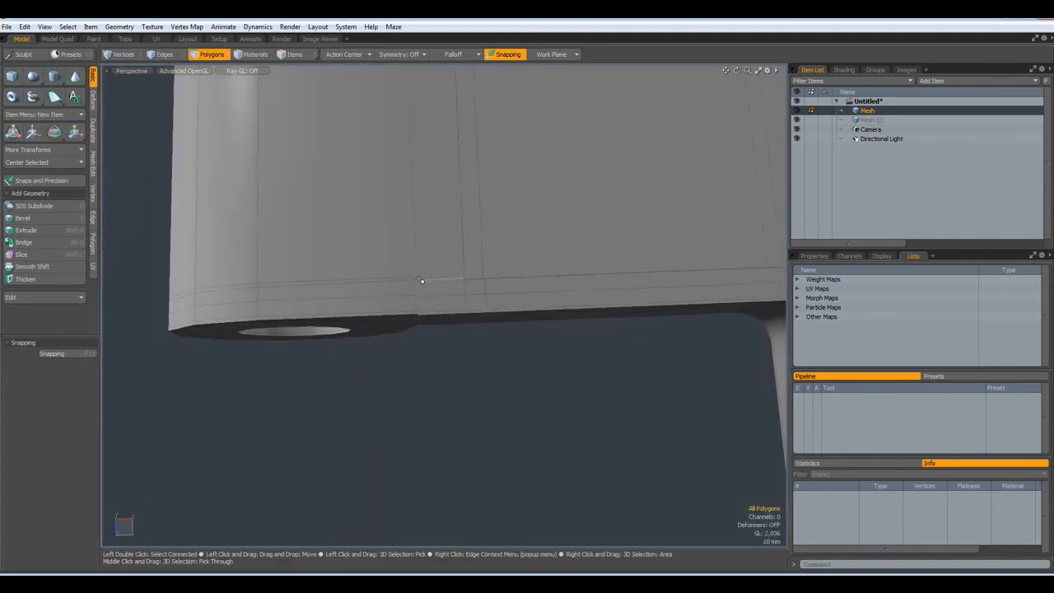
pyautogui.scroll(-2, 420, 279)
pyautogui.keyDown('alt'); pyautogui.moveTo(395, 199); pyautogui.dragTo(401, 244); pyautogui.keyUp('alt')
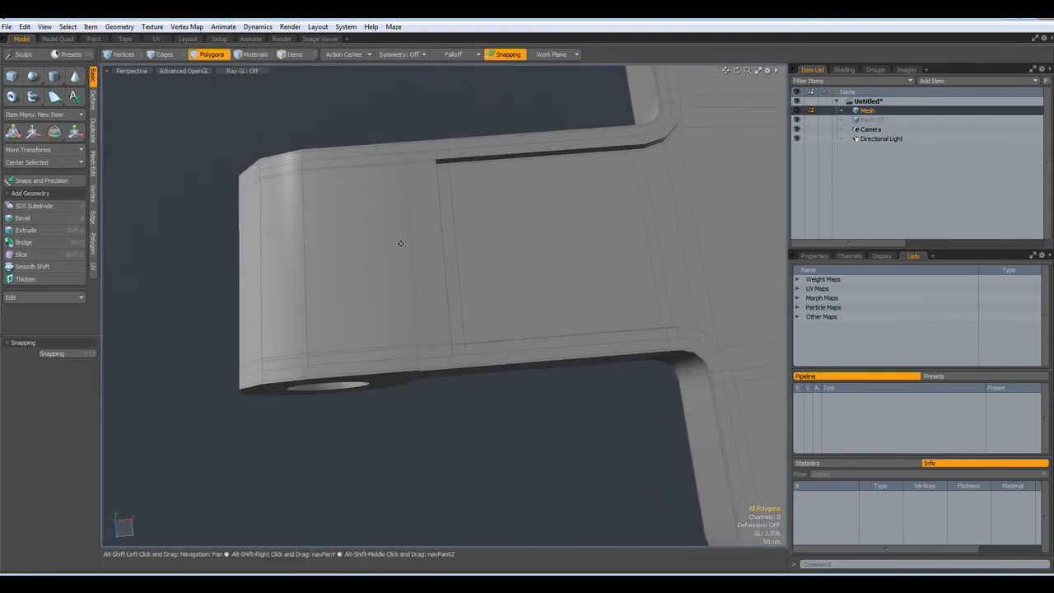
pyautogui.doubleClick(380, 281)
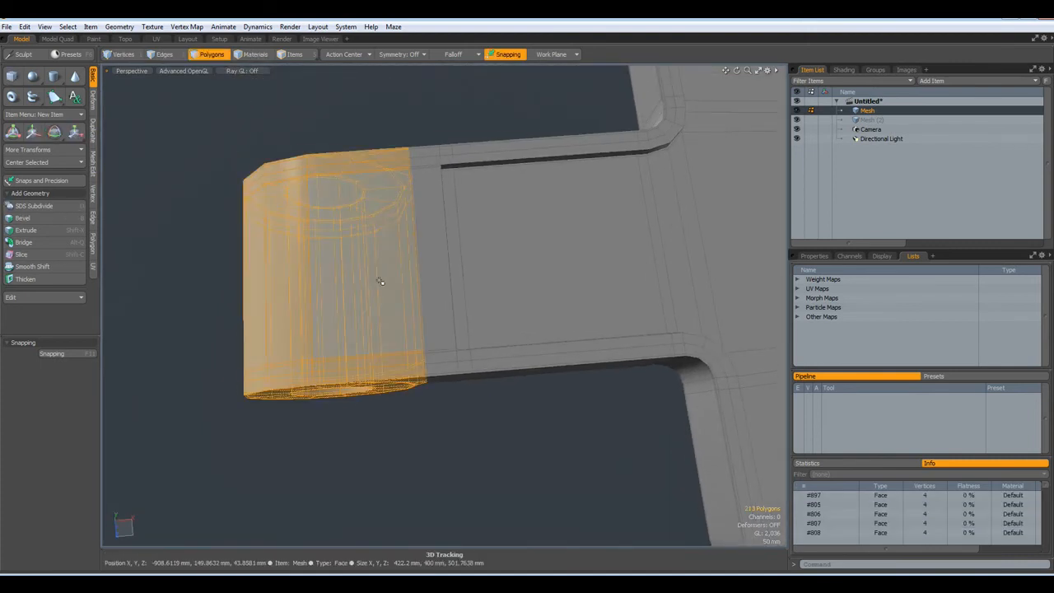
pyautogui.press('w')
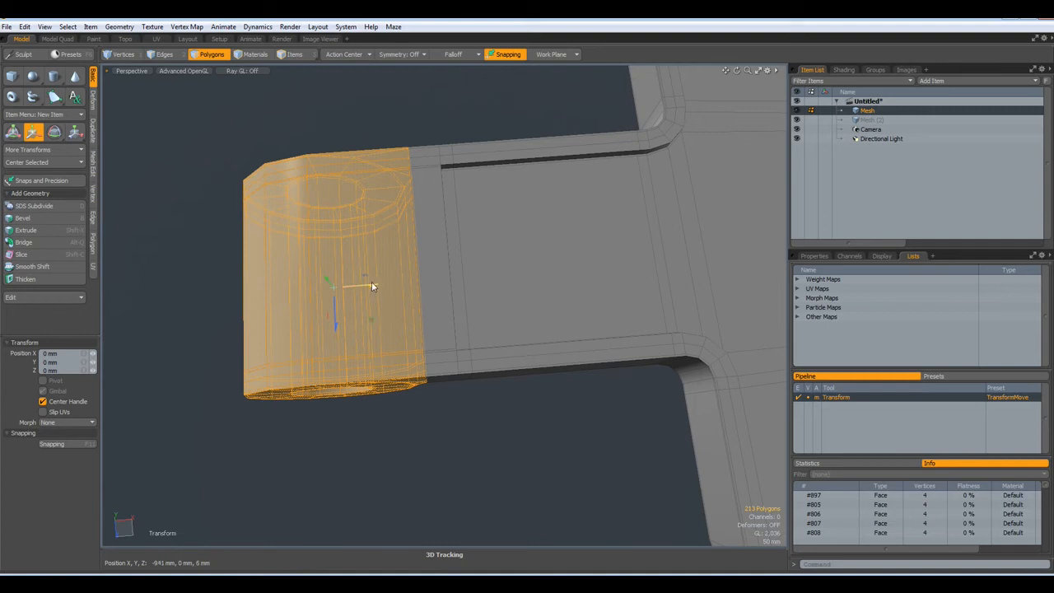
pyautogui.moveTo(372, 281); pyautogui.dragTo(347, 282)
pyautogui.press('space')
# Bridge the open border loops of the left arm's end and the ring section with one segment
pyautogui.keyDown('alt'); pyautogui.moveTo(450, 408); pyautogui.dragTo(475, 307); pyautogui.keyUp('alt')
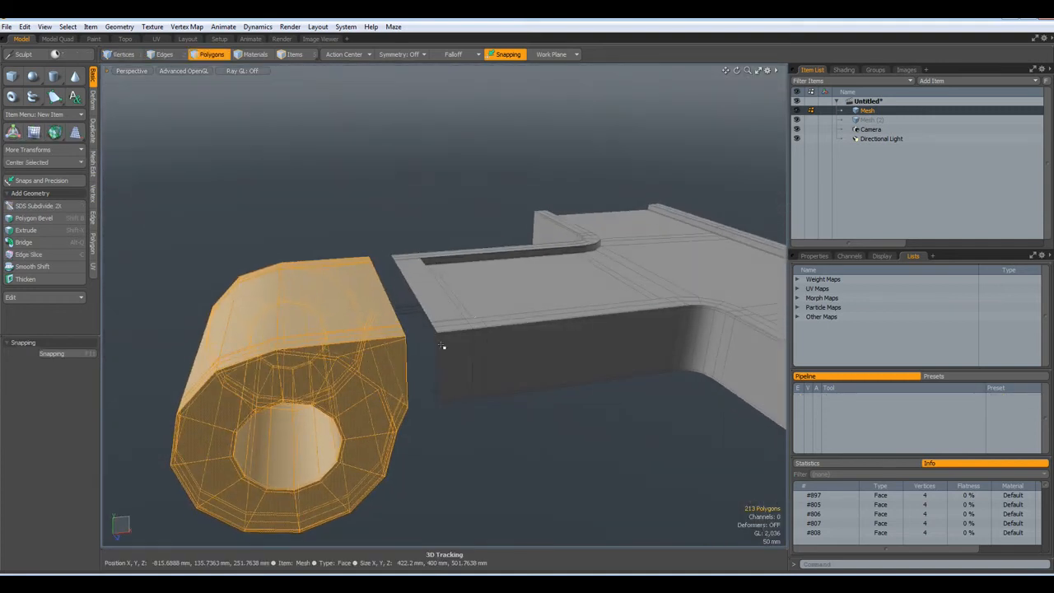
pyautogui.scroll(3, 441, 350)
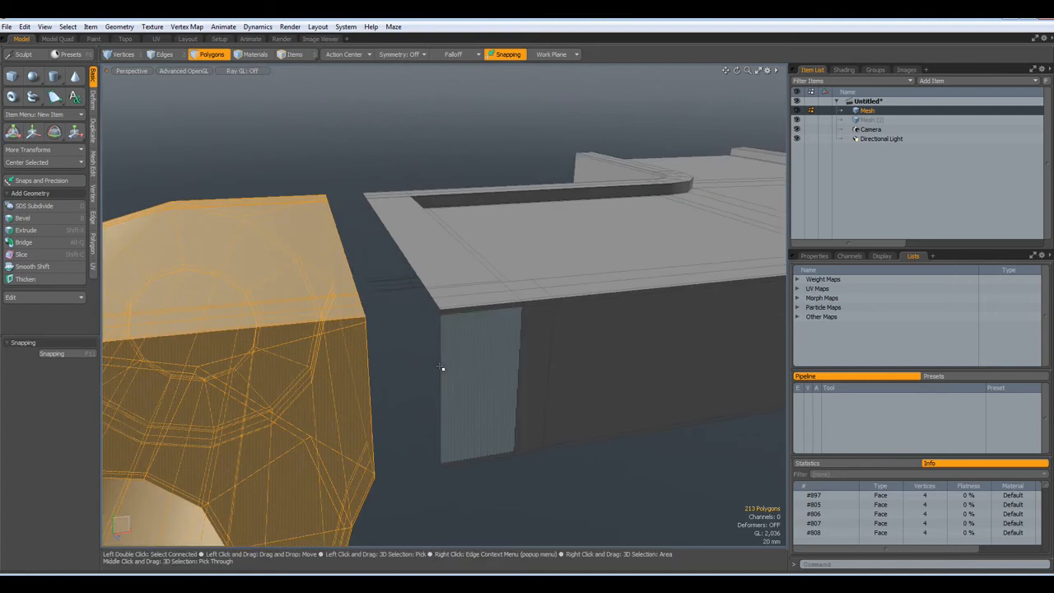
pyautogui.press('1')
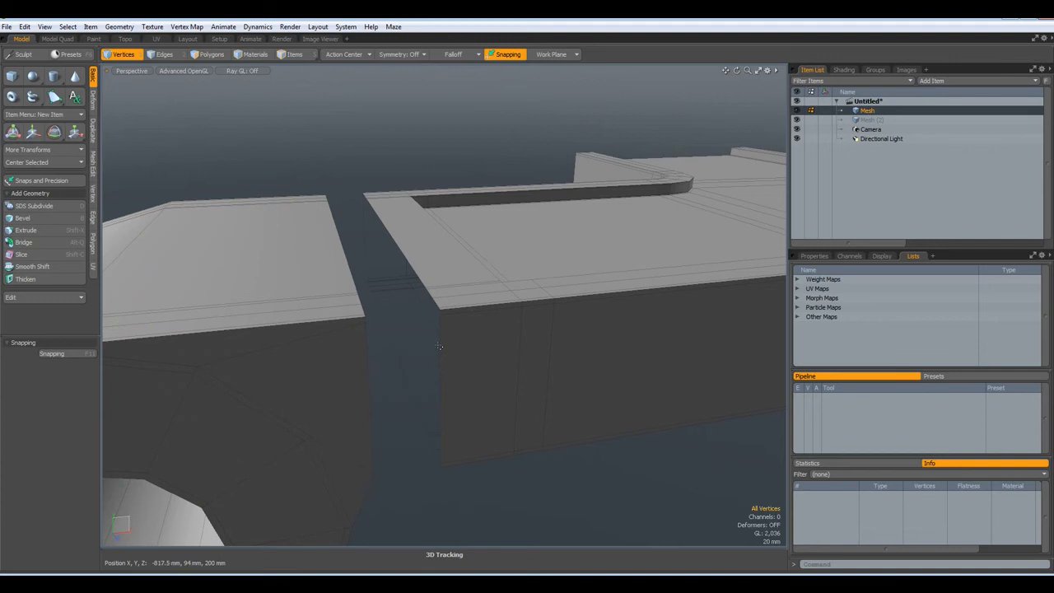
pyautogui.press('2')
pyautogui.doubleClick(441, 350)
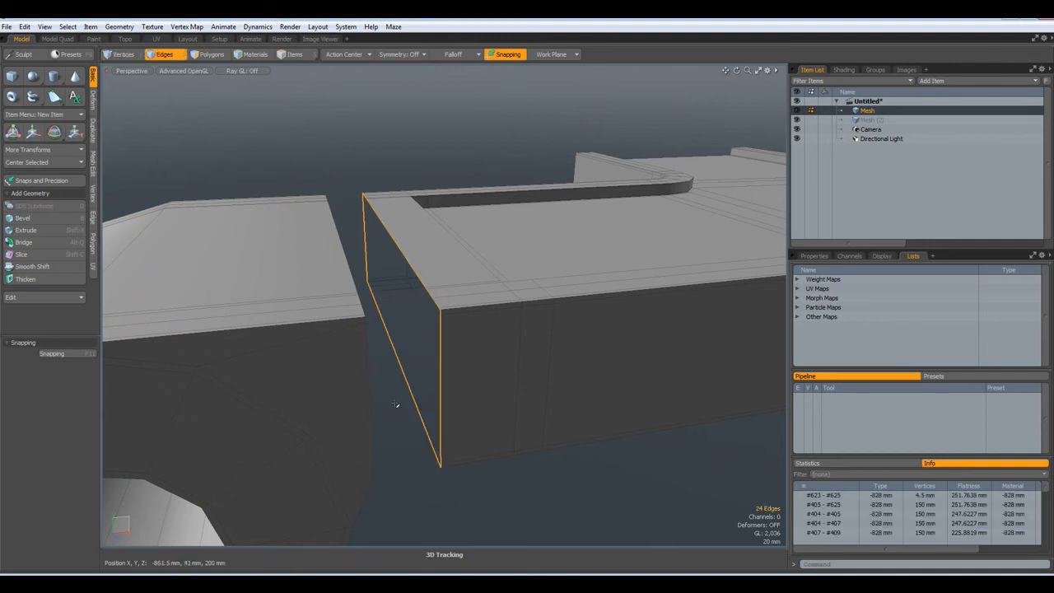
pyautogui.keyDown('alt'); pyautogui.moveTo(401, 404); pyautogui.dragTo(374, 392); pyautogui.keyUp('alt')
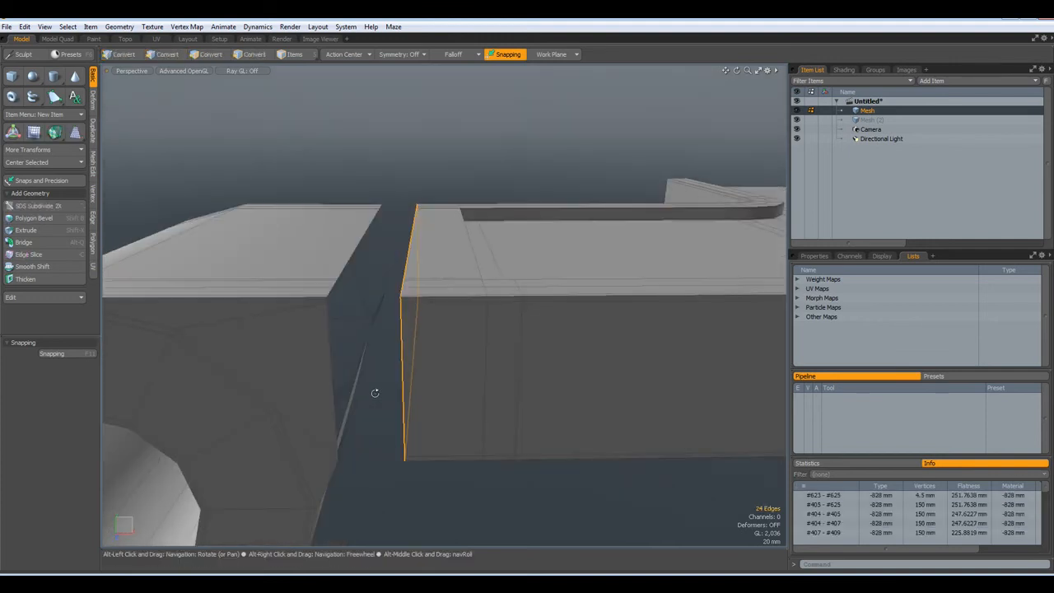
pyautogui.keyDown('shift'); pyautogui.doubleClick(332, 370); pyautogui.keyUp('shift')
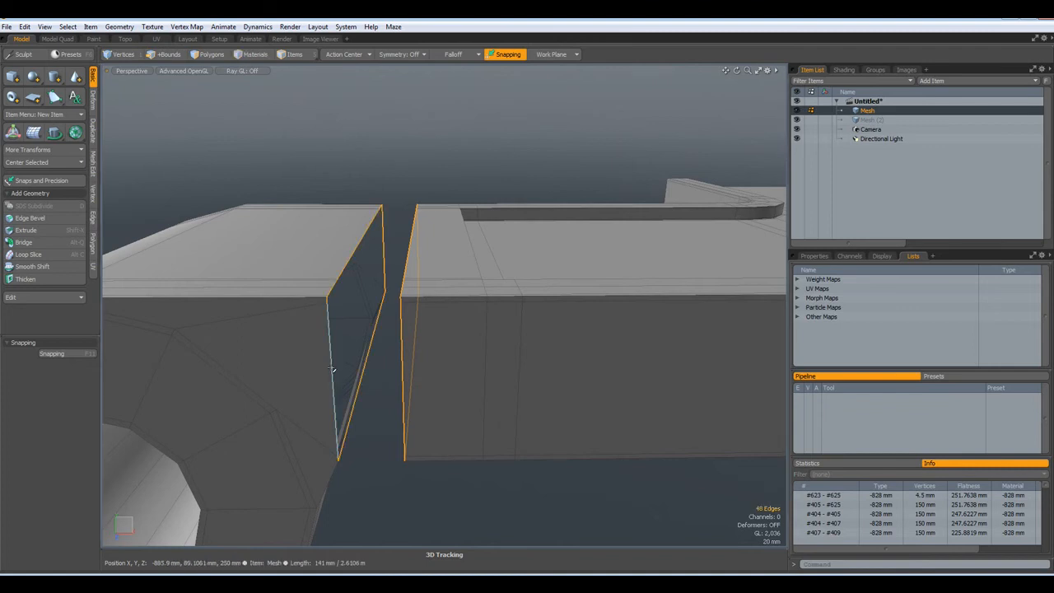
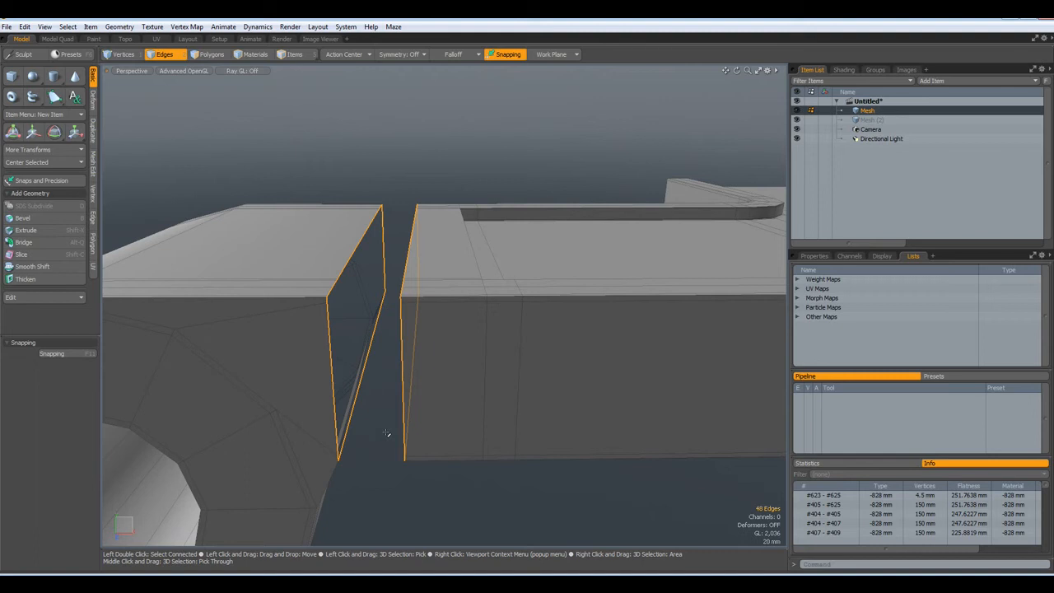
pyautogui.hotkey('alt', 'q')
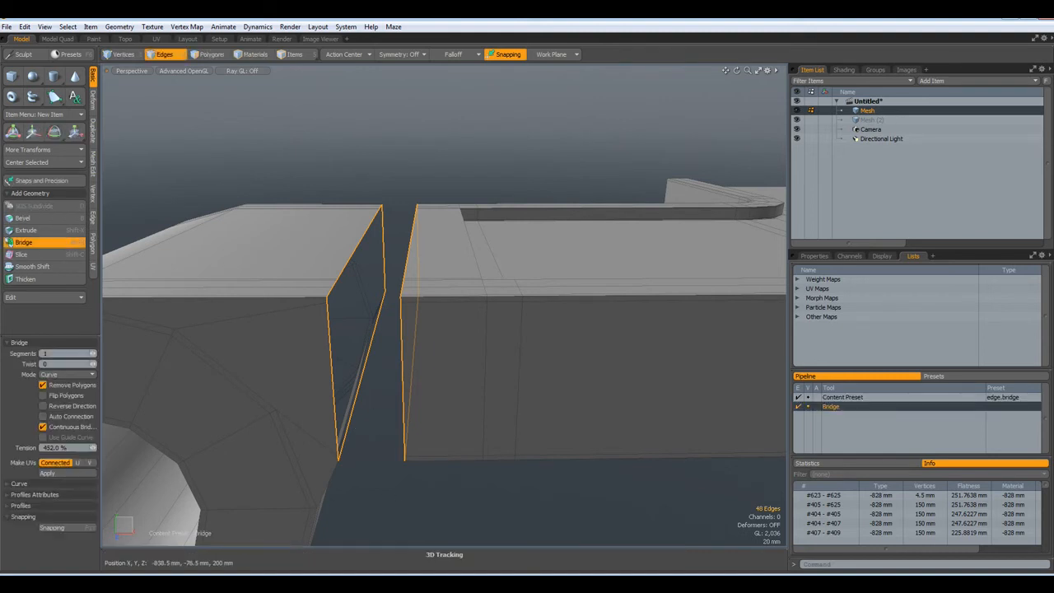
pyautogui.click(399, 494)
pyautogui.press('q')
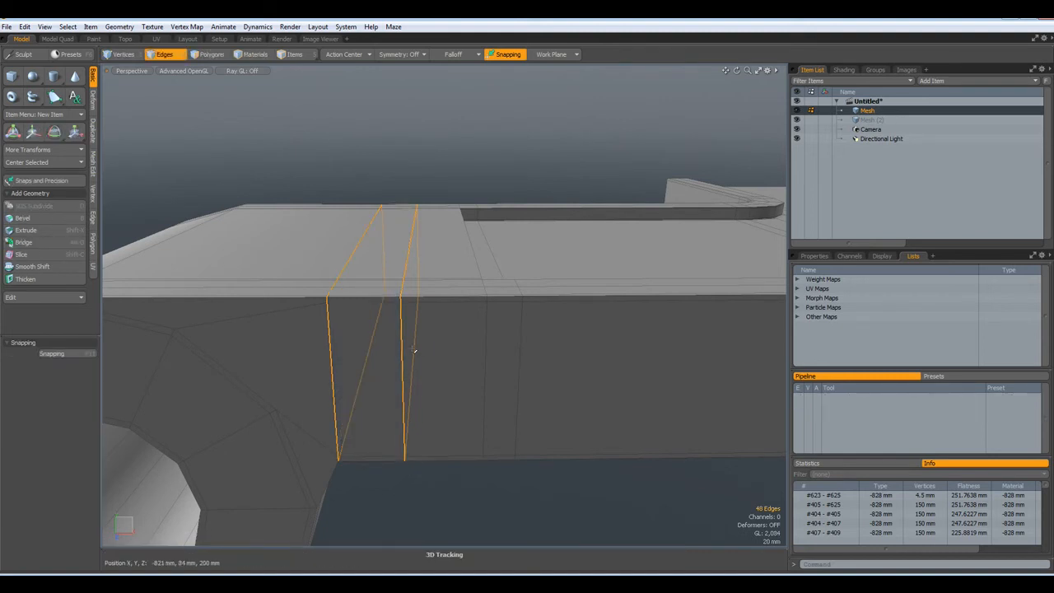
# Remove the edge loop at the left arm's side of the bridge and preview the joint with subdivision smoothing
pyautogui.doubleClick(403, 354)
pyautogui.press('BackSpace')
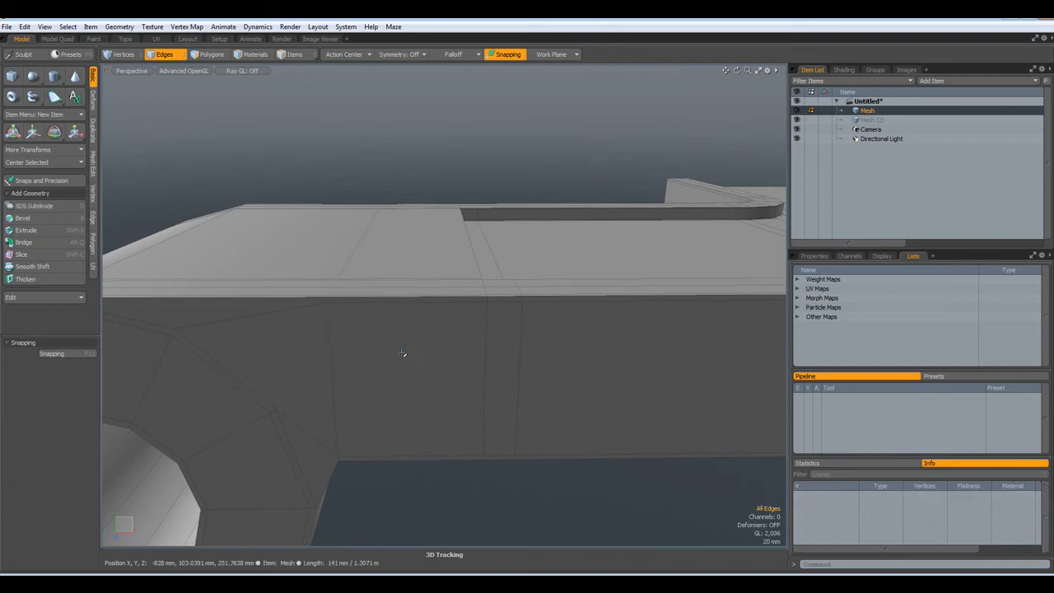
pyautogui.scroll(-6, 407, 341)
pyautogui.keyDown('alt'); pyautogui.moveTo(405, 346); pyautogui.dragTo(476, 338); pyautogui.keyUp('alt')
pyautogui.press('Tab')
pyautogui.press('Tab')
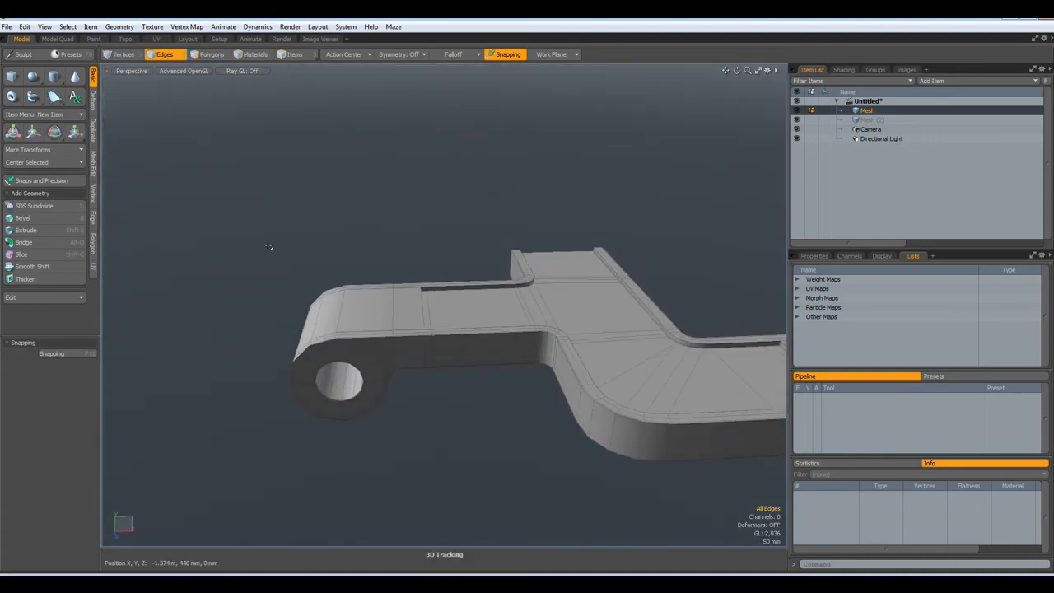
# Shorten the left arm by moving its ring section and recess-end edges about 236 mm along X toward the block
pyautogui.moveTo(268, 244); pyautogui.dragTo(484, 471, button='right')
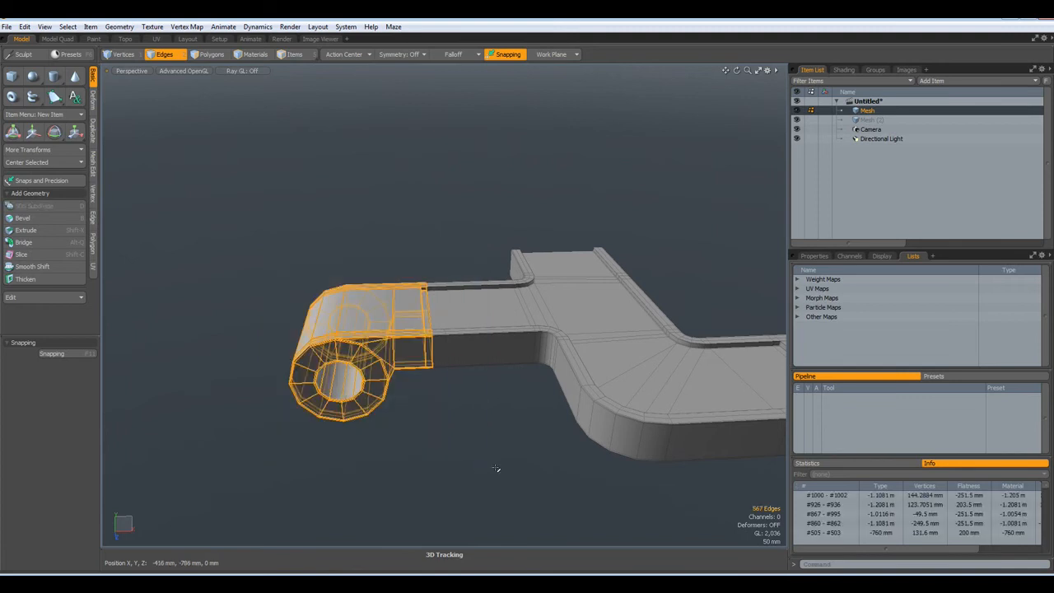
pyautogui.press('w')
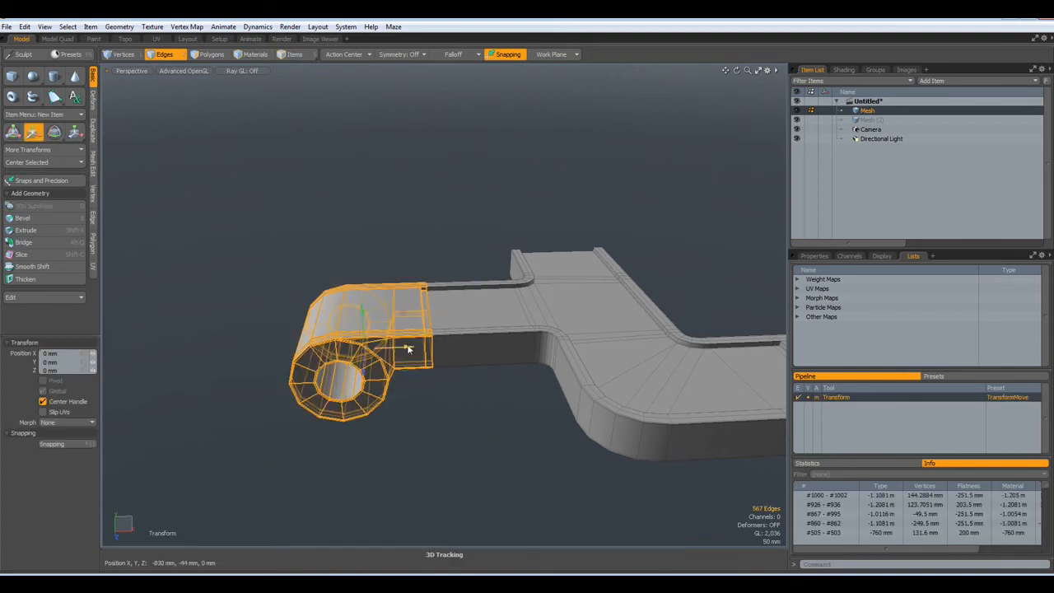
pyautogui.moveTo(409, 347); pyautogui.dragTo(461, 344)
pyautogui.press('space')
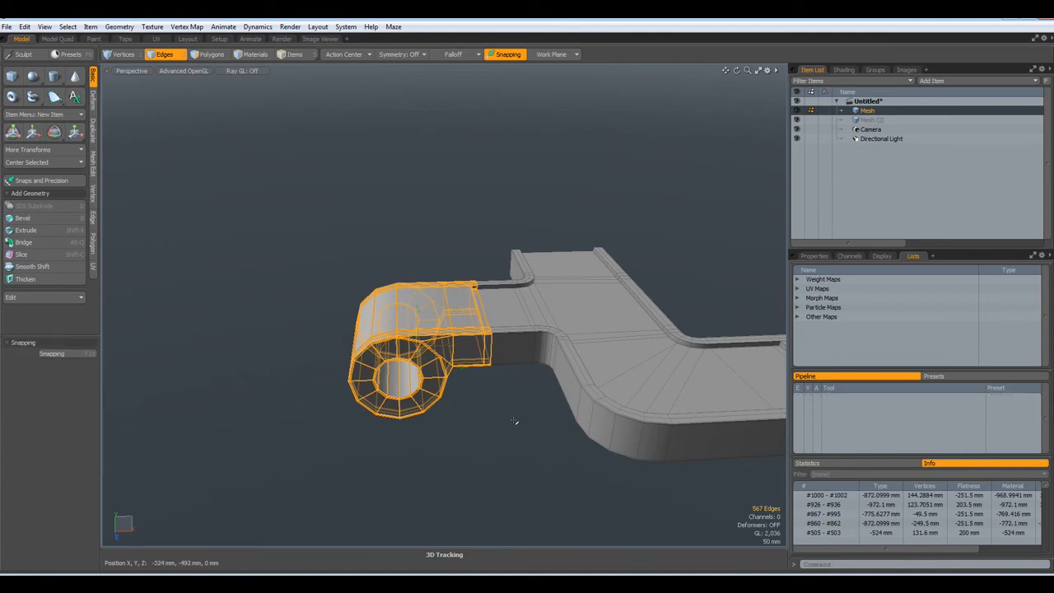
pyautogui.click(527, 398)
# Move the diagonal edges between ring and arm -35 mm along X and -47 mm along Y in the front view
pyautogui.moveTo(527, 398)
pyautogui.keyDown('alt'); pyautogui.mouseDown()
pyautogui.moveTo(649, 421)
pyautogui.moveTo(582, 419)
pyautogui.moveTo(633, 382)
pyautogui.moveTo(607, 447)
pyautogui.moveTo(512, 401)
pyautogui.moveTo(516, 417)
pyautogui.moveTo(546, 383)
pyautogui.moveTo(516, 405)
pyautogui.moveTo(527, 431)
pyautogui.moveTo(526, 380)
pyautogui.mouseUp(); pyautogui.keyUp('alt')
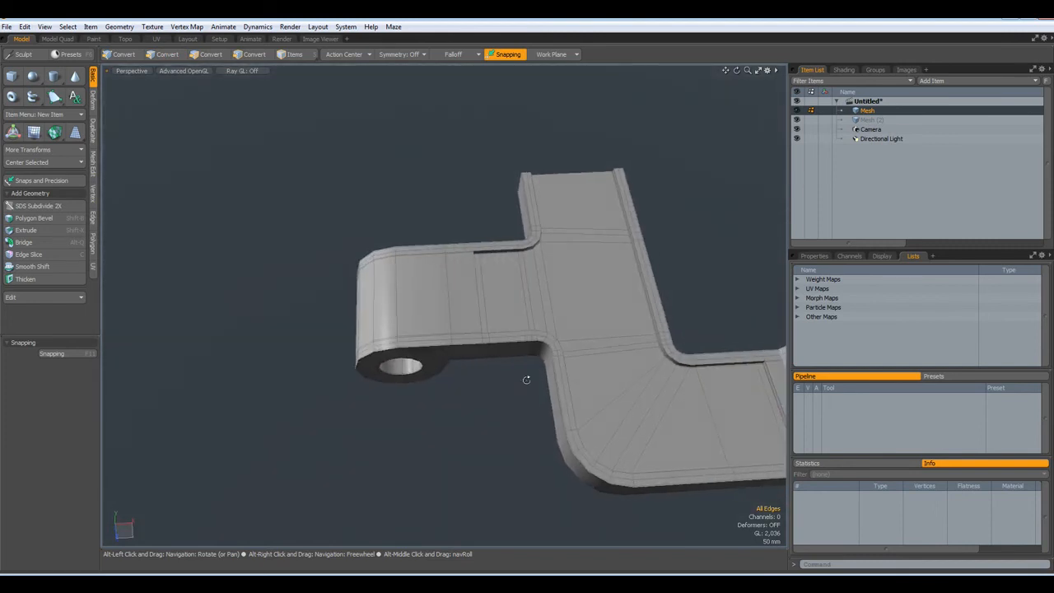
pyautogui.scroll(3, 500, 284)
pyautogui.keyDown('alt'); pyautogui.moveTo(502, 294); pyautogui.dragTo(460, 307); pyautogui.keyUp('alt')
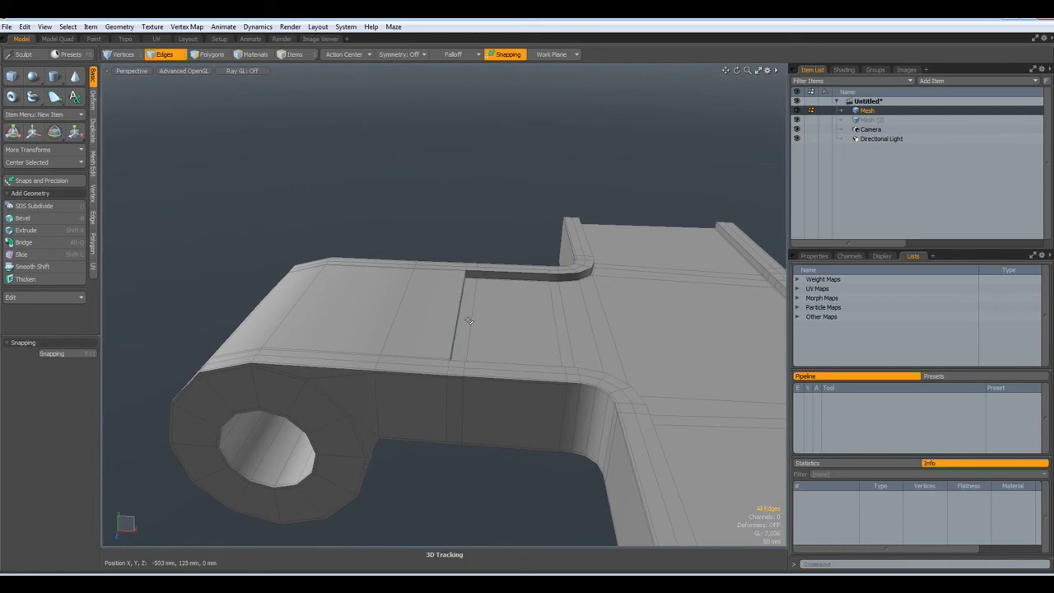
pyautogui.keyDown('alt'); pyautogui.moveTo(288, 336); pyautogui.dragTo(432, 351); pyautogui.keyUp('alt')
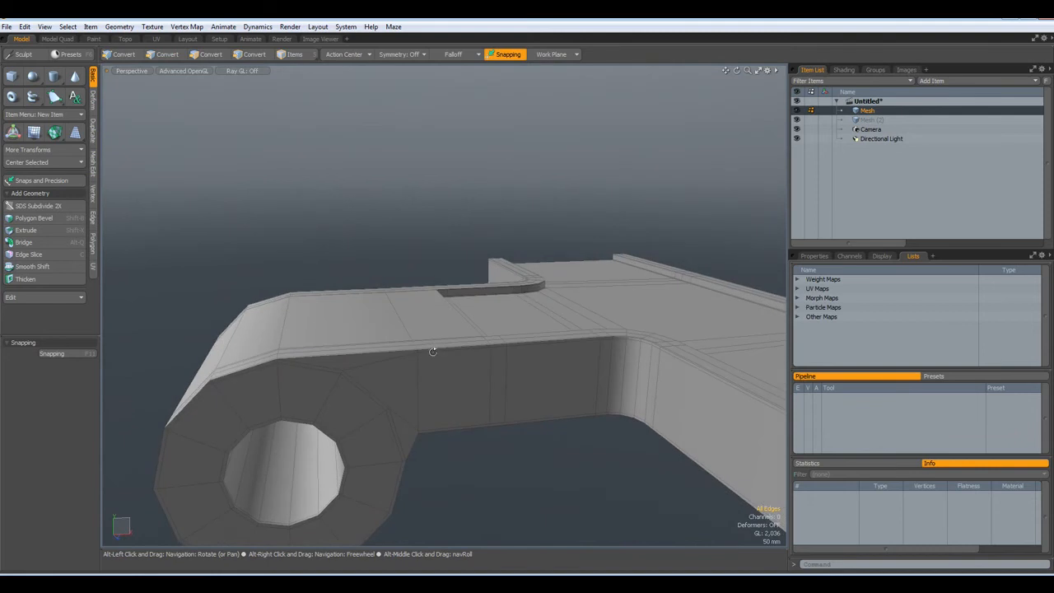
pyautogui.press('KP_2')
pyautogui.keyDown('alt'); pyautogui.keyDown('shift'); pyautogui.moveTo(341, 348); pyautogui.dragTo(398, 353); pyautogui.keyUp('shift'); pyautogui.keyUp('alt')
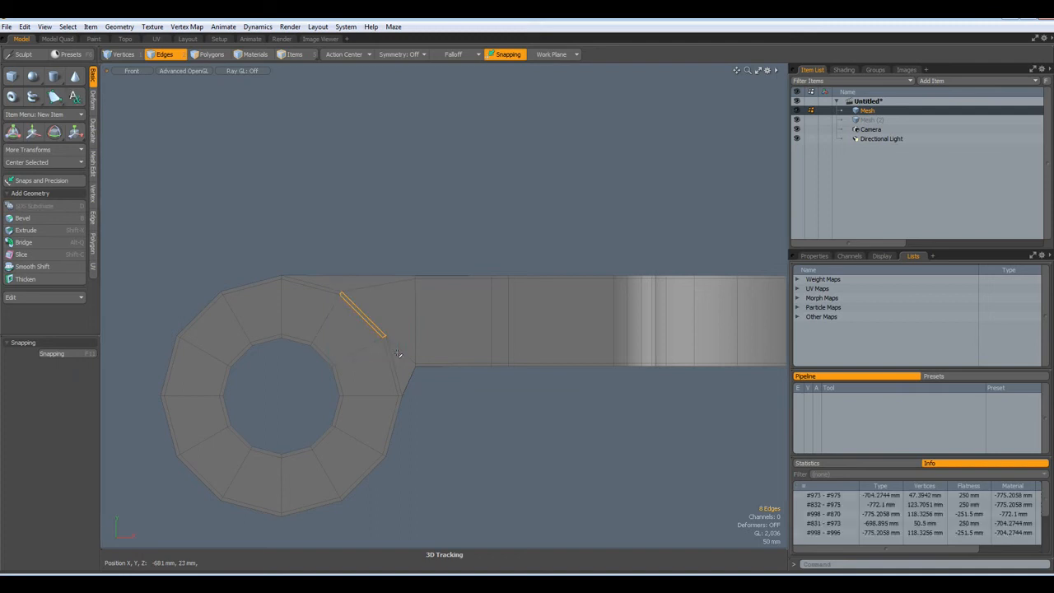
pyautogui.press('w')
pyautogui.moveTo(391, 289); pyautogui.dragTo(366, 324)
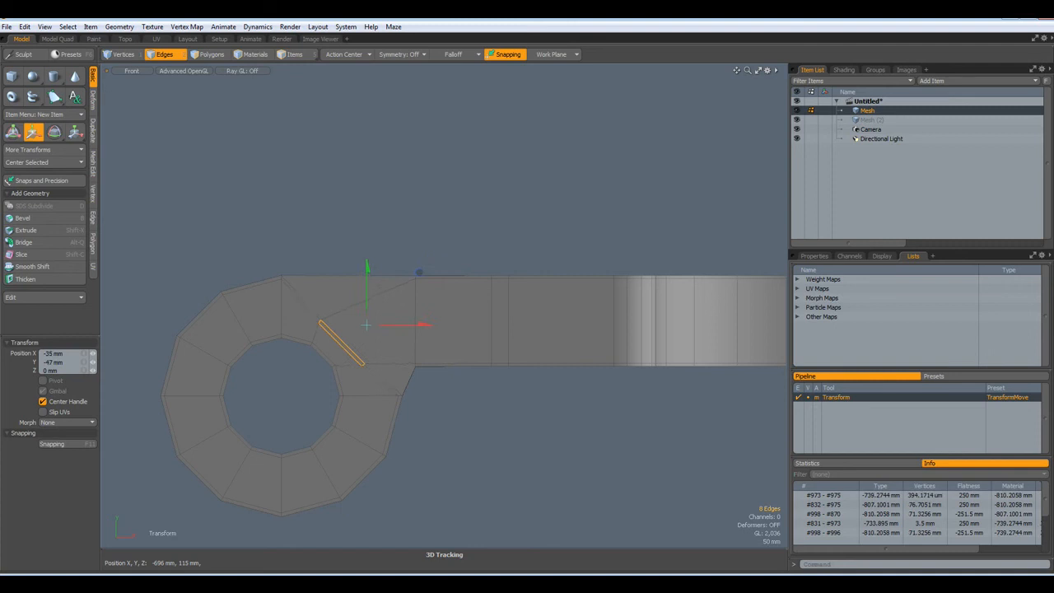
pyautogui.press('space')
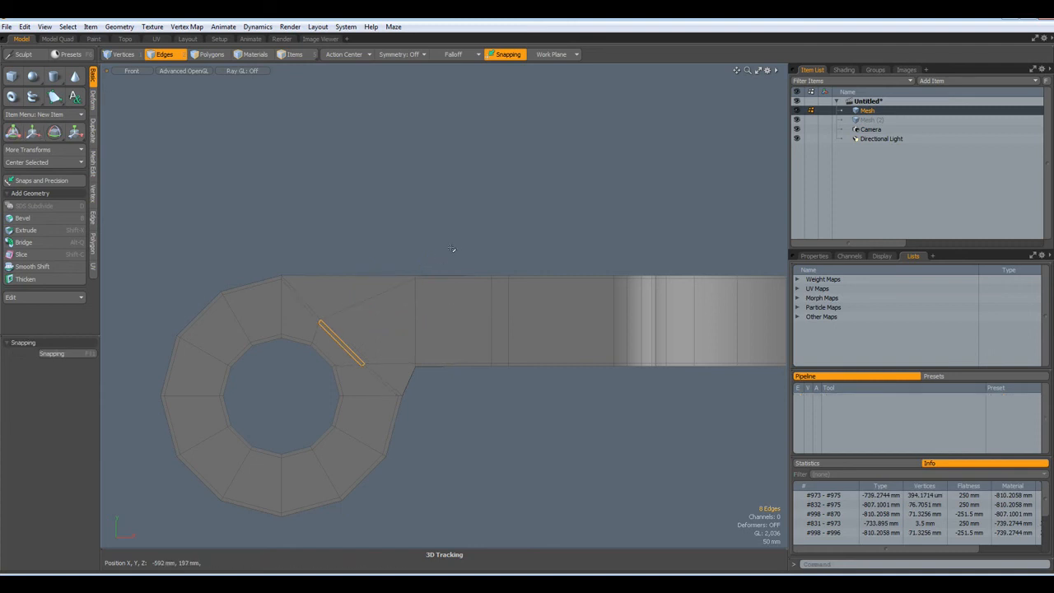
# Select the upper edges at the left arm's recess end and move them -111 mm along X toward the ring
pyautogui.hotkey('ctrl', 'space')
pyautogui.click(489, 205)
pyautogui.keyDown('alt'); pyautogui.moveTo(486, 274); pyautogui.dragTo(449, 275); pyautogui.keyUp('alt')
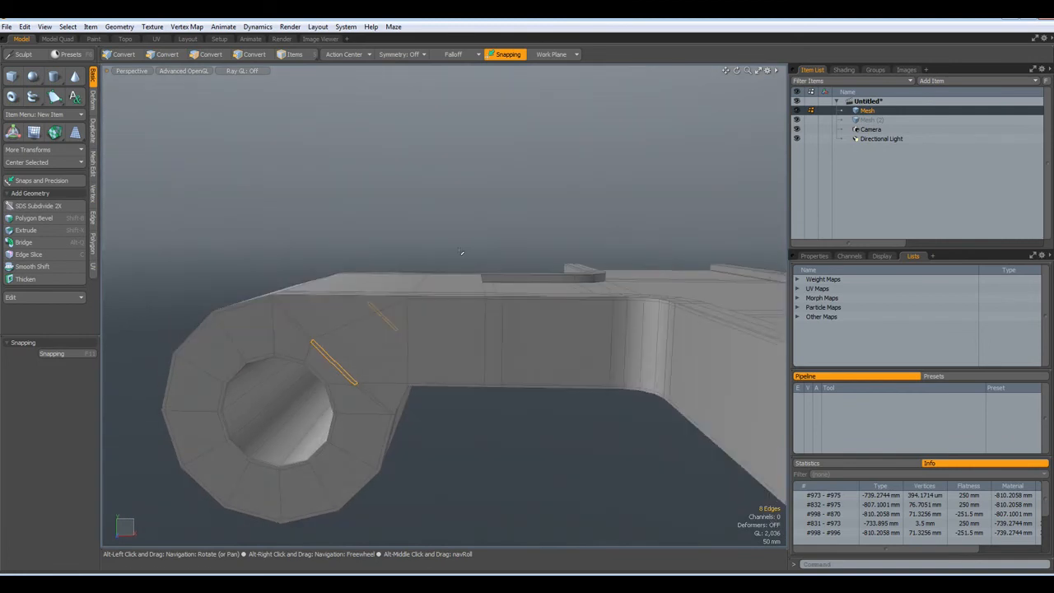
pyautogui.press('2')
pyautogui.moveTo(459, 241)
pyautogui.mouseDown(button='right')
pyautogui.moveTo(481, 295)
pyautogui.moveTo(522, 320)
pyautogui.mouseUp(button='right')
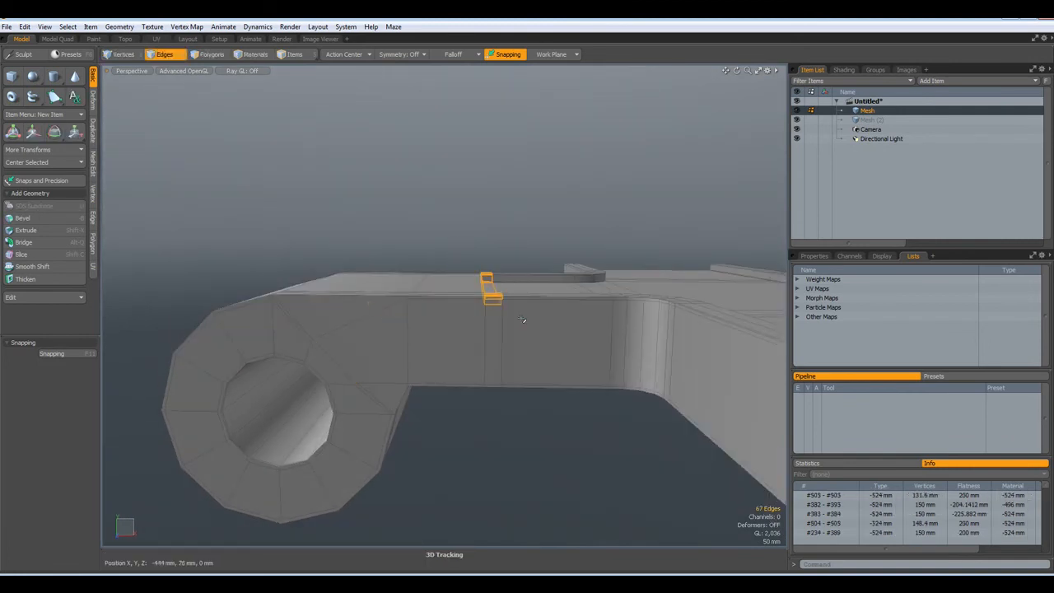
pyautogui.press('w')
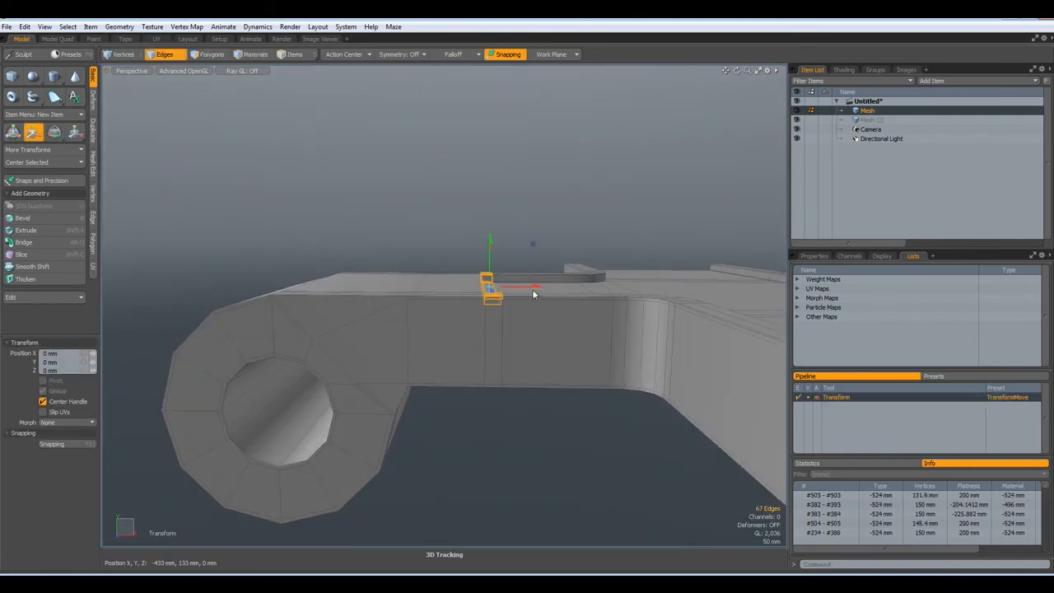
pyautogui.moveTo(527, 286); pyautogui.dragTo(466, 287)
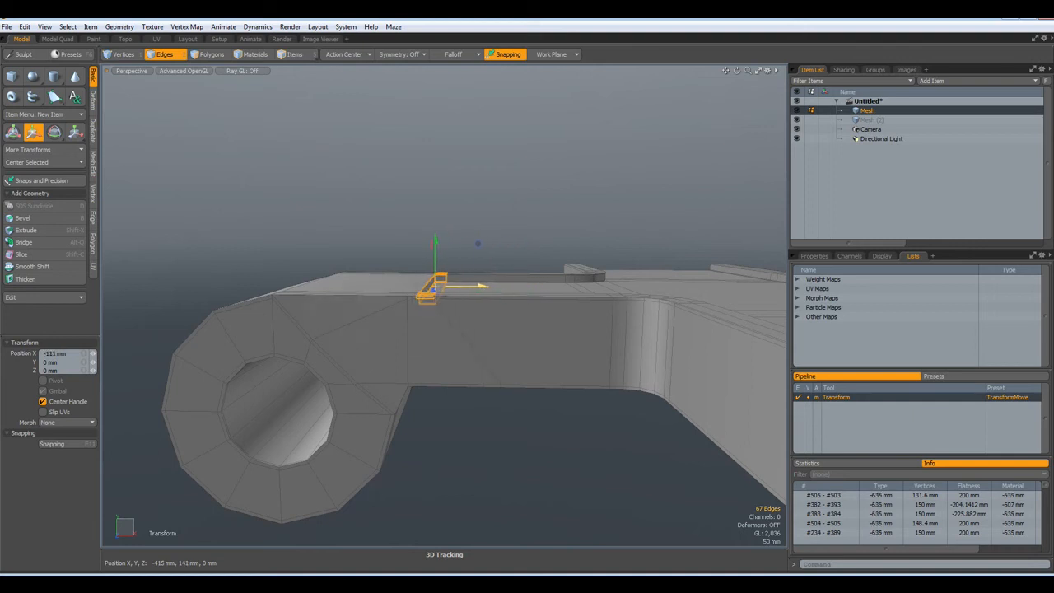
pyautogui.press('q')
# Include the neighbouring upper edges in the recess-end selection and move them -178 mm along X over the ring
pyautogui.keyDown('alt'); pyautogui.moveTo(435, 353); pyautogui.dragTo(447, 356); pyautogui.keyUp('alt')
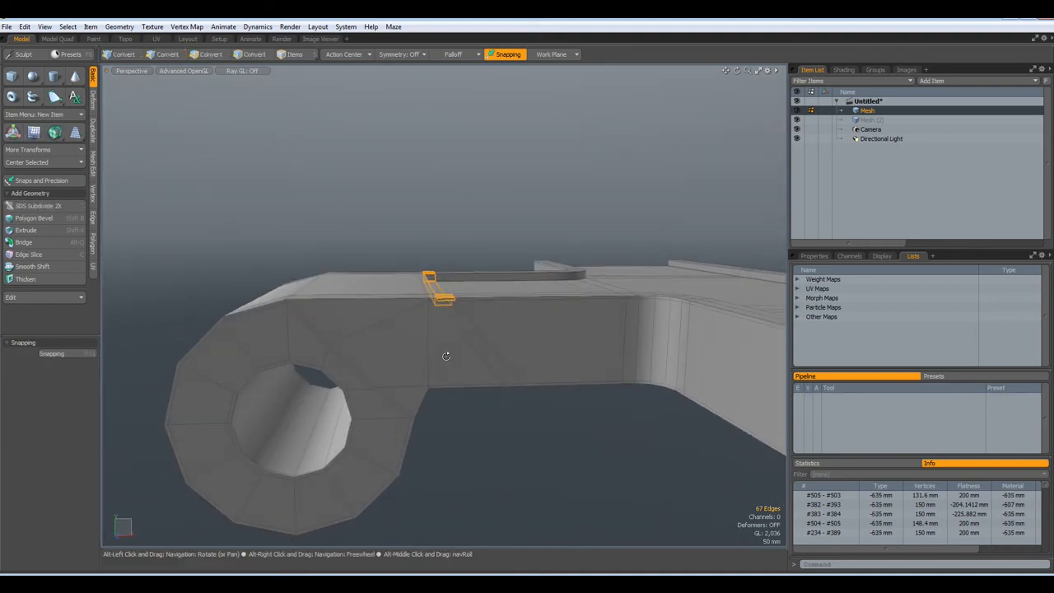
pyautogui.moveTo(393, 245); pyautogui.dragTo(476, 322)
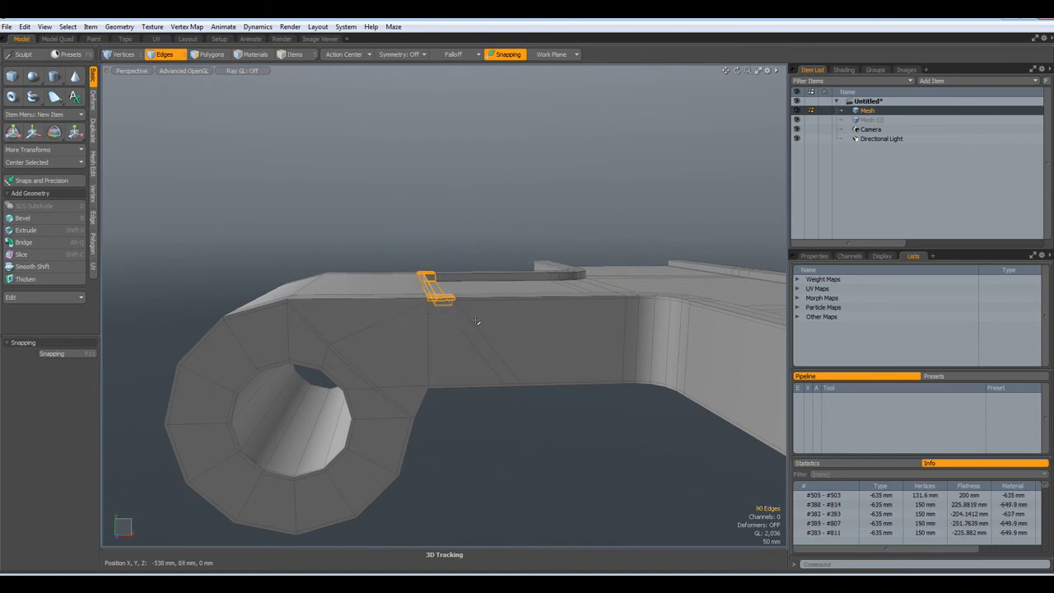
pyautogui.press('w')
pyautogui.moveTo(470, 286); pyautogui.dragTo(374, 286)
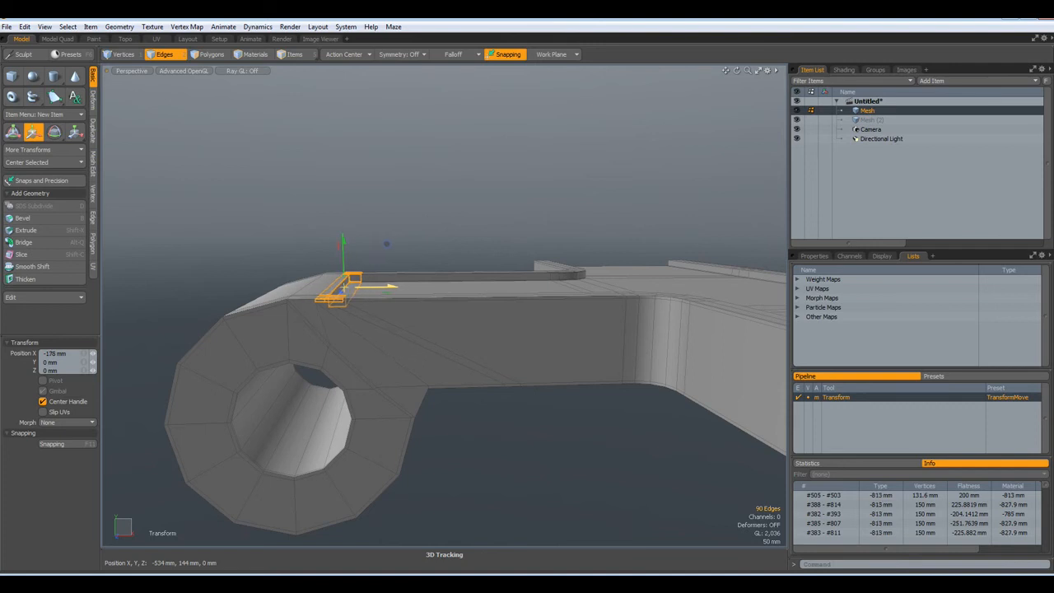
pyautogui.press('space')
# Move the supporting edges on the left arm's underside -19 mm along X and preview the joint with subdivision smoothing
pyautogui.keyDown('alt'); pyautogui.moveTo(536, 441); pyautogui.dragTo(500, 407); pyautogui.keyUp('alt')
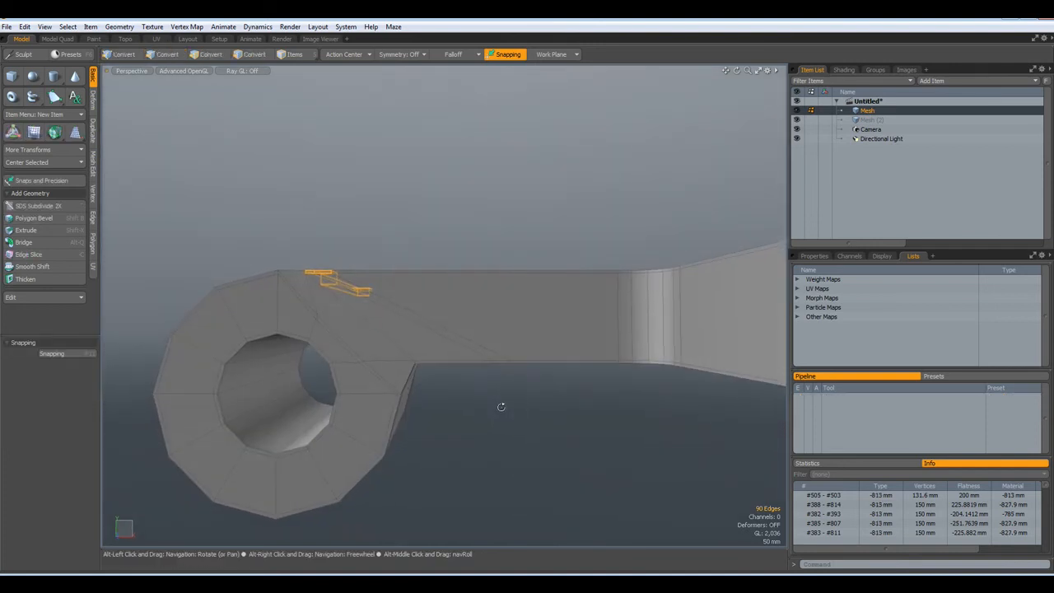
pyautogui.moveTo(450, 336); pyautogui.dragTo(540, 395, button='middle')
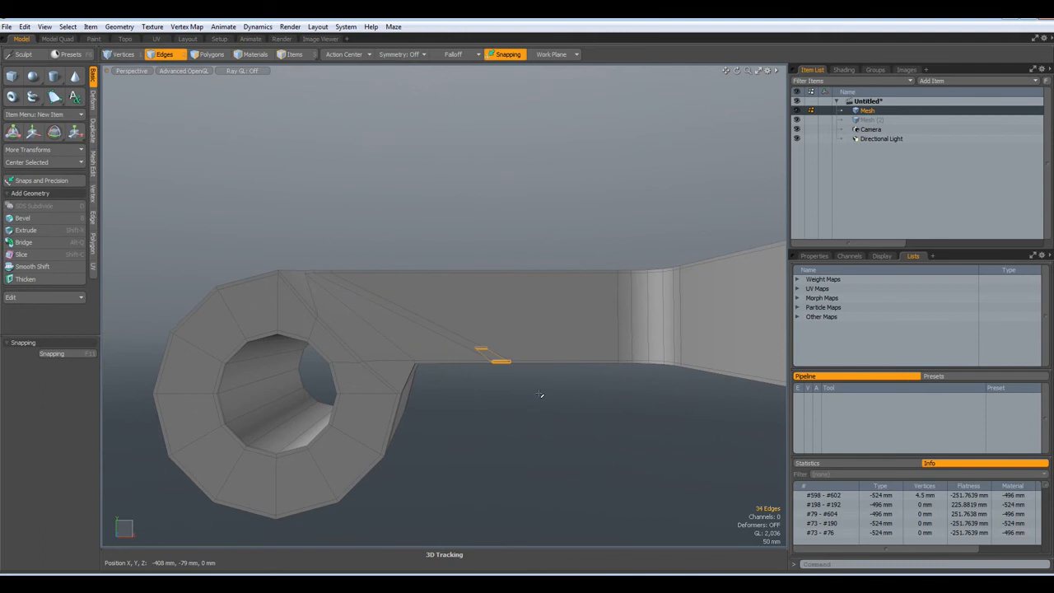
pyautogui.press('w')
pyautogui.moveTo(539, 354); pyautogui.dragTo(528, 354)
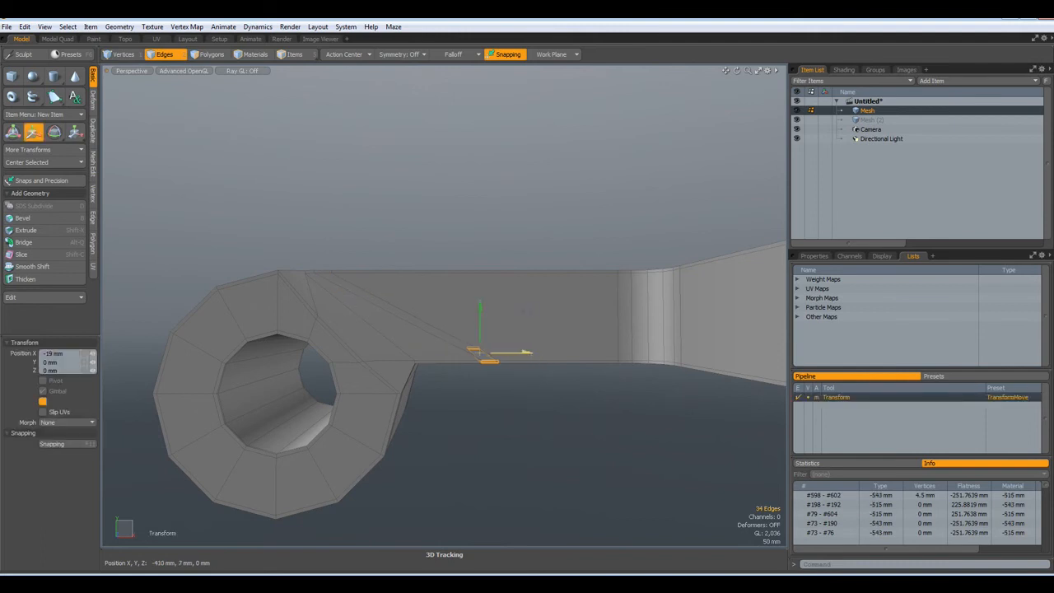
pyautogui.press('space')
pyautogui.click(519, 437)
pyautogui.press('Tab')
pyautogui.keyDown('alt'); pyautogui.moveTo(515, 441); pyautogui.dragTo(555, 455); pyautogui.keyUp('alt')
pyautogui.press('Tab')
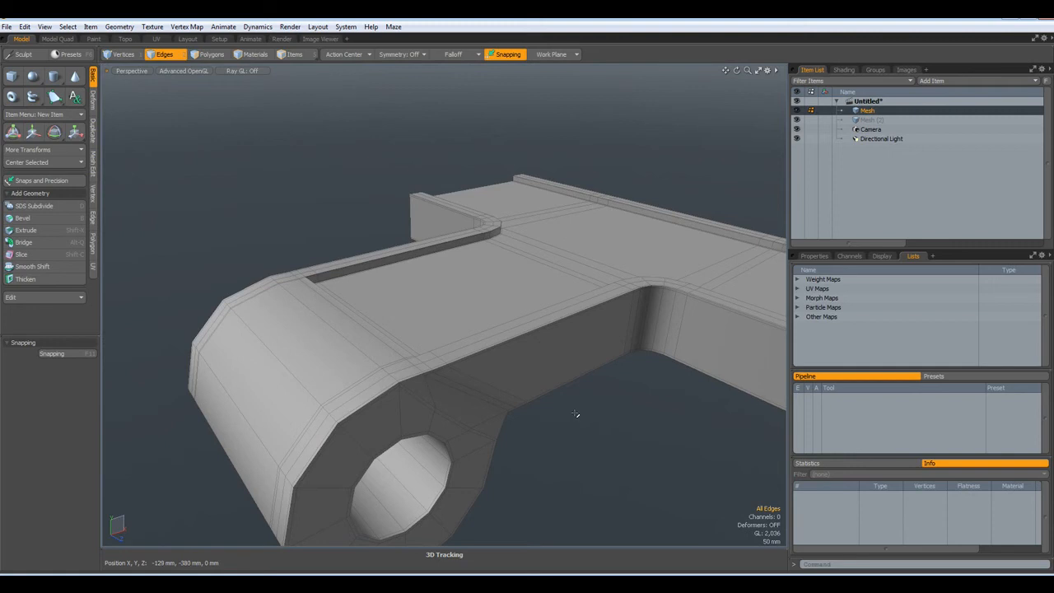
# Copy the polygons of the lower-right arm's ring section in the front view and paste them into the second mesh item
pyautogui.scroll(-4, 578, 416)
pyautogui.keyDown('alt'); pyautogui.moveTo(577, 416); pyautogui.dragTo(522, 301); pyautogui.keyUp('alt')
pyautogui.keyDown('alt'); pyautogui.moveTo(525, 471); pyautogui.dragTo(516, 414); pyautogui.keyUp('alt')
pyautogui.scroll(2, 517, 412)
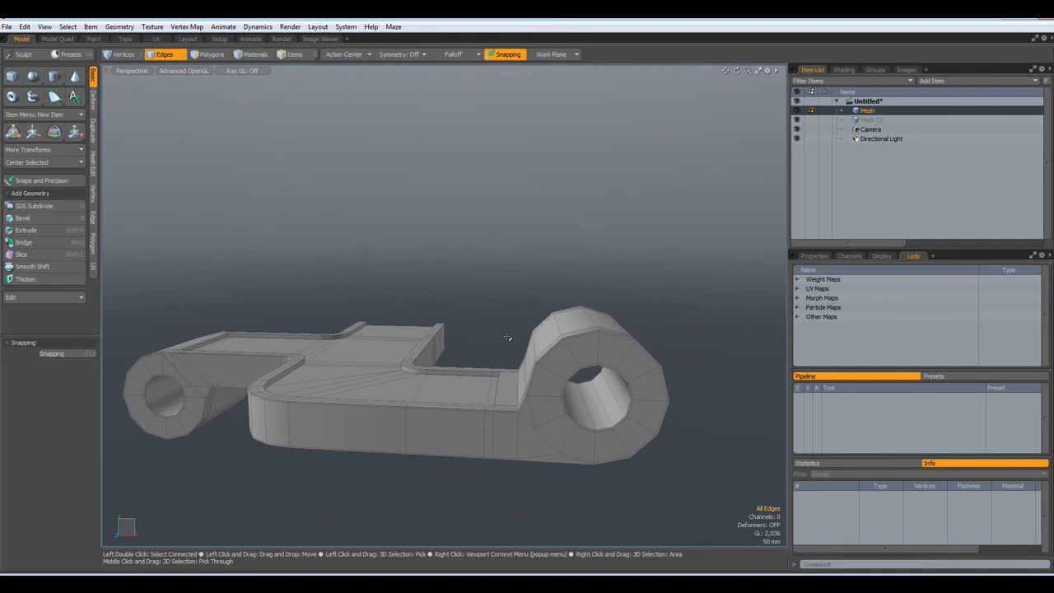
pyautogui.press('KP_2')
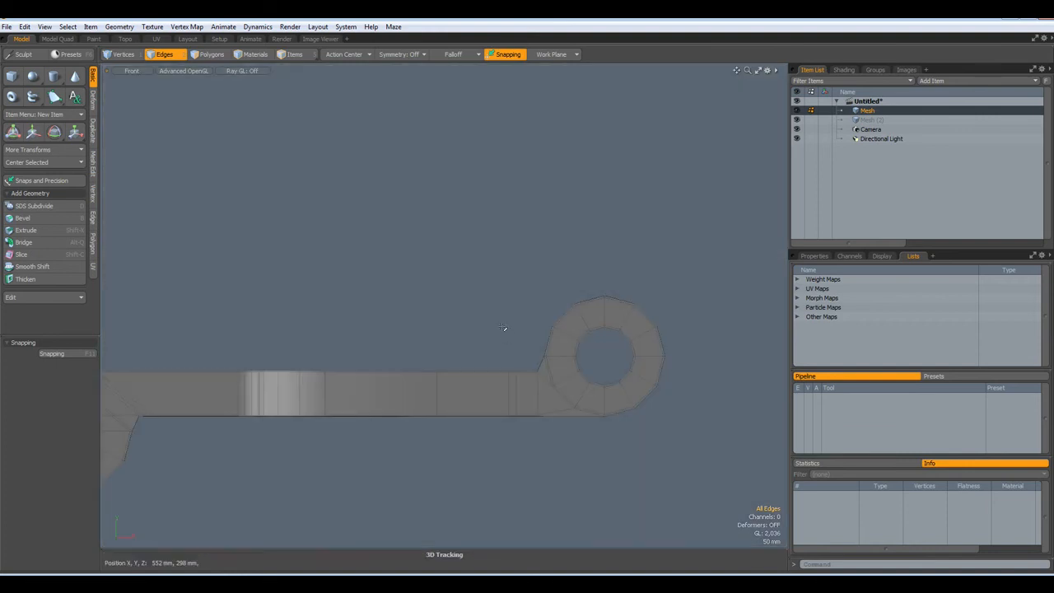
pyautogui.press('3')
pyautogui.moveTo(529, 265); pyautogui.dragTo(696, 487)
pyautogui.press('ctrl')
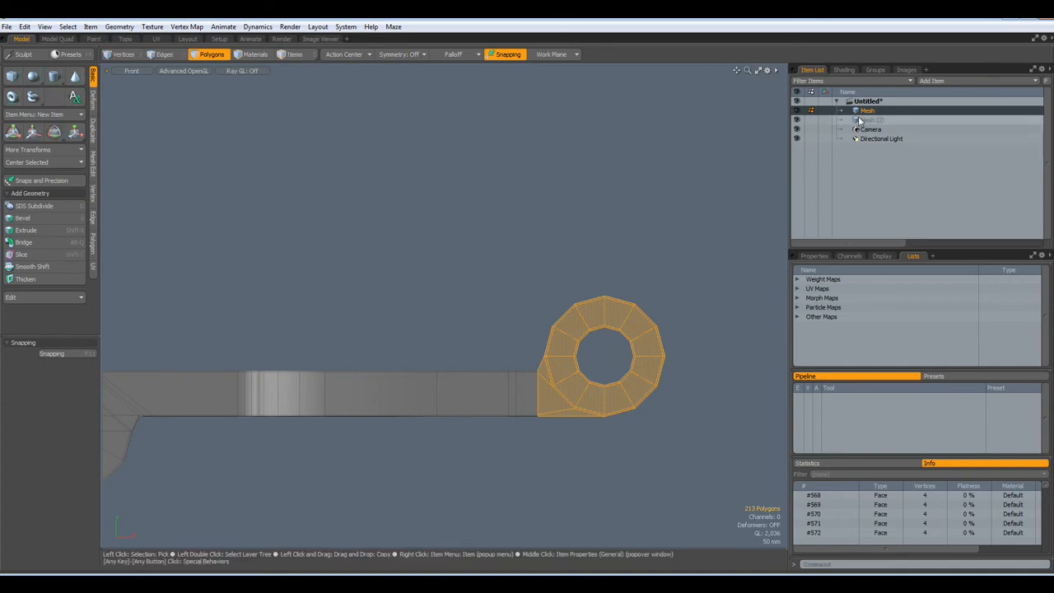
pyautogui.click(823, 119)
pyautogui.hotkey('ctrl', 'v')
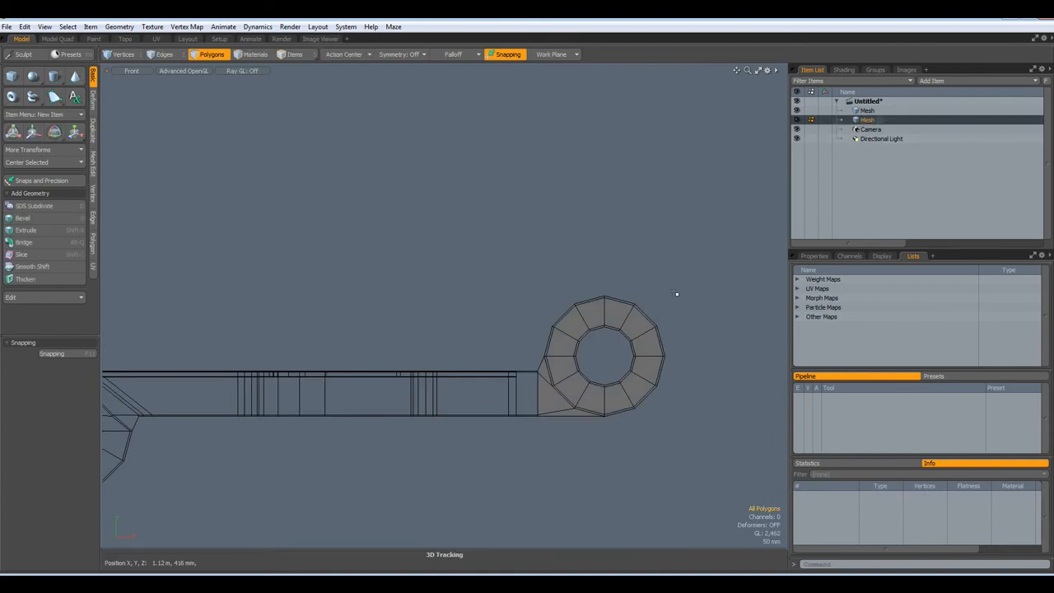
# Move the pasted ring section in the negative Z direction until its side meets the lower-right arm's edge in the top view
pyautogui.press('KP_1')
pyautogui.keyDown('alt'); pyautogui.keyDown('shift'); pyautogui.moveTo(675, 292); pyautogui.dragTo(513, 244); pyautogui.keyUp('shift'); pyautogui.keyUp('alt')
pyautogui.press('w')
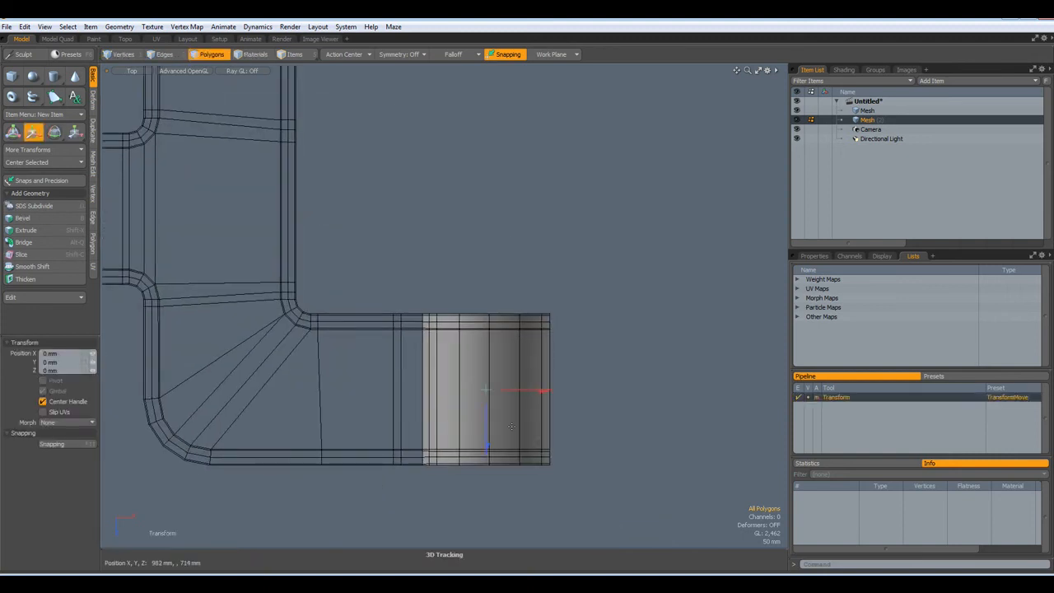
pyautogui.moveTo(485, 454); pyautogui.dragTo(485, 298)
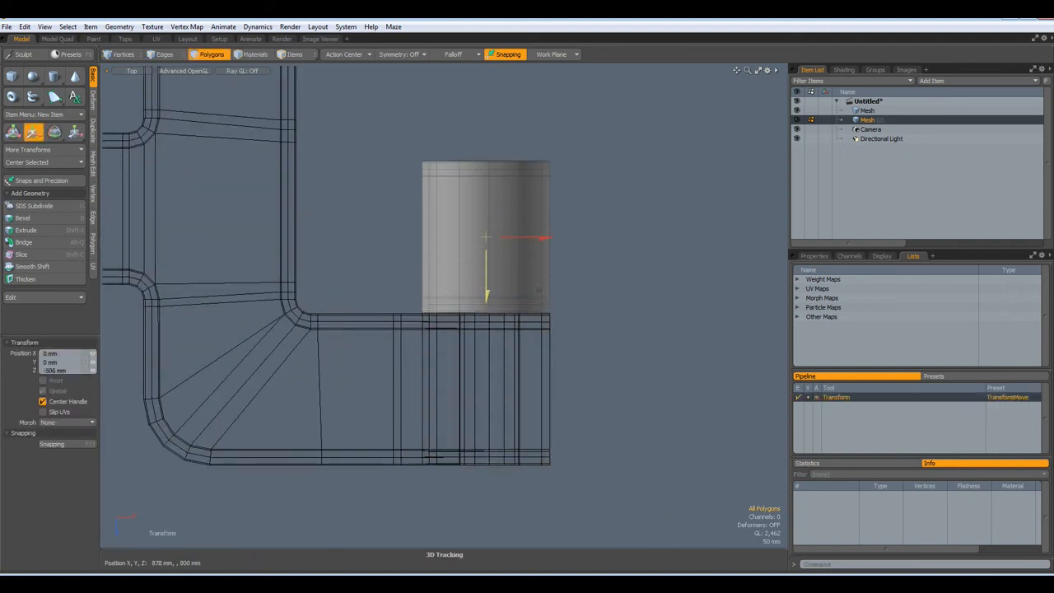
pyautogui.scroll(5, 485, 289)
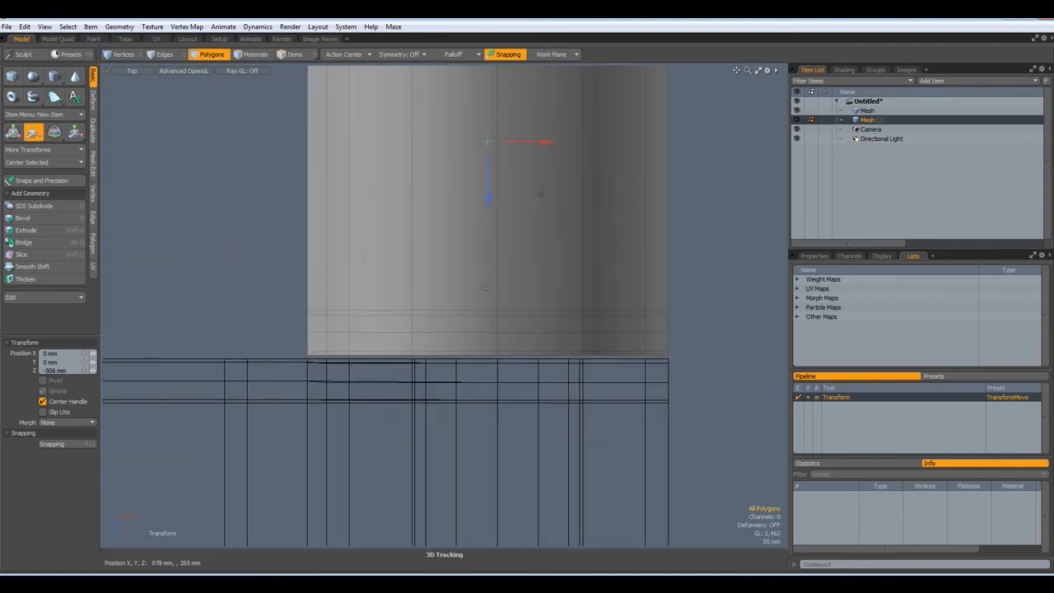
pyautogui.moveTo(489, 199); pyautogui.dragTo(490, 204)
pyautogui.press('q')
pyautogui.hotkey('ctrl', 'space')
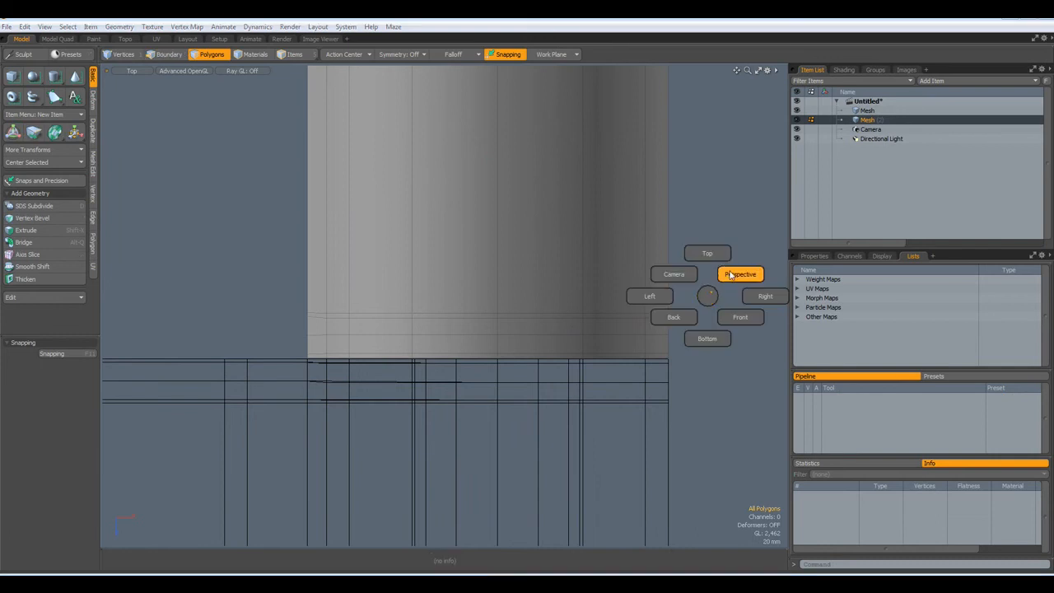
# Extend the pasted ring section's open border edges about -320 mm along X to form a short arm
pyautogui.click(741, 272)
pyautogui.keyDown('alt'); pyautogui.moveTo(342, 409); pyautogui.dragTo(600, 275); pyautogui.keyUp('alt')
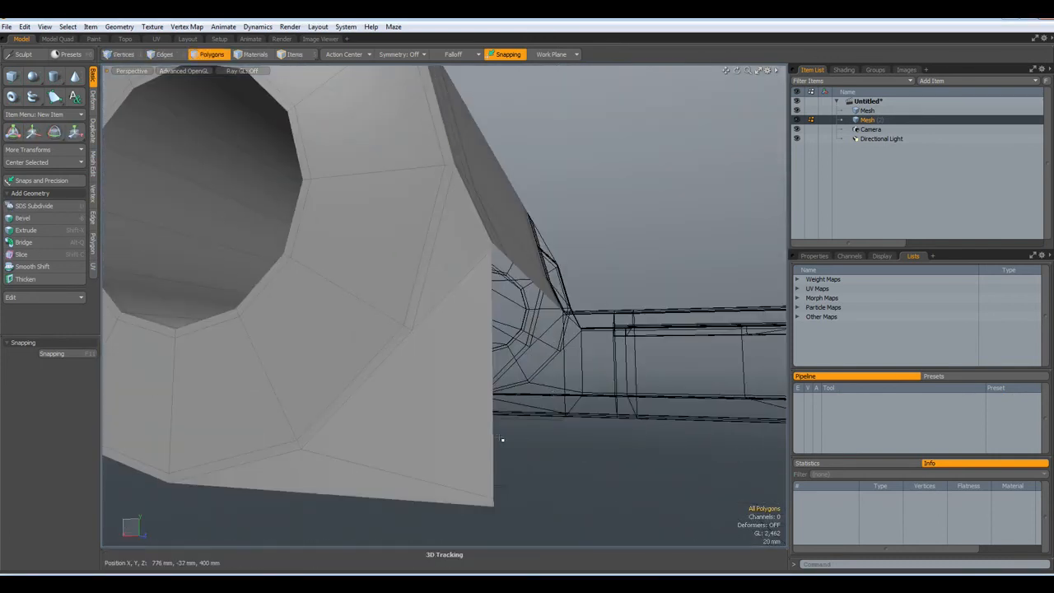
pyautogui.press('2')
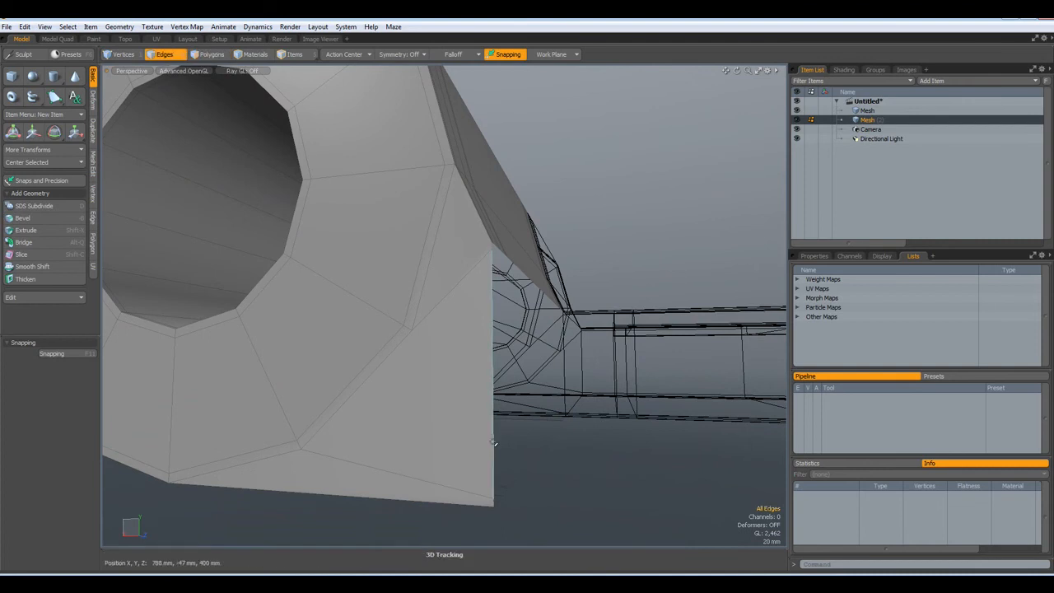
pyautogui.doubleClick(497, 438)
pyautogui.keyDown('alt'); pyautogui.moveTo(521, 452); pyautogui.dragTo(604, 470); pyautogui.keyUp('alt')
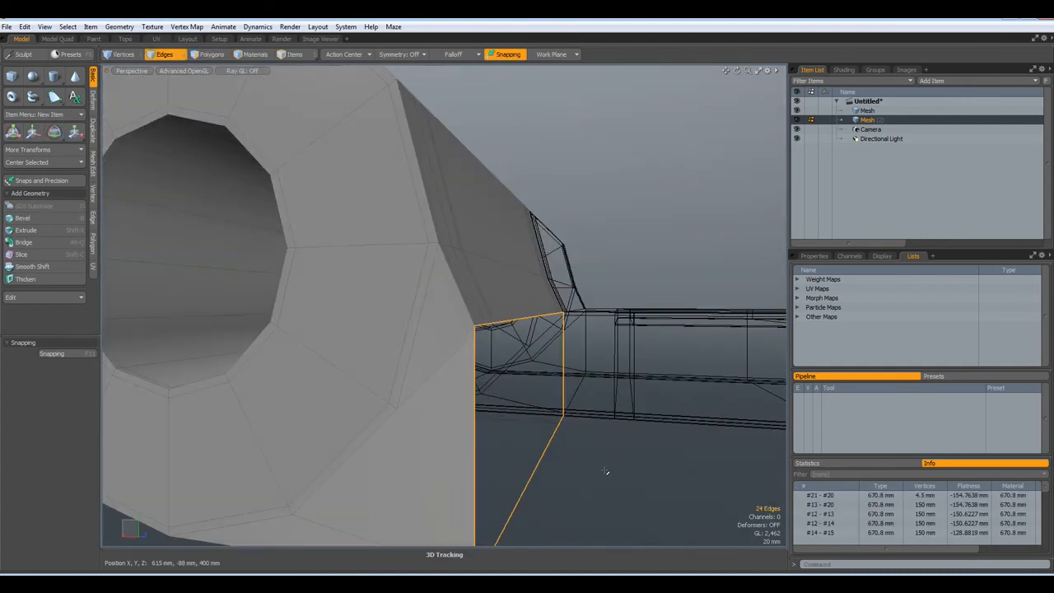
pyautogui.press('z')
pyautogui.click(606, 471)
pyautogui.scroll(-5, 605, 470)
pyautogui.keyDown('alt'); pyautogui.moveTo(605, 471); pyautogui.dragTo(565, 459); pyautogui.keyUp('alt')
pyautogui.moveTo(439, 423); pyautogui.dragTo(587, 498)
pyautogui.press('space')
pyautogui.scroll(-3, 685, 411)
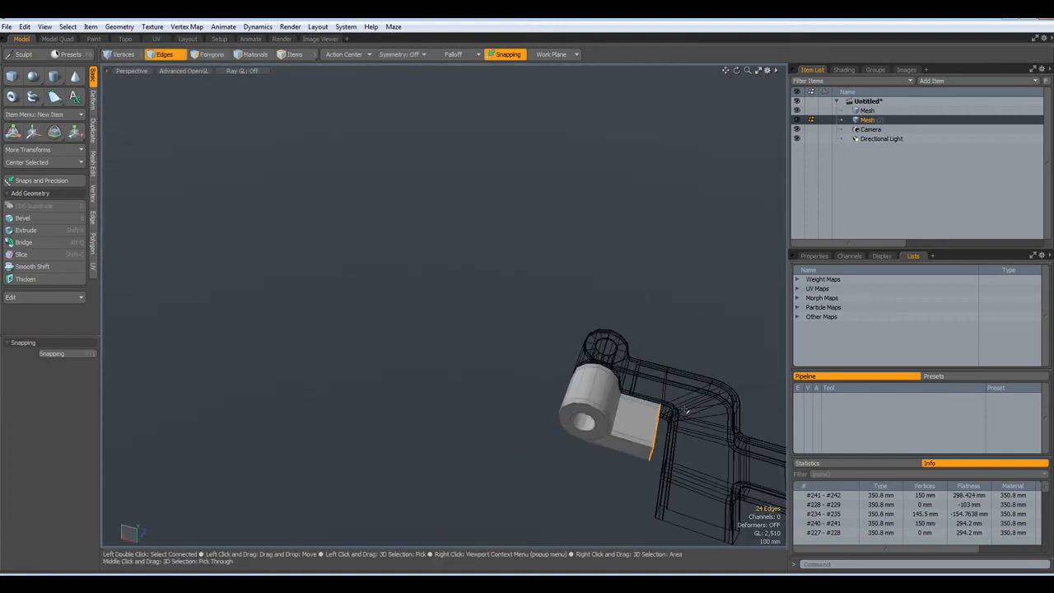
# Duplicate the whole ring-and-arm piece within the second mesh item and move the copy -1.65 m along X
pyautogui.keyDown('alt'); pyautogui.keyDown('shift'); pyautogui.moveTo(708, 441); pyautogui.dragTo(450, 391); pyautogui.keyUp('shift'); pyautogui.keyUp('alt')
pyautogui.press('3')
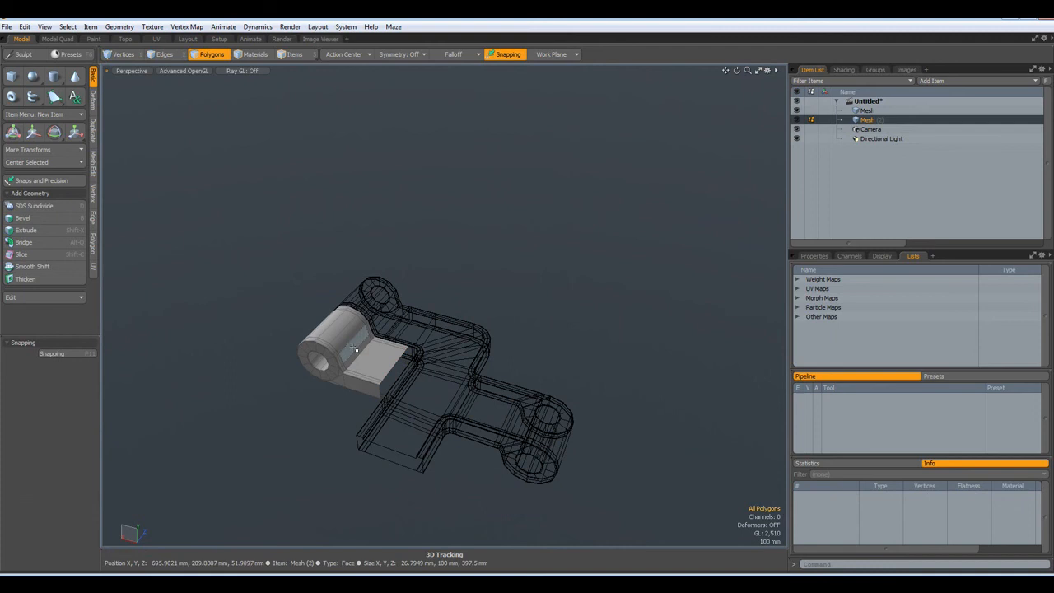
pyautogui.doubleClick(345, 336)
pyautogui.press('ctrl')
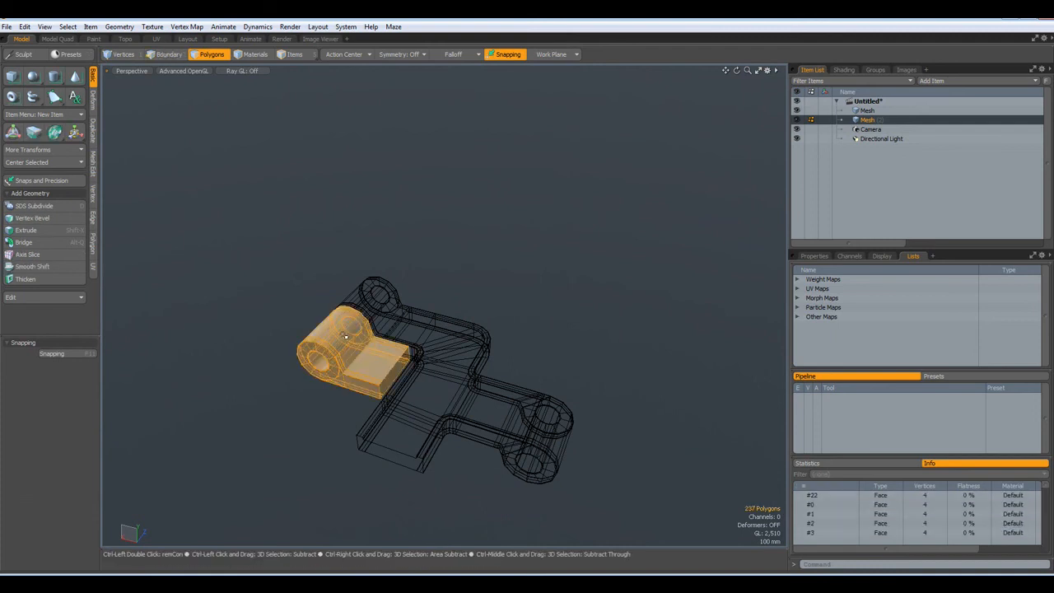
pyautogui.press('w')
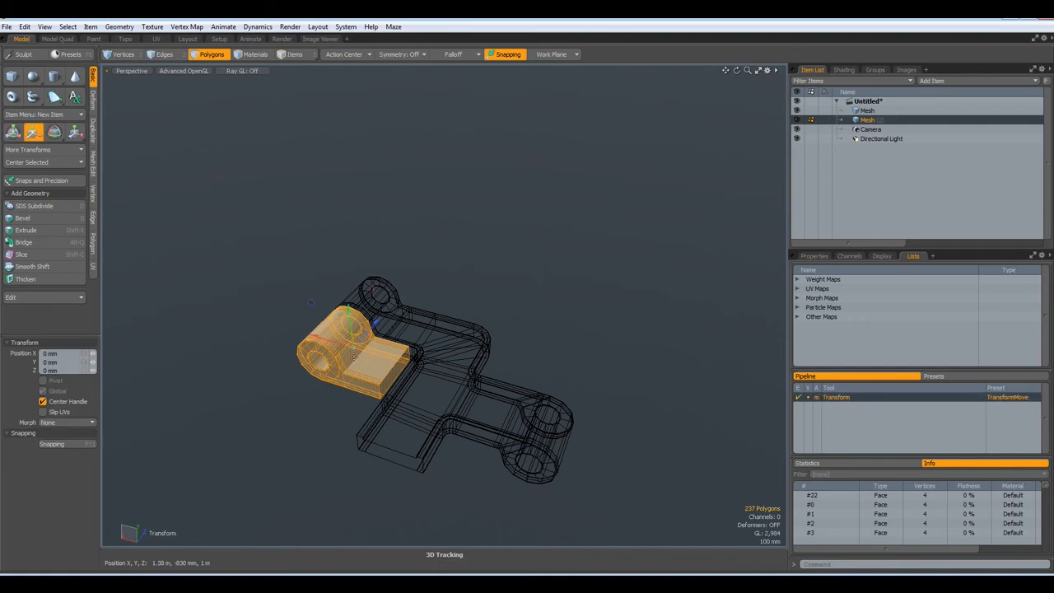
pyautogui.moveTo(318, 339); pyautogui.dragTo(504, 395)
pyautogui.press('KP_1')
pyautogui.keyDown('alt'); pyautogui.moveTo(565, 243); pyautogui.dragTo(556, 335); pyautogui.keyUp('alt')
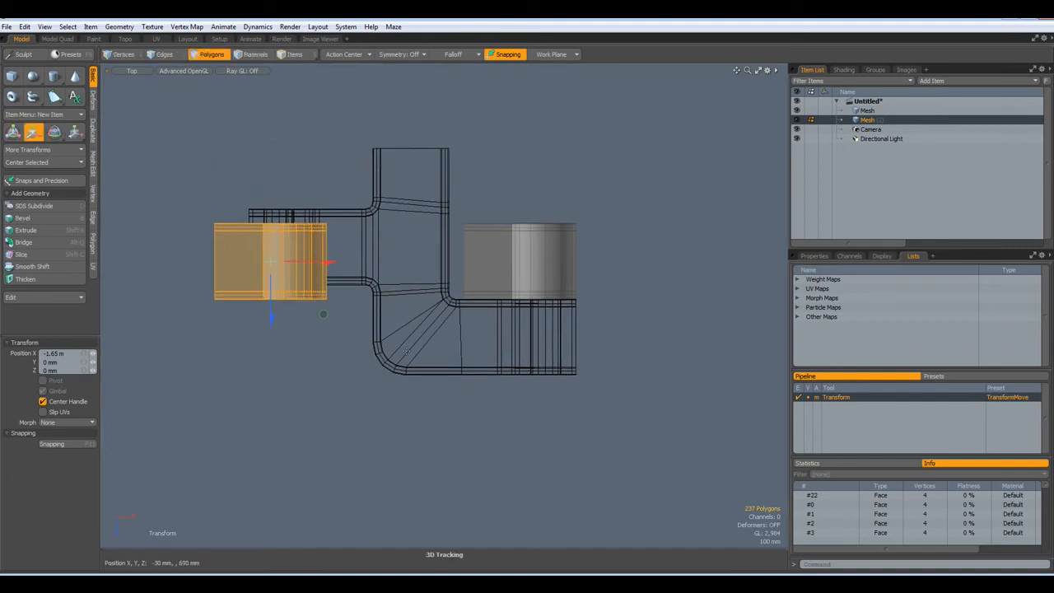
# Rotate the copy 180° about Y and move it 228.1 mm along X and 408.9 mm along Z beside the left arm's ring
pyautogui.press('e')
pyautogui.moveTo(240, 324); pyautogui.dragTo(316, 194)
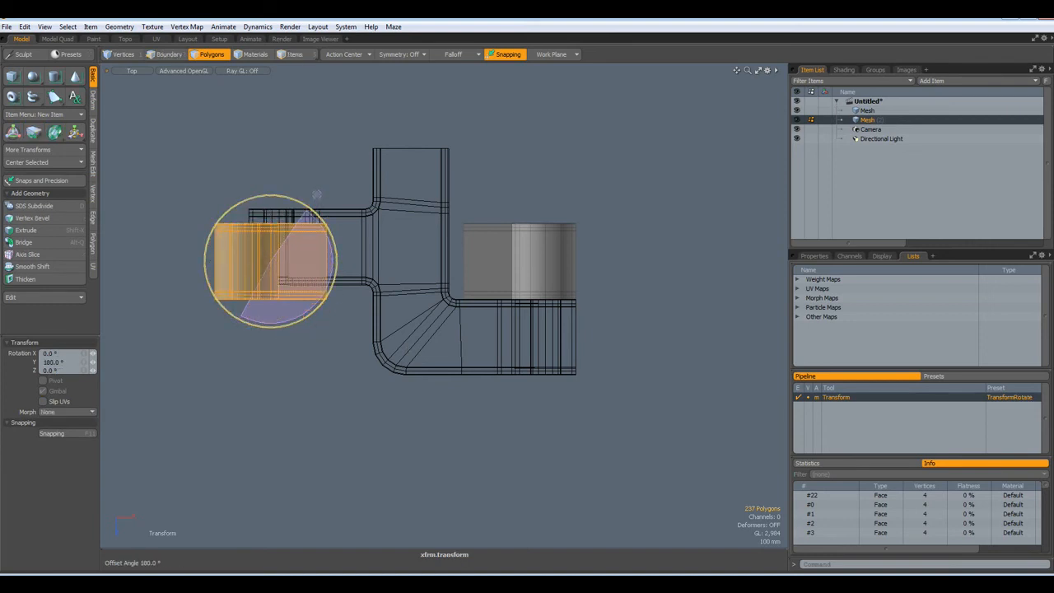
pyautogui.press('w')
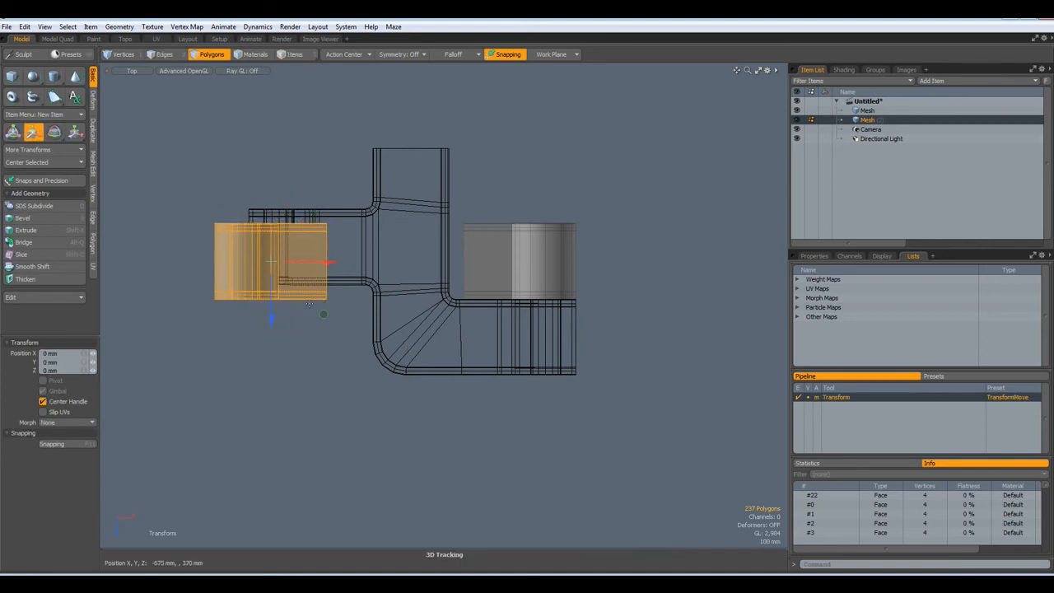
pyautogui.moveTo(323, 314); pyautogui.dragTo(357, 375)
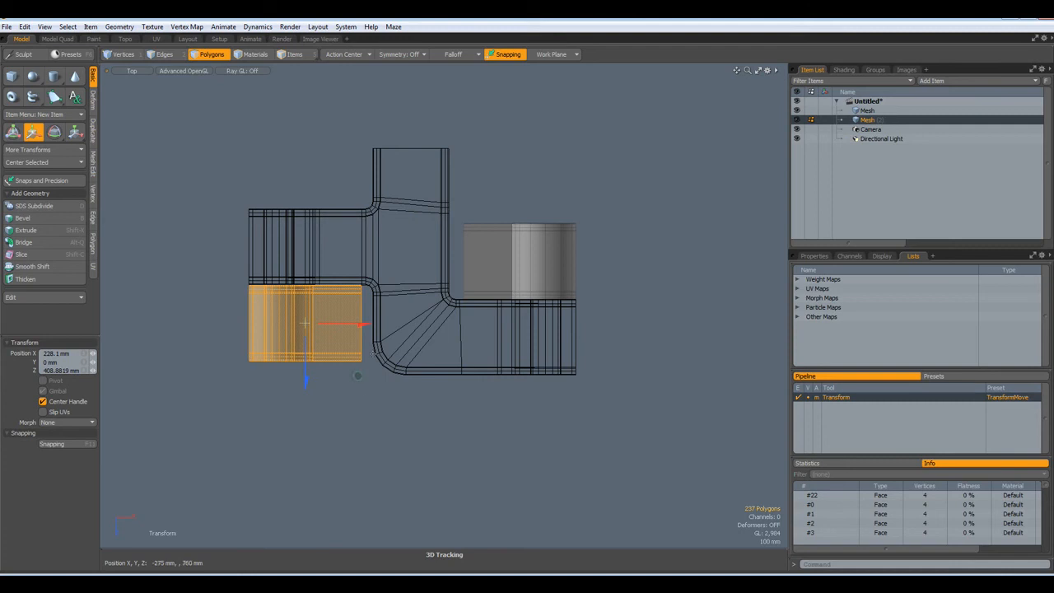
pyautogui.press('q')
# Move the open end edges of the left copy about 170 mm along X toward the block's central body
pyautogui.press('2')
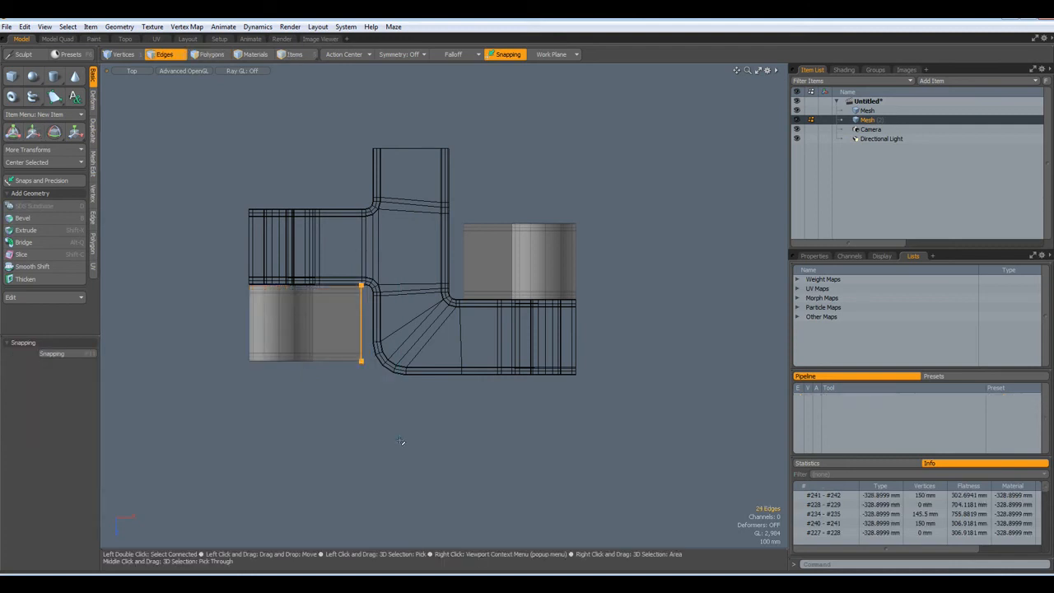
pyautogui.press('w')
pyautogui.moveTo(413, 325); pyautogui.dragTo(441, 325)
pyautogui.press('space')
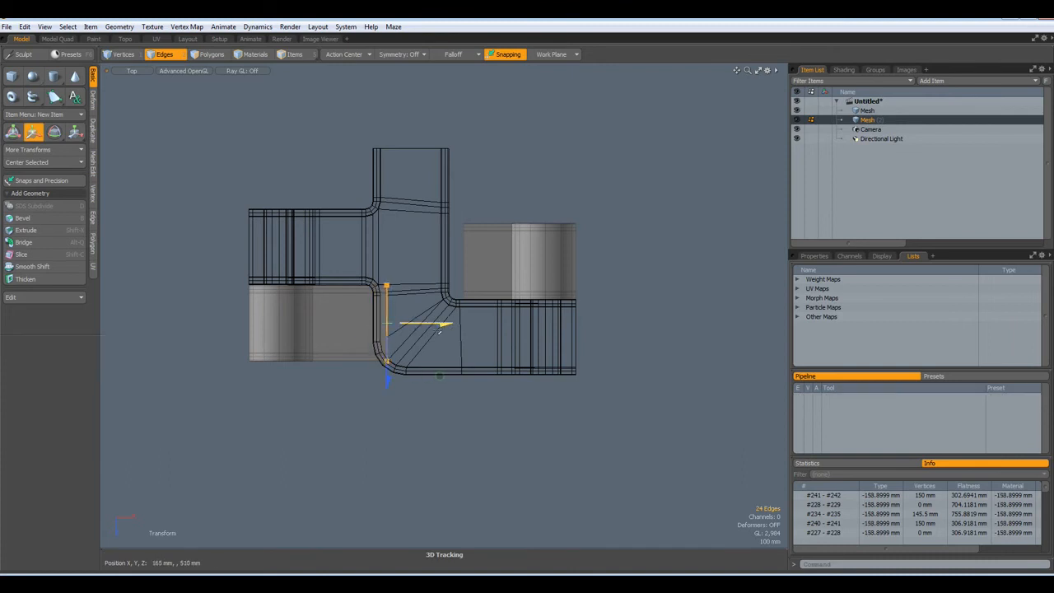
# Select the left copy in the front view and move it -0.5 mm along X and -250 mm along Y onto the lower ring
pyautogui.hotkey('ctrl', 'space')
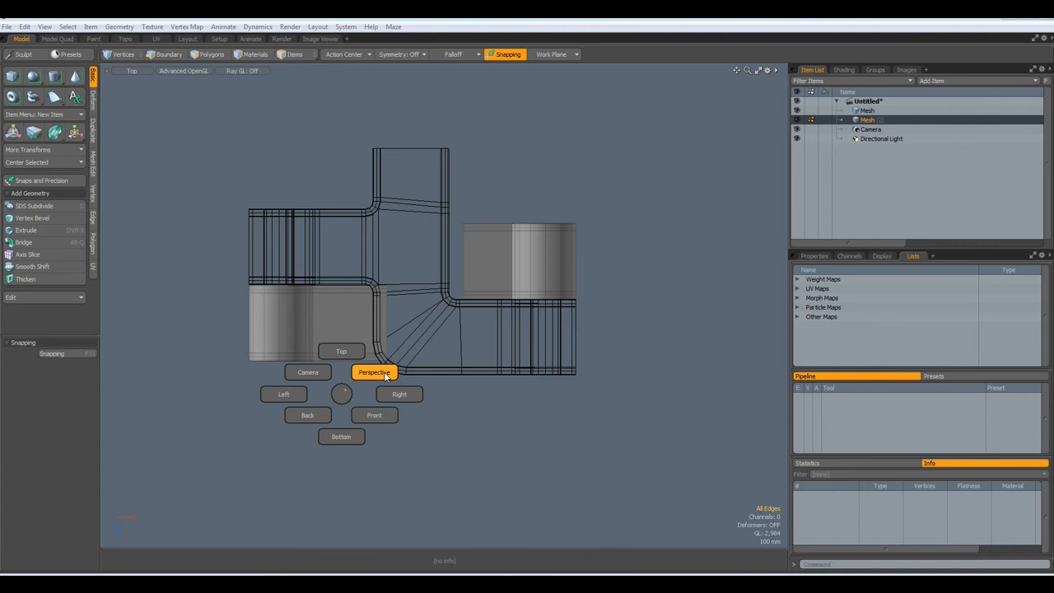
pyautogui.click(376, 373)
pyautogui.keyDown('alt'); pyautogui.moveTo(378, 380); pyautogui.dragTo(408, 350); pyautogui.keyUp('alt')
pyautogui.press('KP_2')
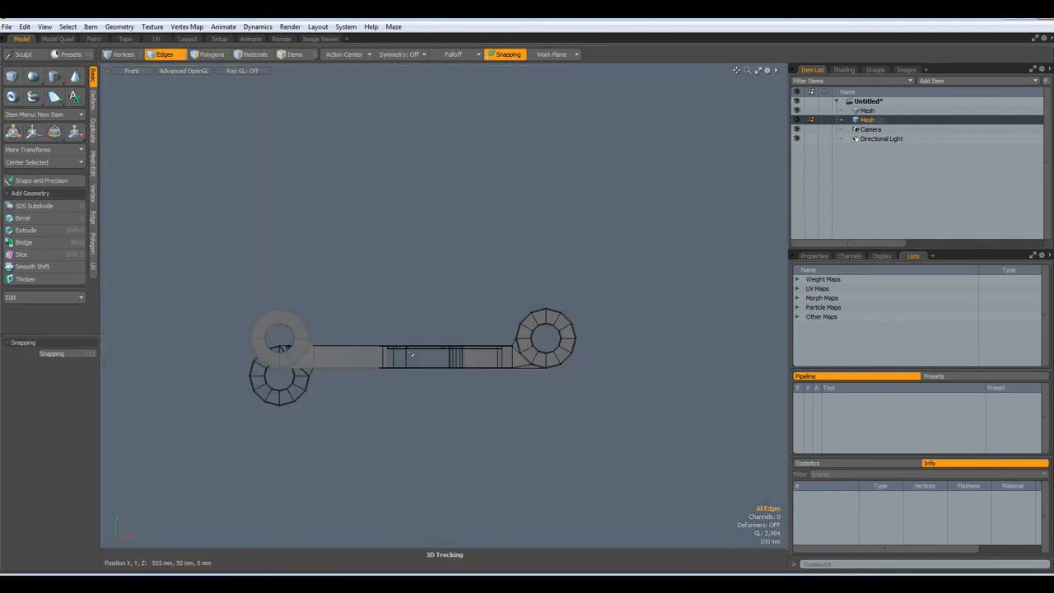
pyautogui.scroll(2, 295, 356)
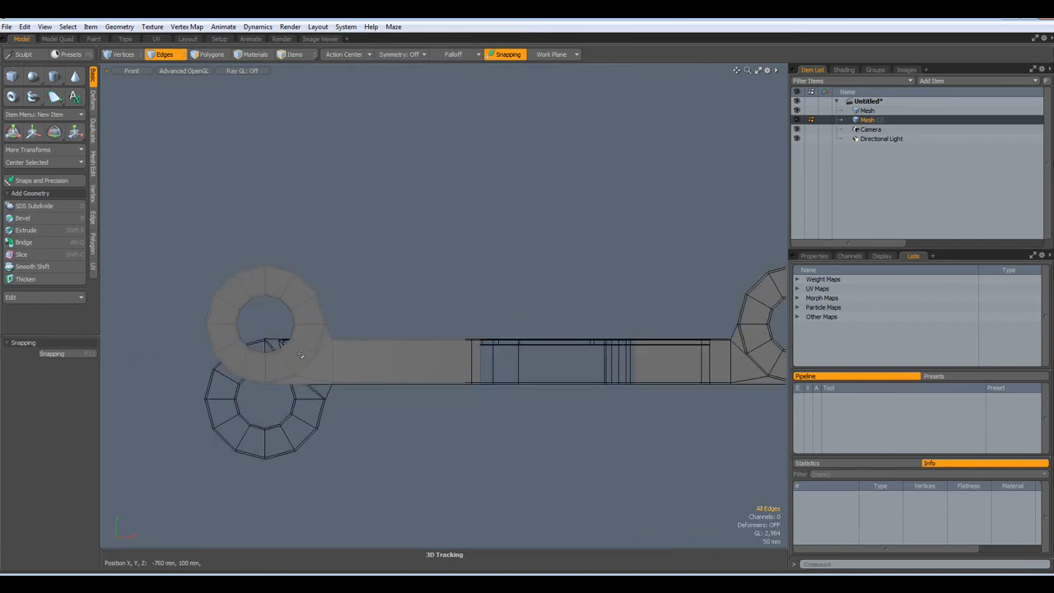
pyautogui.press('3')
pyautogui.doubleClick(295, 359)
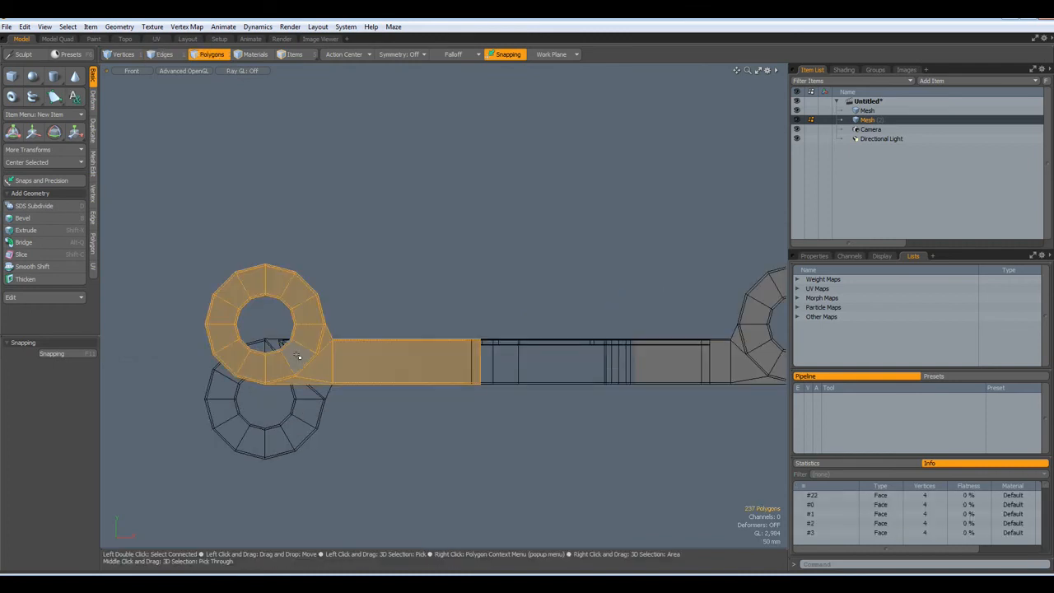
pyautogui.press('w')
pyautogui.moveTo(343, 265); pyautogui.dragTo(253, 385)
pyautogui.scroll(6, 253, 385)
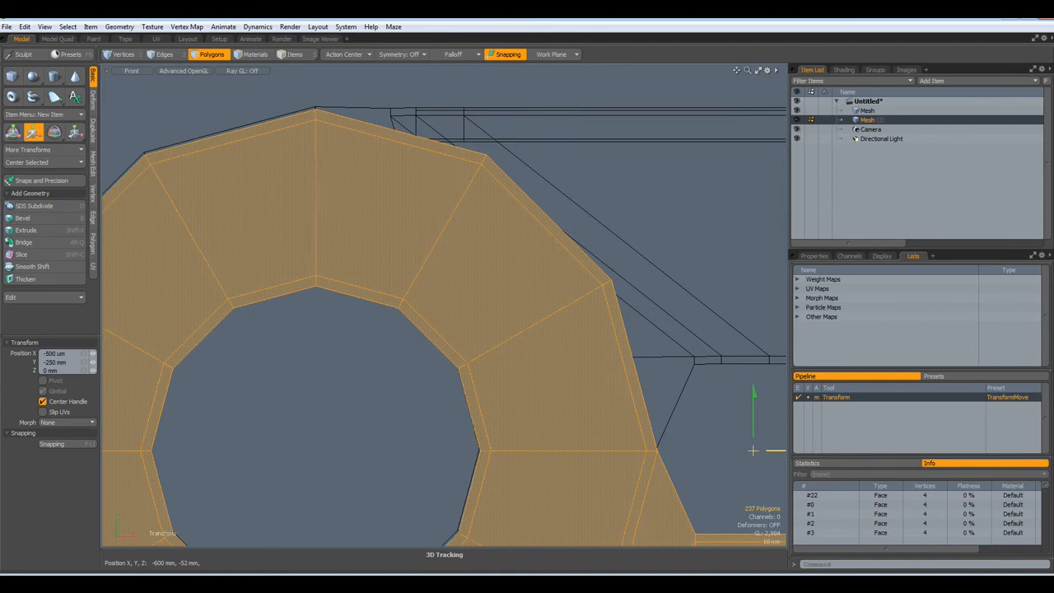
pyautogui.press('space')
pyautogui.scroll(-6, 662, 276)
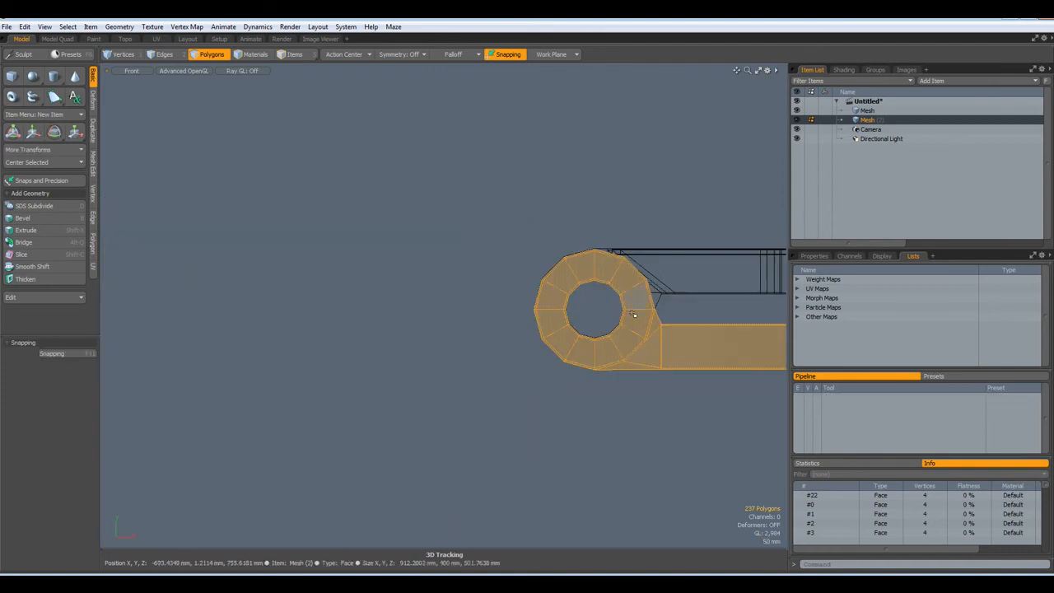
pyautogui.click(497, 435)
# Delete the outer half of the right-hand ring piece's polygons in the top view
pyautogui.keyDown('alt'); pyautogui.moveTo(610, 409); pyautogui.dragTo(389, 379); pyautogui.keyUp('alt')
pyautogui.hotkey('ctrl', 'space')
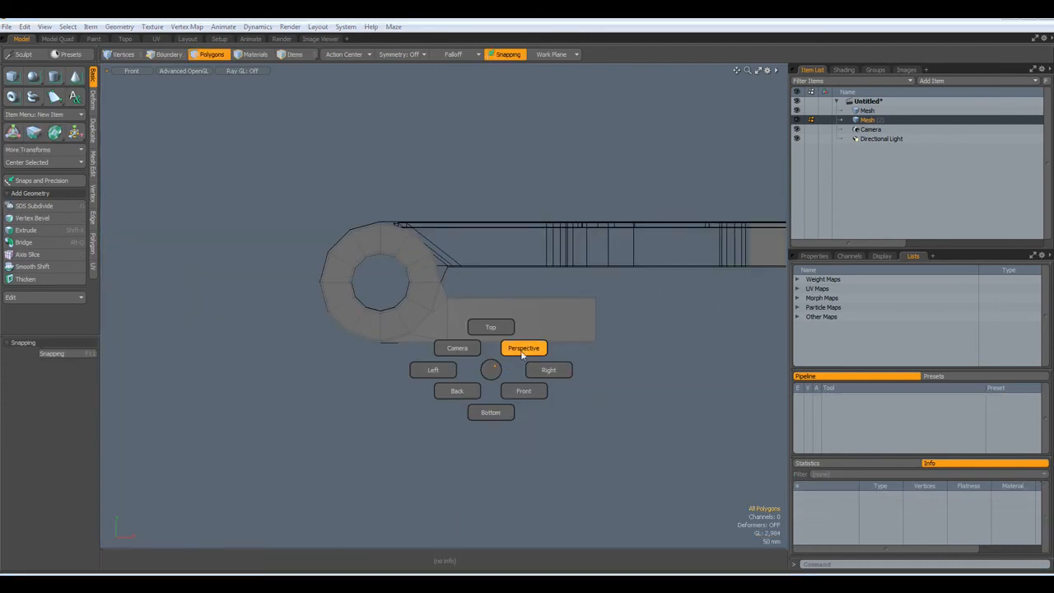
pyautogui.click(529, 354)
pyautogui.keyDown('alt'); pyautogui.moveTo(570, 305); pyautogui.dragTo(555, 366); pyautogui.keyUp('alt')
pyautogui.moveTo(240, 350)
pyautogui.keyDown('alt'); pyautogui.keyDown('shift'); pyautogui.mouseDown()
pyautogui.moveTo(475, 285)
pyautogui.moveTo(430, 263)
pyautogui.moveTo(433, 272)
pyautogui.moveTo(414, 272)
pyautogui.moveTo(414, 299)
pyautogui.moveTo(420, 306)
pyautogui.moveTo(471, 261)
pyautogui.moveTo(476, 233)
pyautogui.moveTo(518, 320)
pyautogui.moveTo(497, 290)
pyautogui.mouseUp(); pyautogui.keyUp('shift'); pyautogui.keyUp('alt')
pyautogui.press('KP_1')
pyautogui.moveTo(461, 282)
pyautogui.mouseDown(button='middle')
pyautogui.moveTo(505, 370)
pyautogui.moveTo(639, 478)
pyautogui.mouseUp(button='middle')
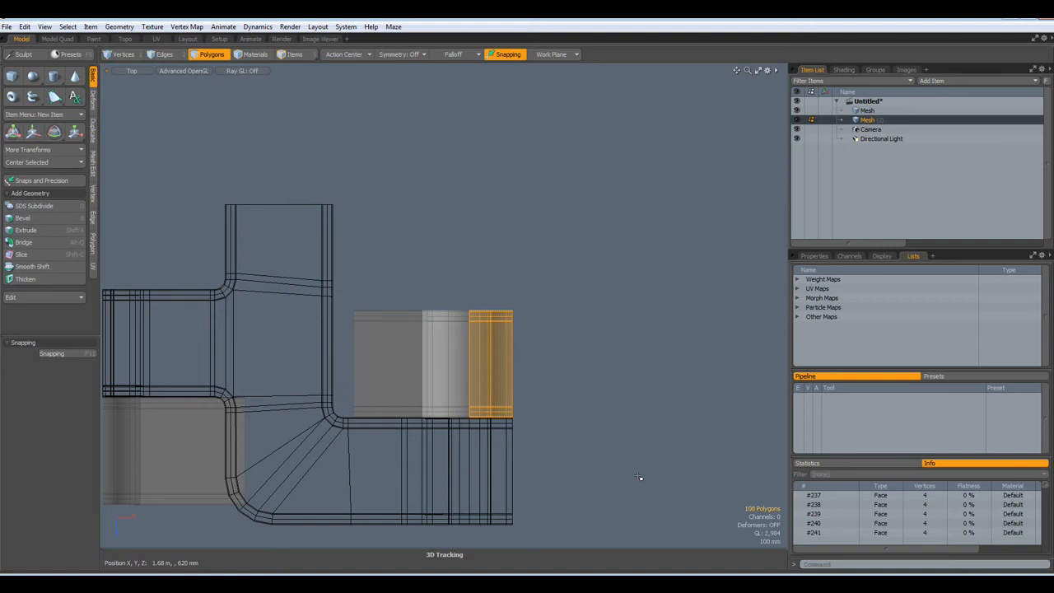
pyautogui.press('Delete')
# Mirror the remaining part of the right-hand ring piece across the X axis with centre X at 920 mm and inverted polygons
pyautogui.doubleClick(395, 332)
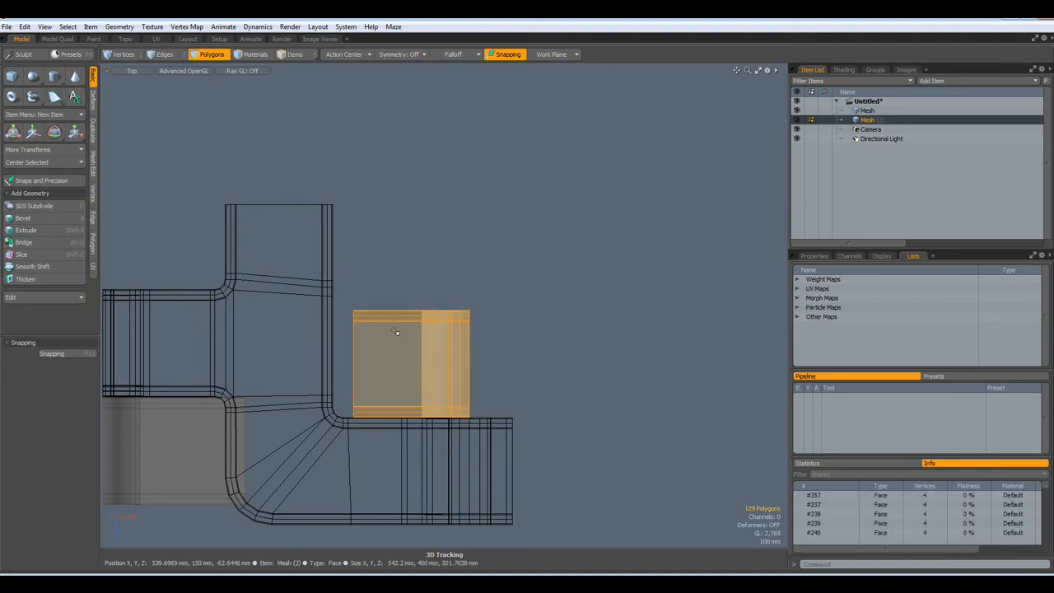
pyautogui.click(94, 130)
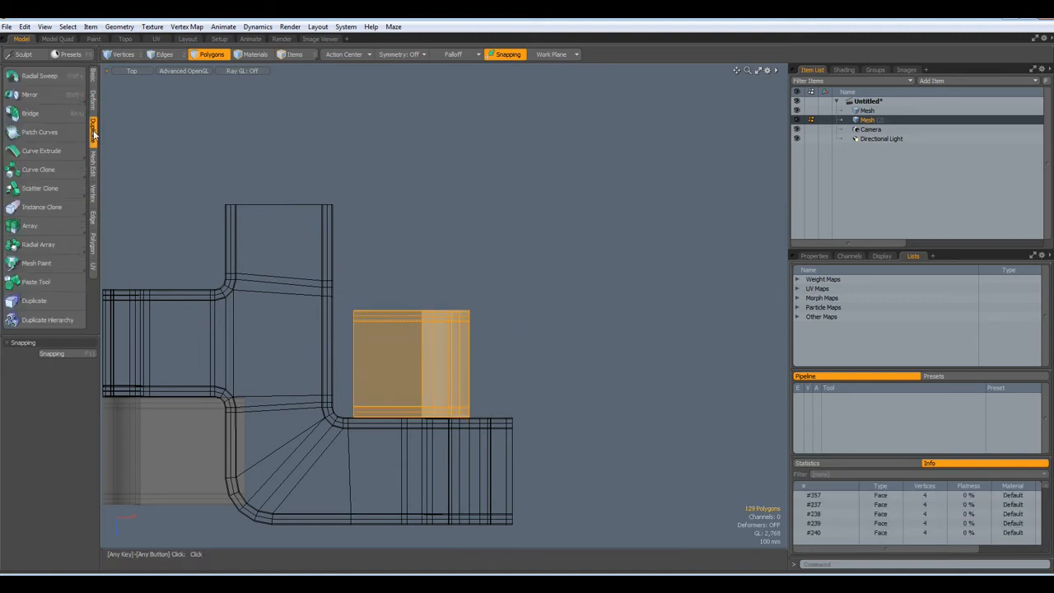
pyautogui.click(30, 96)
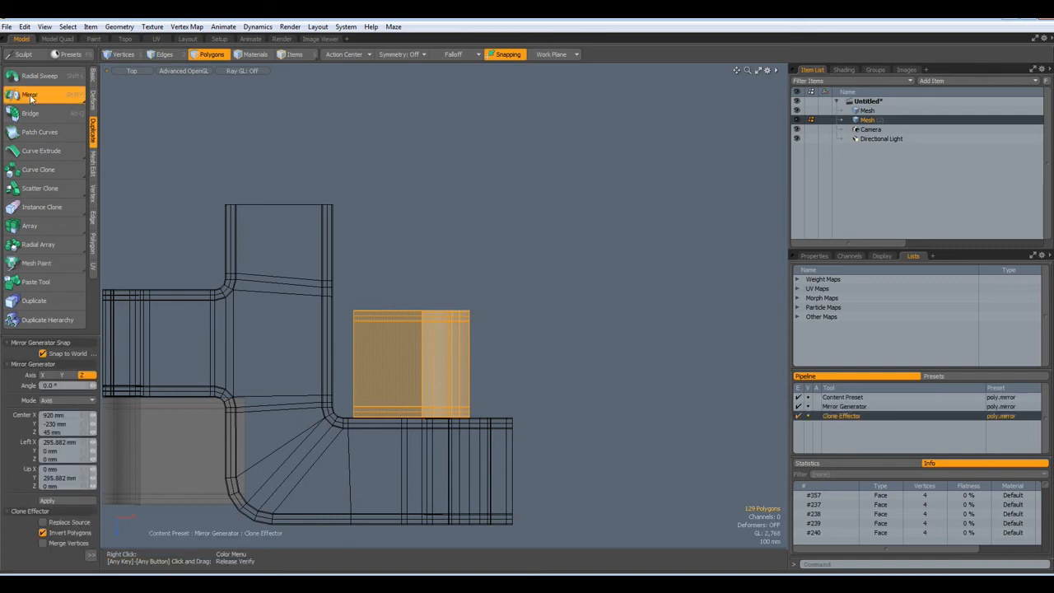
pyautogui.click(45, 374)
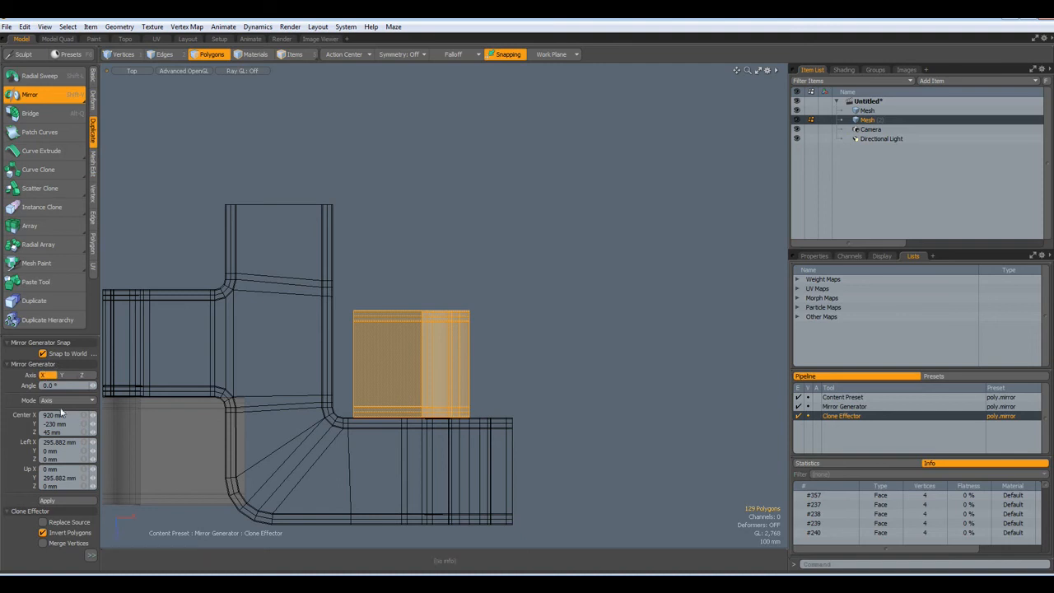
pyautogui.click(70, 501)
pyautogui.scroll(3, 514, 346)
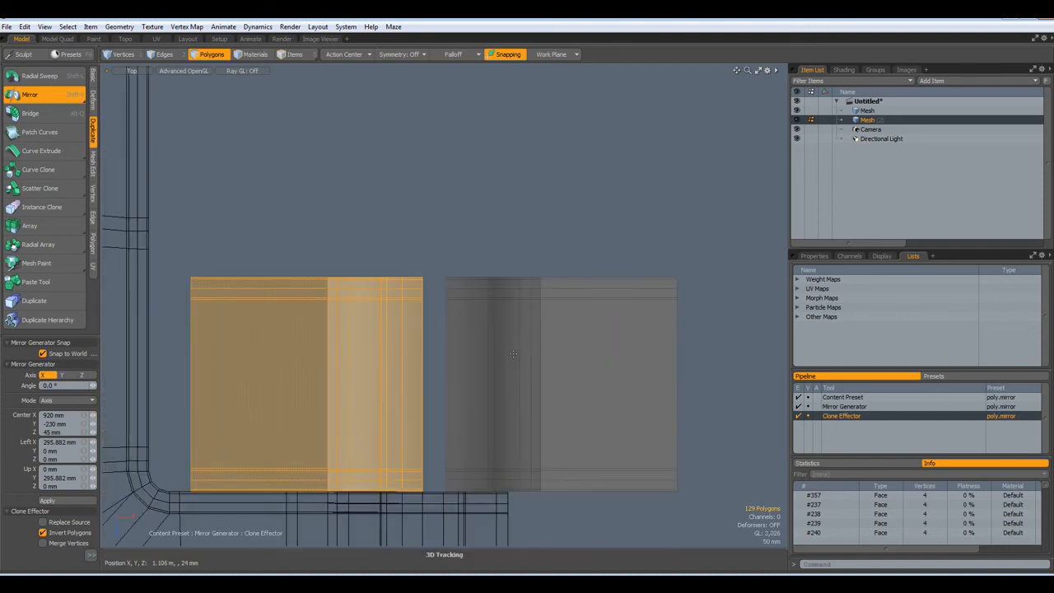
pyautogui.press('space')
# Select the mirrored half of the right-hand hinge piece and move it -53 mm along X to meet the original half
pyautogui.doubleClick(512, 356)
pyautogui.scroll(3, 510, 367)
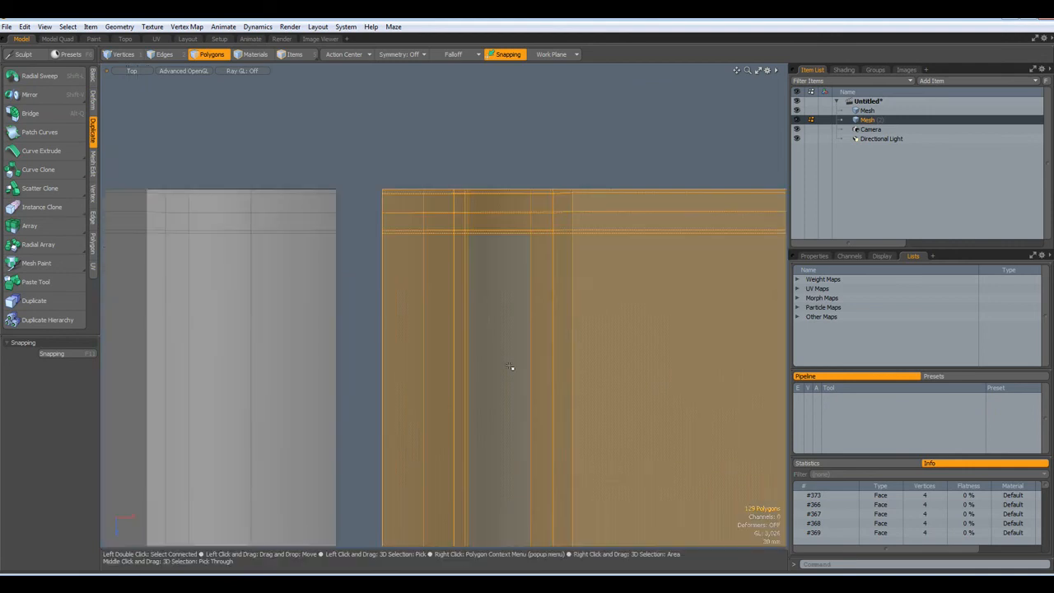
pyautogui.press('w')
pyautogui.moveTo(613, 404); pyautogui.dragTo(568, 404)
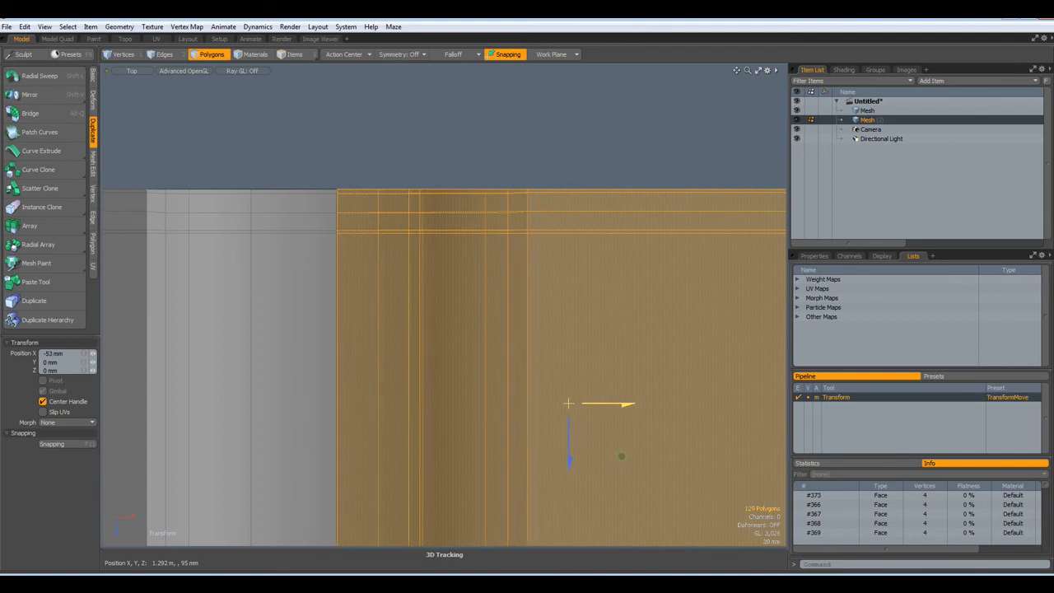
pyautogui.press('q')
pyautogui.keyDown('alt'); pyautogui.moveTo(447, 341); pyautogui.dragTo(482, 271); pyautogui.keyUp('alt')
pyautogui.scroll(-3, 531, 223)
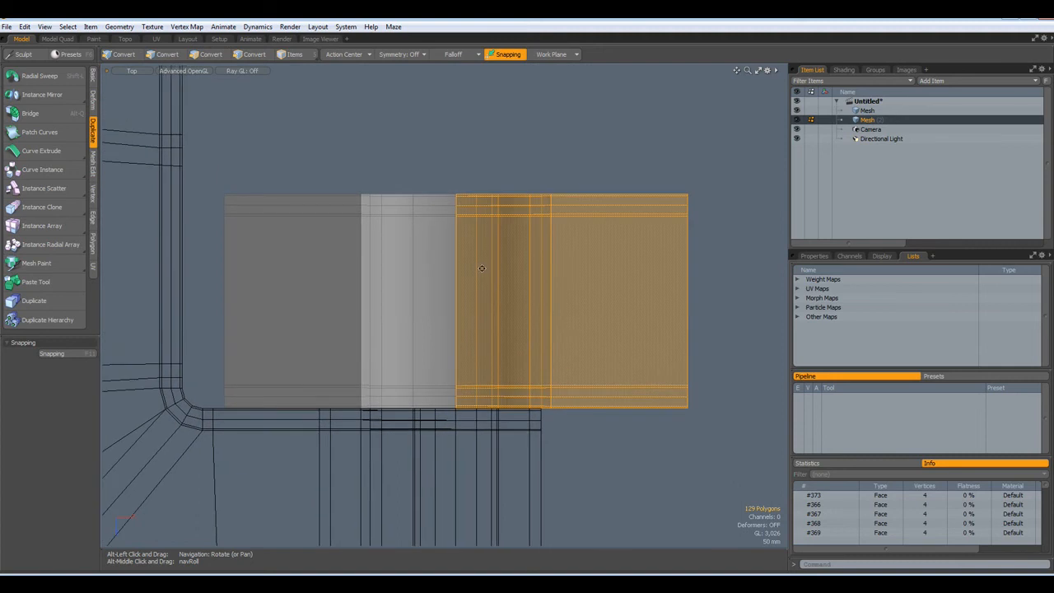
# Flatten the seam edges between the two halves to 0% X scale and merge their vertices with Automatic range
pyautogui.press('2')
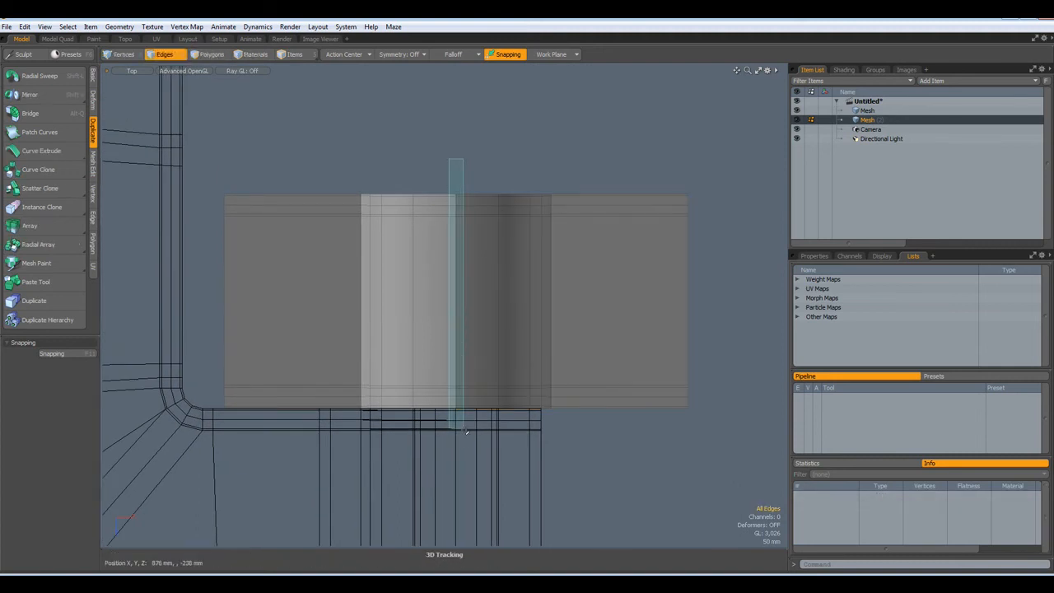
pyautogui.click(464, 438)
pyautogui.press('r')
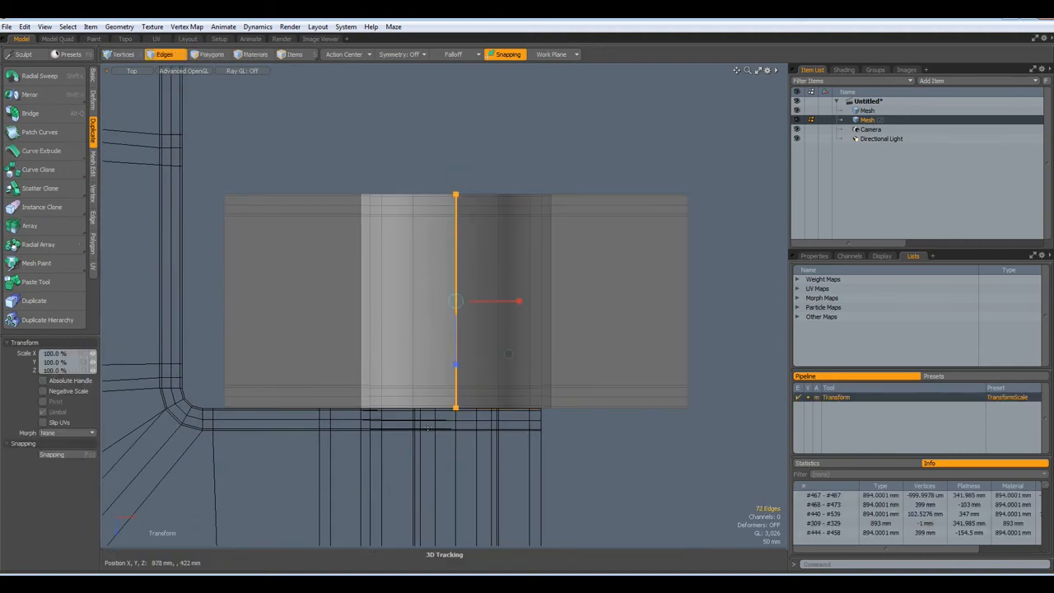
pyautogui.moveTo(519, 301); pyautogui.dragTo(454, 302)
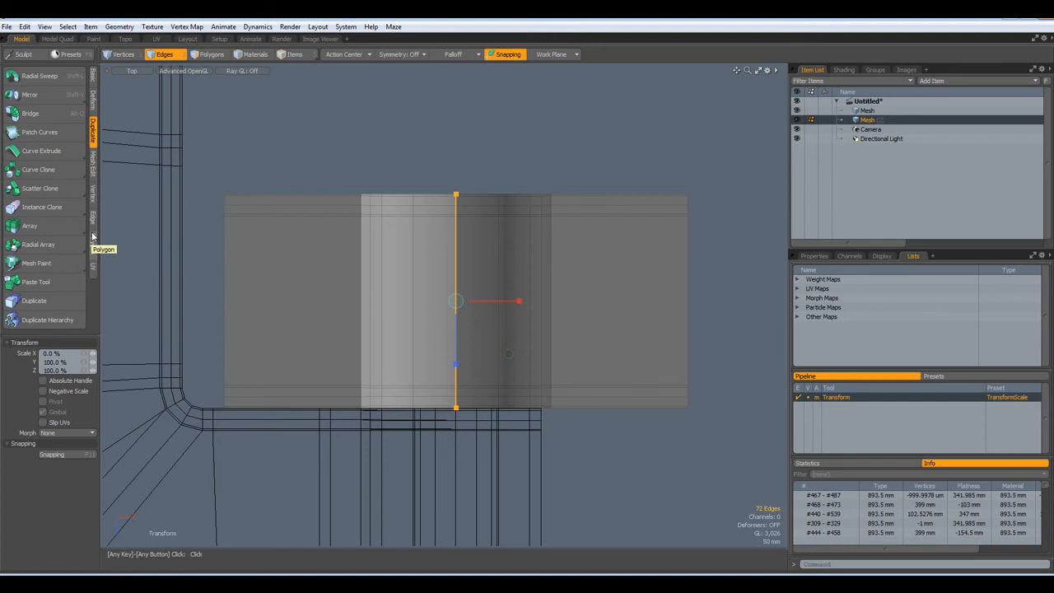
pyautogui.click(93, 193)
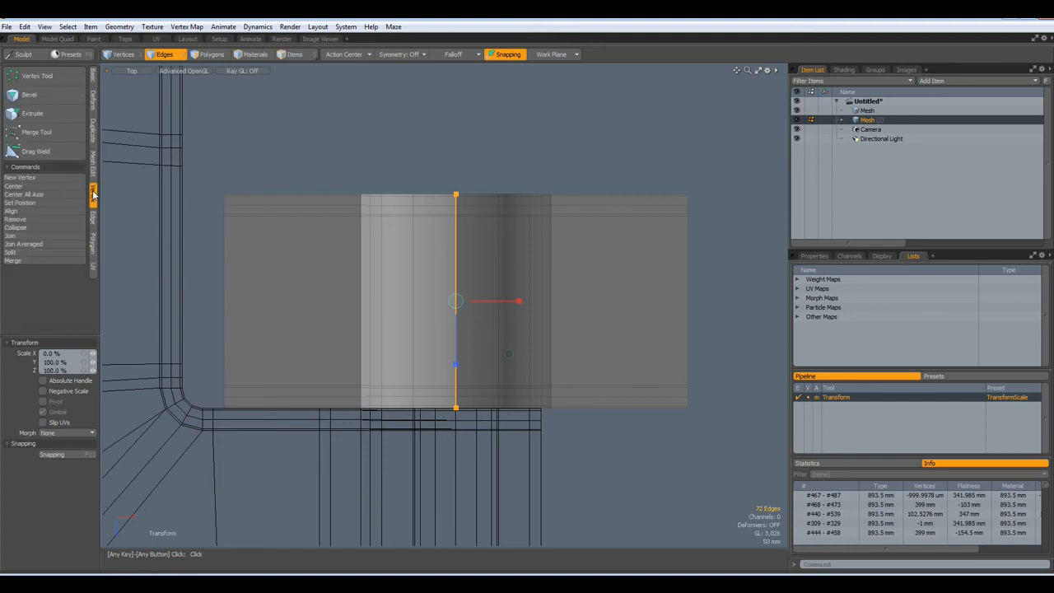
pyautogui.click(25, 262)
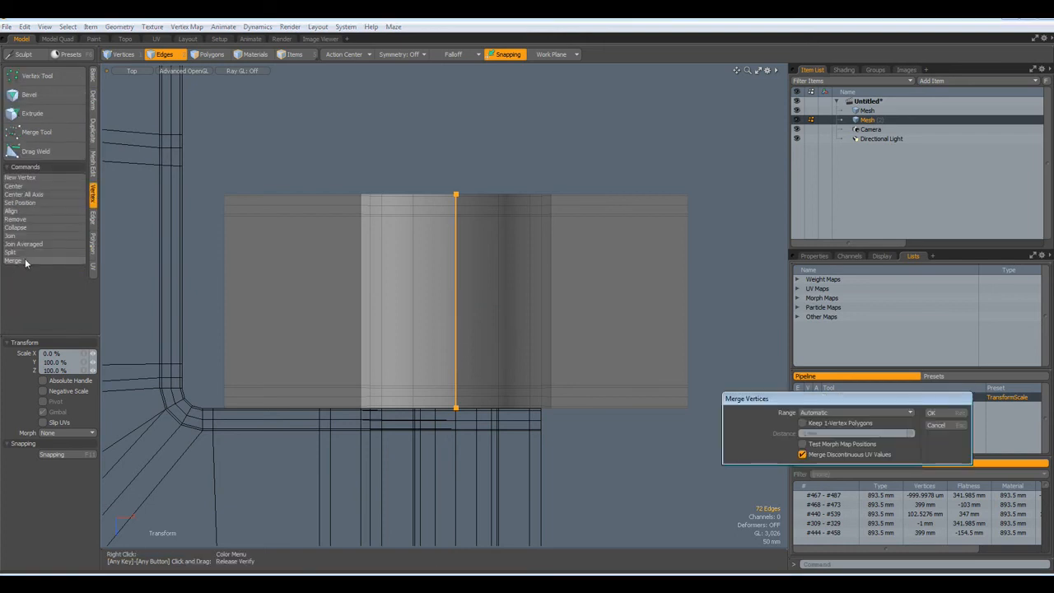
pyautogui.press('Return')
pyautogui.press('Return')
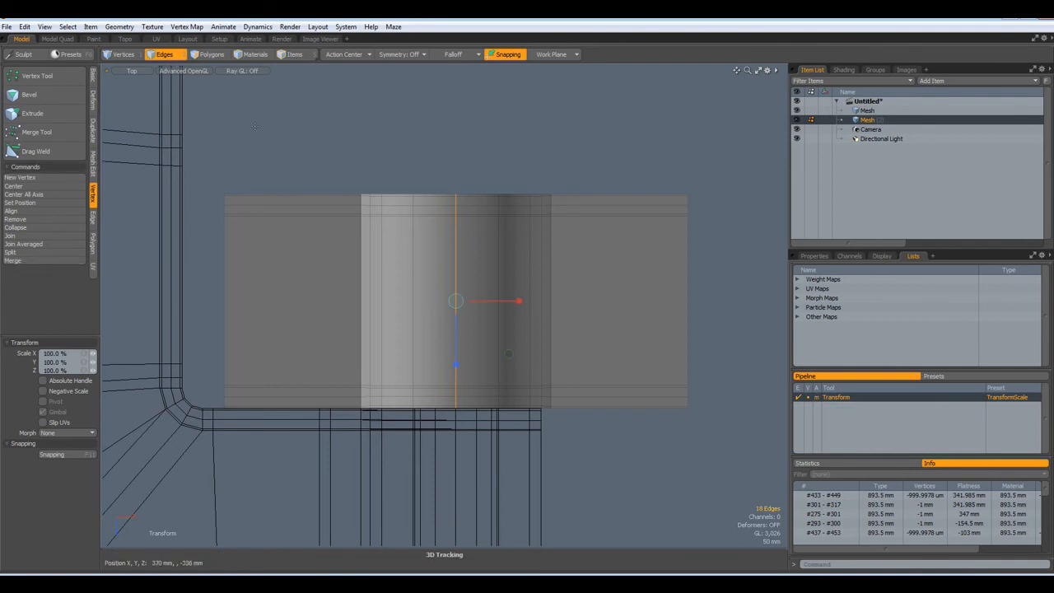
pyautogui.press('q')
pyautogui.click(469, 135)
# Turn on subdivision smoothing for the hinge pieces in the perspective view
pyautogui.hotkey('ctrl', 'space')
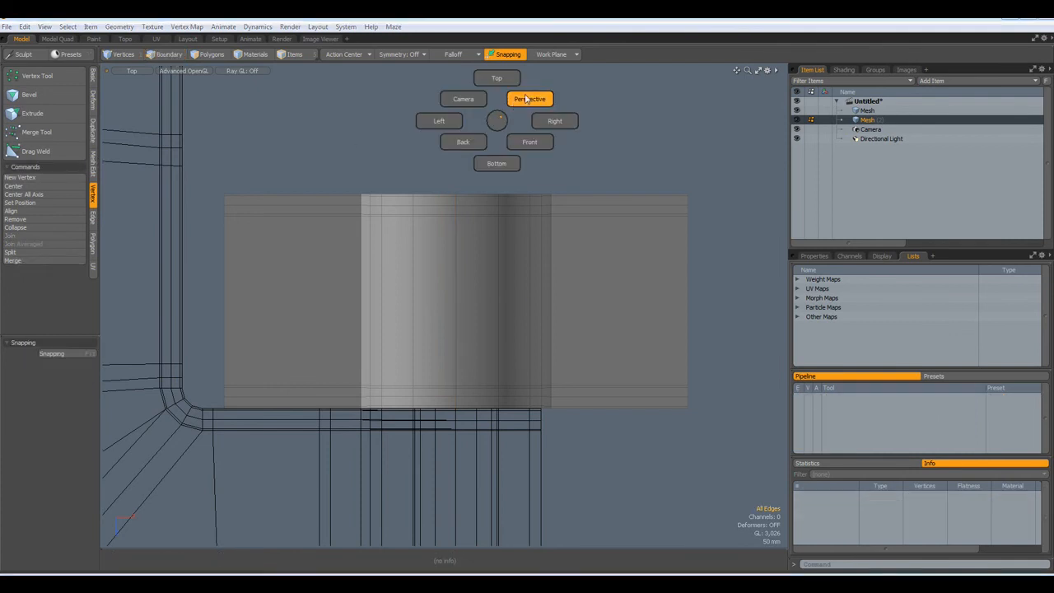
pyautogui.click(527, 99)
pyautogui.keyDown('alt'); pyautogui.moveTo(626, 323); pyautogui.dragTo(513, 310); pyautogui.keyUp('alt')
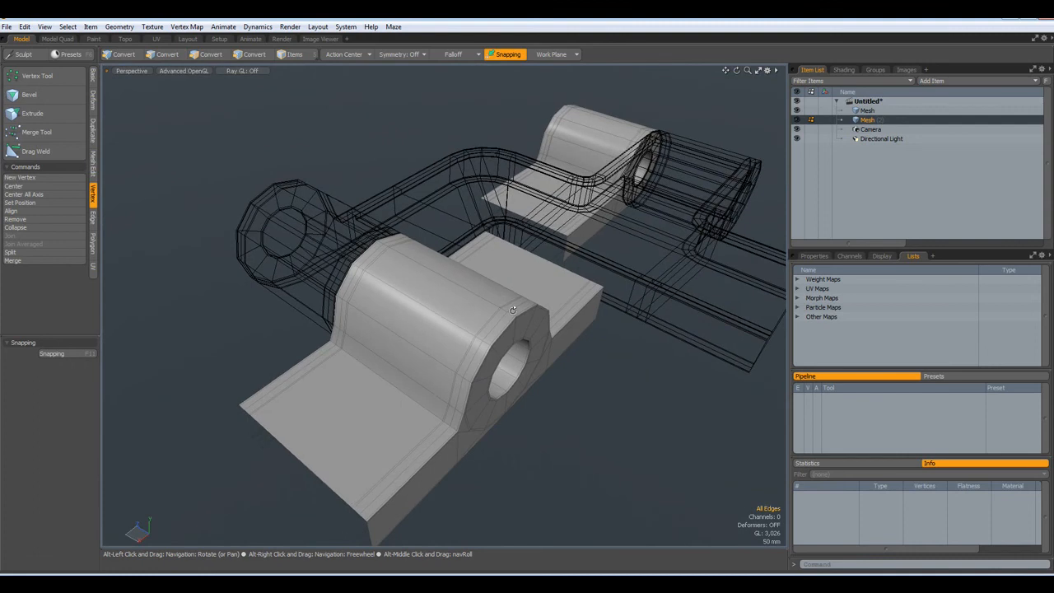
pyautogui.press('Tab')
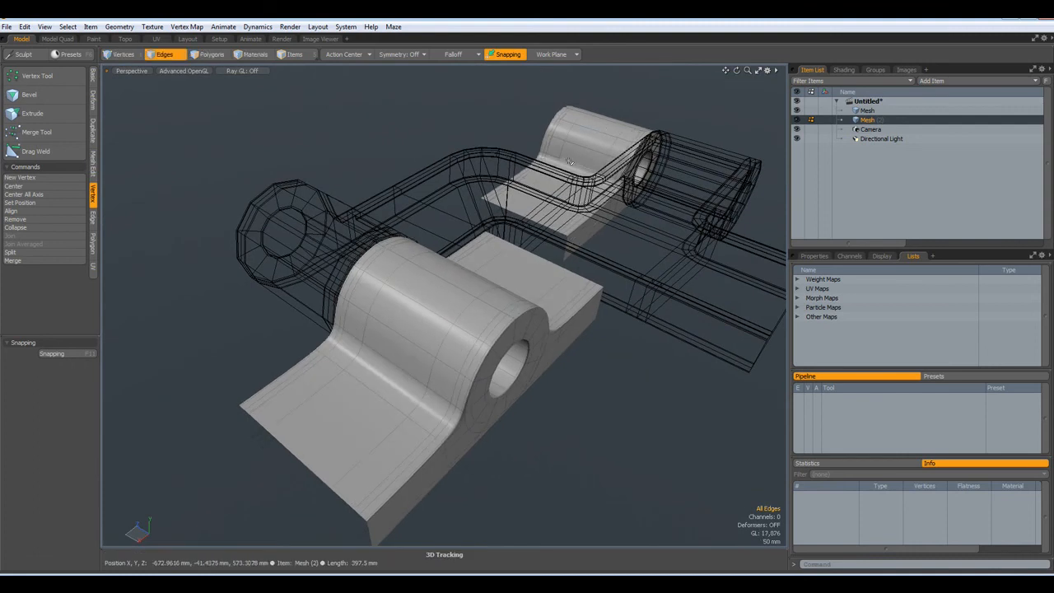
# Select all polygons of both hinge pieces, paste them into the block's mesh and hide the second mesh
pyautogui.press('3')
pyautogui.doubleClick(606, 130)
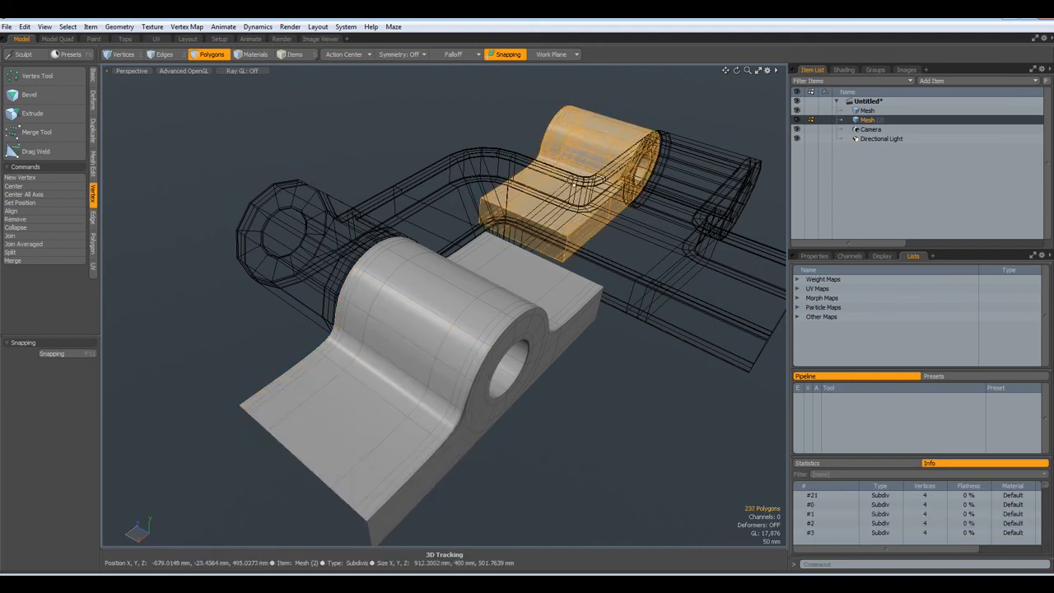
pyautogui.keyDown('shift'); pyautogui.doubleClick(474, 322); pyautogui.keyUp('shift')
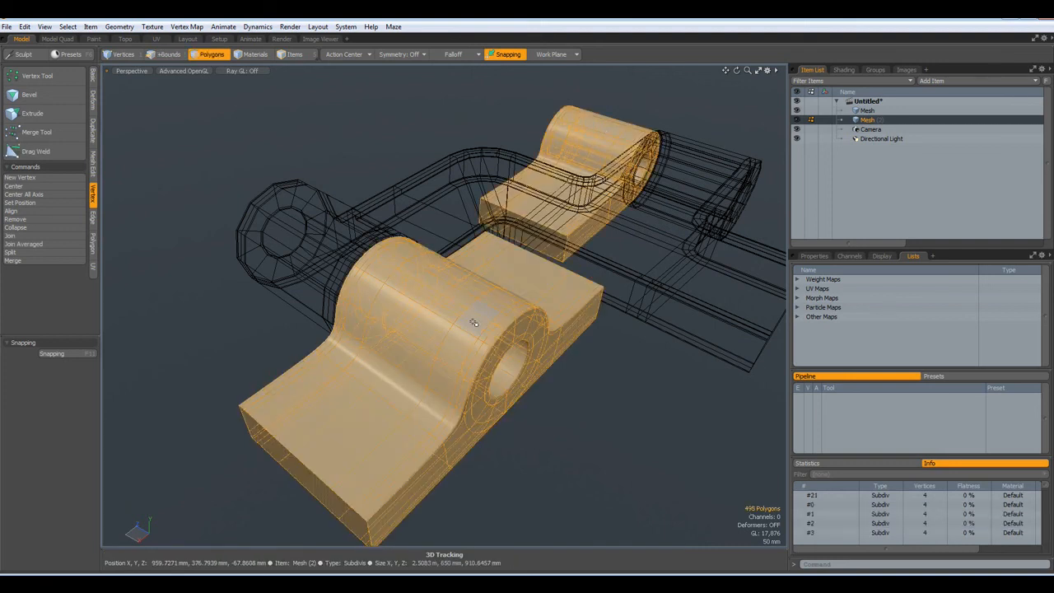
pyautogui.click(865, 110)
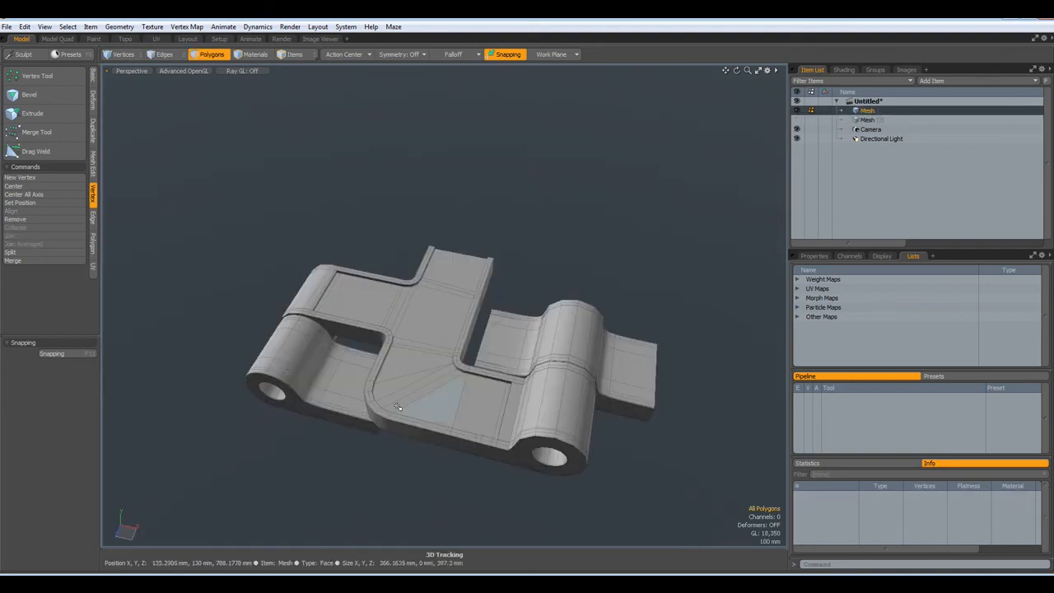
# Turn off subdivision for the pasted left-hand hinge piece and clear the selection
pyautogui.click(276, 365)
pyautogui.press('Tab')
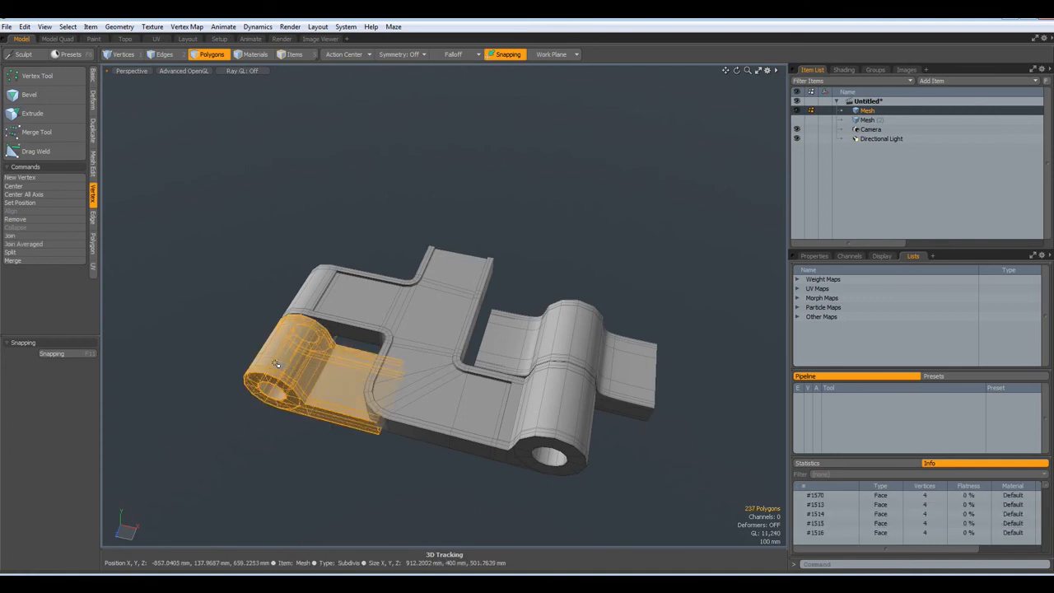
pyautogui.click(257, 288)
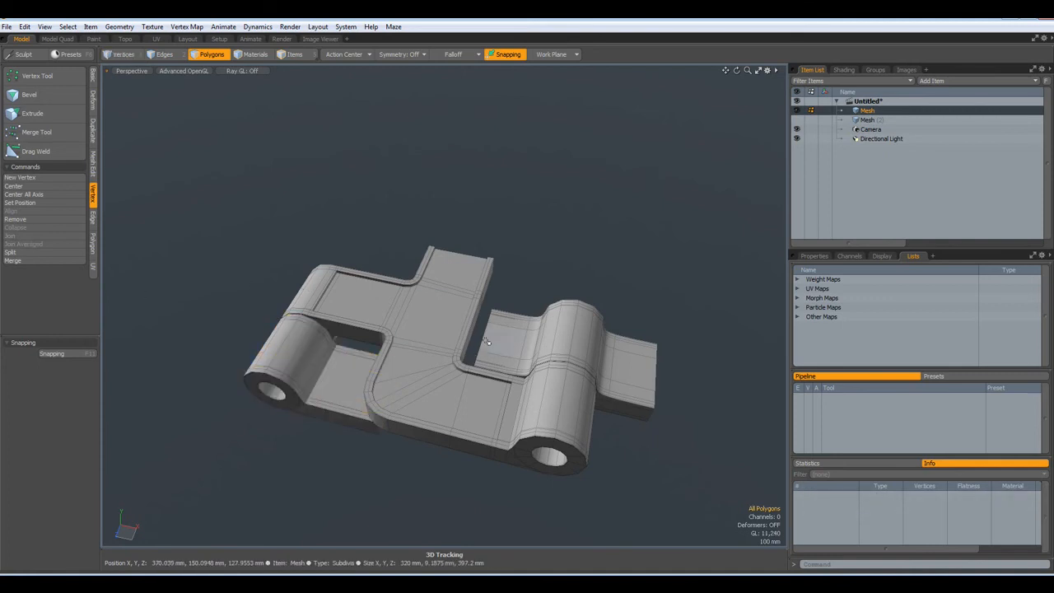
# Select the open end edges of the block's central stem in the top view and move them -1.12 m along Z
pyautogui.press('KP_1')
pyautogui.keyDown('alt'); pyautogui.moveTo(492, 248); pyautogui.dragTo(480, 320); pyautogui.keyUp('alt')
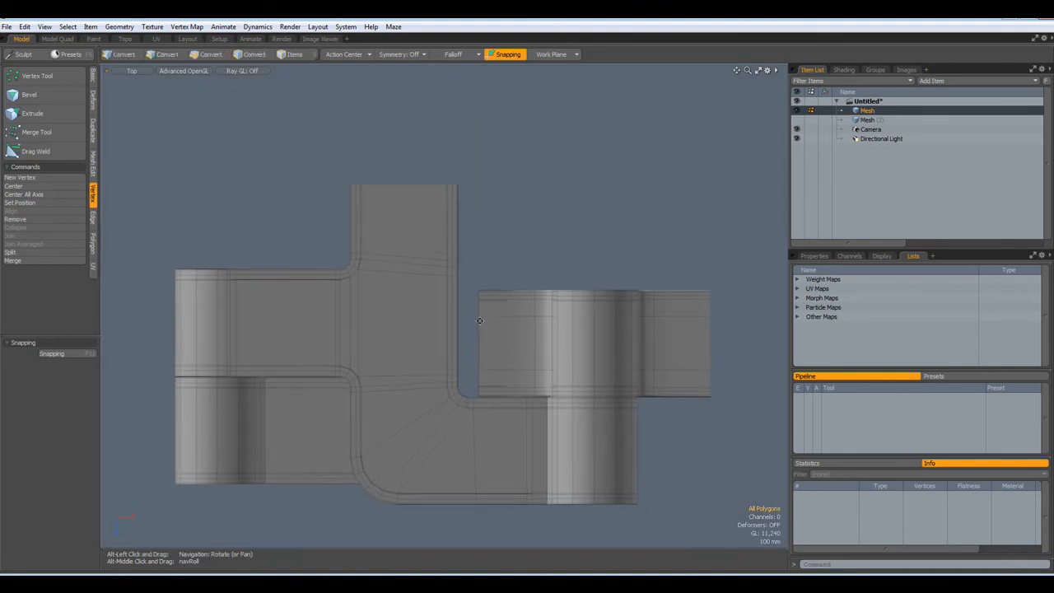
pyautogui.press('3')
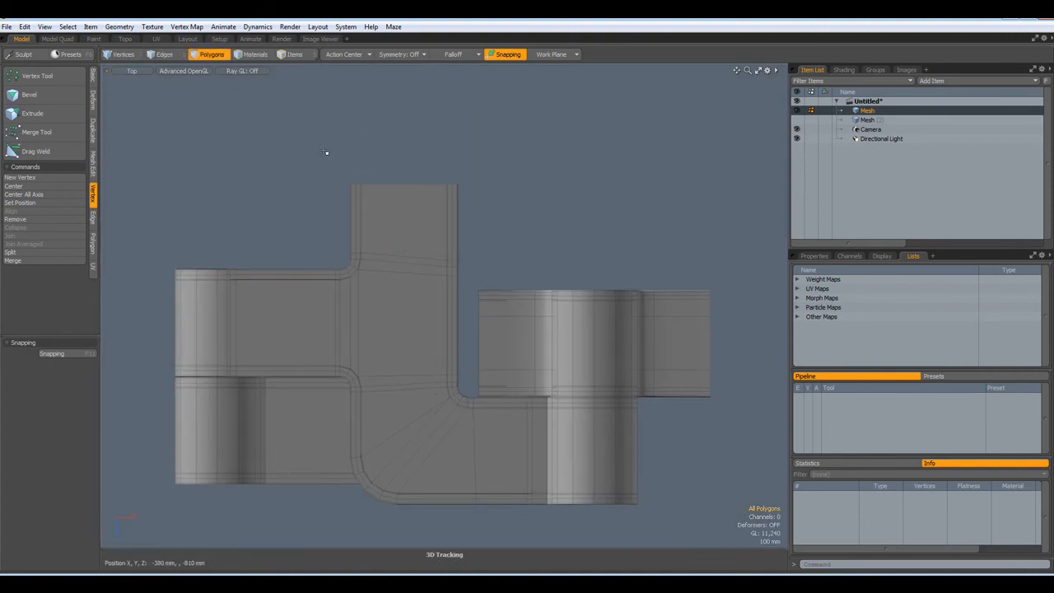
pyautogui.press('2')
pyautogui.moveTo(323, 151)
pyautogui.mouseDown(button='right')
pyautogui.moveTo(539, 224)
pyautogui.moveTo(541, 214)
pyautogui.mouseUp(button='right')
pyautogui.keyDown('alt'); pyautogui.moveTo(544, 211); pyautogui.dragTo(479, 360); pyautogui.keyUp('alt')
pyautogui.scroll(-3, 556, 267)
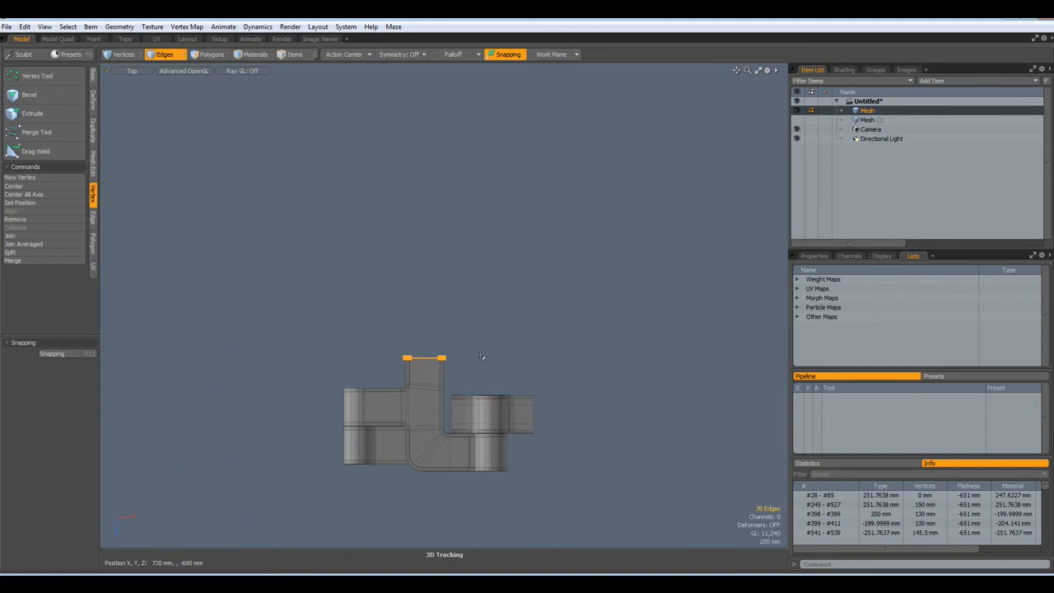
pyautogui.press('w')
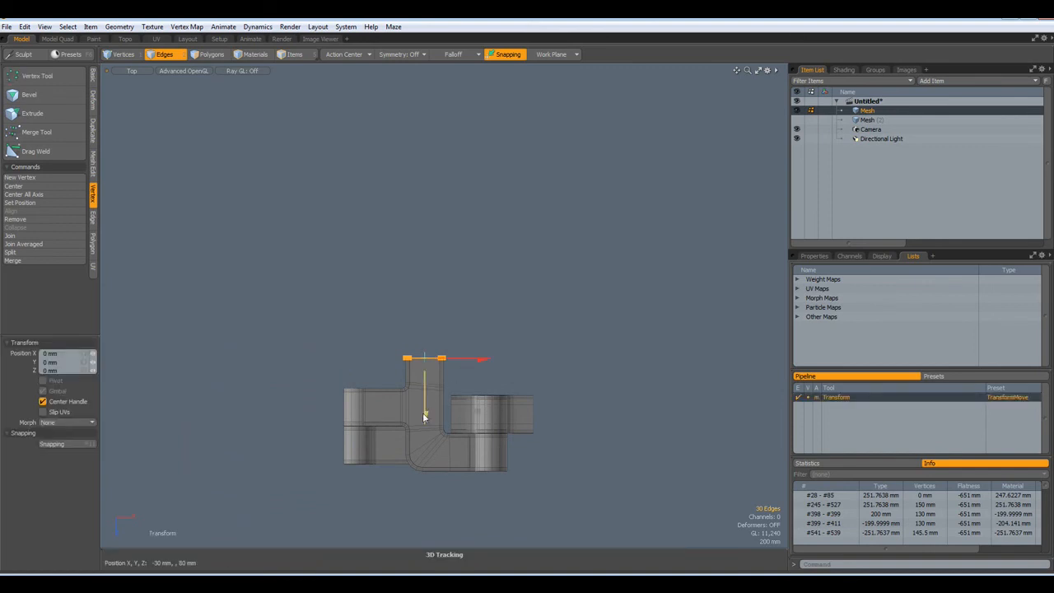
pyautogui.moveTo(477, 411); pyautogui.dragTo(477, 324)
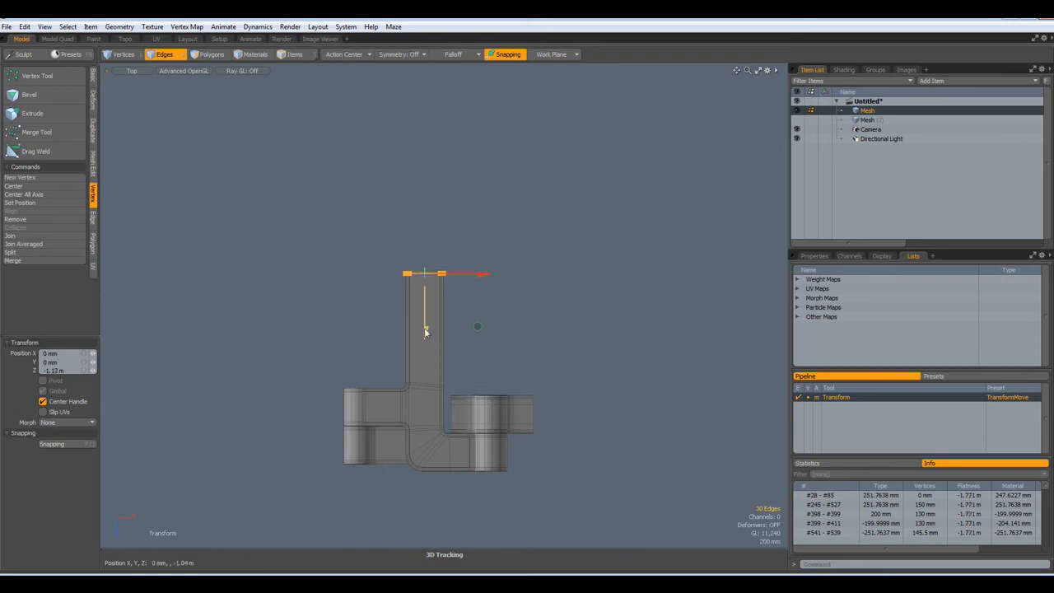
pyautogui.press('space')
pyautogui.click(492, 352)
# Mirror all polygons of the assembly across the Z axis with centre Z at 45 mm and inverted polygons
pyautogui.keyDown('alt'); pyautogui.moveTo(493, 361); pyautogui.dragTo(481, 338); pyautogui.keyUp('alt')
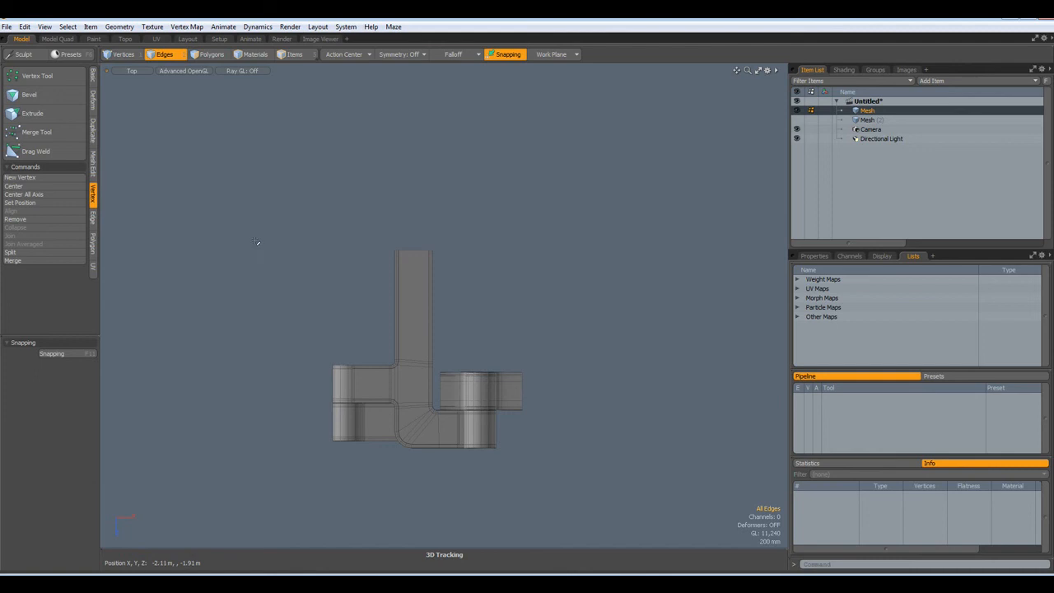
pyautogui.press('3')
pyautogui.moveTo(253, 234); pyautogui.dragTo(520, 463, button='right')
pyautogui.moveTo(598, 506); pyautogui.dragTo(600, 506)
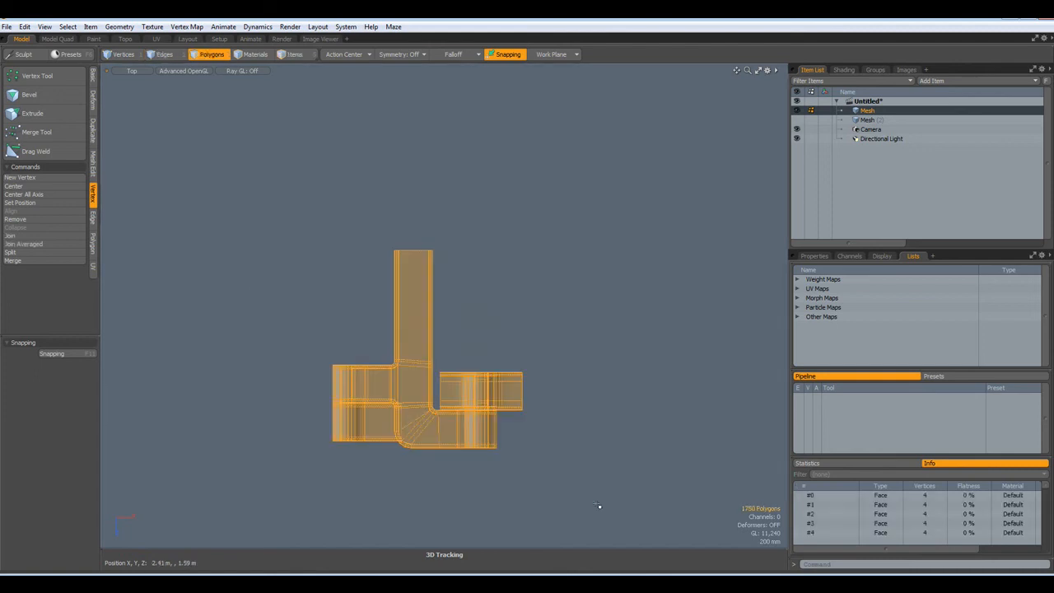
pyautogui.click(94, 130)
pyautogui.click(29, 96)
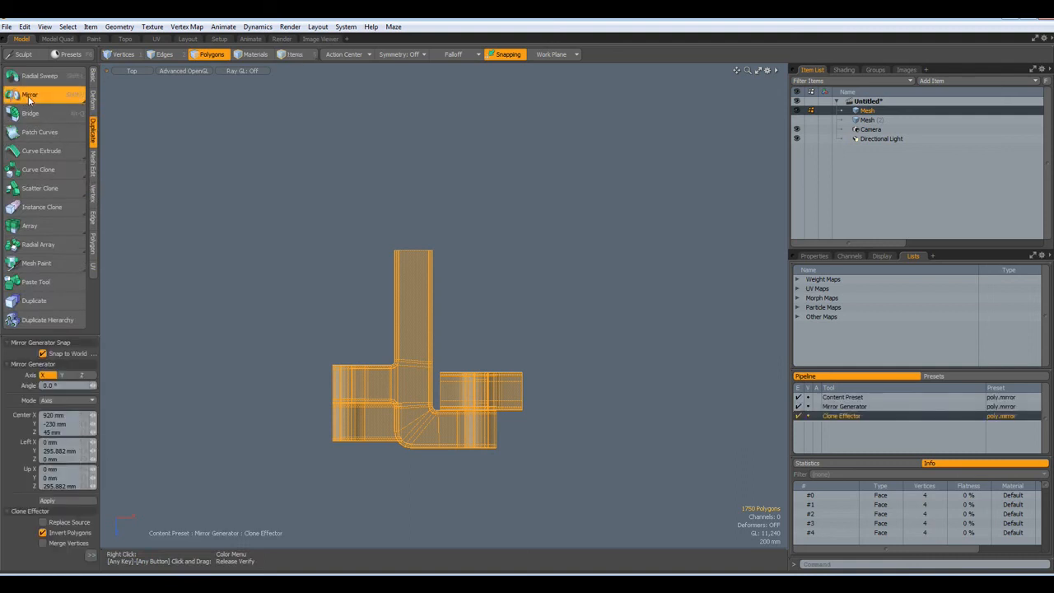
pyautogui.click(84, 376)
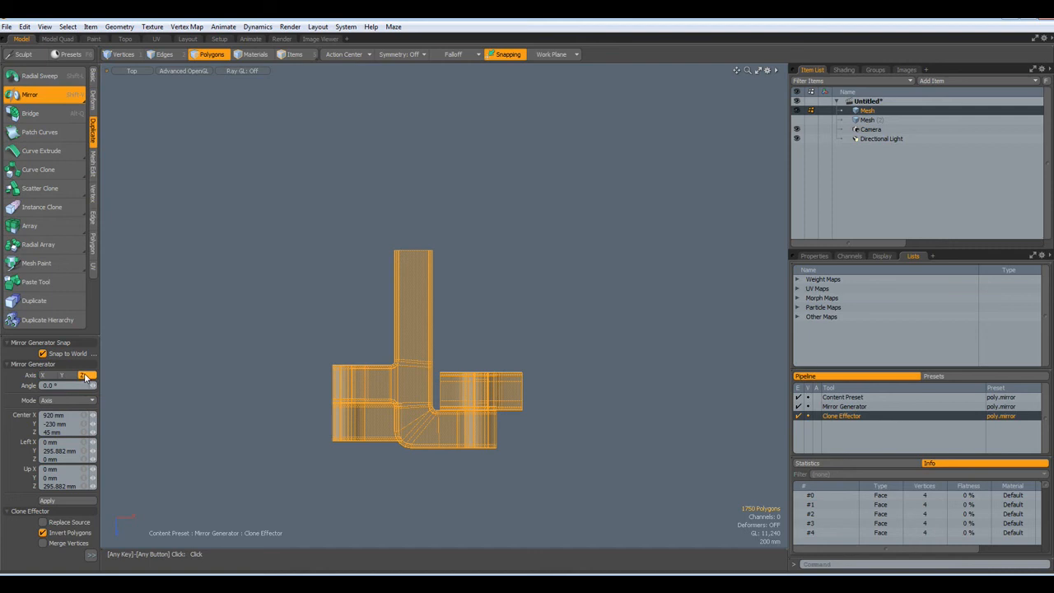
pyautogui.click(65, 501)
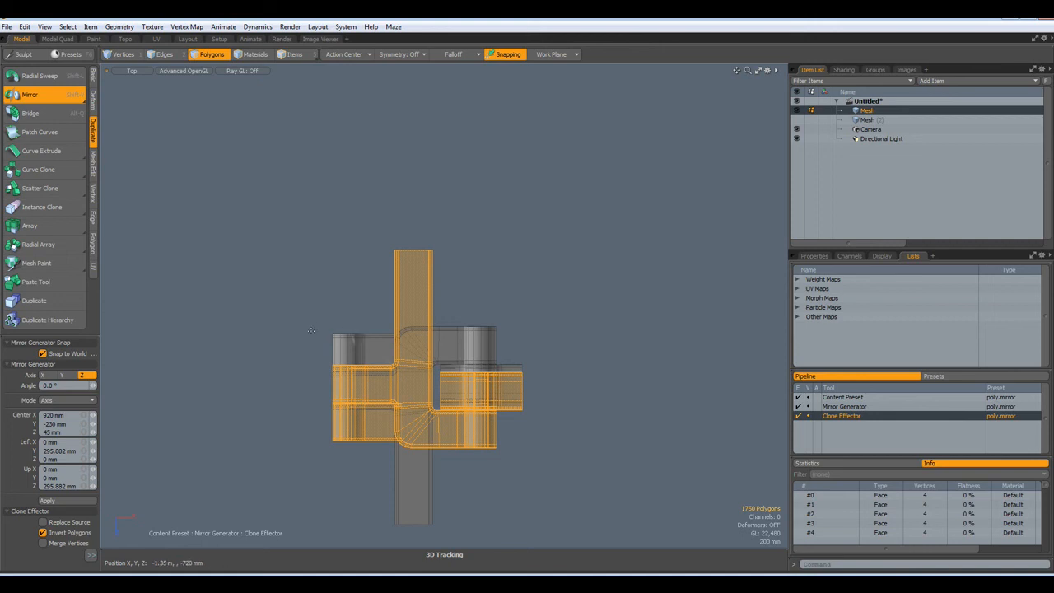
# Move the original selected half along positive Z until its open stem end meets the mirrored copy's stem end
pyautogui.keyDown('alt'); pyautogui.moveTo(577, 456); pyautogui.dragTo(572, 299); pyautogui.keyUp('alt')
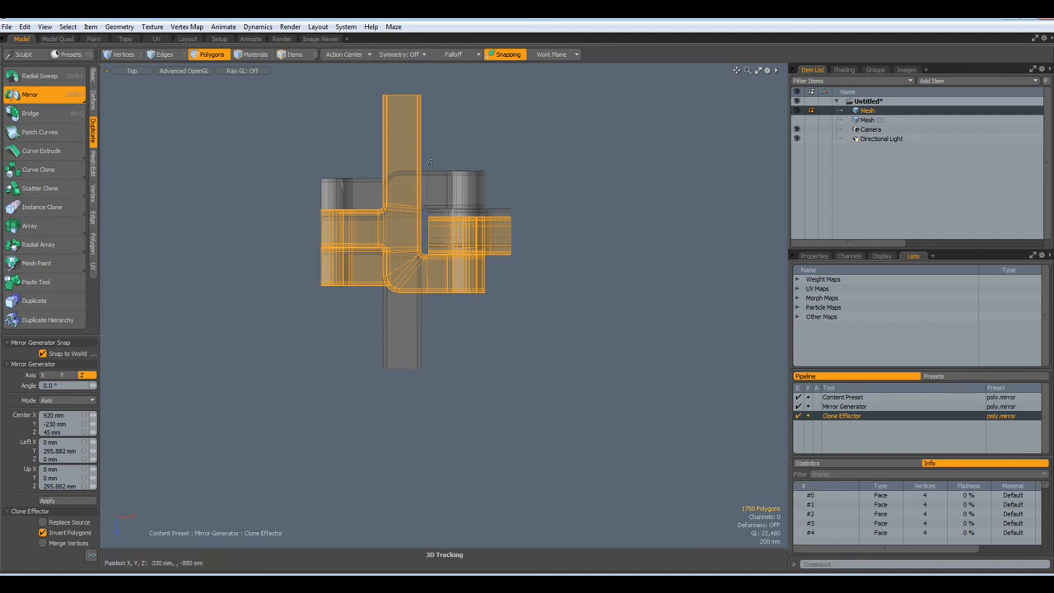
pyautogui.press('w')
pyautogui.moveTo(419, 261); pyautogui.dragTo(415, 520)
pyautogui.press('space')
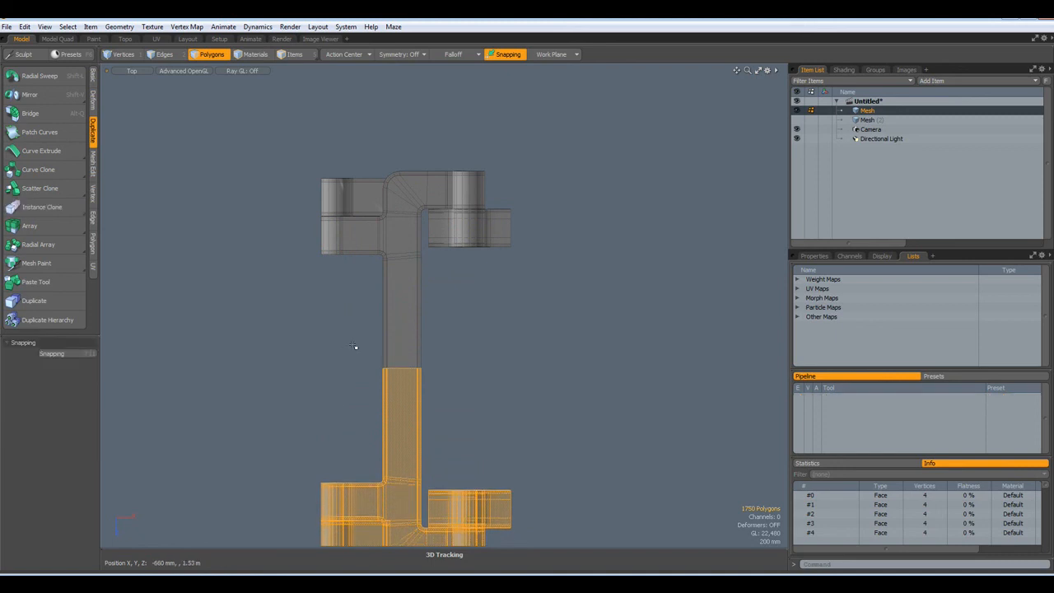
# Flatten the seam edges in the middle of the stem to 0% Z scale and merge their vertices with Automatic range
pyautogui.press('2')
pyautogui.moveTo(353, 344); pyautogui.dragTo(538, 410, button='right')
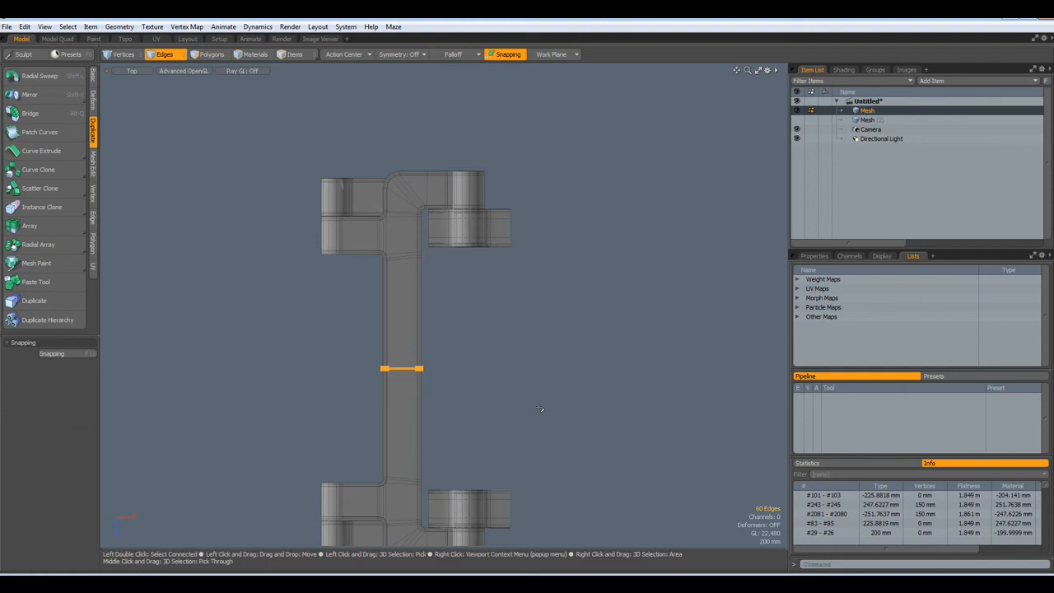
pyautogui.press('r')
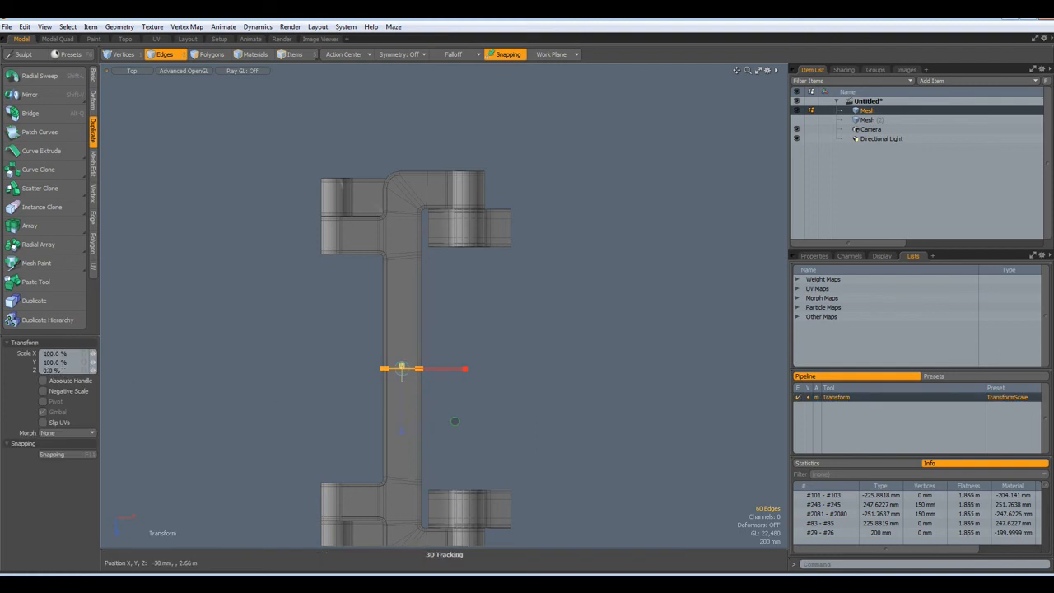
pyautogui.click(93, 197)
pyautogui.click(52, 260)
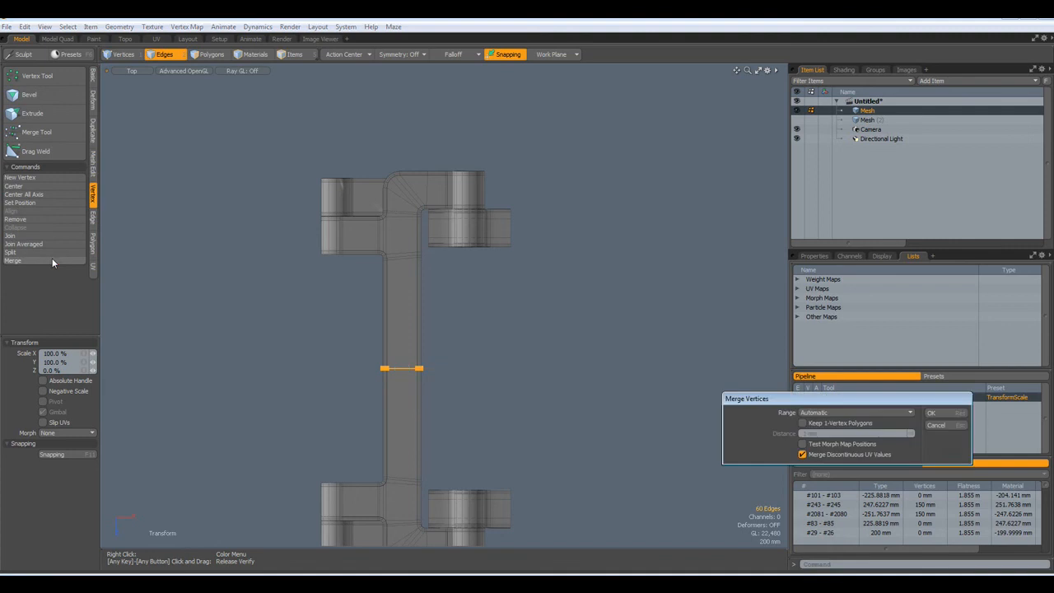
pyautogui.press('Return')
pyautogui.press('Return')
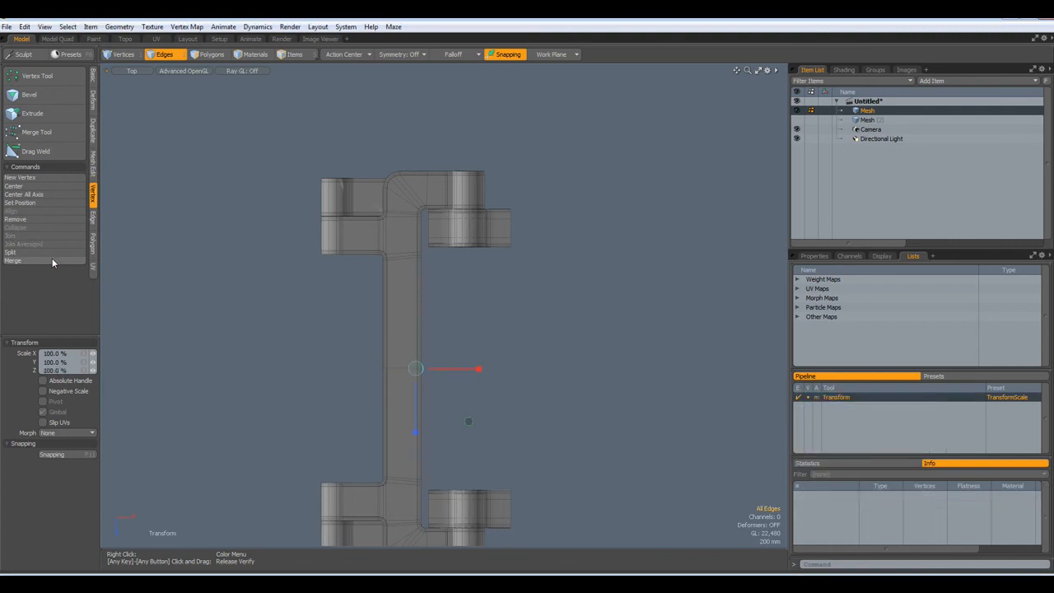
pyautogui.press('space')
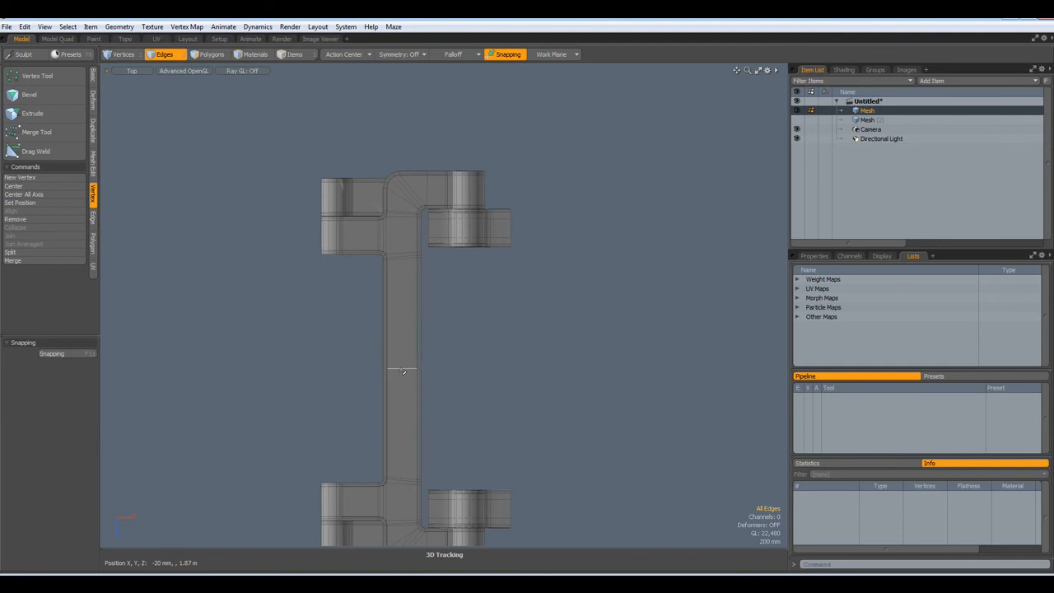
# Remove the edge loop in the middle of the stem and show the whole part in perspective
pyautogui.doubleClick(403, 371)
pyautogui.press('BackSpace')
pyautogui.hotkey('ctrl', 'space')
pyautogui.click(585, 343)
pyautogui.keyDown('alt'); pyautogui.moveTo(585, 343); pyautogui.dragTo(494, 346); pyautogui.keyUp('alt')
pyautogui.scroll(4, 497, 346)
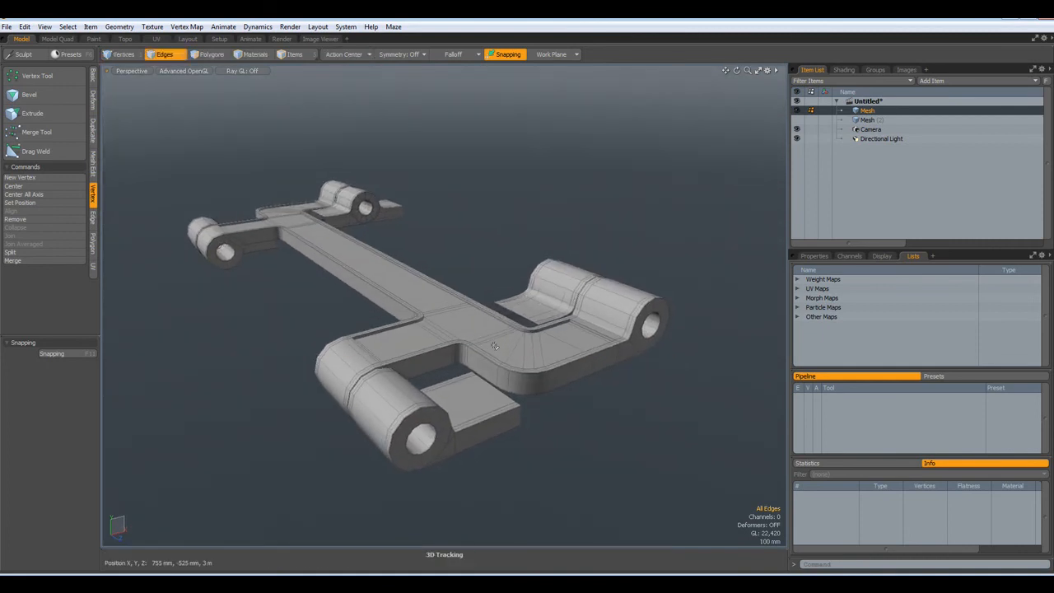
# Add an edge loop at about 78.5% across a front hinge piece's flat plate, close to the foot of its ring
pyautogui.scroll(2, 495, 346)
pyautogui.keyDown('alt'); pyautogui.moveTo(483, 357); pyautogui.dragTo(494, 342); pyautogui.keyUp('alt')
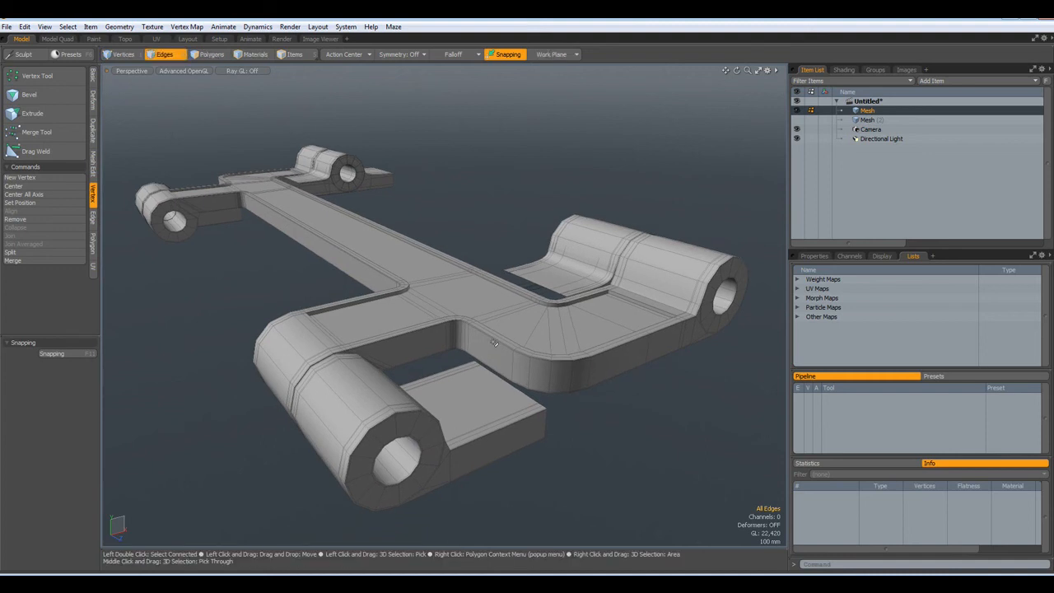
pyautogui.press('Tab')
pyautogui.press('3')
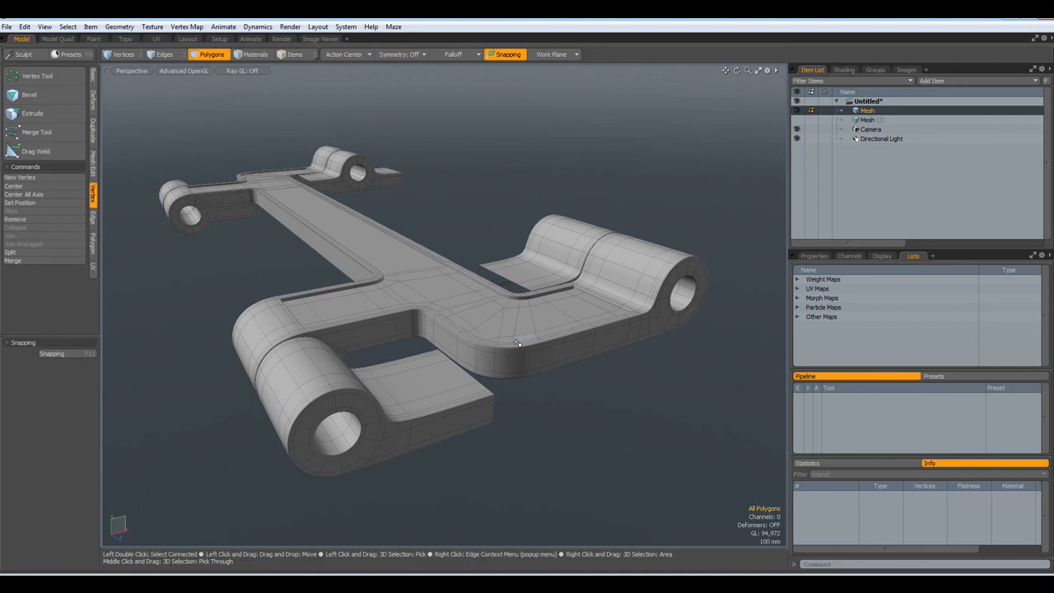
pyautogui.scroll(5, 573, 267)
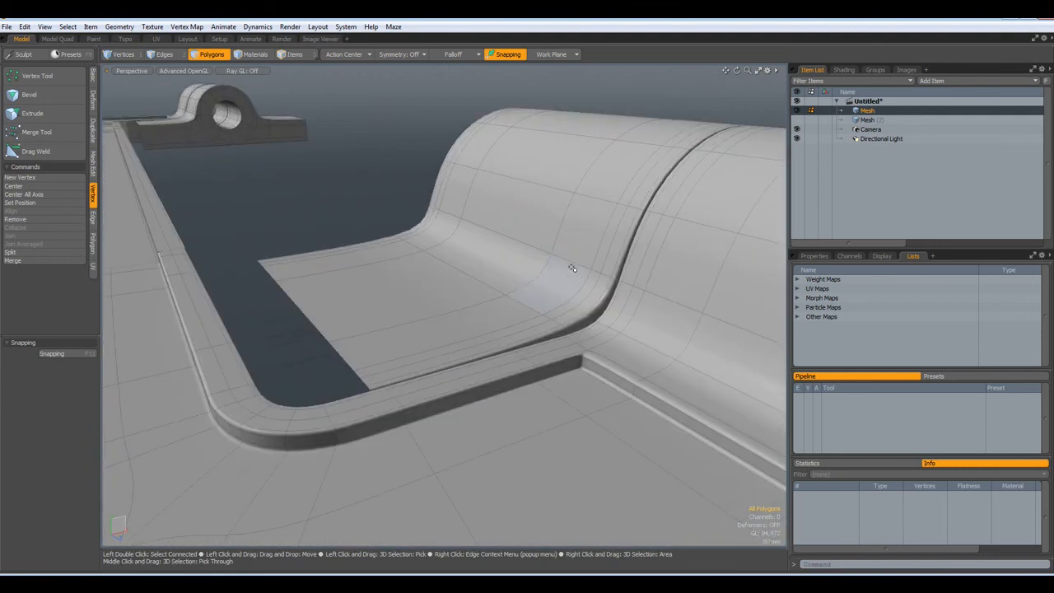
pyautogui.keyDown('alt'); pyautogui.moveTo(572, 267); pyautogui.dragTo(549, 322); pyautogui.keyUp('alt')
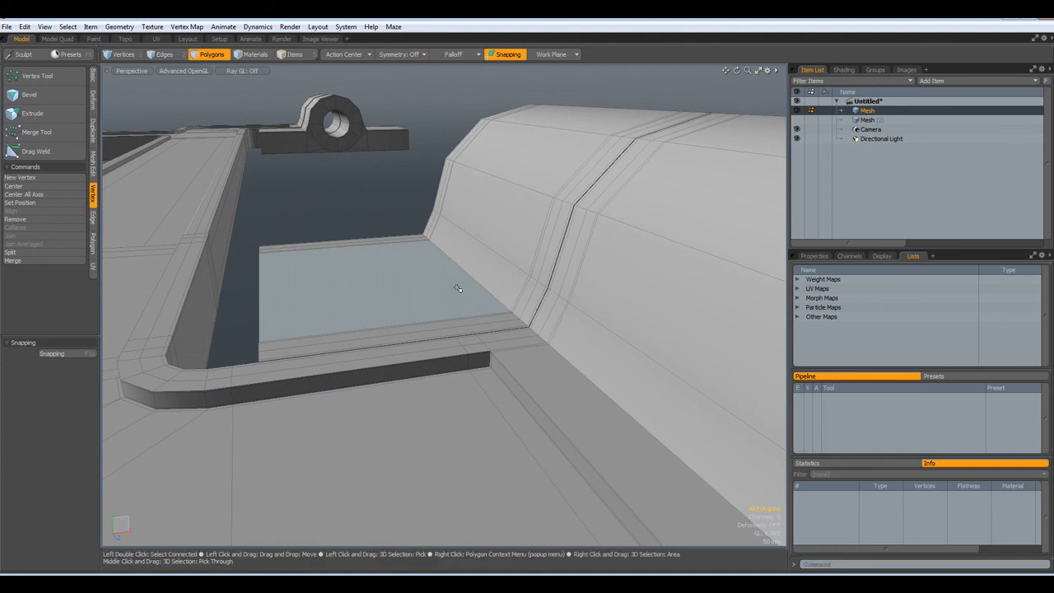
pyautogui.hotkey('alt', 'l')
pyautogui.click(470, 316)
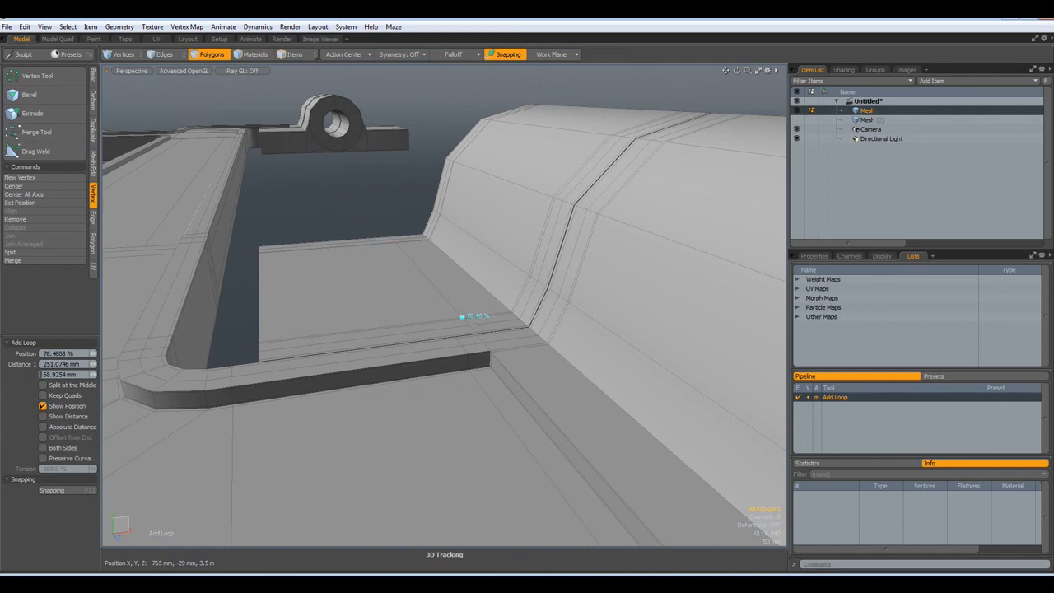
pyautogui.press('space')
# Add an edge loop at about 21.5% across the opposite hinge piece's flat plate near its ring, and check it in the subdivided preview
pyautogui.scroll(-4, 362, 156)
pyautogui.keyDown('alt'); pyautogui.moveTo(324, 135); pyautogui.dragTo(377, 228); pyautogui.keyUp('alt')
pyautogui.scroll(4, 377, 228)
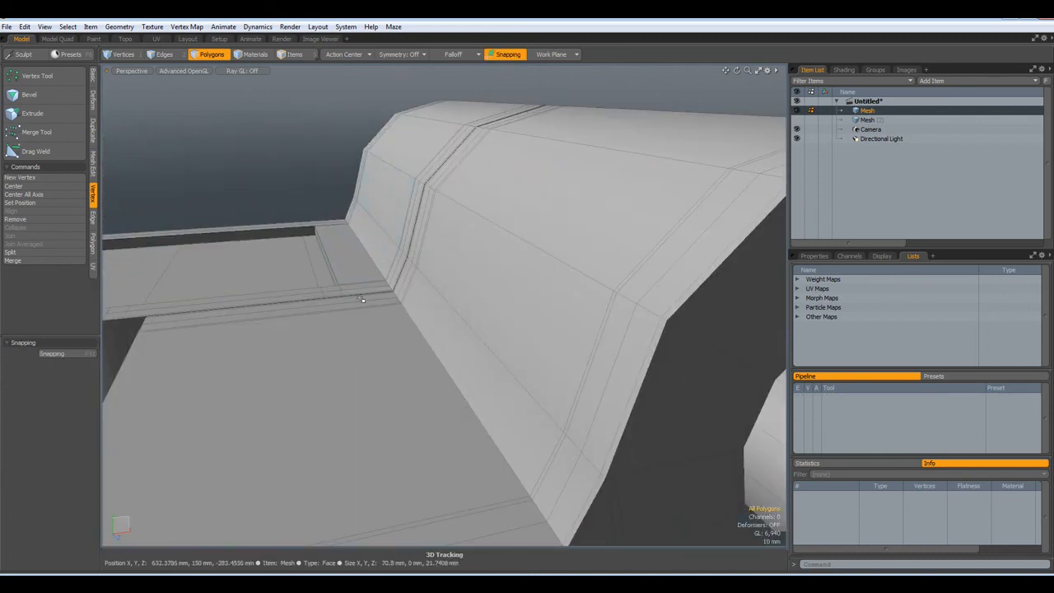
pyautogui.hotkey('alt', 'l')
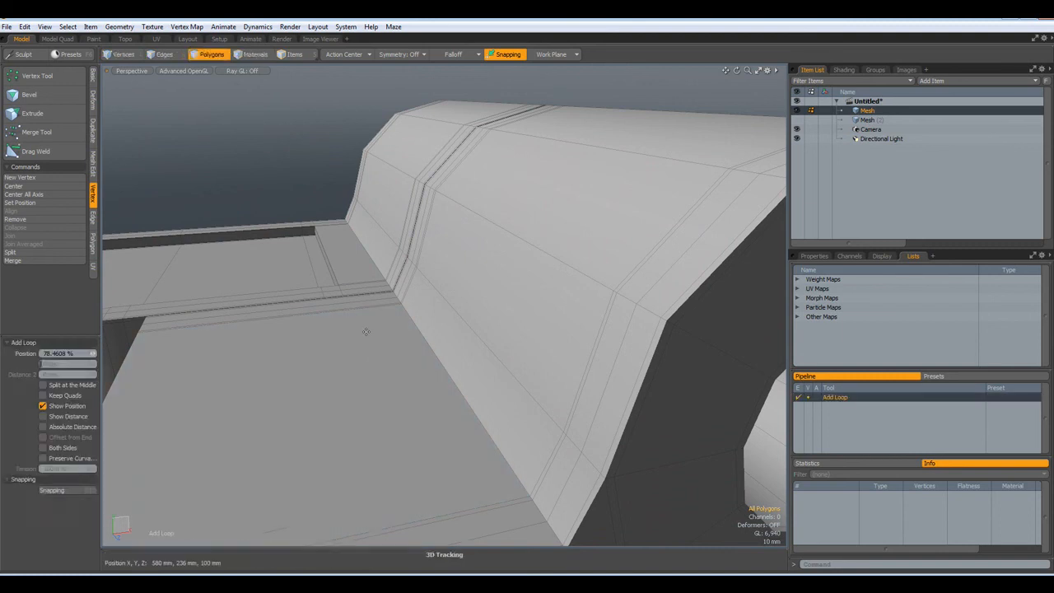
pyautogui.click(349, 306)
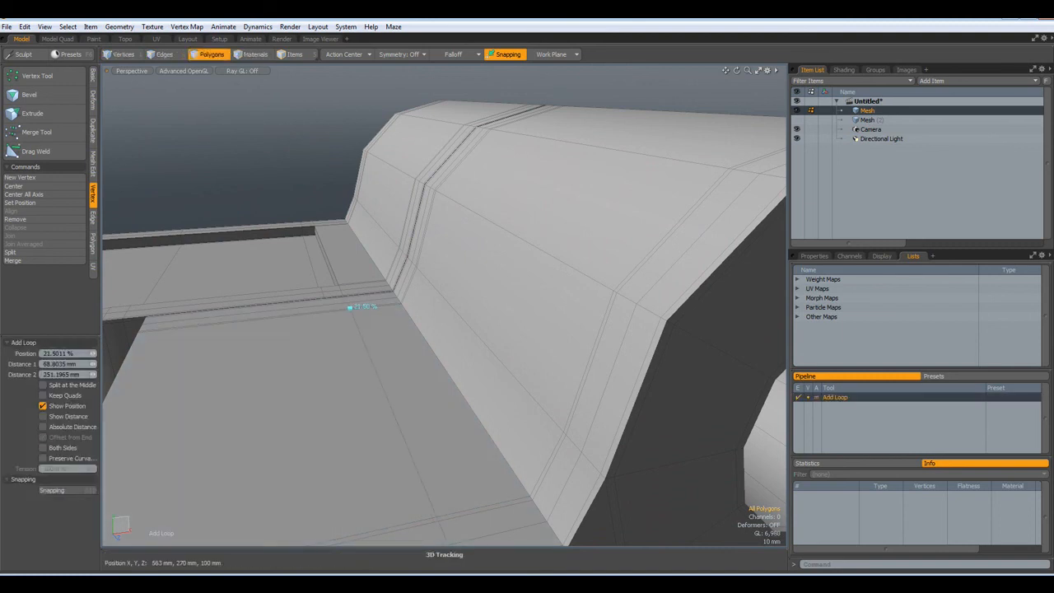
pyautogui.press('space')
pyautogui.press('Tab')
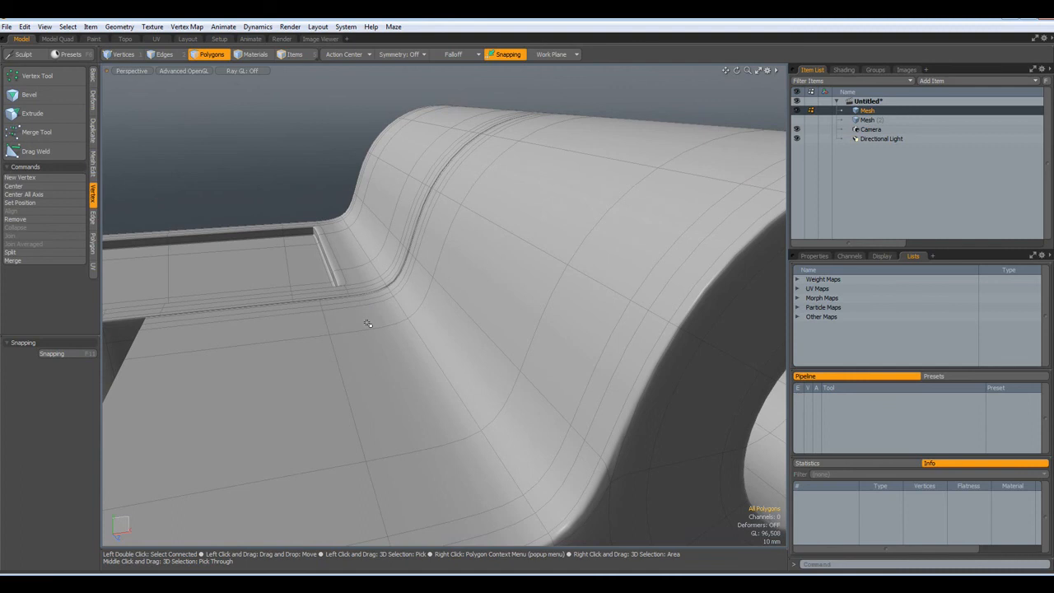
pyautogui.press('Tab')
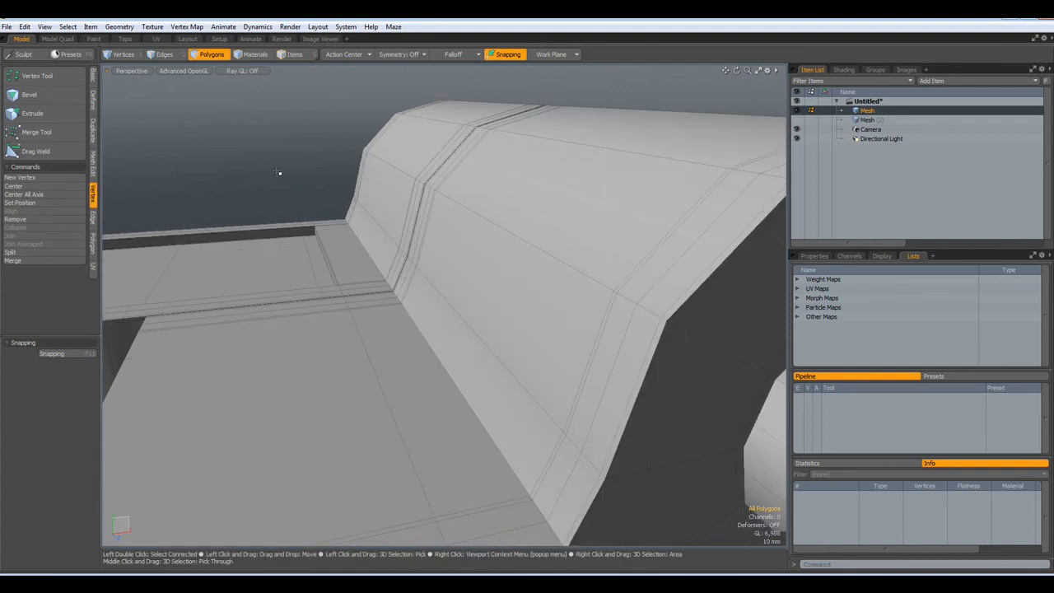
# Frame the whole part in the render preview and set the render frame size to 1332 × 888 pixels
pyautogui.scroll(-5, 285, 176)
pyautogui.scroll(-5, 402, 379)
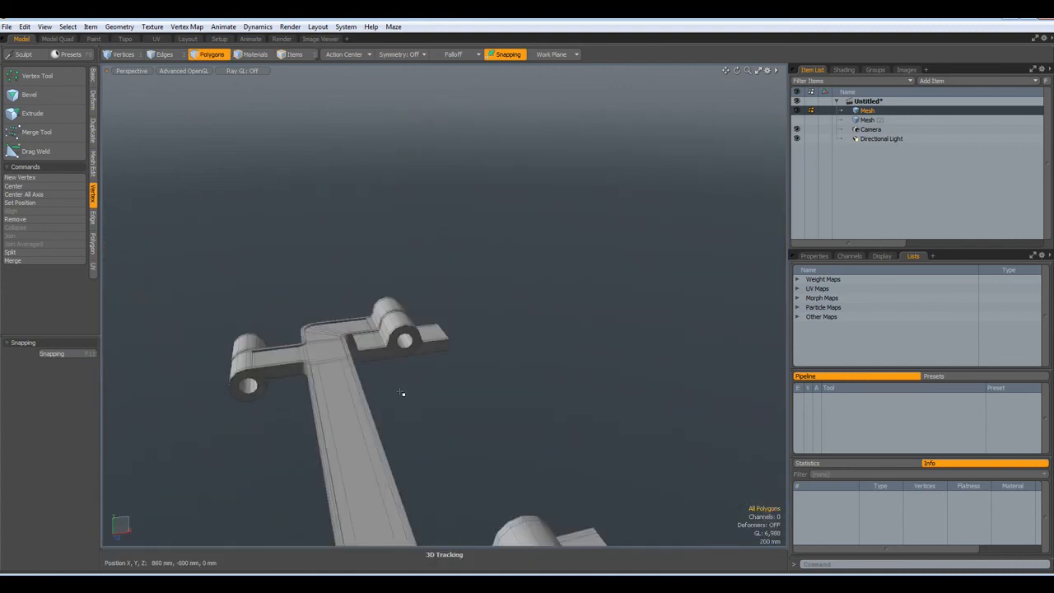
pyautogui.click(282, 38)
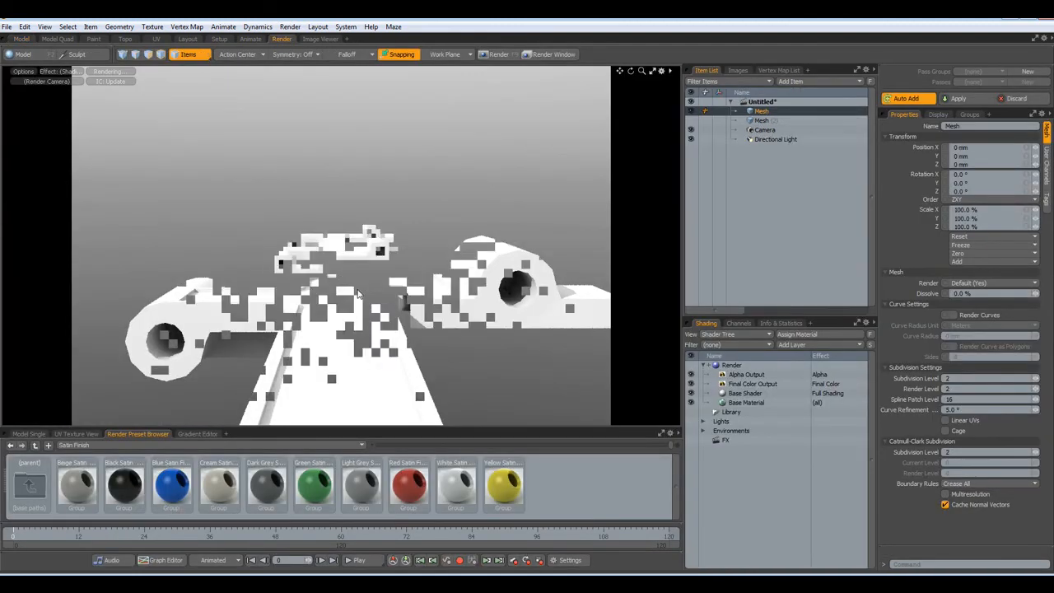
pyautogui.keyDown('alt'); pyautogui.moveTo(363, 261); pyautogui.dragTo(384, 329); pyautogui.keyUp('alt')
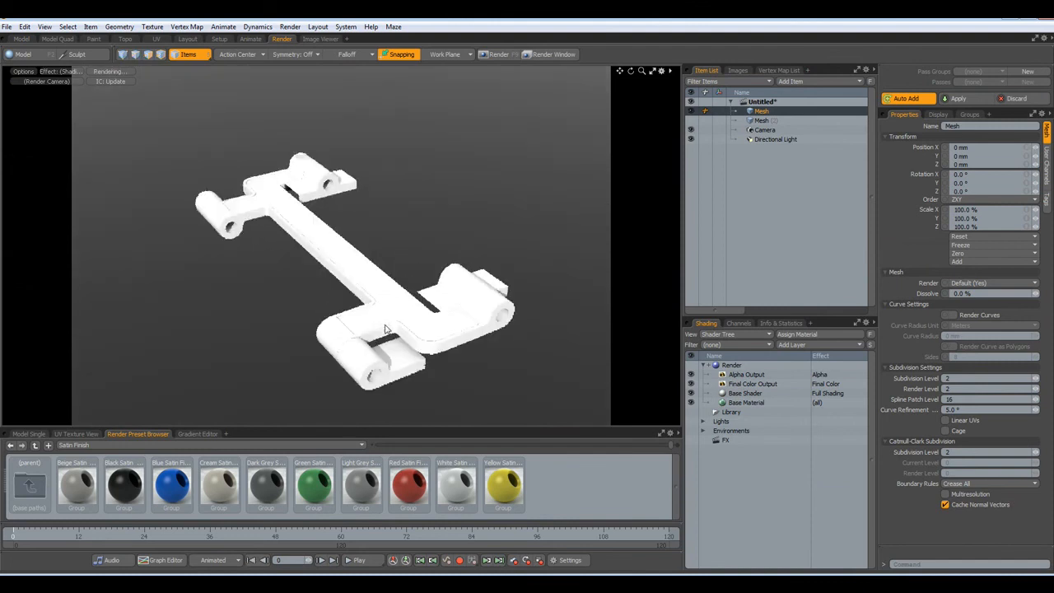
pyautogui.click(731, 366)
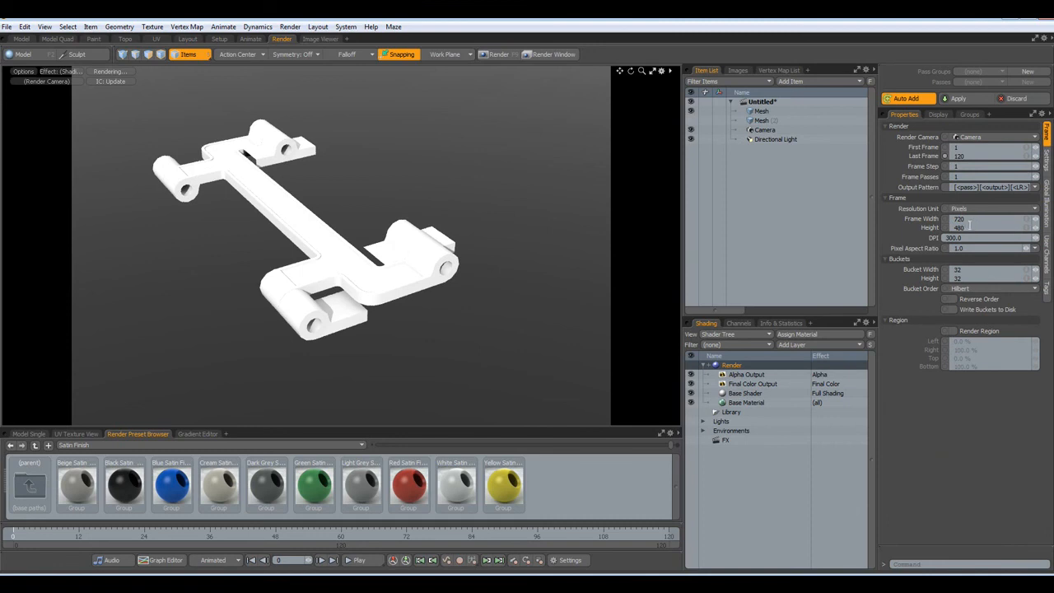
pyautogui.write('888')
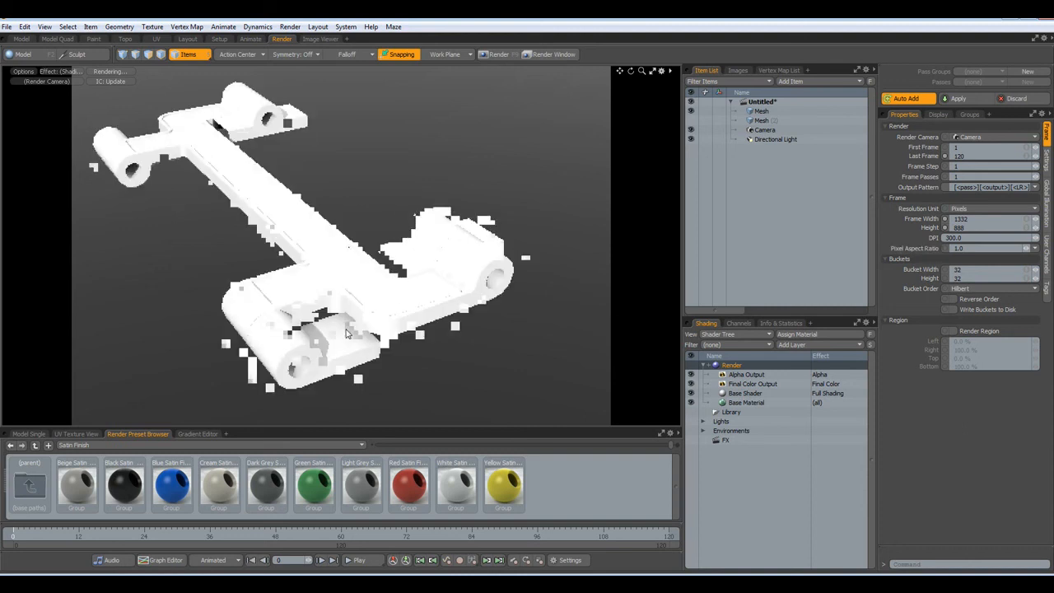
pyautogui.keyDown('alt'); pyautogui.keyDown('shift'); pyautogui.moveTo(417, 359); pyautogui.dragTo(428, 362); pyautogui.keyUp('shift'); pyautogui.keyUp('alt')
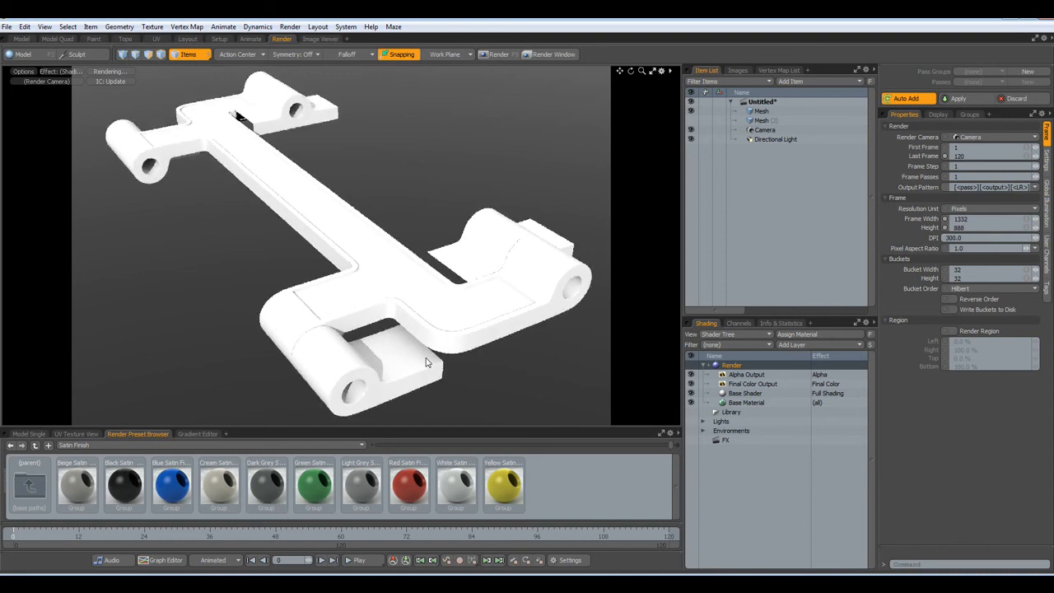
# Apply the Black Satin Finish Plastic preset to the part and add the Studio 01 environment to the scene
pyautogui.moveTo(128, 490); pyautogui.dragTo(301, 339)
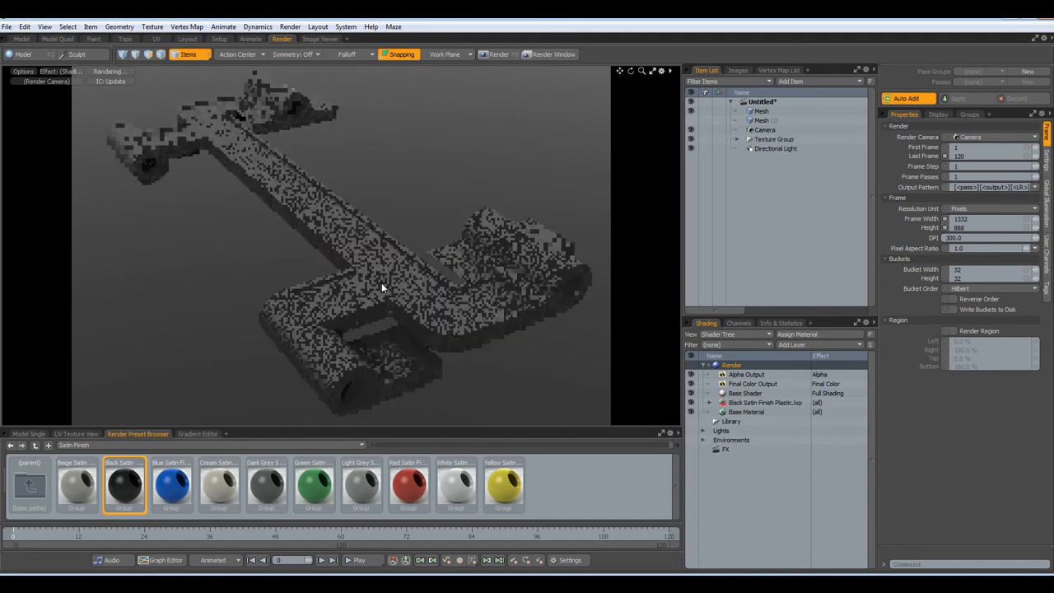
pyautogui.click(188, 40)
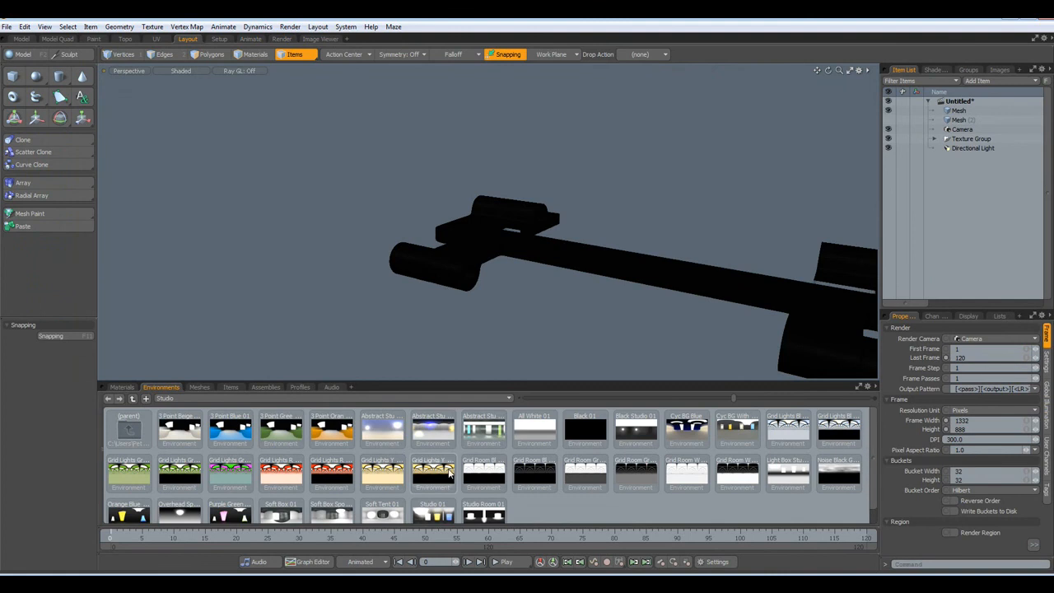
pyautogui.doubleClick(428, 511)
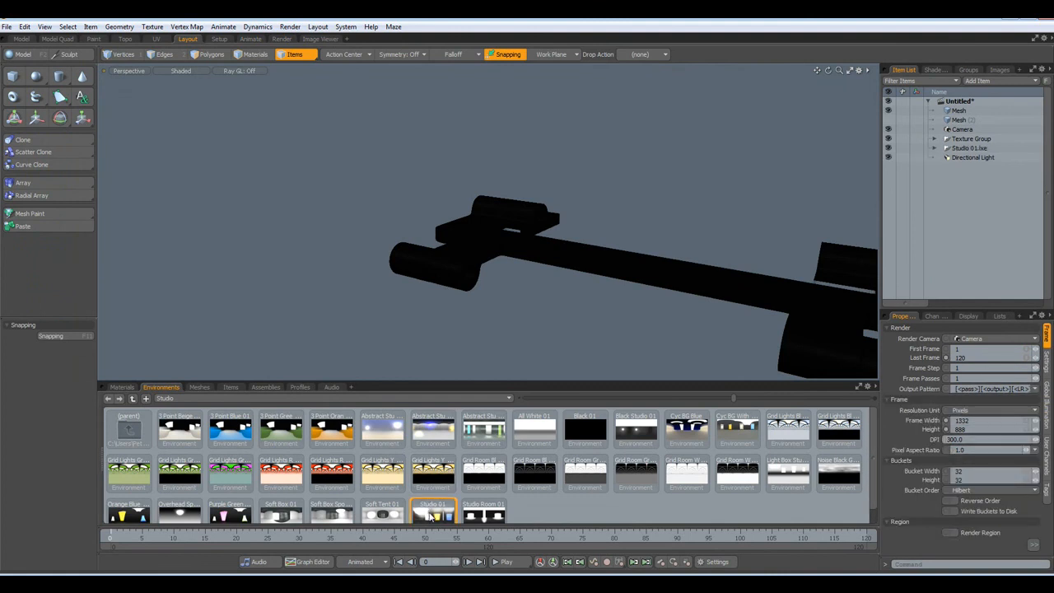
pyautogui.click(282, 40)
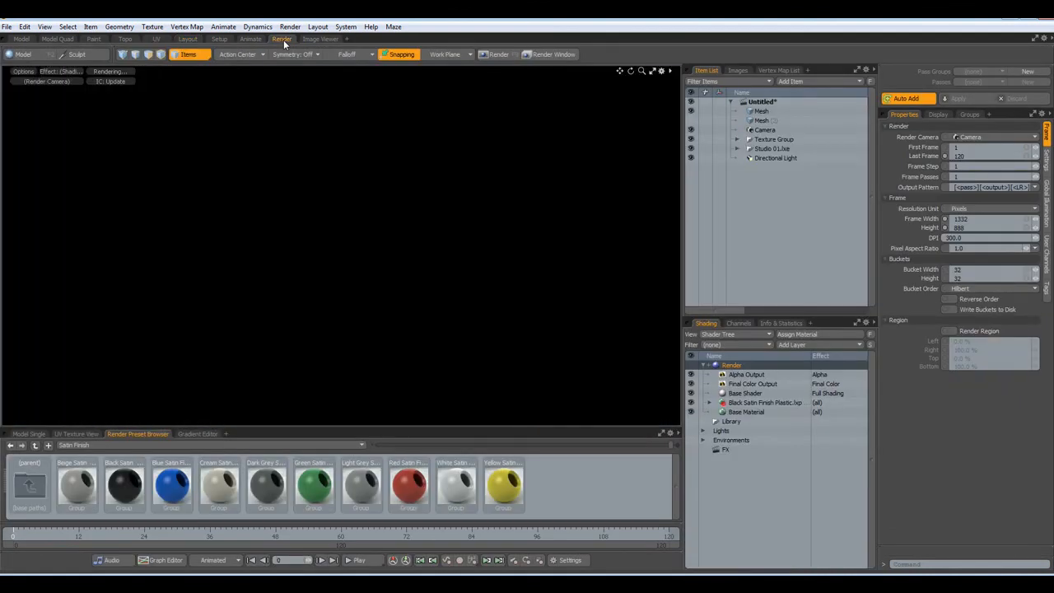
# Adjust the camera view of the black part in the preview and render the current frame
pyautogui.keyDown('alt'); pyautogui.moveTo(332, 211); pyautogui.dragTo(363, 236); pyautogui.keyUp('alt')
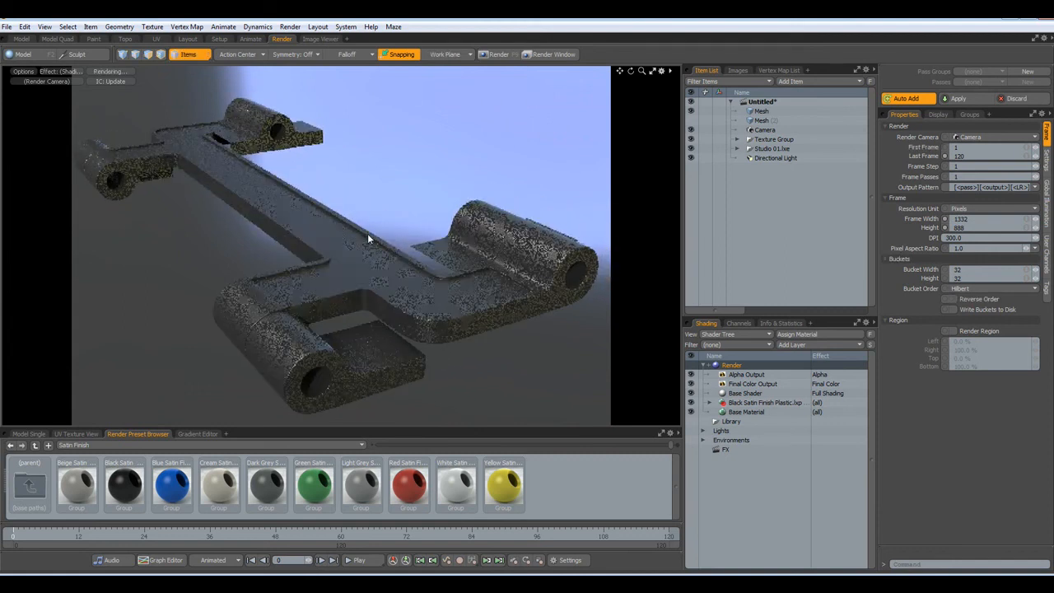
pyautogui.keyDown('alt'); pyautogui.moveTo(362, 237); pyautogui.dragTo(356, 246); pyautogui.keyUp('alt')
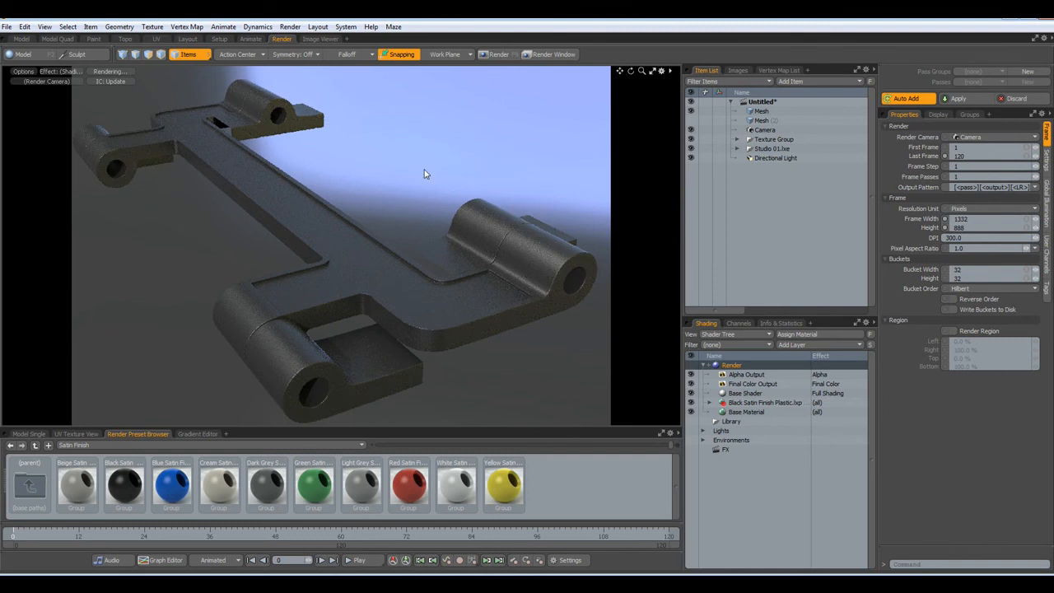
pyautogui.press('F9')
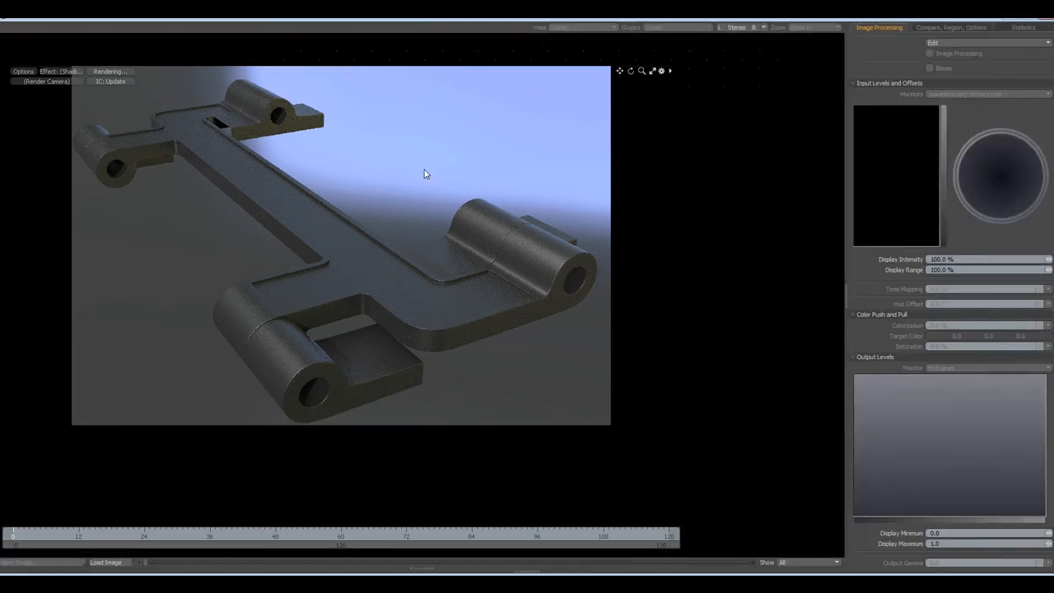